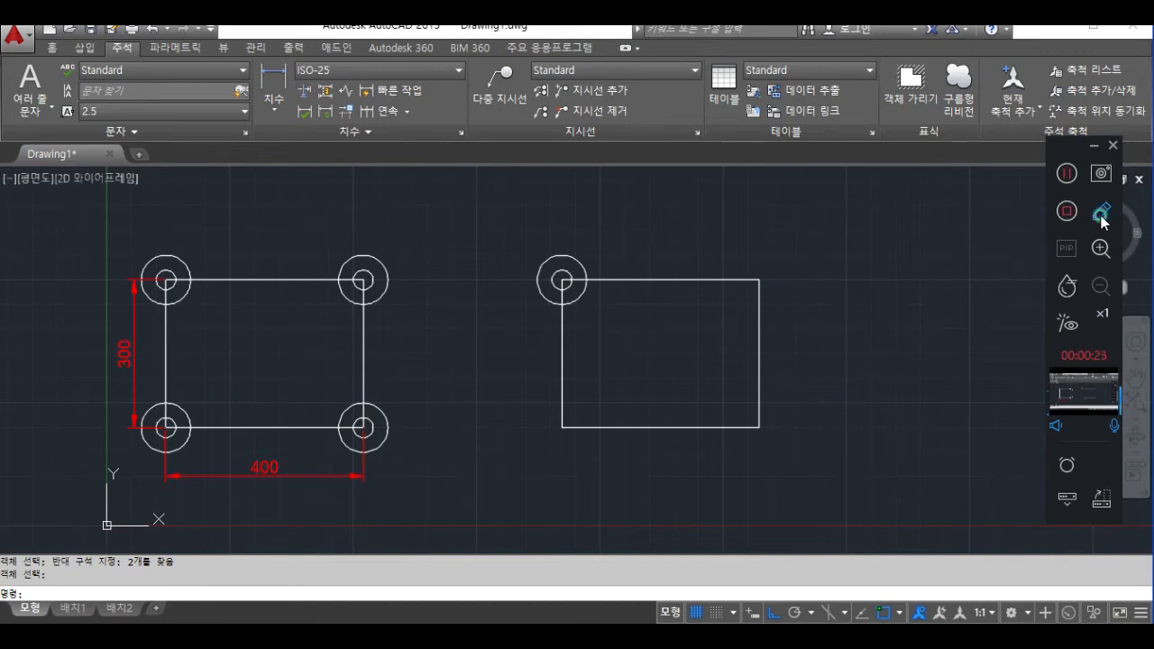
click(1101, 215)
click(1098, 281)
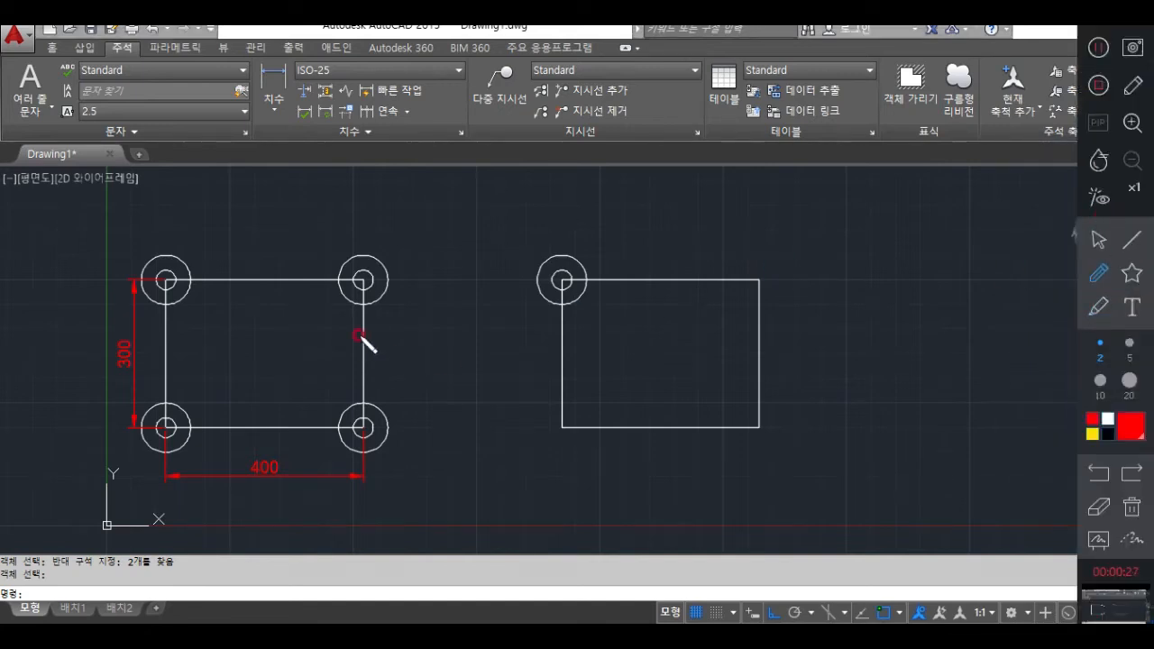
mouse_move(269, 207)
mouse_down()
mouse_move(270, 233)
mouse_move(296, 231)
mouse_move(325, 275)
mouse_up()
mouse_move(317, 198)
mouse_down()
mouse_move(346, 214)
mouse_move(374, 207)
mouse_move(351, 256)
mouse_up()
mouse_move(441, 216)
mouse_down()
mouse_move(487, 204)
mouse_move(513, 216)
mouse_move(536, 198)
mouse_move(550, 232)
mouse_move(570, 236)
mouse_up()
click(590, 233)
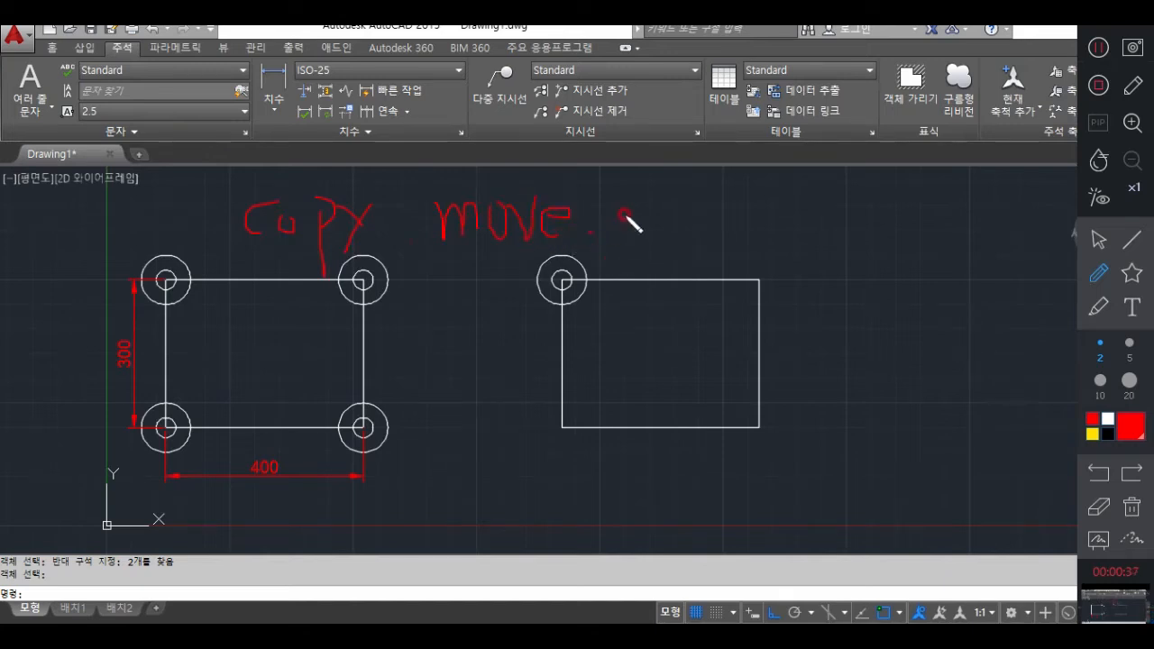
mouse_move(639, 200)
mouse_down()
mouse_move(682, 232)
mouse_move(712, 223)
mouse_up()
mouse_move(722, 219)
mouse_down()
mouse_move(736, 219)
mouse_move(730, 249)
mouse_move(796, 222)
mouse_move(773, 240)
mouse_move(853, 252)
mouse_up()
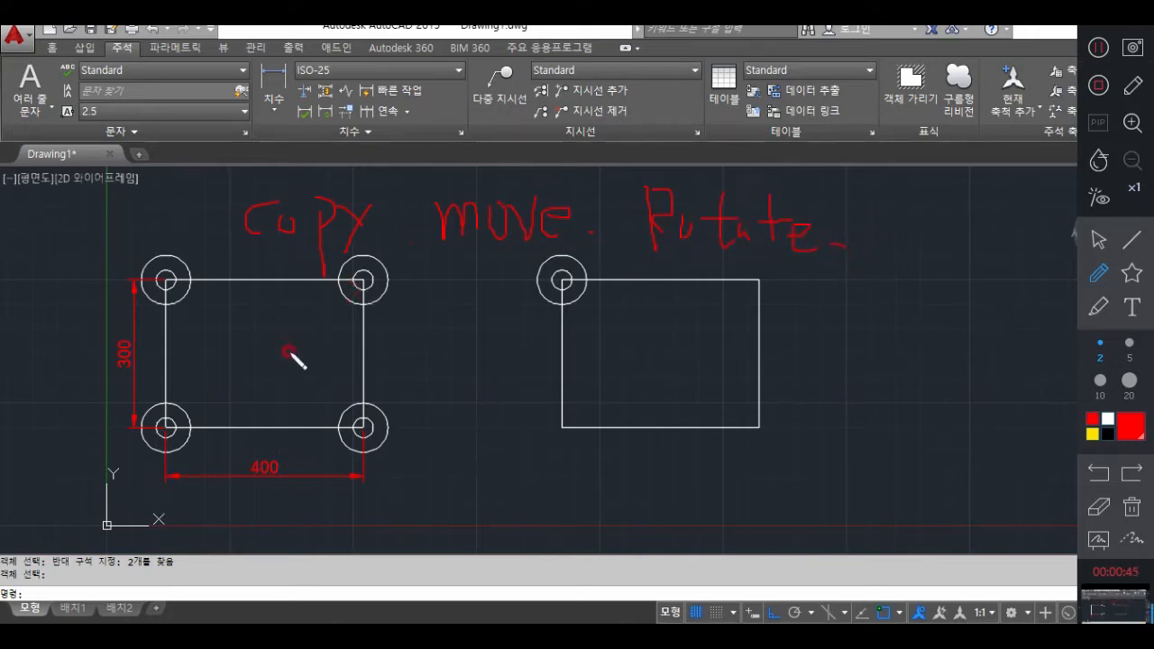
drag(268, 365, 288, 323)
drag(317, 271, 317, 365)
mouse_move(350, 282)
mouse_down()
mouse_move(345, 366)
mouse_move(386, 331)
mouse_move(387, 379)
mouse_move(394, 352)
mouse_move(441, 335)
mouse_move(448, 370)
mouse_move(471, 360)
mouse_up()
click(513, 362)
click(543, 365)
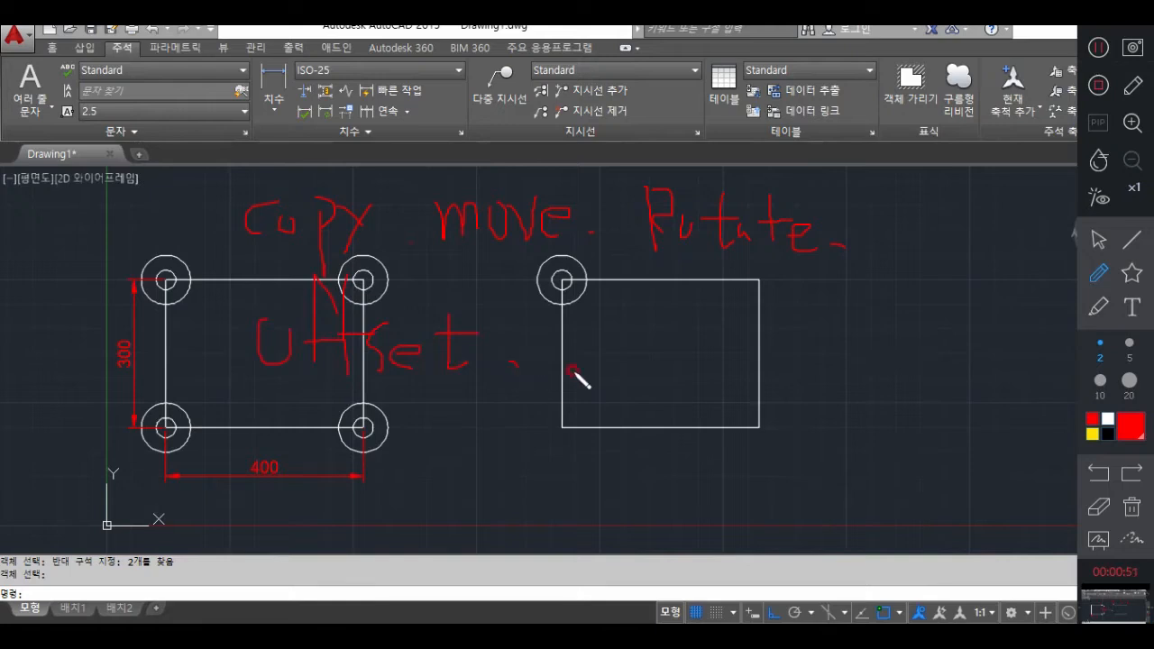
mouse_move(577, 323)
mouse_down()
mouse_move(636, 317)
mouse_move(621, 363)
mouse_move(660, 333)
mouse_move(699, 365)
mouse_move(727, 360)
mouse_move(763, 330)
mouse_move(771, 362)
mouse_up()
click(806, 377)
drag(328, 485, 330, 508)
mouse_move(388, 480)
mouse_down()
mouse_move(376, 487)
mouse_move(390, 502)
mouse_up()
mouse_move(431, 490)
mouse_down()
mouse_move(412, 500)
mouse_move(436, 505)
mouse_up()
mouse_move(455, 435)
mouse_down()
mouse_move(459, 505)
mouse_move(569, 503)
mouse_up()
click(644, 429)
mouse_move(643, 429)
mouse_down()
mouse_move(642, 475)
mouse_move(668, 451)
mouse_move(741, 452)
mouse_move(745, 481)
mouse_move(857, 462)
mouse_move(868, 492)
mouse_up()
mouse_move(922, 212)
mouse_down()
mouse_move(891, 241)
mouse_move(915, 283)
mouse_move(922, 265)
mouse_move(963, 306)
mouse_move(987, 302)
mouse_move(1002, 319)
mouse_move(1038, 265)
mouse_move(1048, 333)
mouse_up()
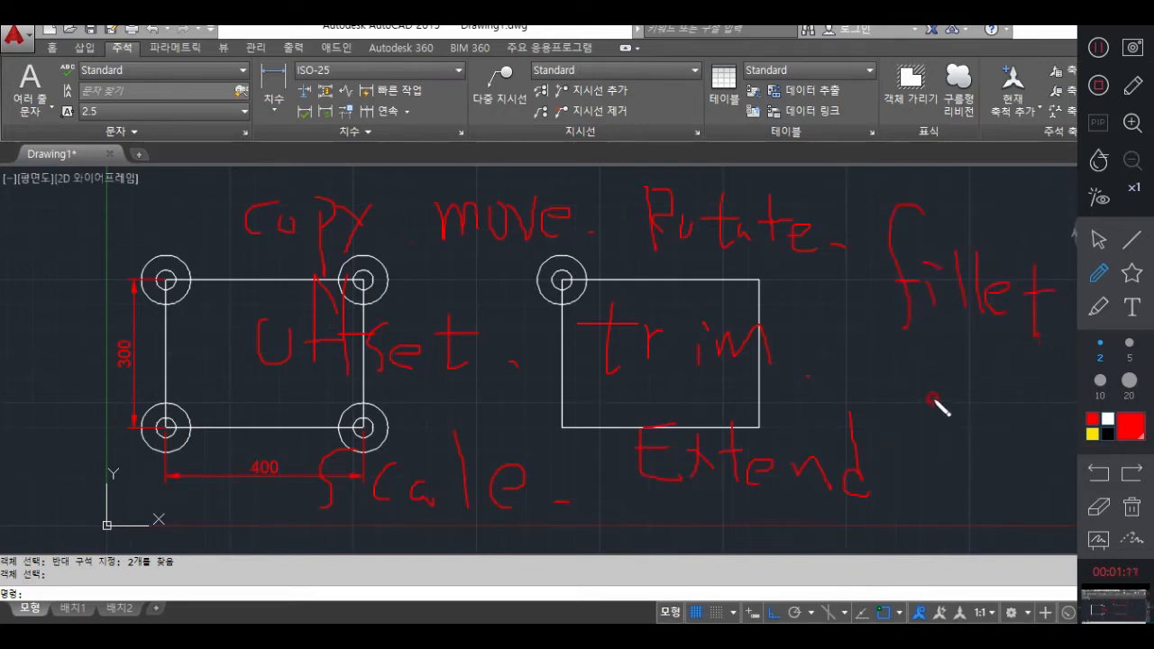
mouse_move(912, 425)
mouse_down()
mouse_move(909, 451)
mouse_move(955, 436)
mouse_move(1026, 443)
mouse_move(1043, 461)
mouse_move(1046, 427)
mouse_move(1050, 443)
mouse_move(1077, 431)
mouse_up()
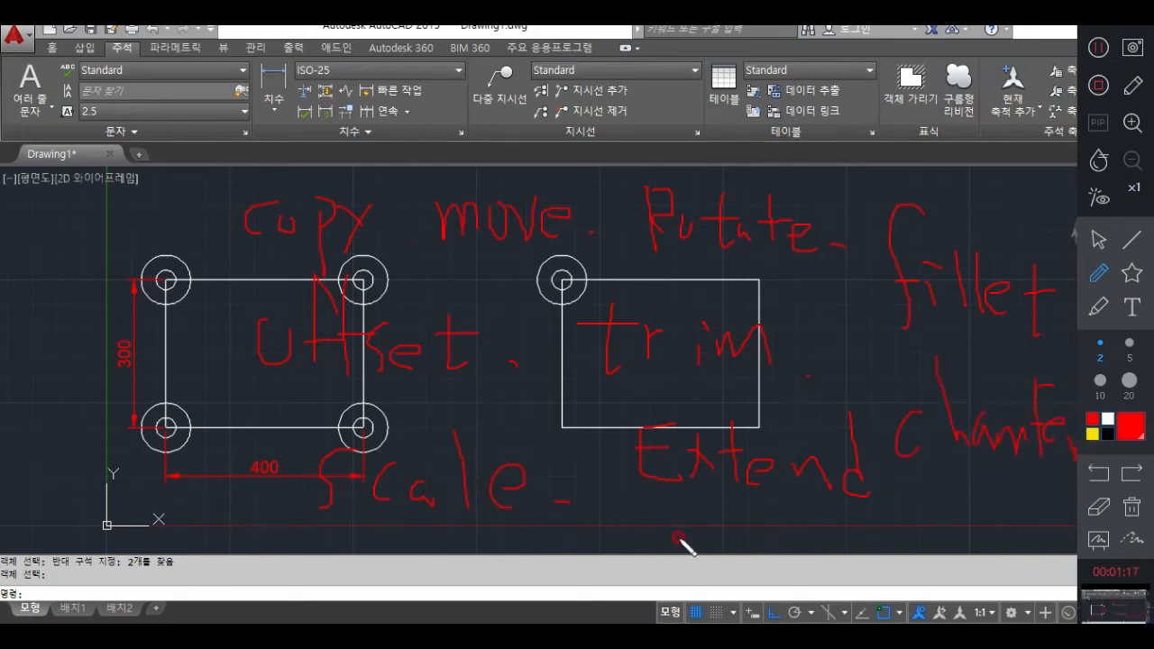
drag(713, 524, 766, 523)
mouse_move(347, 255)
mouse_down()
mouse_move(373, 196)
mouse_move(372, 259)
mouse_up()
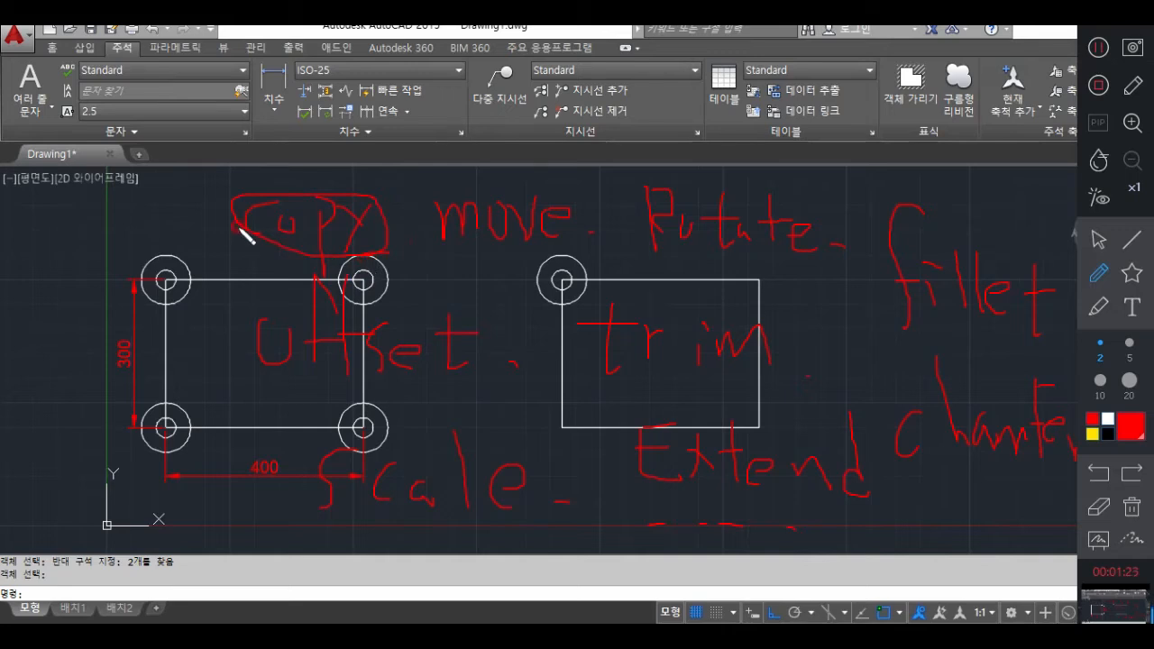
drag(162, 217, 188, 214)
drag(182, 216, 187, 275)
drag(220, 225, 202, 245)
drag(210, 237, 221, 248)
drag(220, 227, 232, 266)
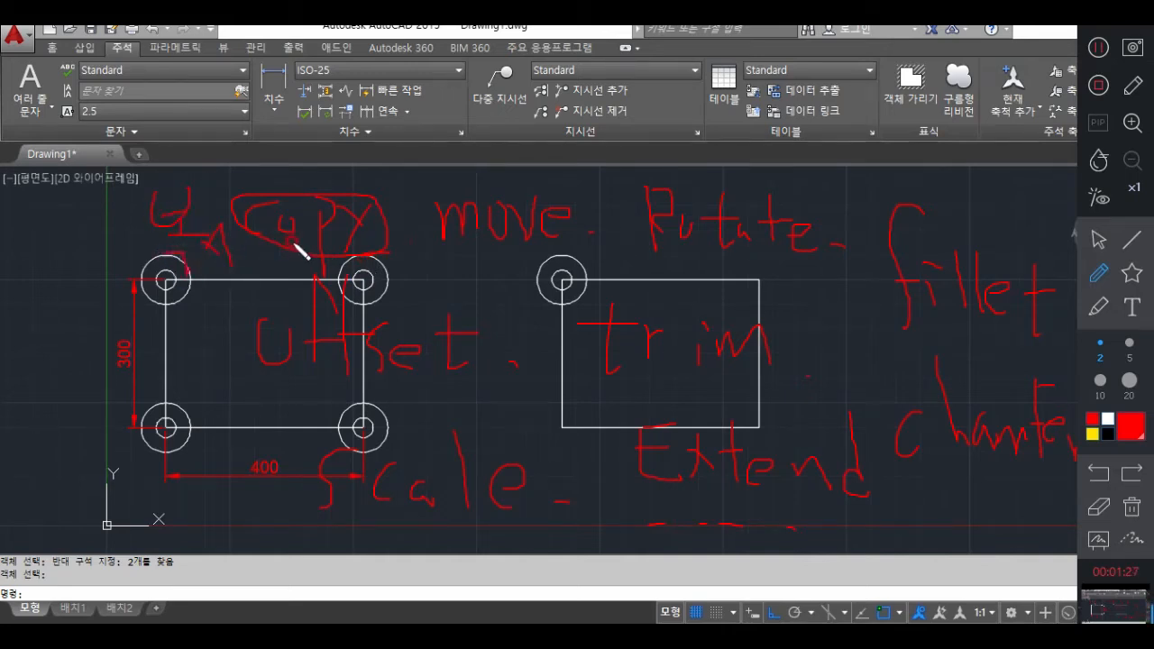
drag(501, 246, 507, 257)
drag(234, 242, 274, 242)
mouse_move(435, 262)
mouse_down()
mouse_move(461, 282)
mouse_move(497, 269)
mouse_up()
drag(481, 281, 504, 279)
mouse_move(505, 287)
mouse_down()
mouse_move(502, 301)
mouse_move(507, 287)
mouse_up()
mouse_move(805, 263)
mouse_down()
mouse_move(616, 222)
mouse_move(791, 292)
mouse_move(820, 275)
mouse_move(861, 323)
mouse_up()
mouse_move(475, 382)
mouse_down()
mouse_move(207, 335)
mouse_move(456, 388)
mouse_up()
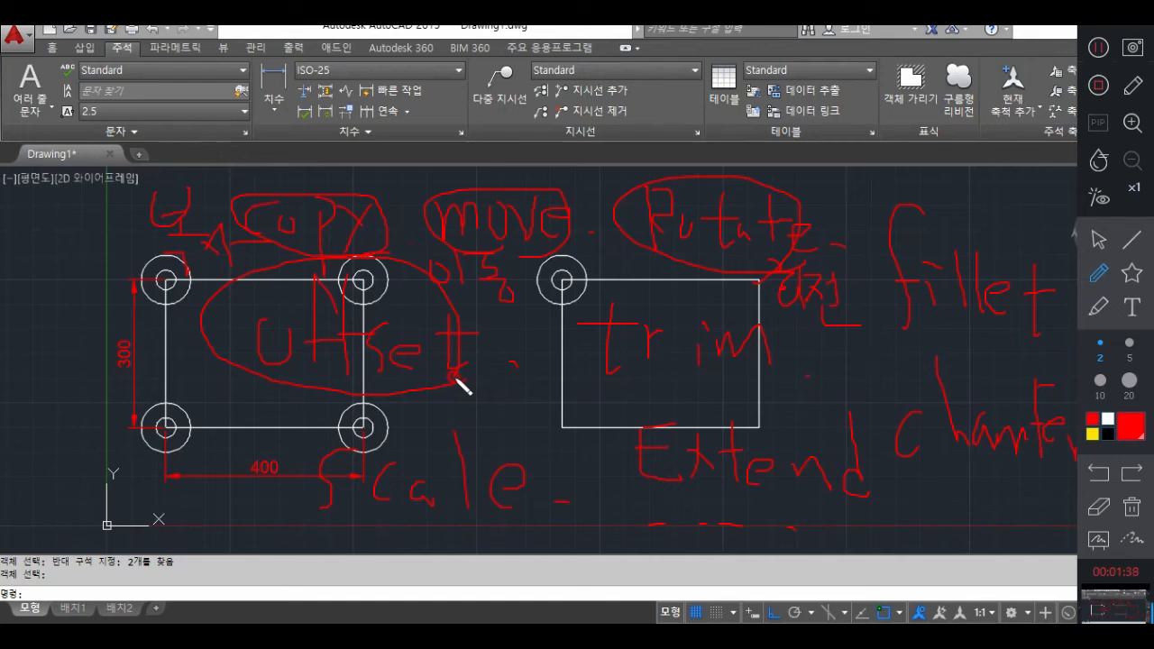
mouse_move(644, 394)
mouse_down()
mouse_move(778, 371)
mouse_move(752, 384)
mouse_up()
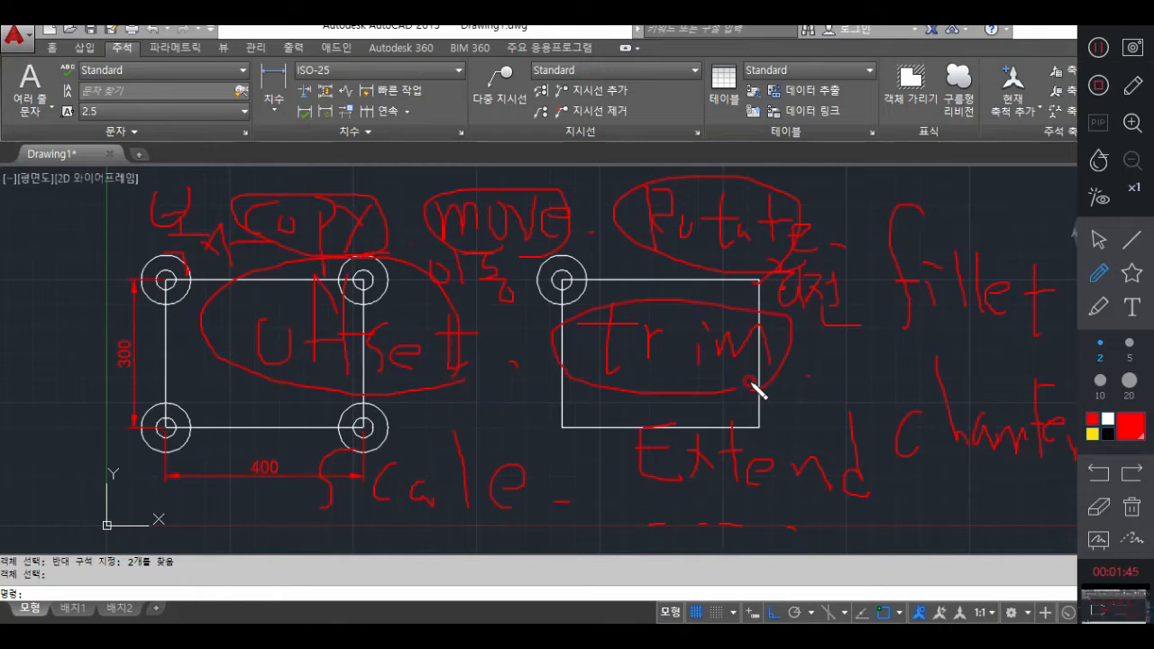
mouse_move(516, 509)
mouse_down()
mouse_move(316, 495)
mouse_move(528, 499)
mouse_move(510, 503)
mouse_up()
mouse_move(850, 512)
mouse_down()
mouse_move(637, 448)
mouse_move(824, 523)
mouse_up()
mouse_move(1012, 342)
mouse_down()
mouse_move(1051, 291)
mouse_move(958, 307)
mouse_move(887, 426)
mouse_up()
mouse_move(851, 308)
mouse_down()
mouse_move(883, 332)
mouse_move(887, 358)
mouse_move(892, 348)
mouse_move(851, 308)
mouse_move(882, 345)
mouse_up()
mouse_move(1024, 458)
mouse_down()
mouse_move(1050, 406)
mouse_move(989, 454)
mouse_up()
mouse_move(779, 441)
mouse_down()
mouse_move(903, 443)
mouse_move(923, 532)
mouse_up()
drag(854, 438, 920, 476)
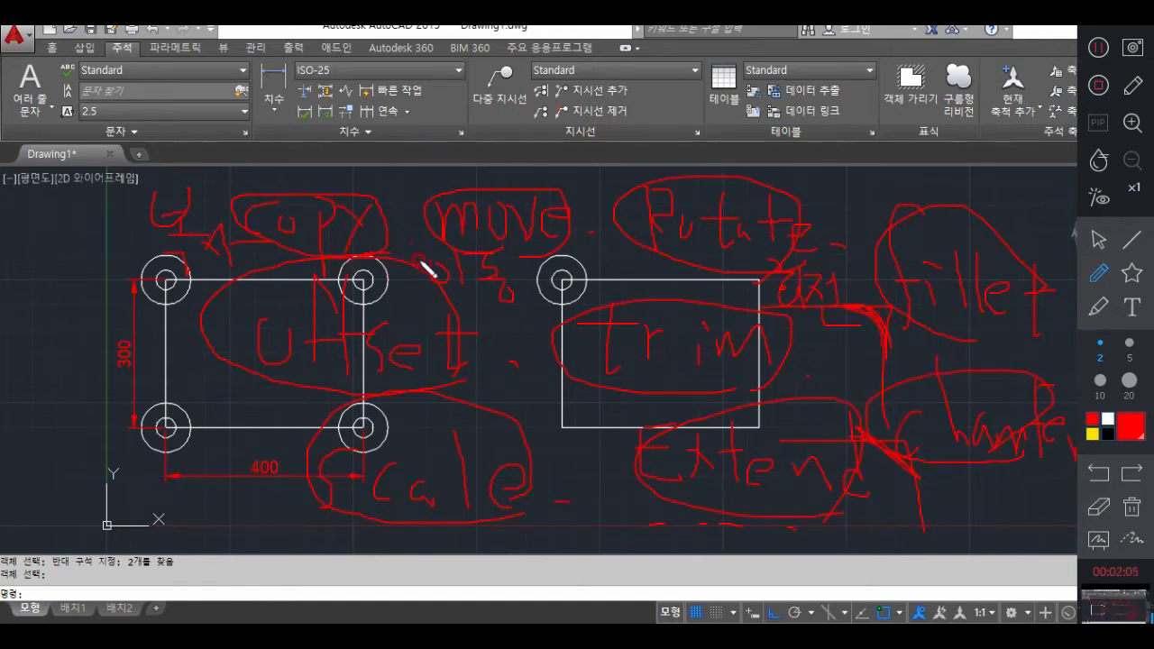
drag(239, 270, 762, 293)
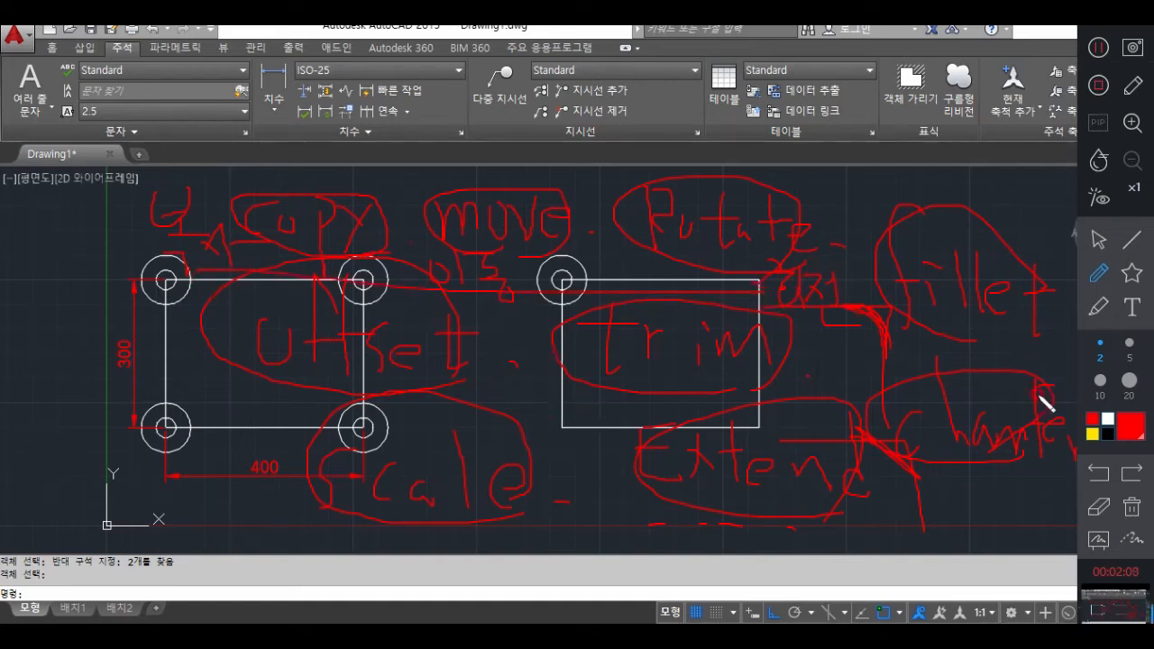
click(1099, 506)
mouse_move(965, 347)
mouse_down()
mouse_move(910, 363)
mouse_move(989, 376)
mouse_move(1028, 407)
mouse_move(938, 439)
mouse_move(842, 434)
mouse_move(656, 460)
mouse_move(722, 527)
mouse_move(691, 298)
mouse_move(914, 250)
mouse_move(665, 249)
mouse_move(787, 218)
mouse_move(705, 270)
mouse_move(402, 340)
mouse_move(363, 215)
mouse_move(168, 229)
mouse_move(257, 215)
mouse_move(182, 240)
mouse_move(183, 224)
mouse_move(462, 218)
mouse_move(567, 240)
mouse_move(704, 220)
mouse_move(804, 378)
mouse_move(421, 377)
mouse_move(536, 477)
mouse_move(686, 508)
mouse_move(626, 407)
mouse_move(680, 402)
mouse_move(543, 385)
mouse_move(529, 351)
mouse_move(436, 471)
mouse_move(296, 298)
mouse_move(180, 201)
mouse_up()
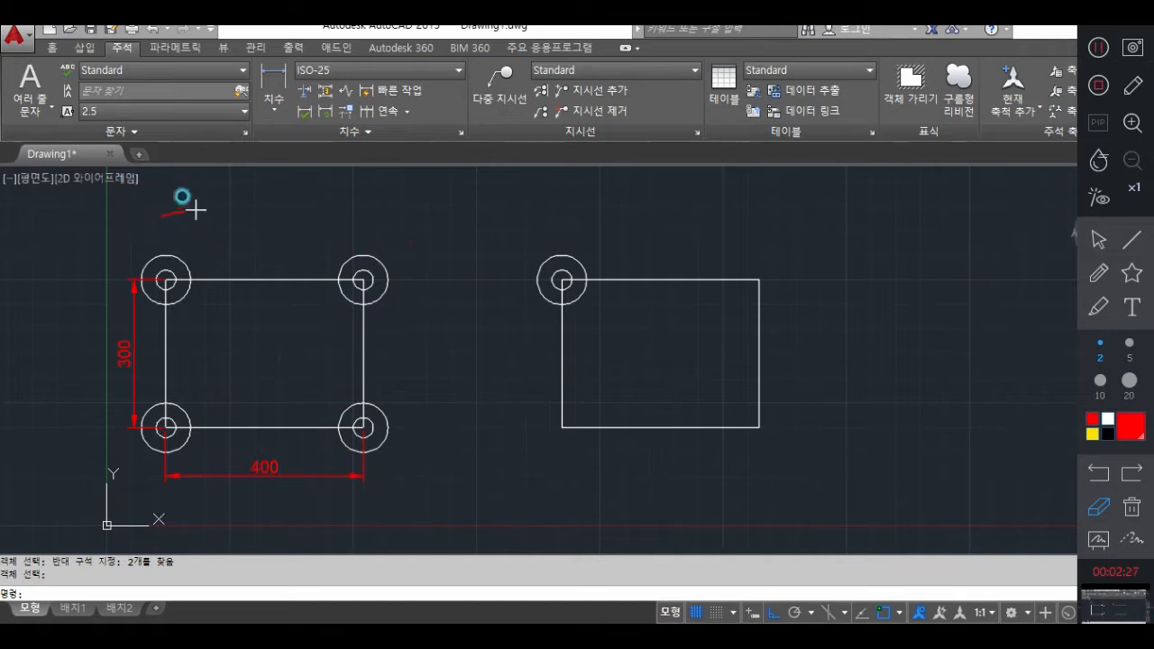
click(1099, 239)
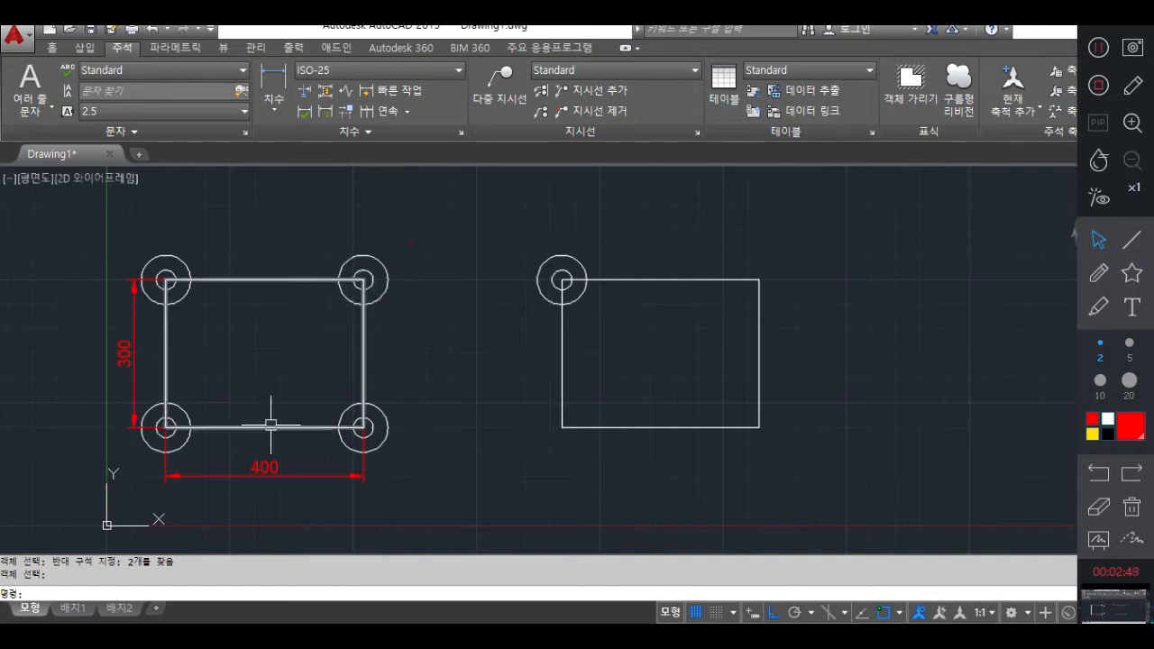
click(54, 48)
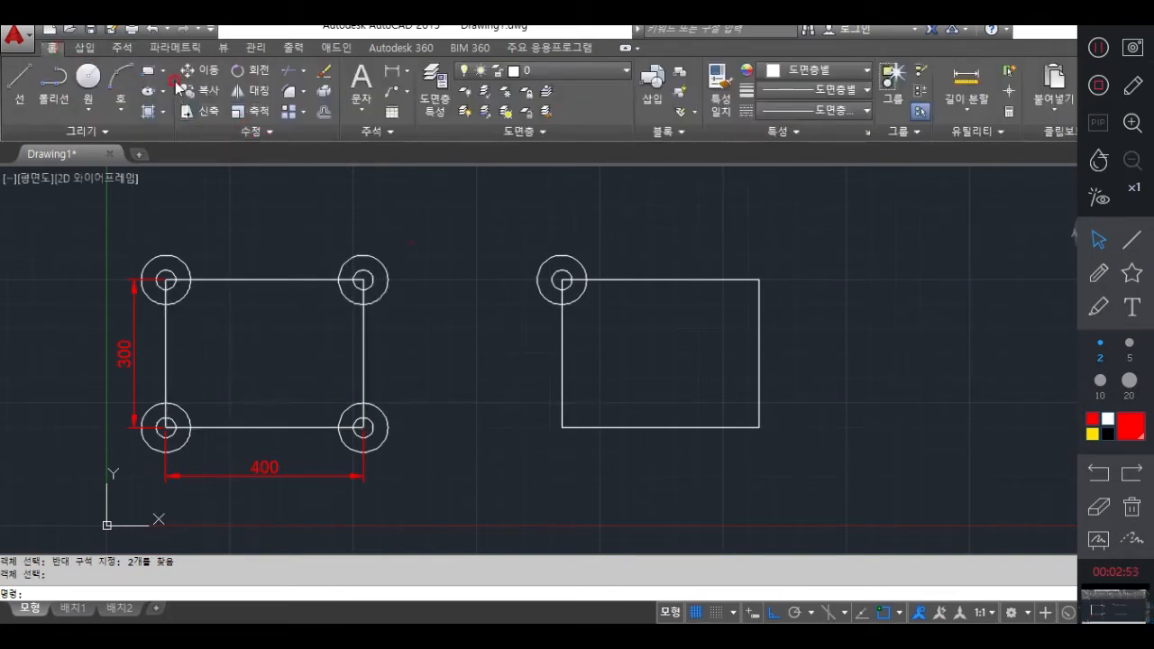
click(1099, 273)
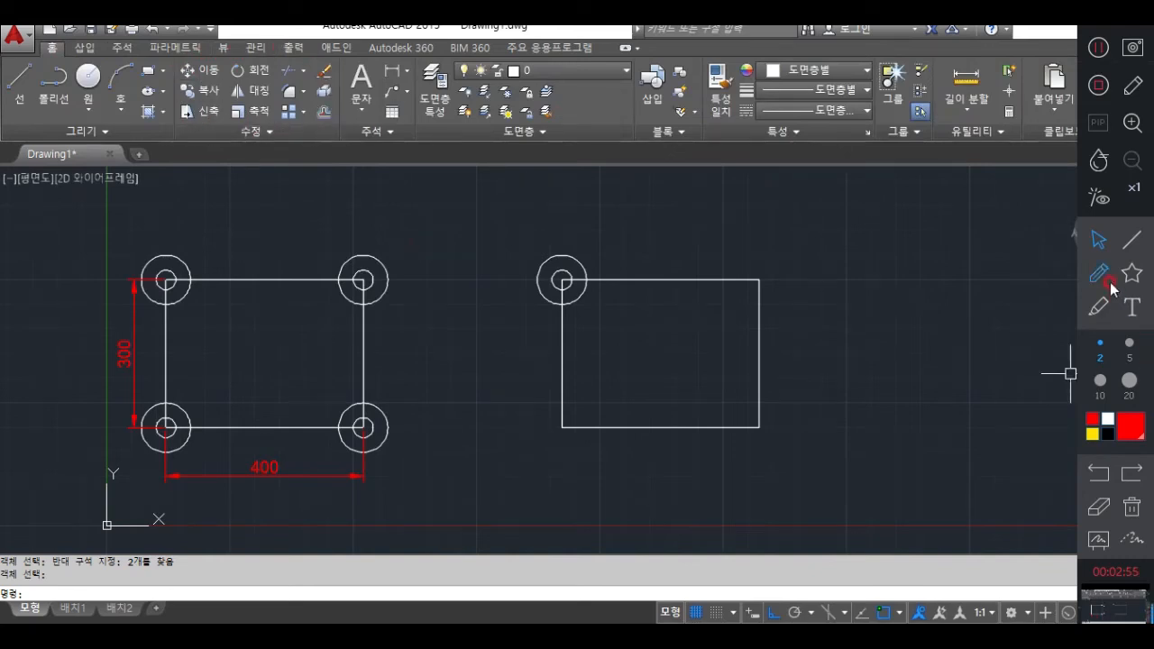
mouse_move(292, 121)
mouse_down()
mouse_move(177, 113)
mouse_move(356, 104)
mouse_move(280, 128)
mouse_up()
mouse_move(215, 102)
mouse_down()
mouse_move(181, 90)
mouse_move(212, 68)
mouse_move(230, 95)
mouse_up()
click(1103, 515)
mouse_move(302, 86)
mouse_down()
mouse_move(340, 51)
mouse_move(223, 81)
mouse_up()
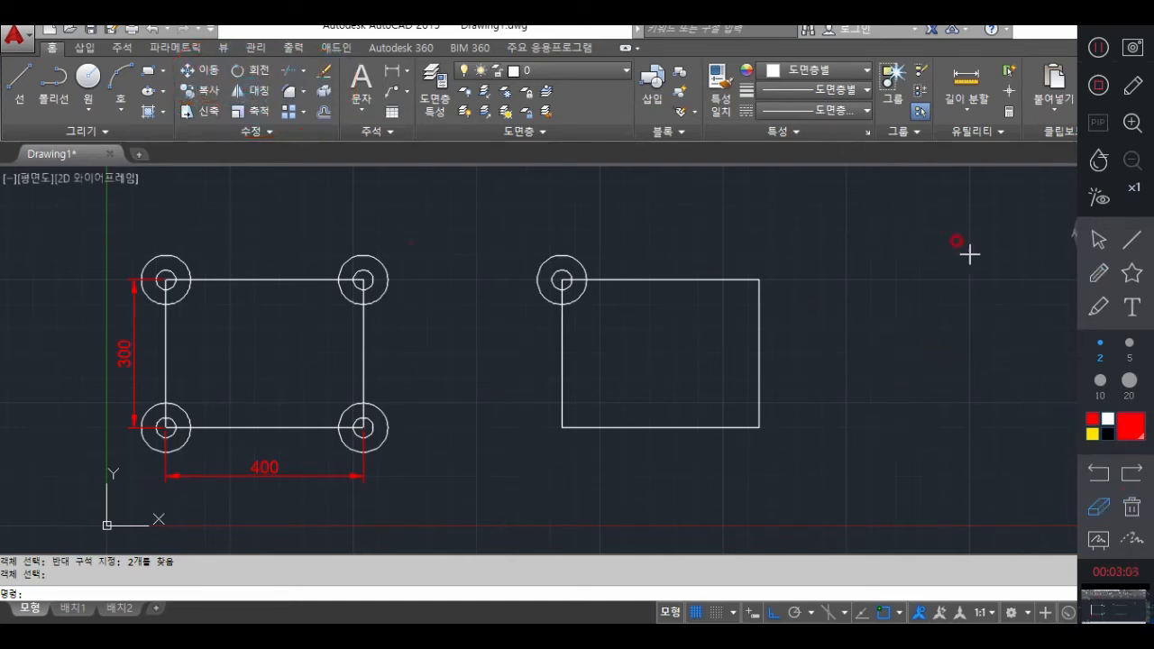
click(1108, 243)
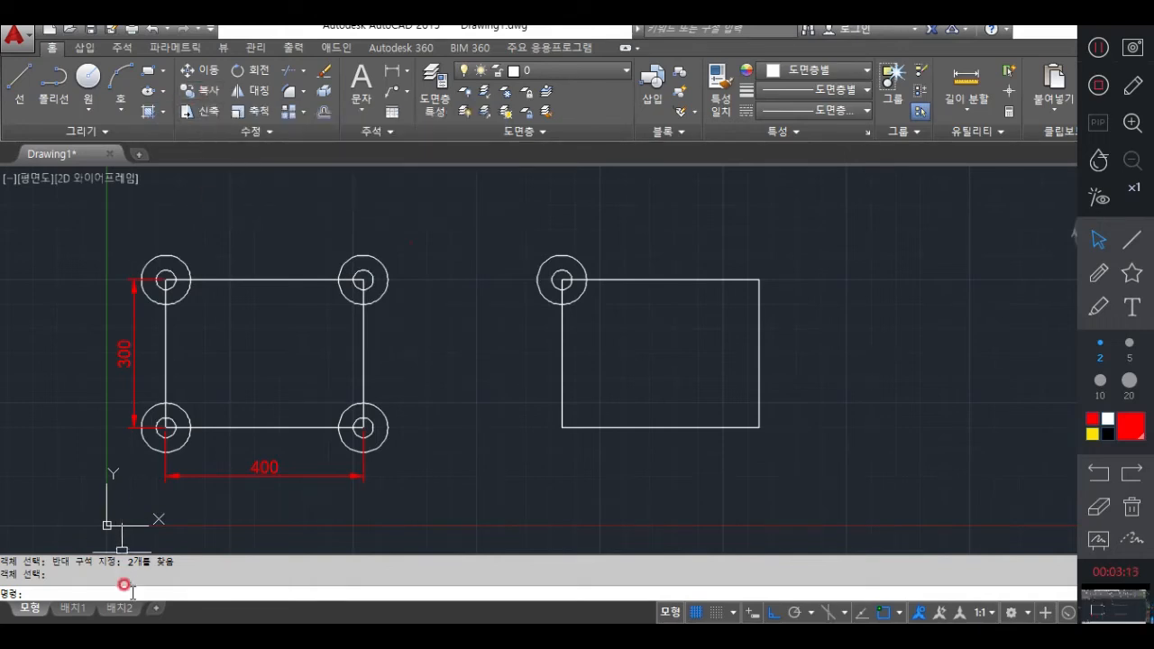
text(copy)
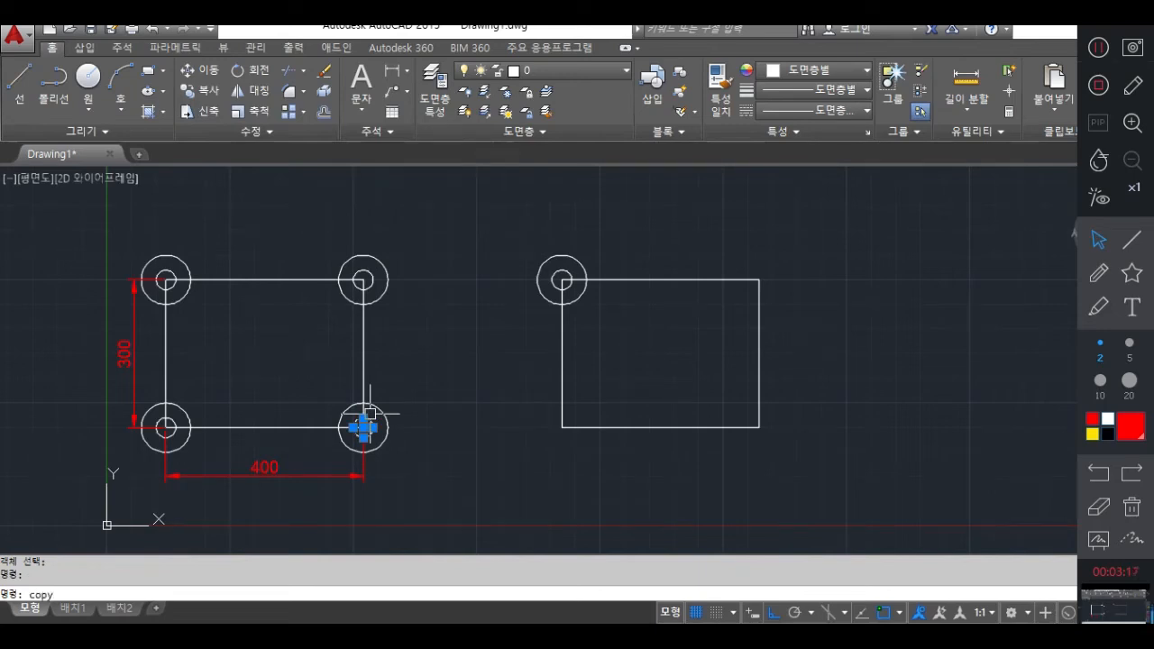
key(Return)
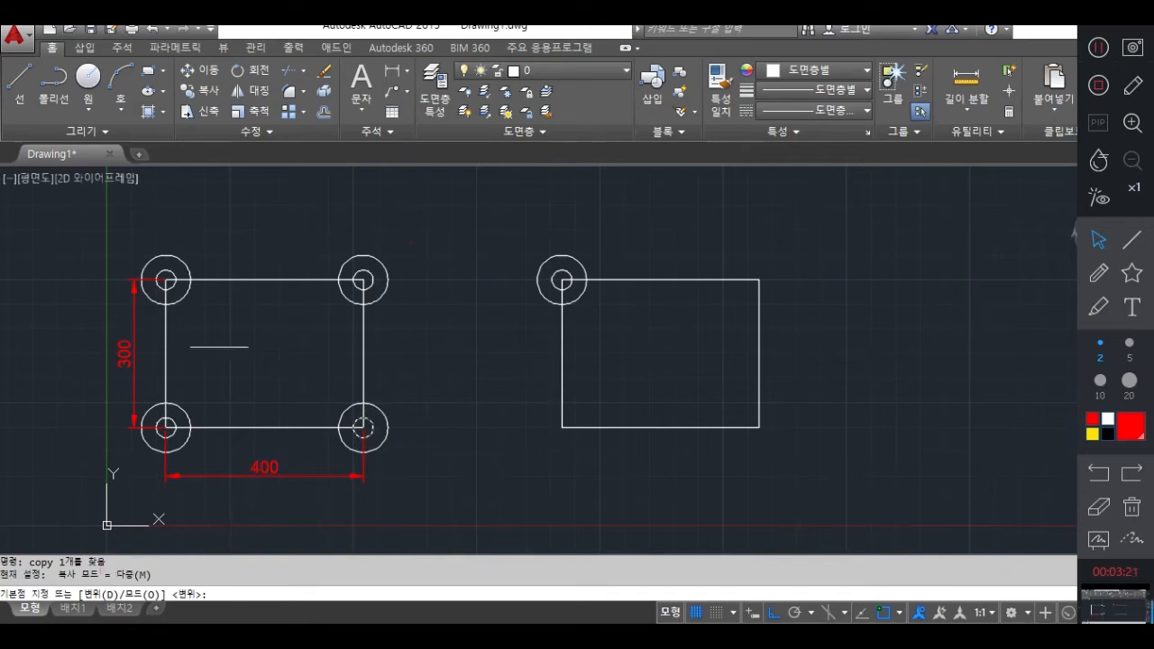
click(228, 573)
click(514, 227)
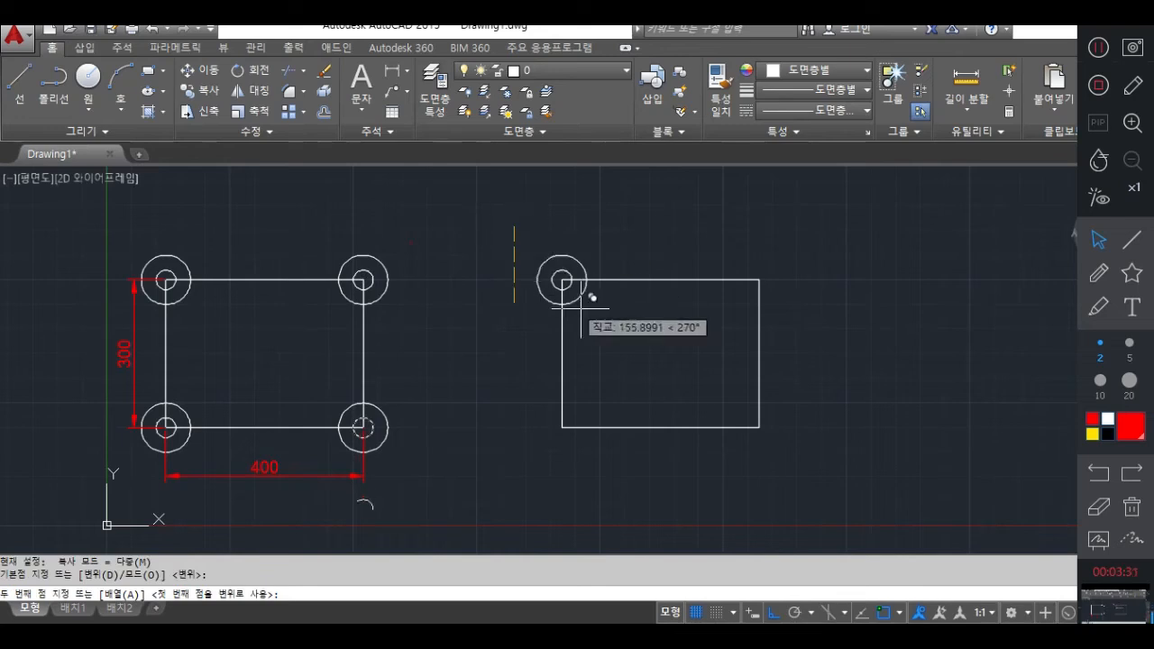
key(Escape)
Copy both concentric circles from the right rectangle's upper-left corner to its upper-right corner, using endpoint snaps for base and destination points.
key(Return)
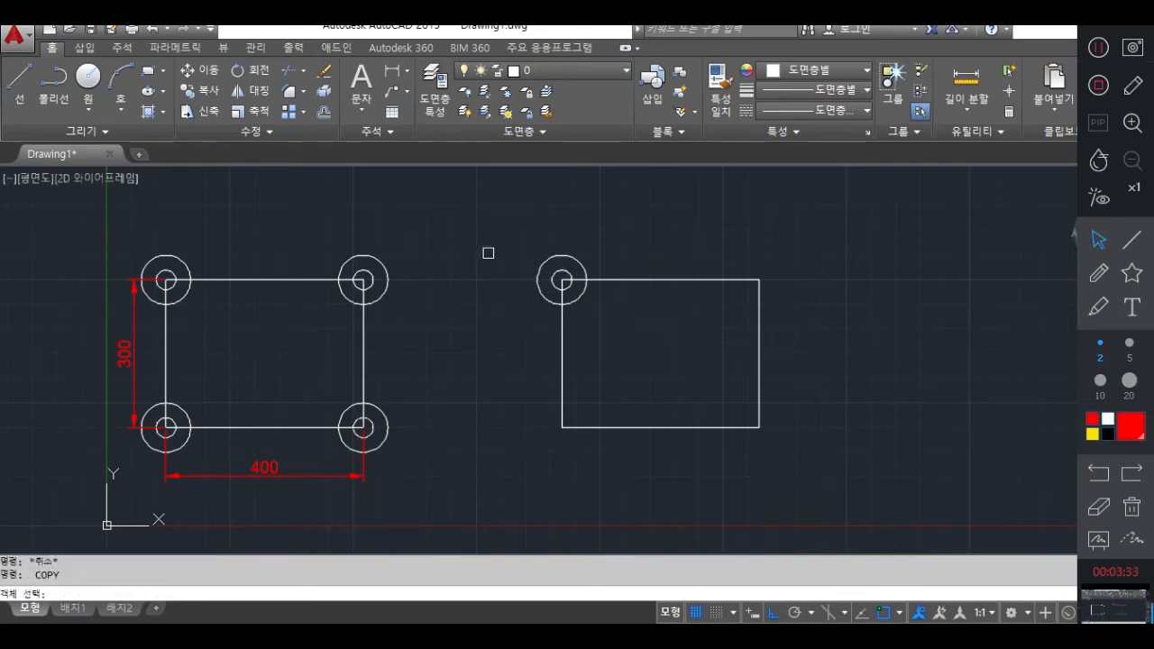
click(542, 275)
click(556, 282)
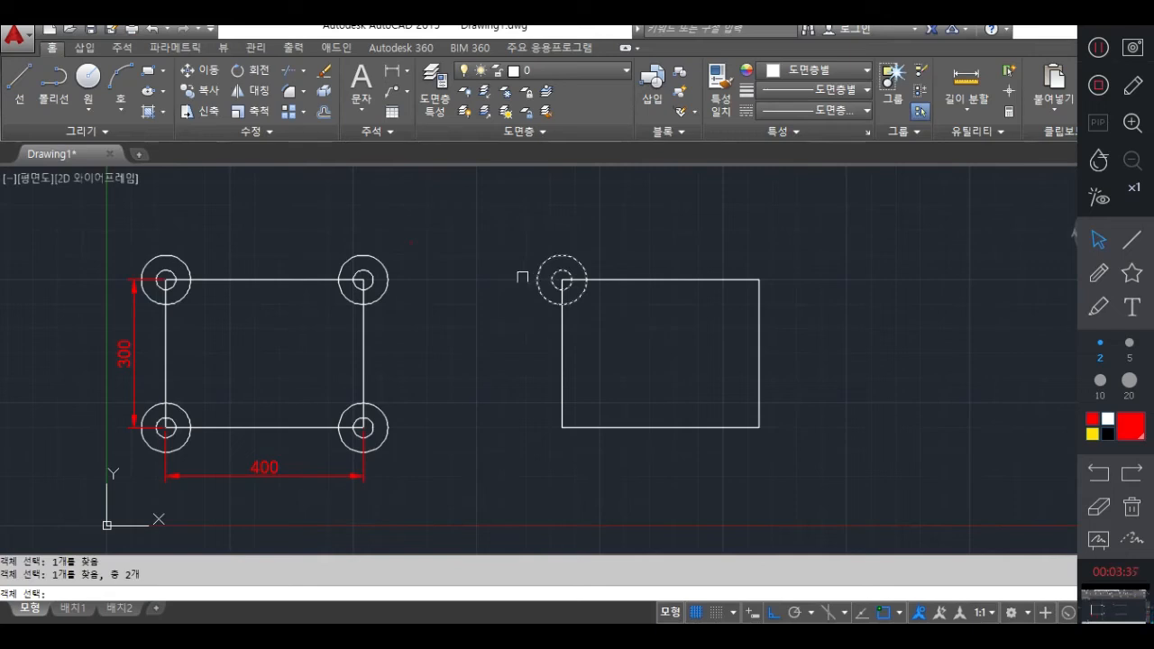
click(481, 229)
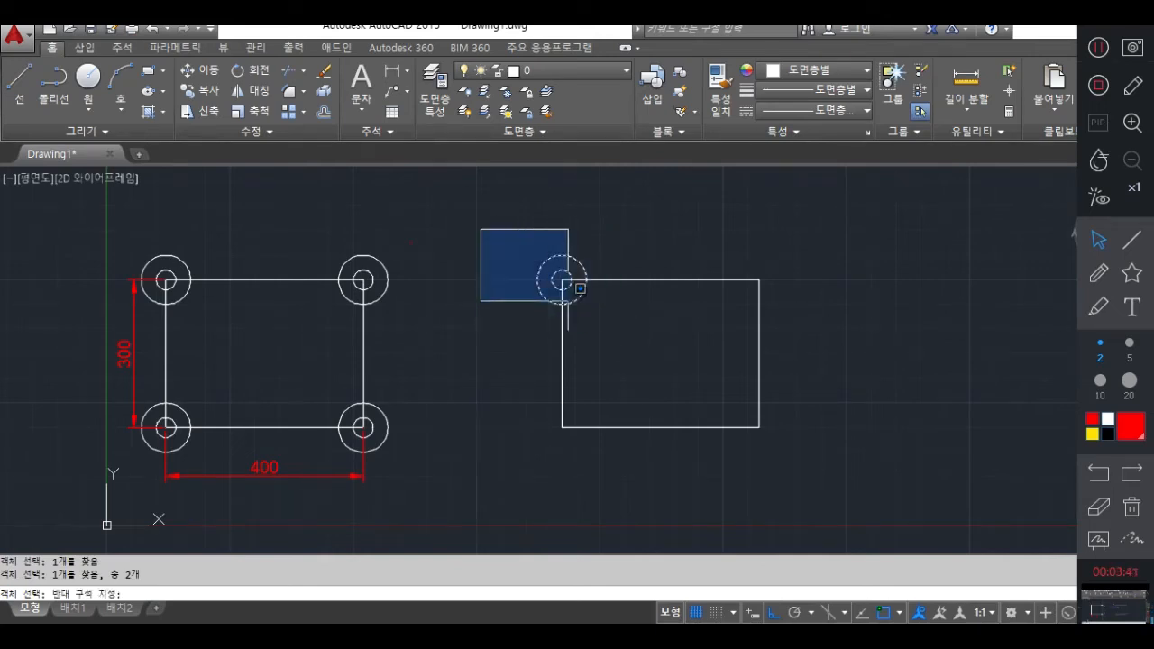
click(626, 333)
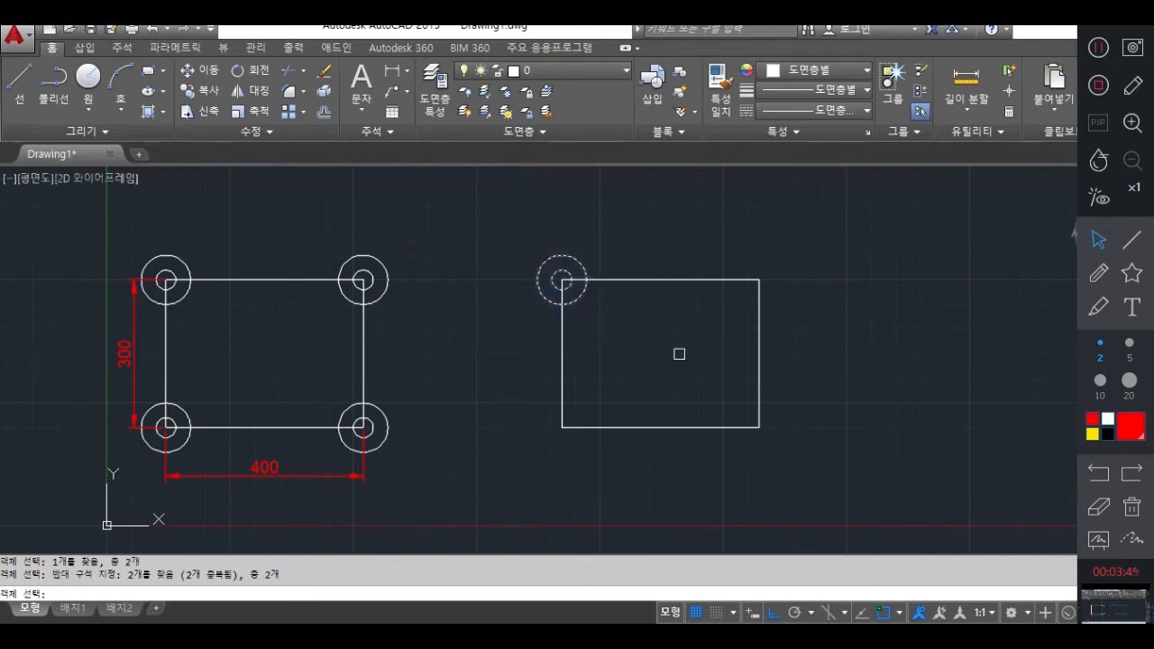
key(Return)
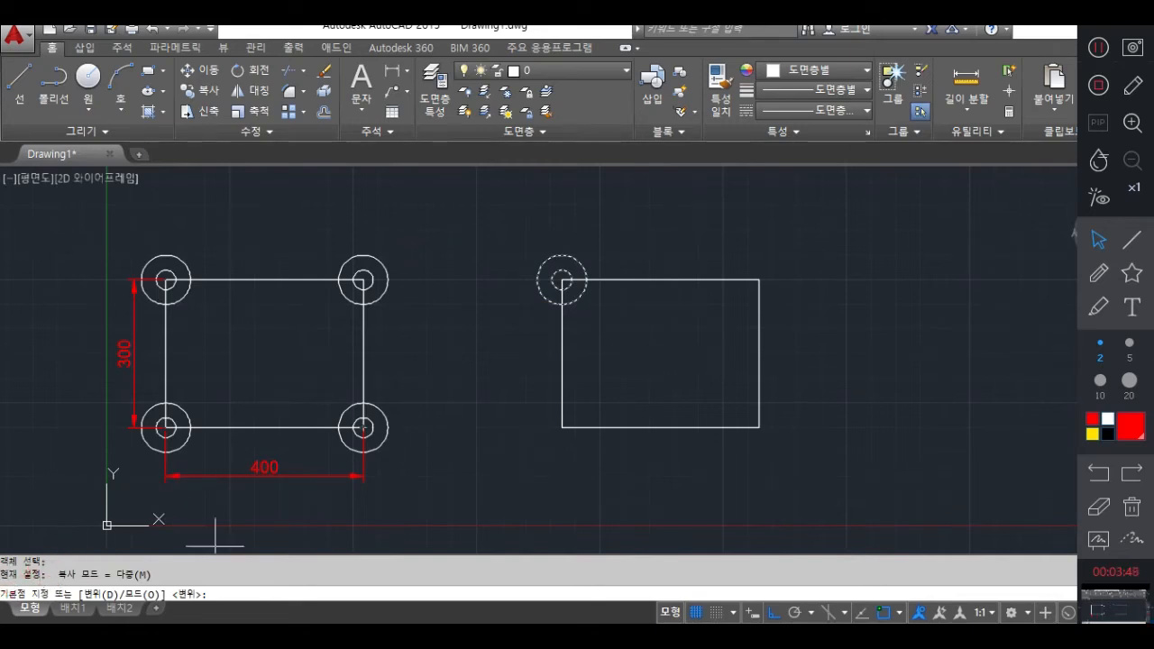
shift+right_click(598, 272)
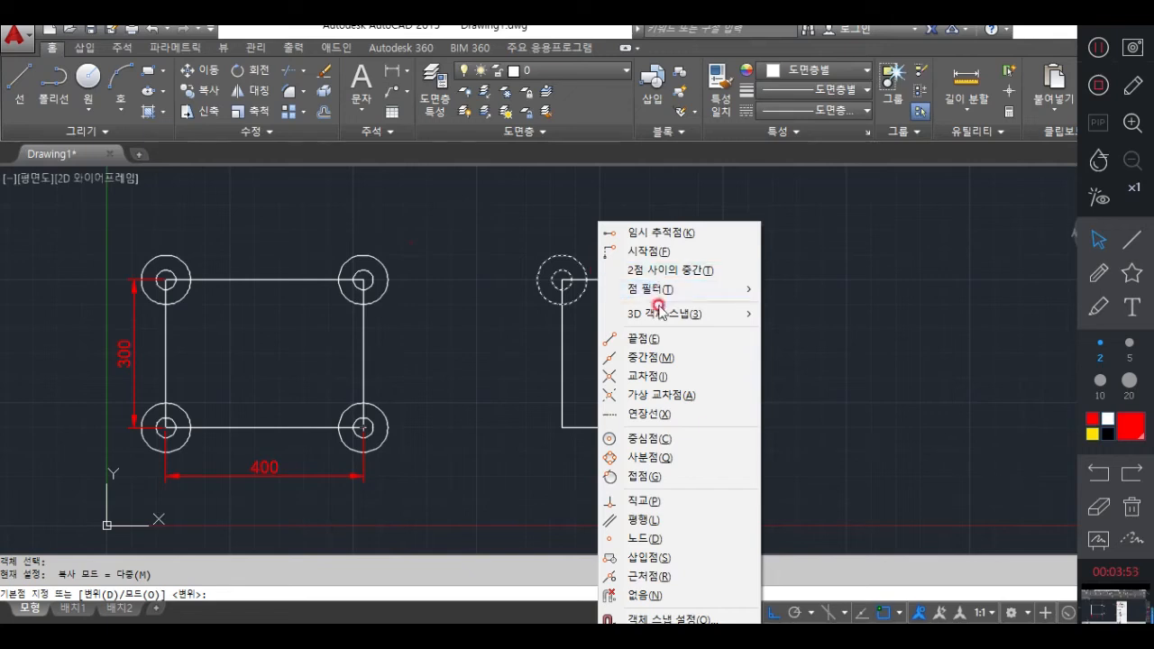
click(643, 339)
click(561, 281)
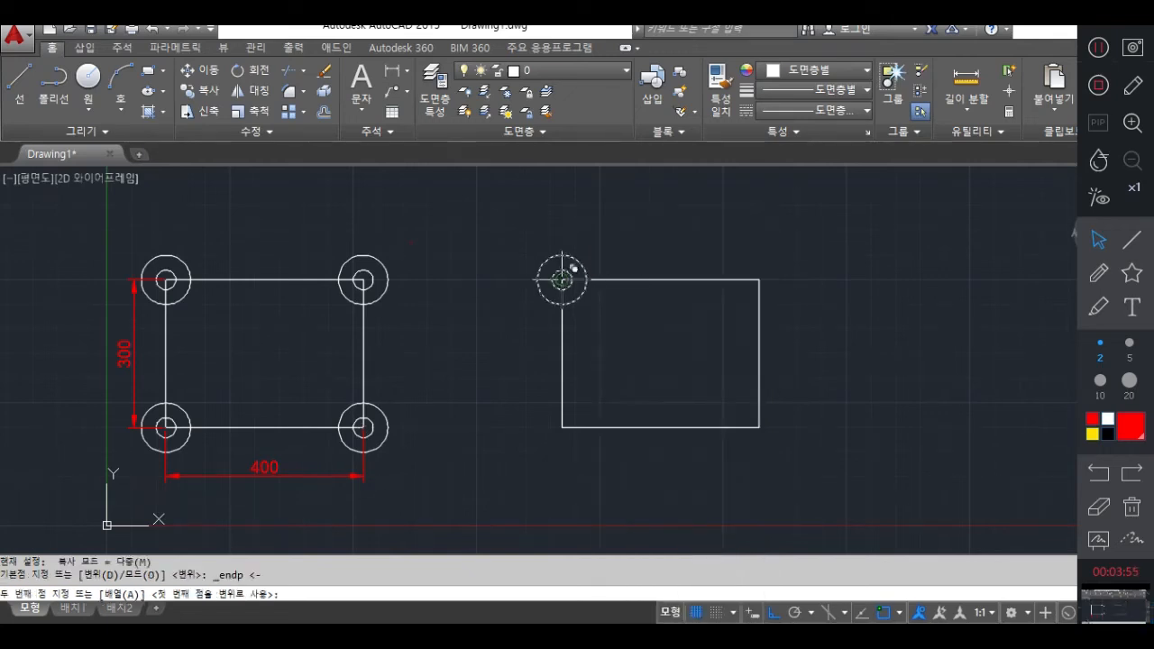
shift+right_click(675, 242)
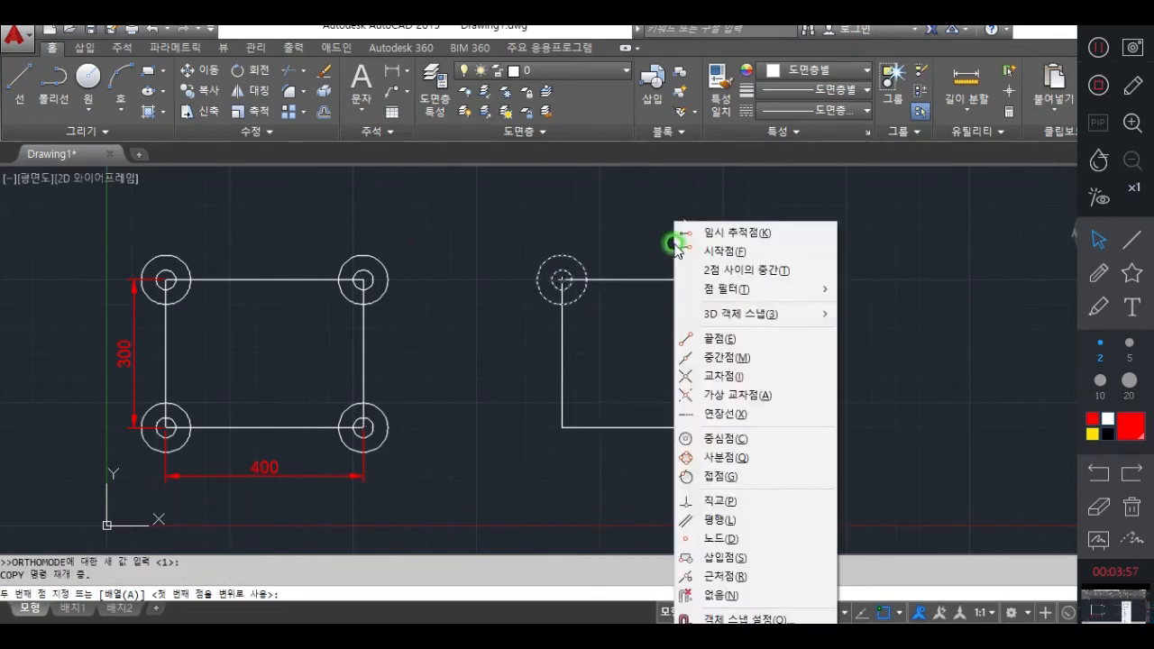
click(719, 337)
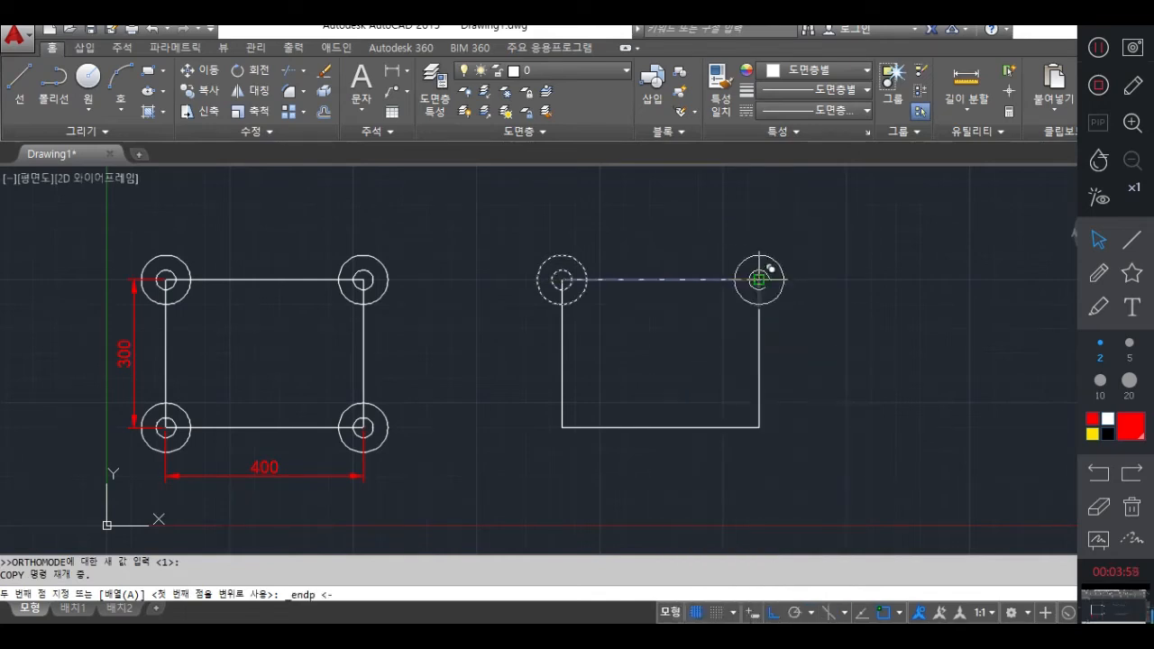
click(759, 280)
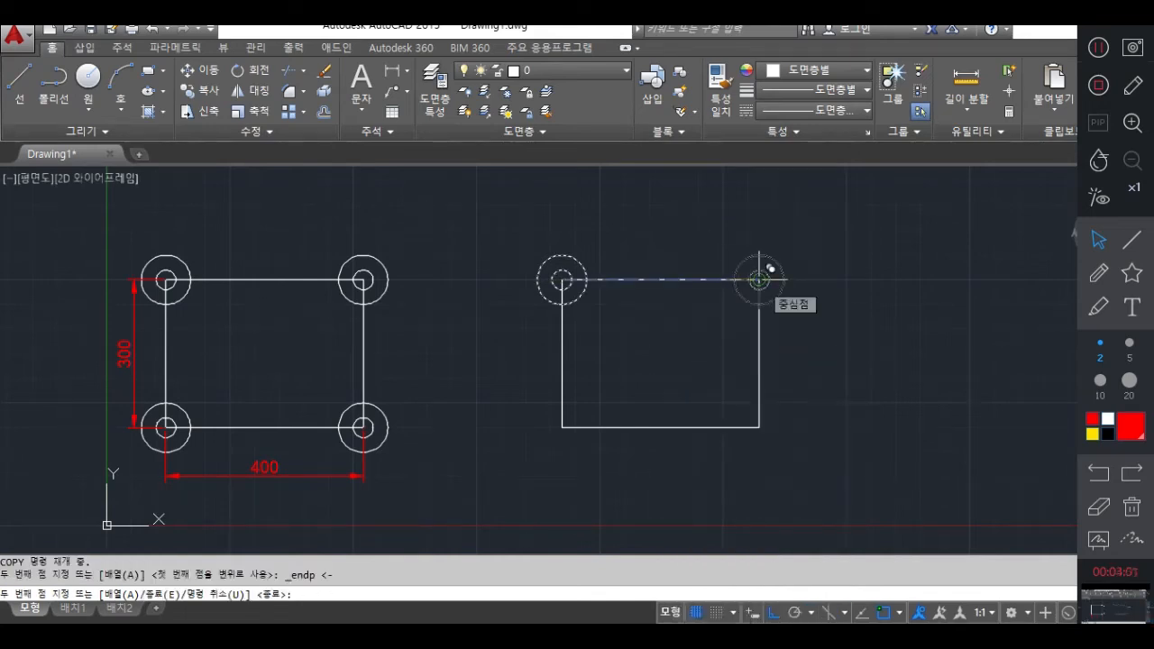
Turn Ortho off and place further copies of the two circles at the right rectangle's lower-right and lower-left corners.
key(F8)
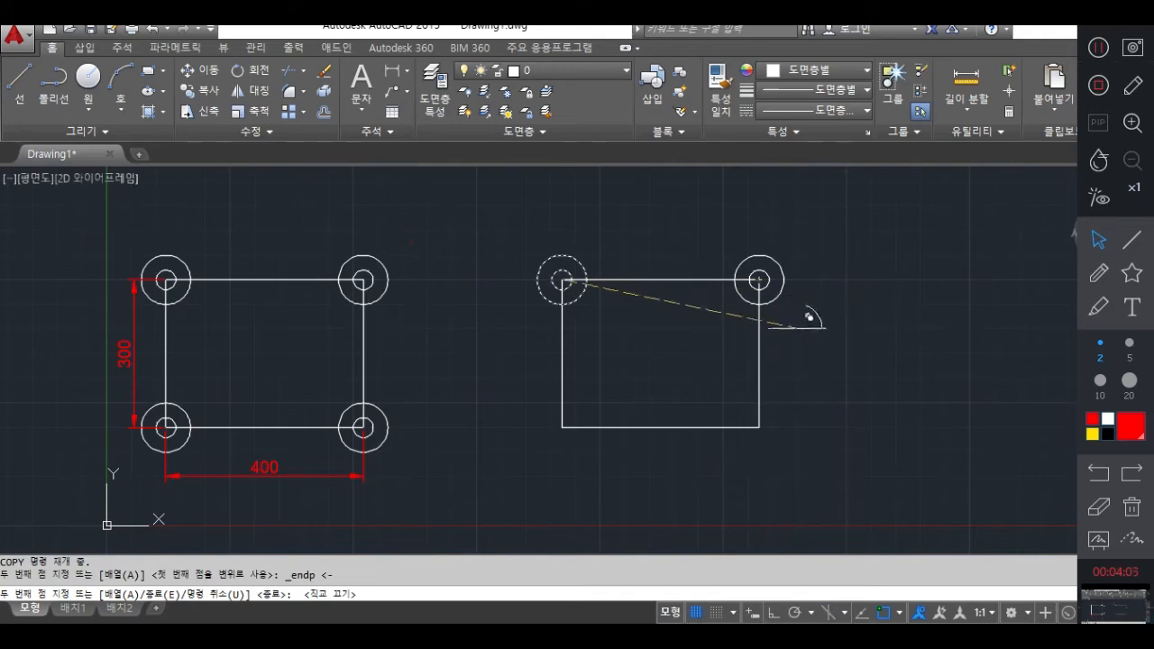
text(en)
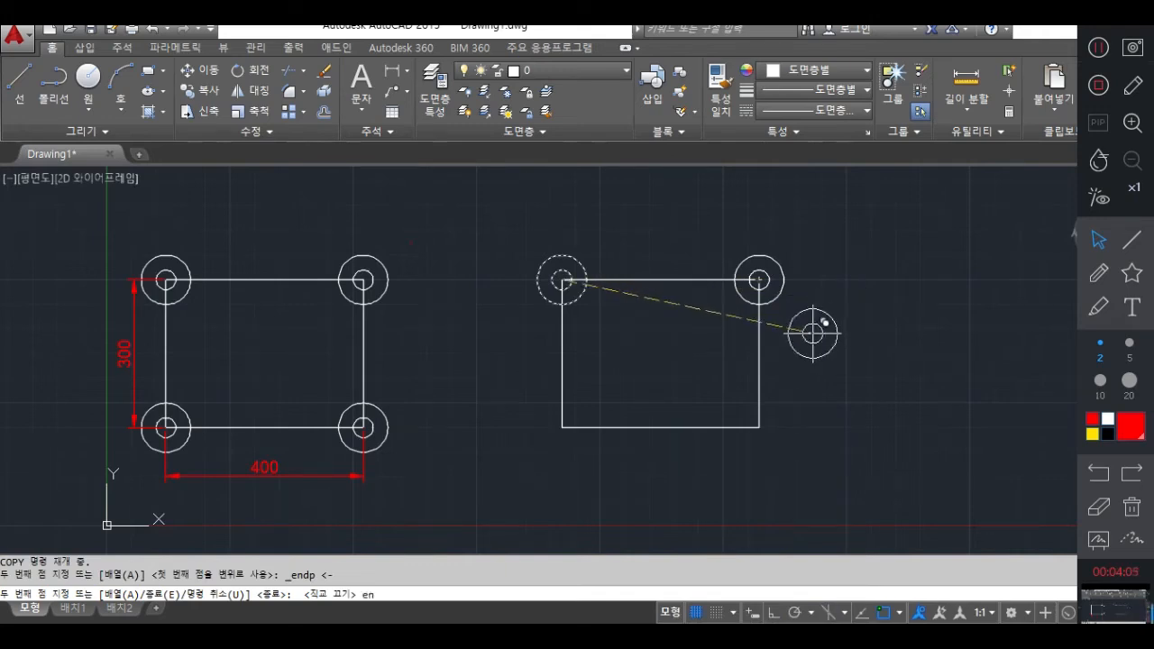
text(d)
key(Return)
click(759, 428)
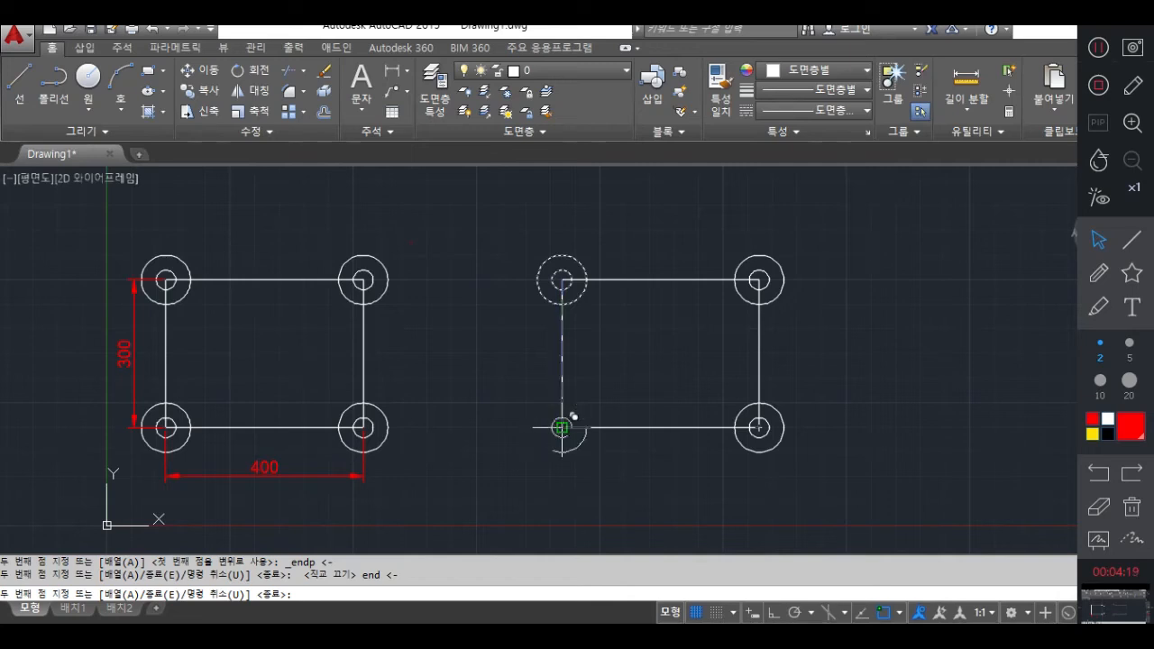
click(562, 428)
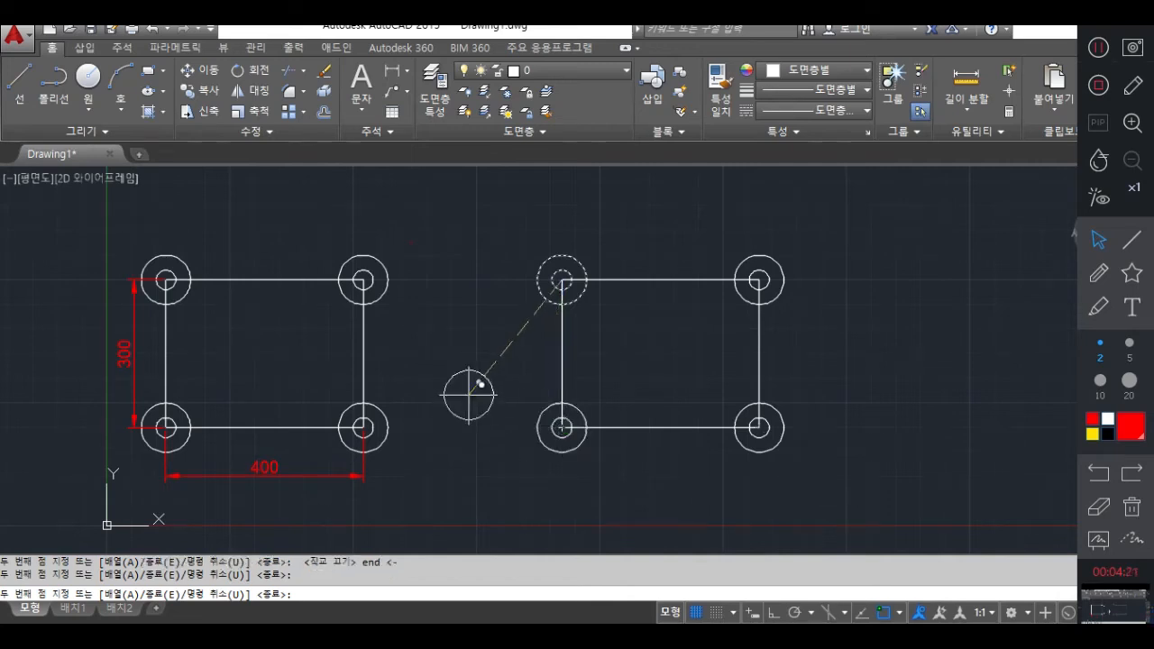
Place three more freehand copies of the two circles in a column between the rectangles and end the Copy command.
click(480, 397)
click(479, 354)
click(484, 307)
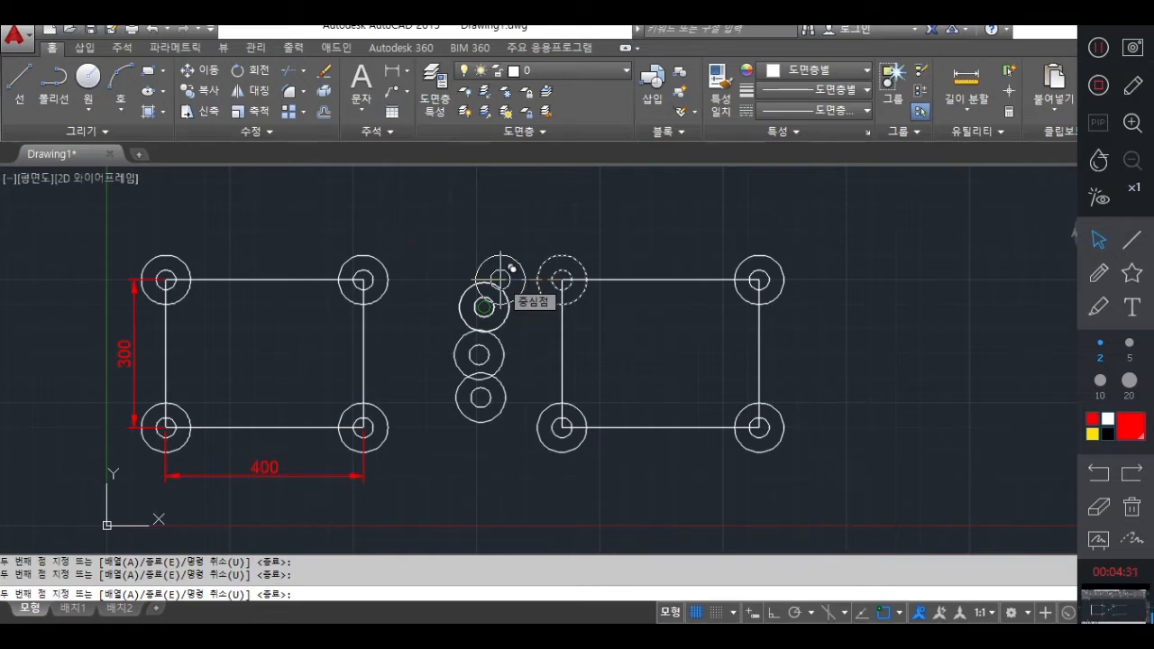
key(Return)
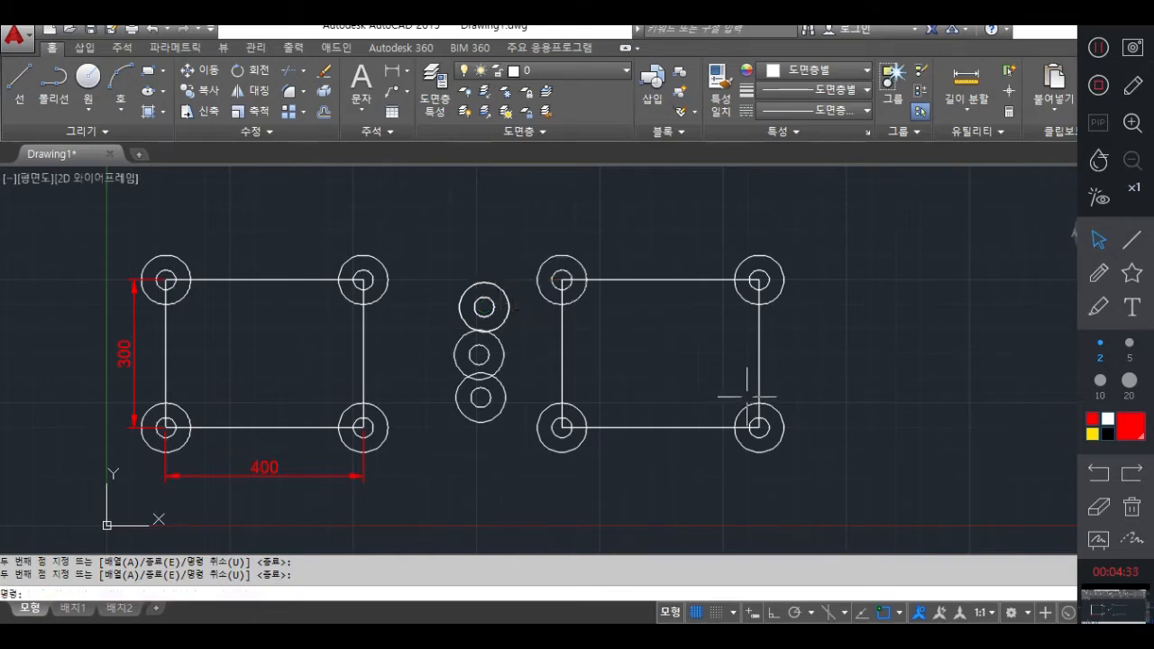
Erase the three loose pairs of concentric circles between the two rectangles.
text(e)
key(Return)
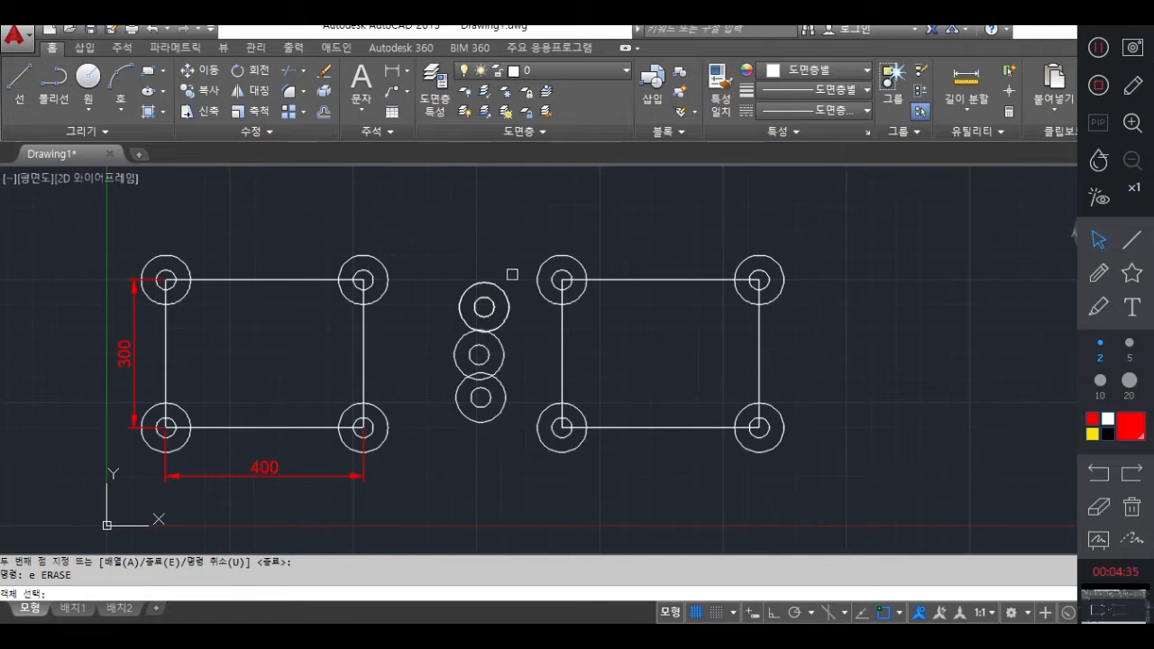
click(518, 249)
click(417, 478)
key(Return)
Erase the circle pairs at the right rectangle's lower-left, lower-right and upper-right corners.
key(Return)
click(494, 386)
click(661, 473)
click(817, 474)
key(Return)
key(Return)
click(705, 233)
click(852, 350)
key(Return)
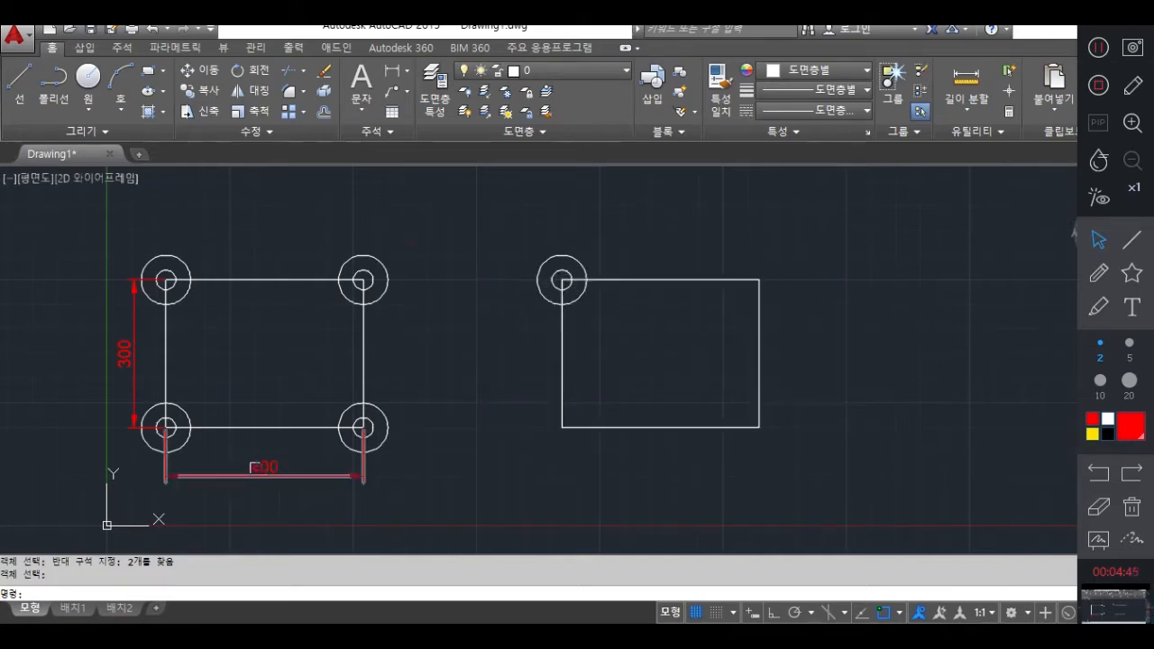
text(copy)
key(Return)
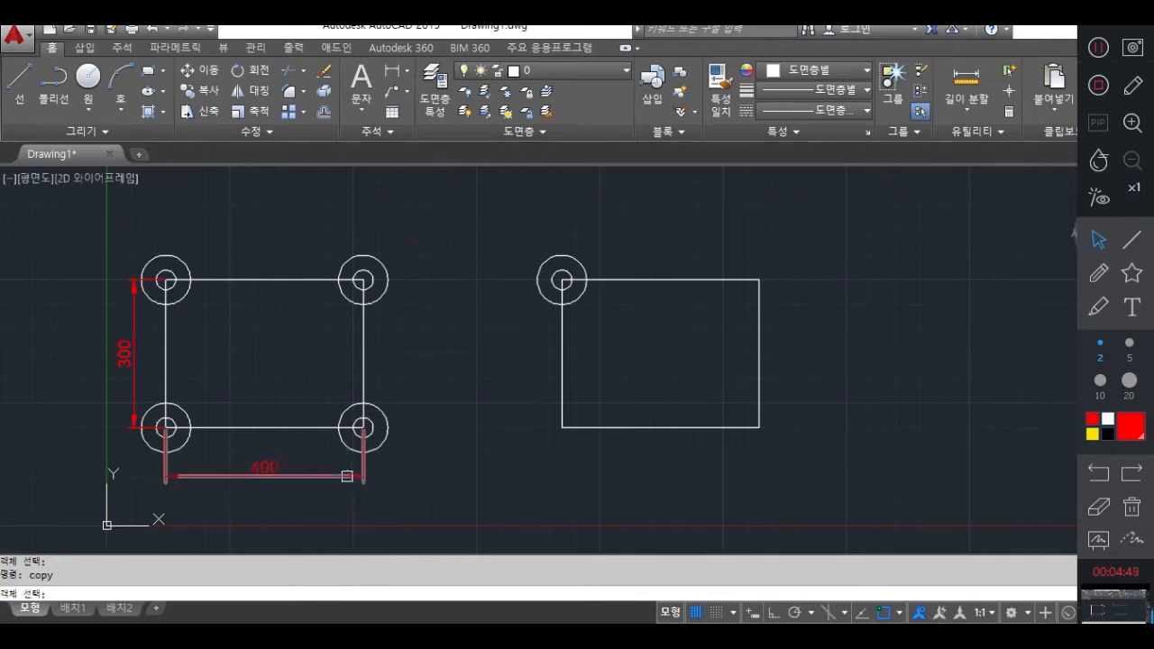
click(482, 234)
click(600, 336)
key(Return)
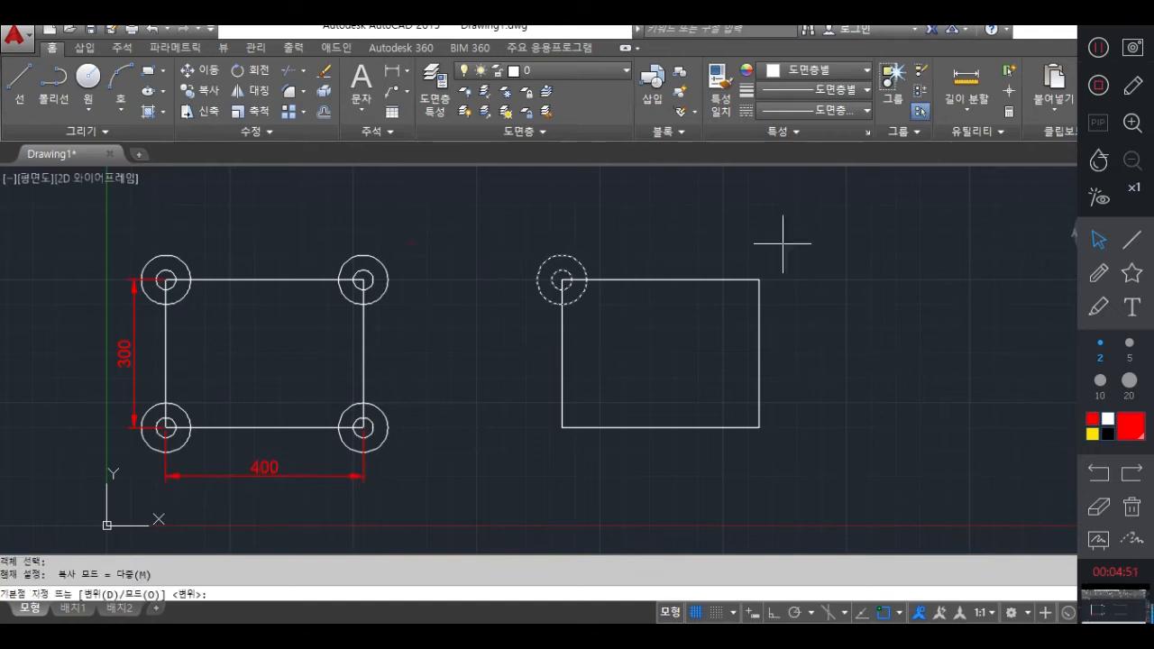
click(562, 280)
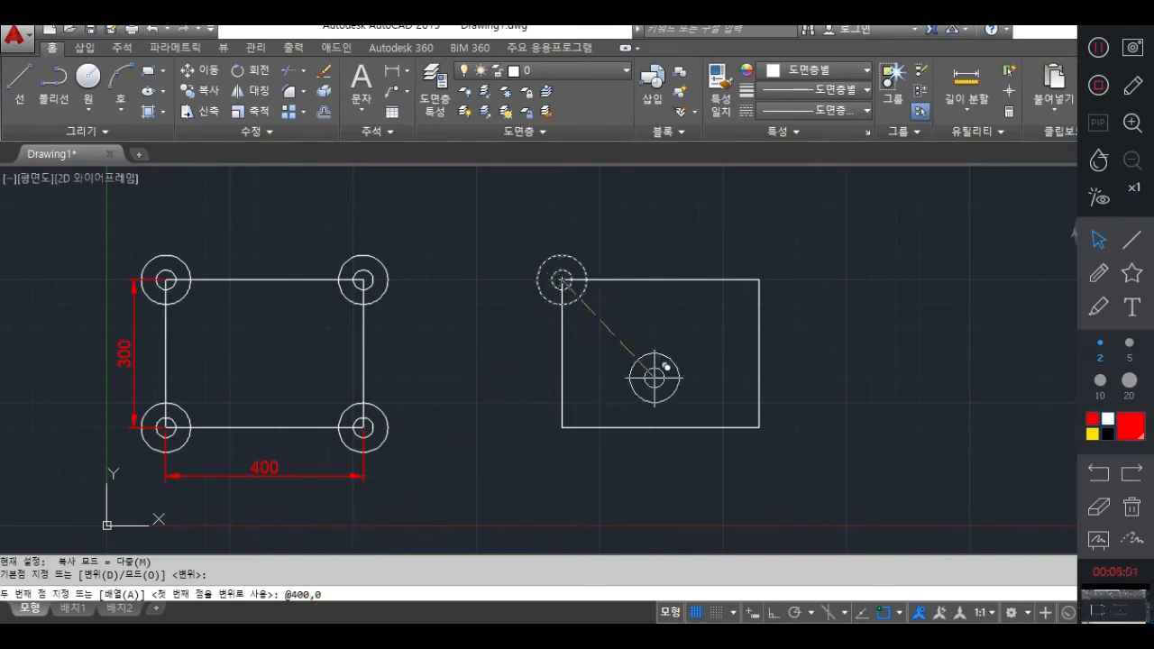
key(Return)
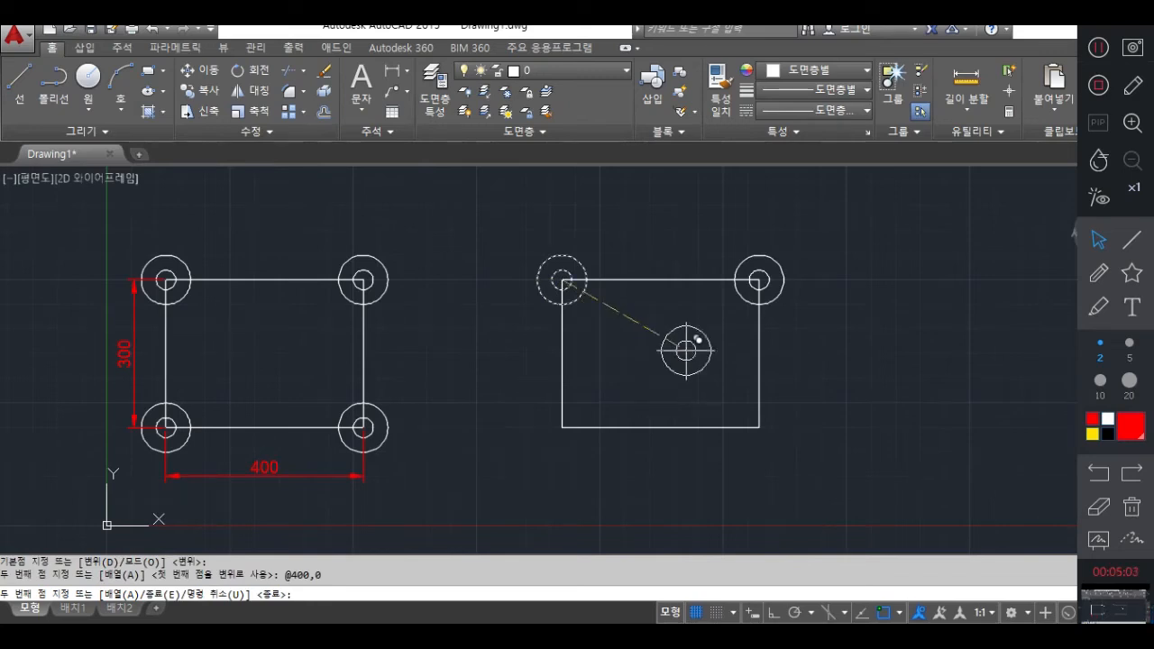
text(@0,-30)
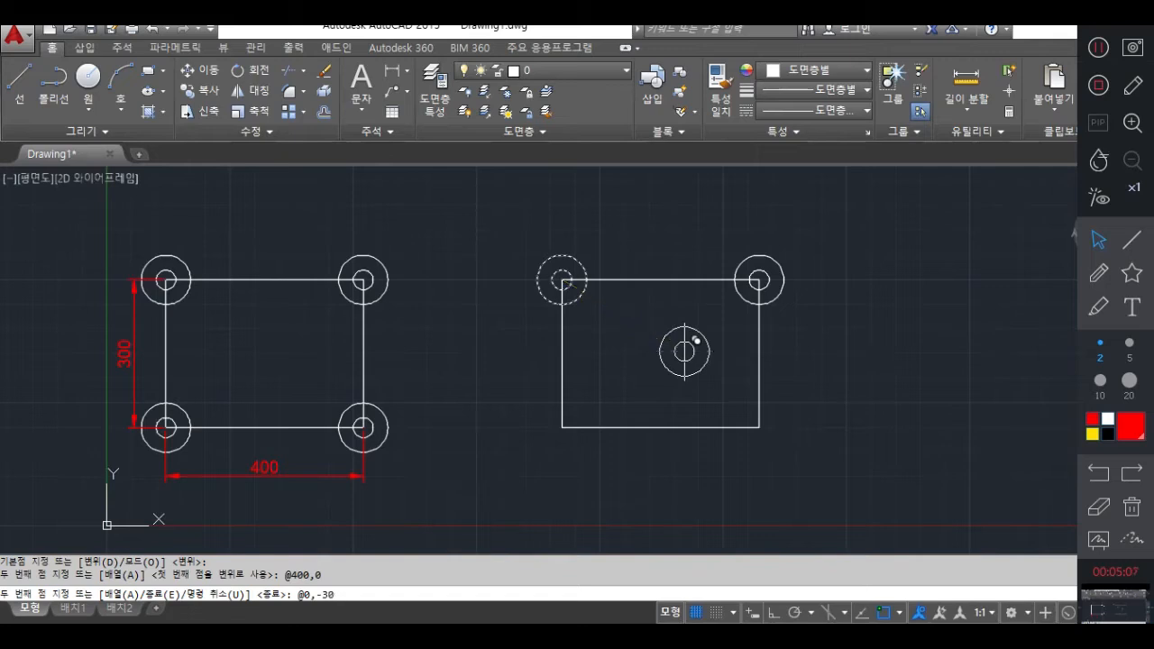
key(Return)
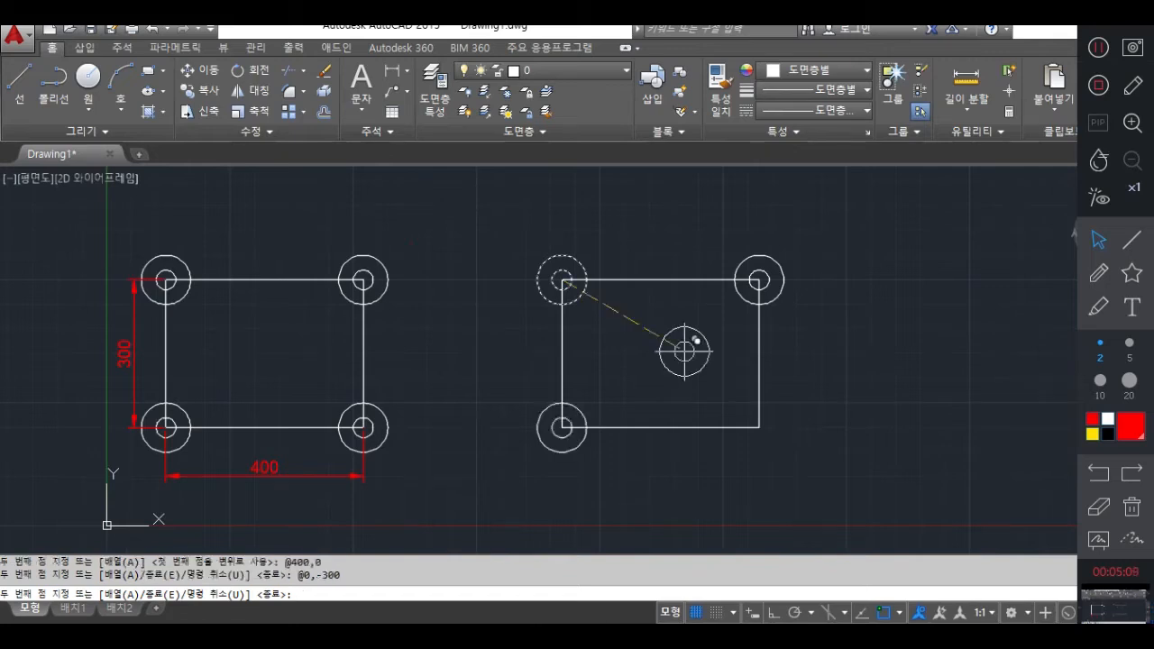
key(Return)
Erase the circle pairs at the right rectangle's lower-left and upper-right corners.
text(e)
key(Return)
click(495, 390)
click(677, 457)
key(Return)
key(Return)
click(701, 211)
click(797, 326)
key(Return)
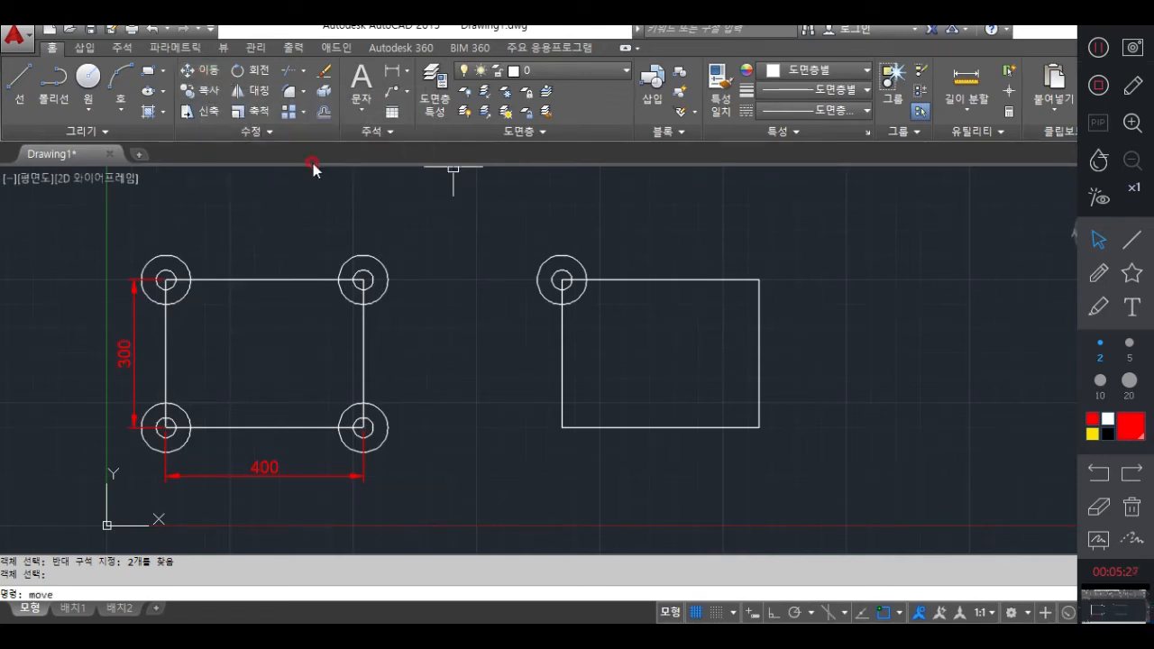
Move both concentric circles from the right rectangle's upper-left corner to its upper-right corner.
key(Return)
click(474, 224)
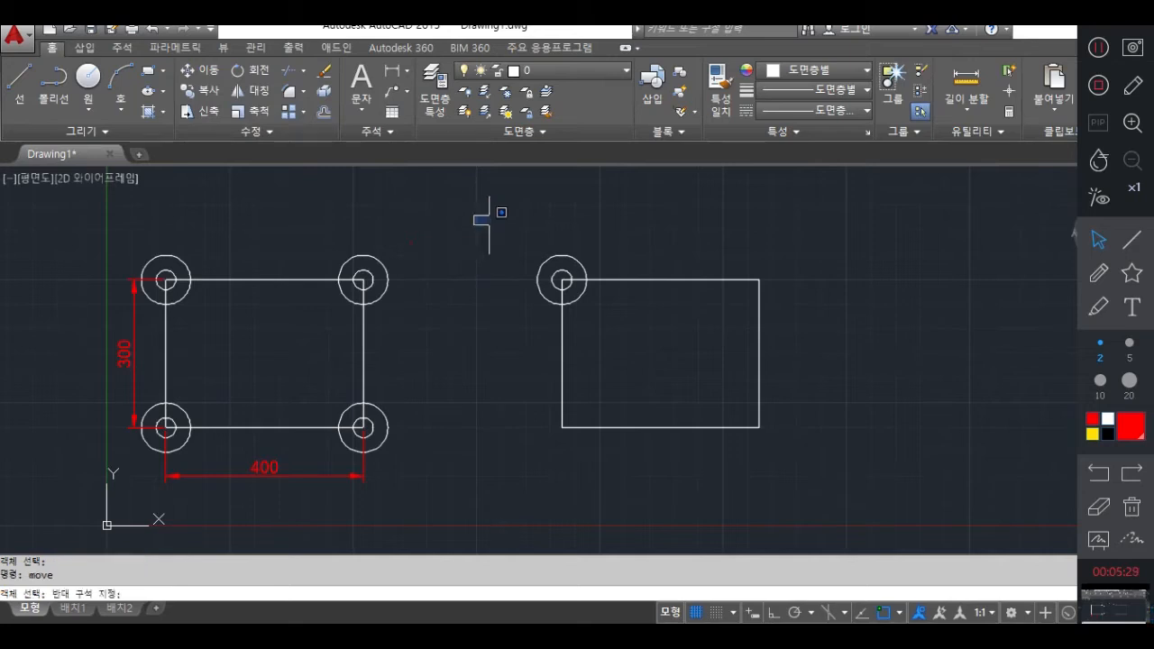
click(632, 326)
key(Return)
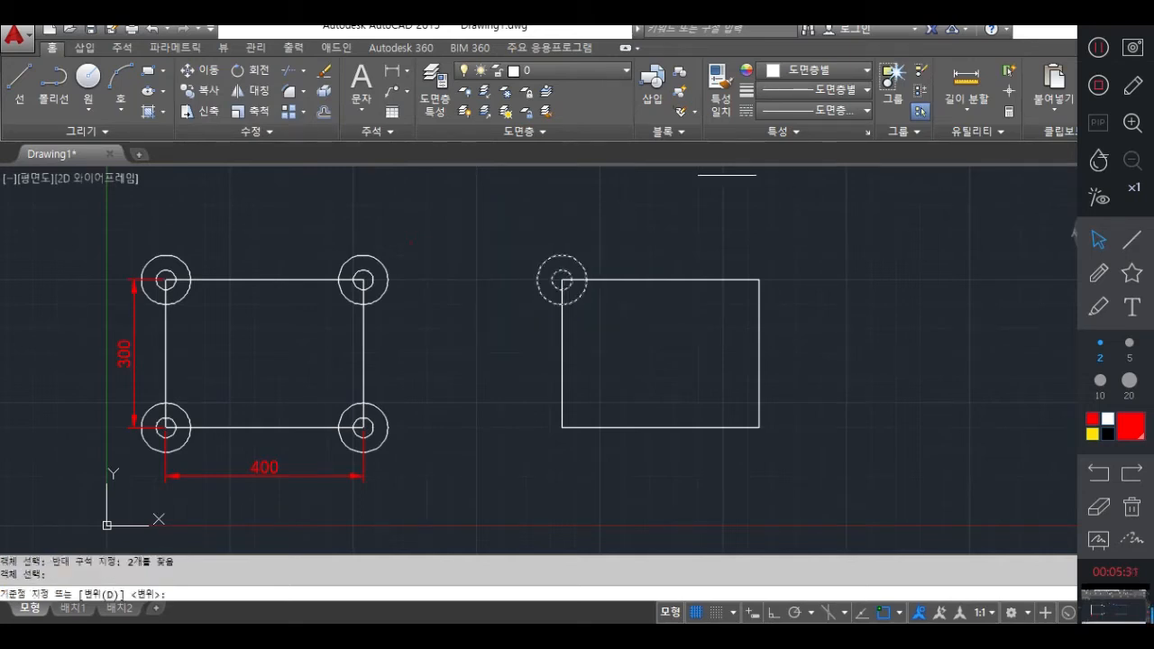
click(562, 281)
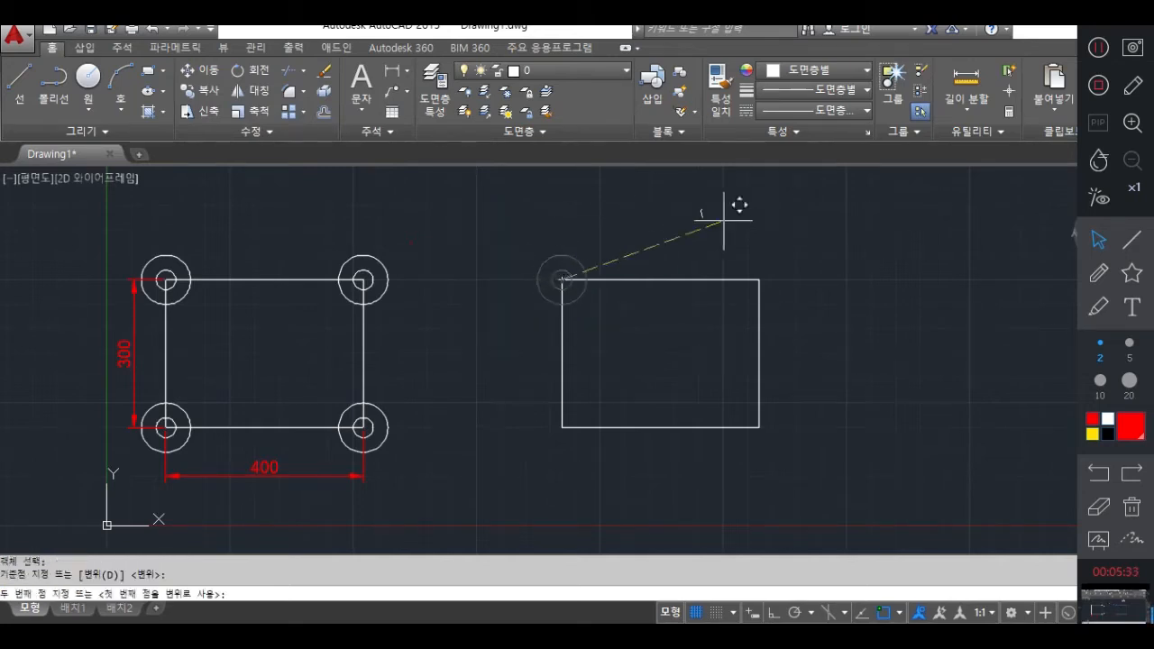
click(760, 279)
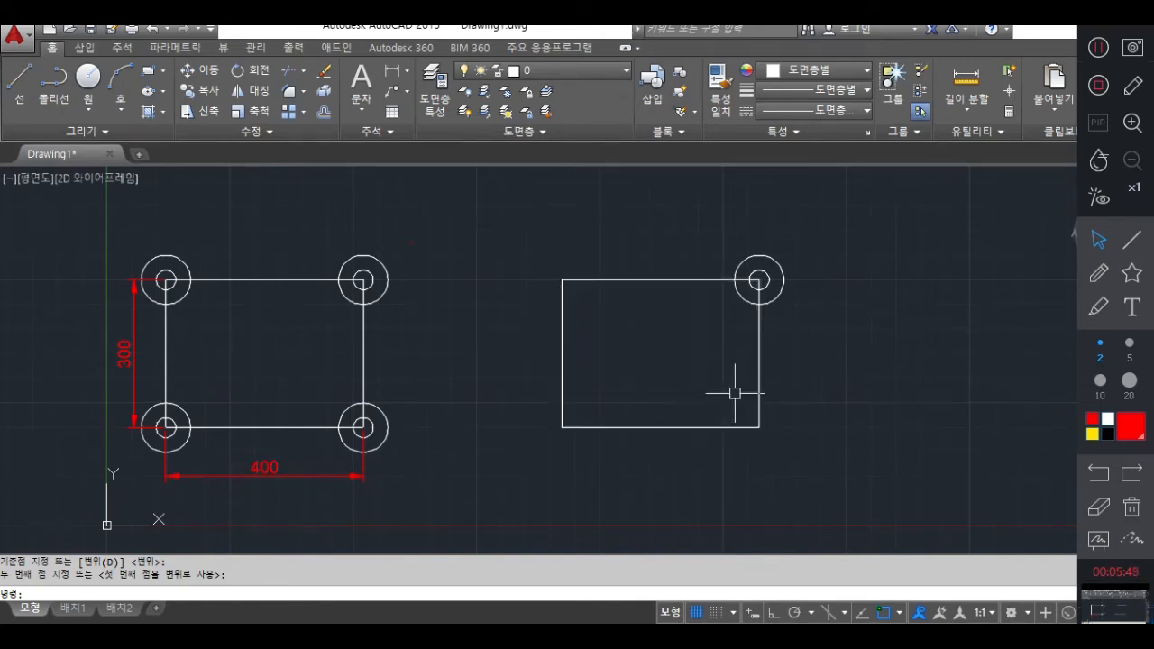
Explode the right rectangle and erase its top and left edges.
mouse_move(749, 379)
middle_down()
mouse_move(657, 379)
mouse_move(555, 357)
middle_up()
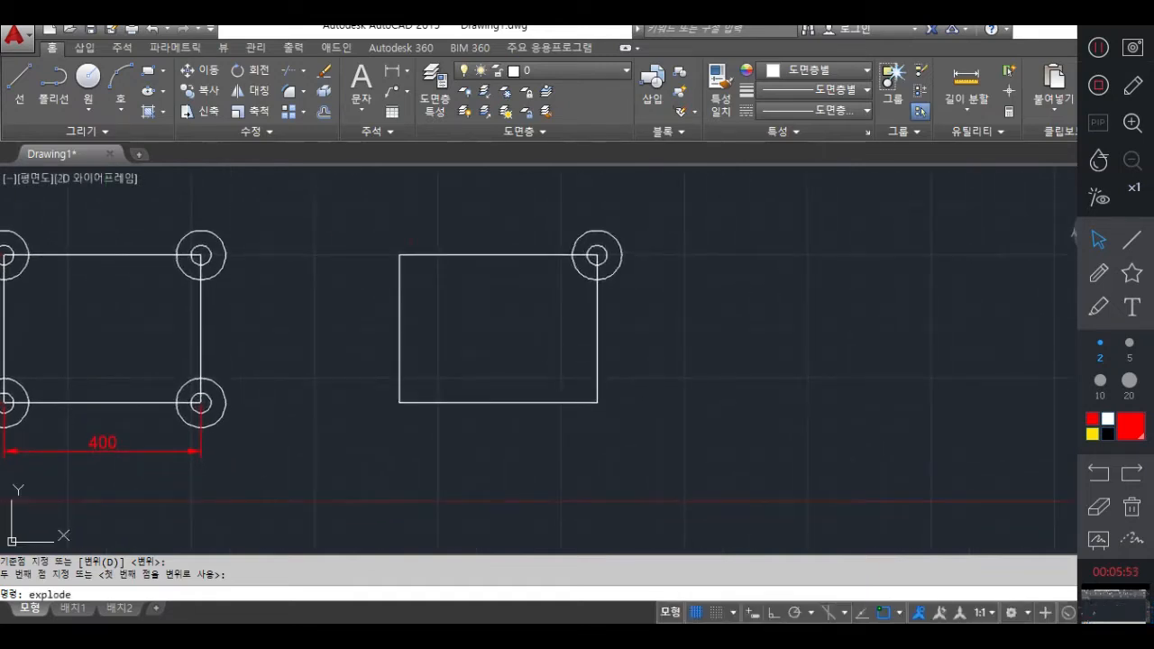
text(e)
key(Return)
click(529, 241)
click(404, 258)
key(Return)
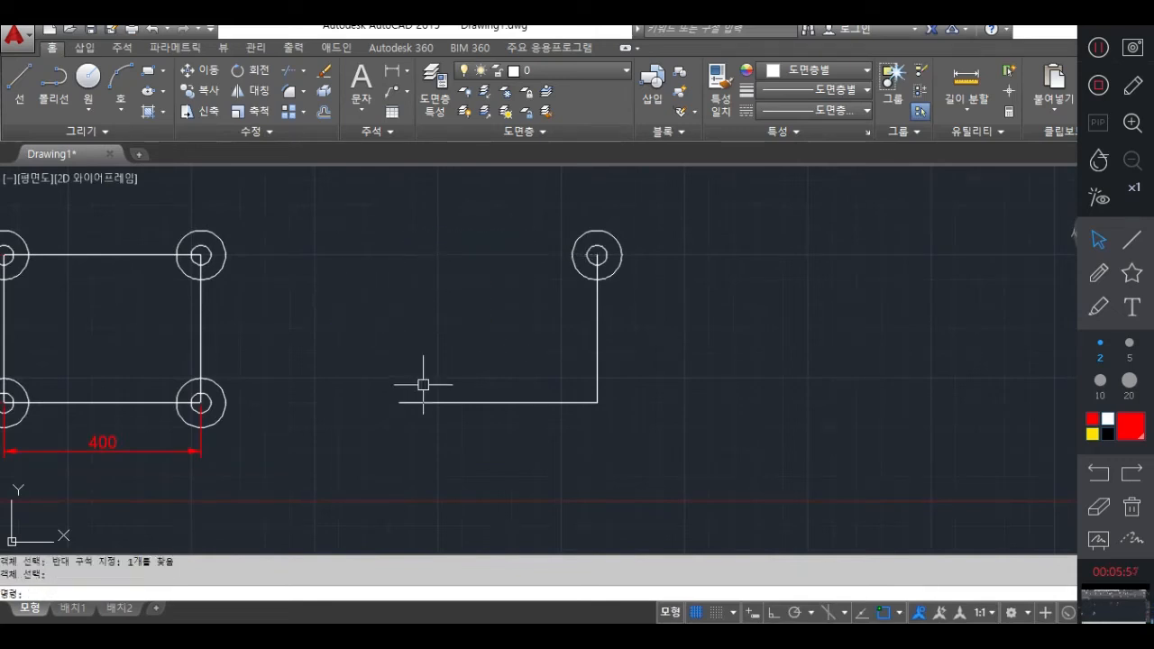
Copy the remaining bottom line from its left endpoint to its right endpoint to extend the baseline.
text(copy)
key(Return)
click(447, 402)
key(Return)
click(399, 402)
click(597, 402)
key(Return)
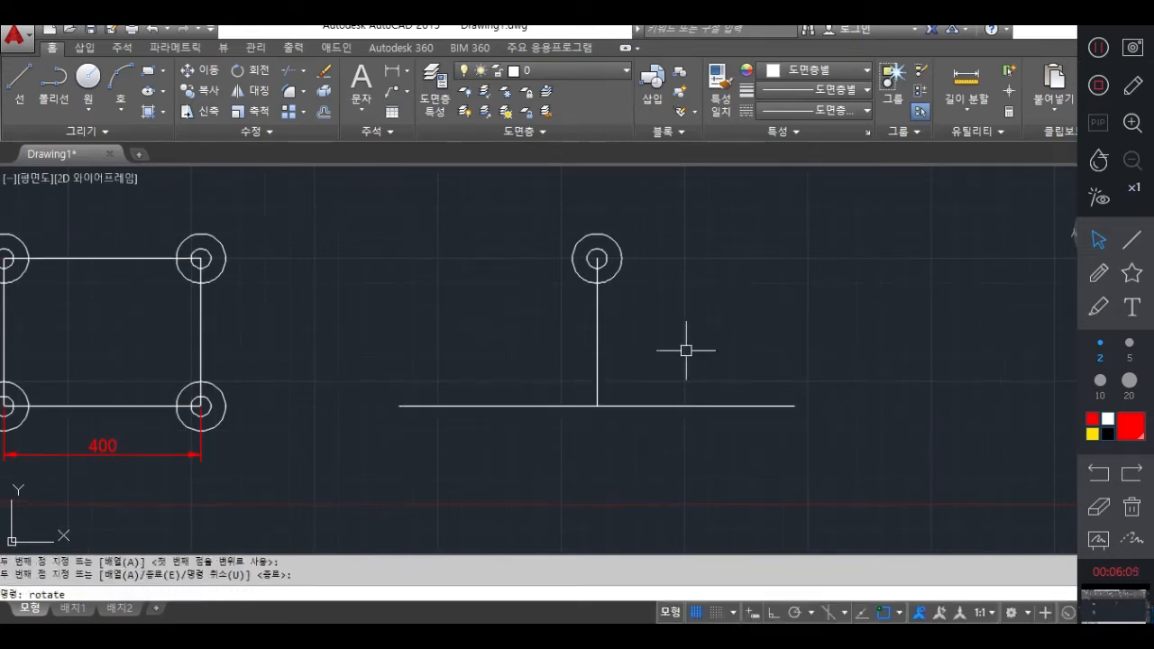
Rotate the two circles and the vertical line by 45 degrees about the line's lower endpoint.
text(rotate)
key(Return)
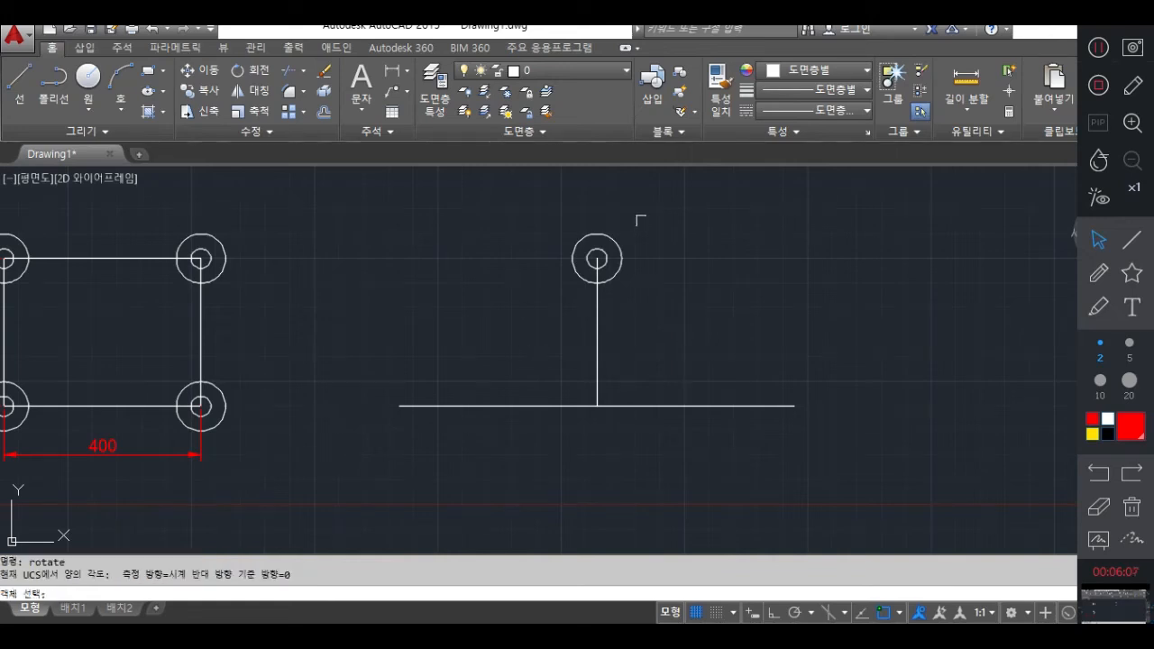
click(728, 218)
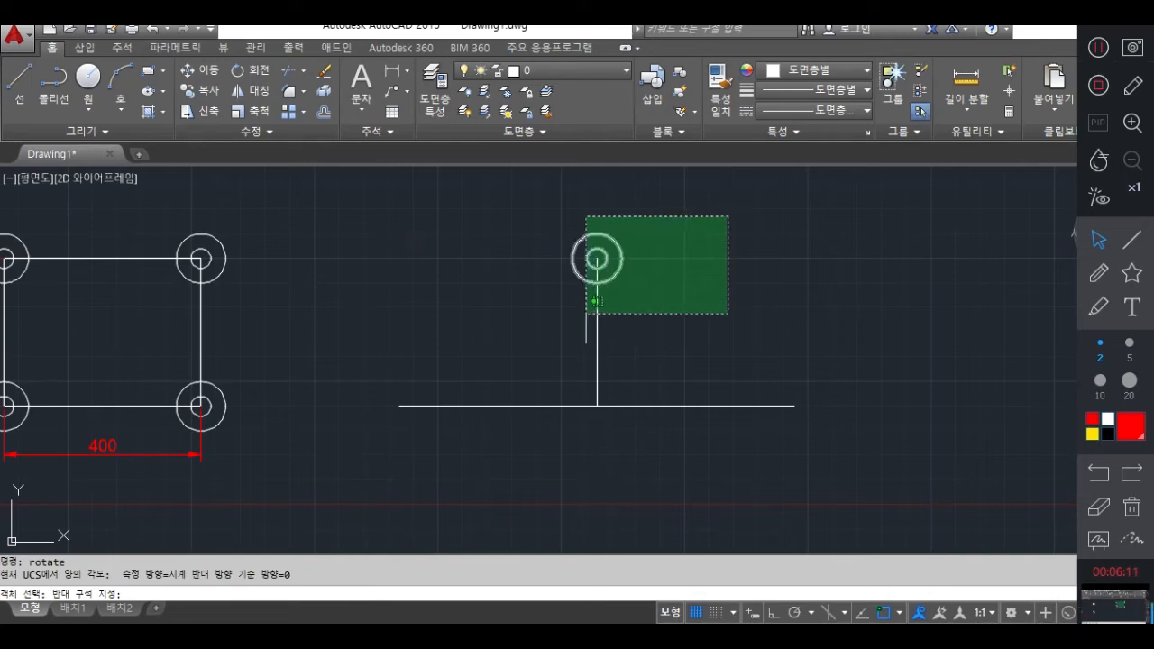
click(539, 332)
key(Return)
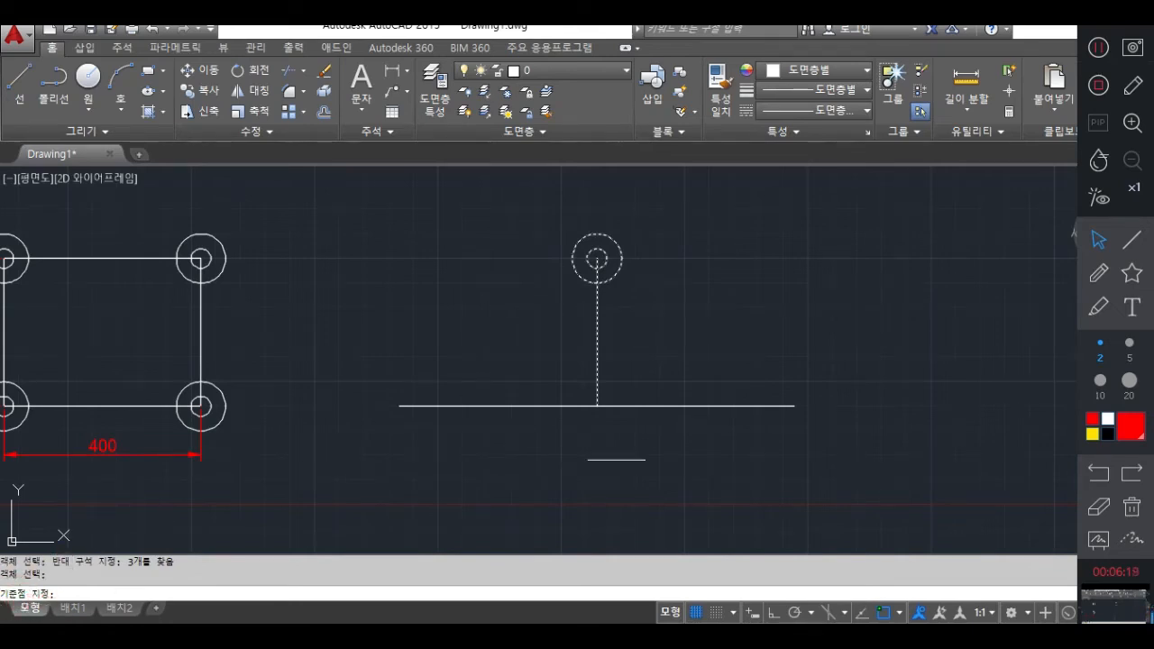
click(597, 406)
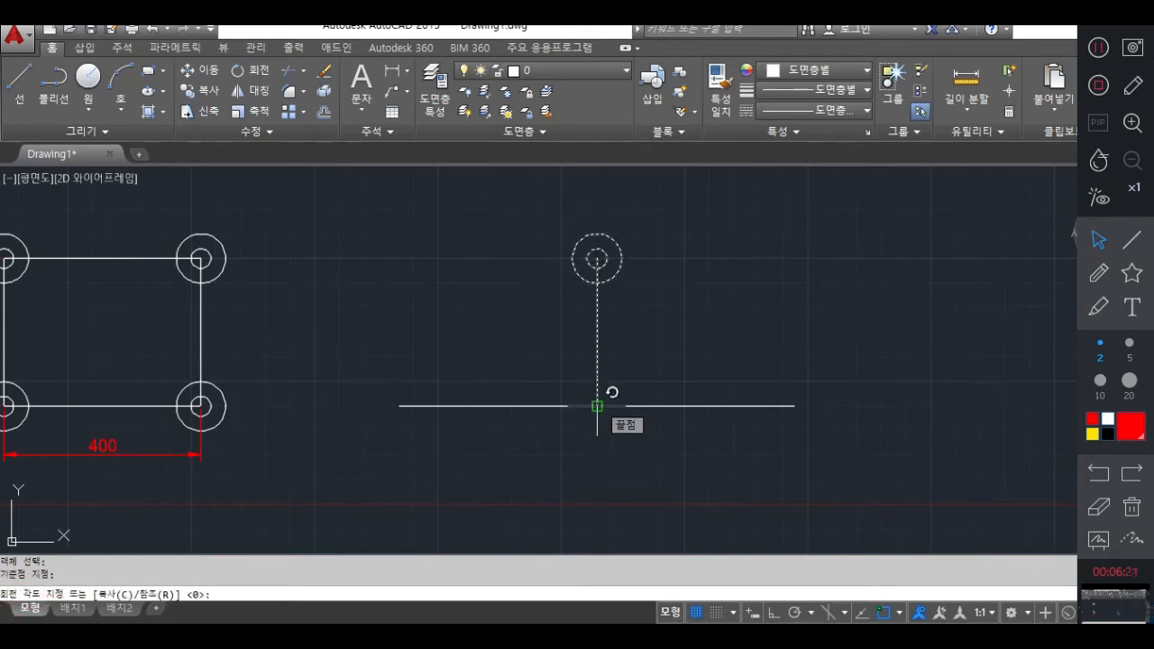
text(45)
key(Return)
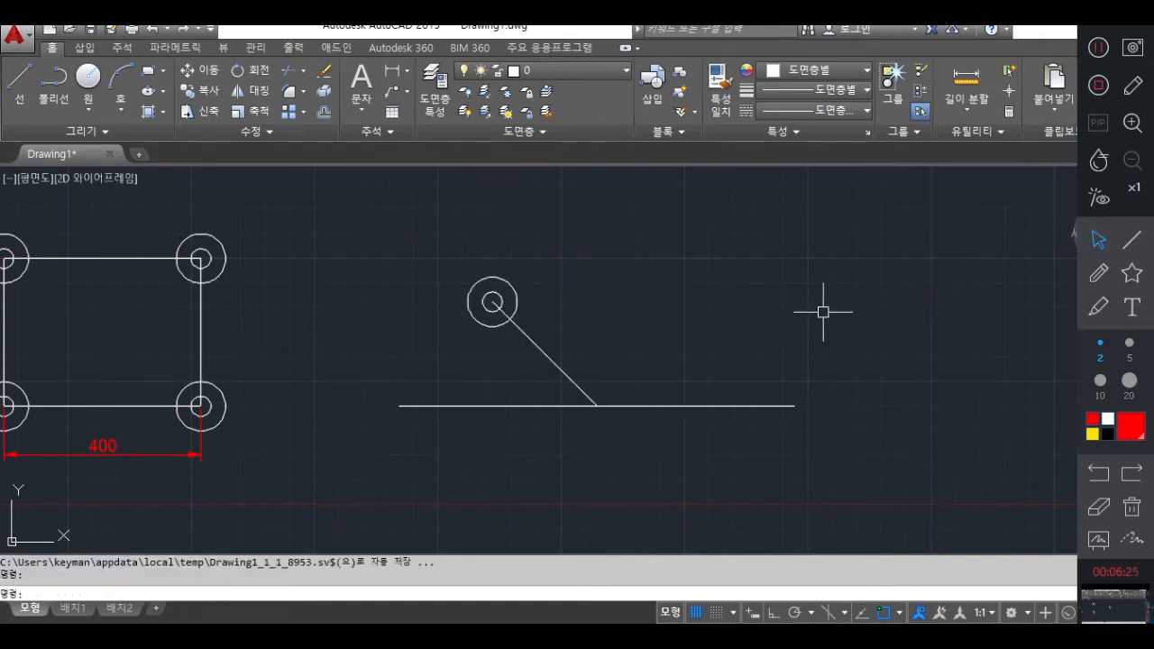
Rotate the tilted line and its two circles by -45 degrees about the line's lower endpoint.
key(Return)
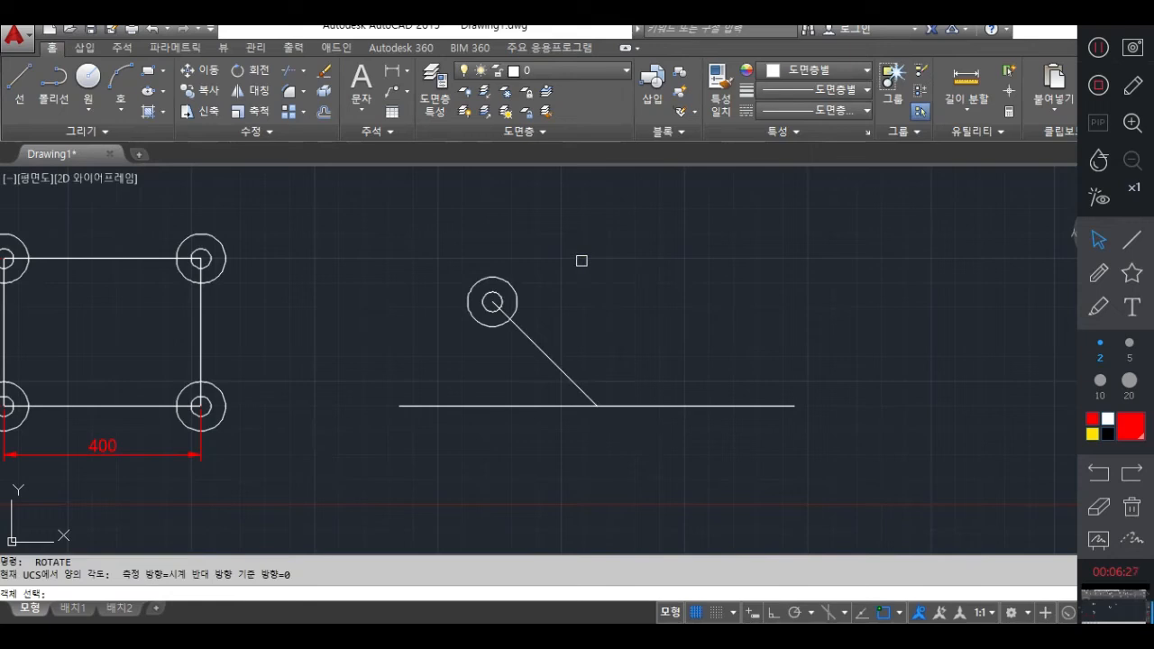
click(581, 261)
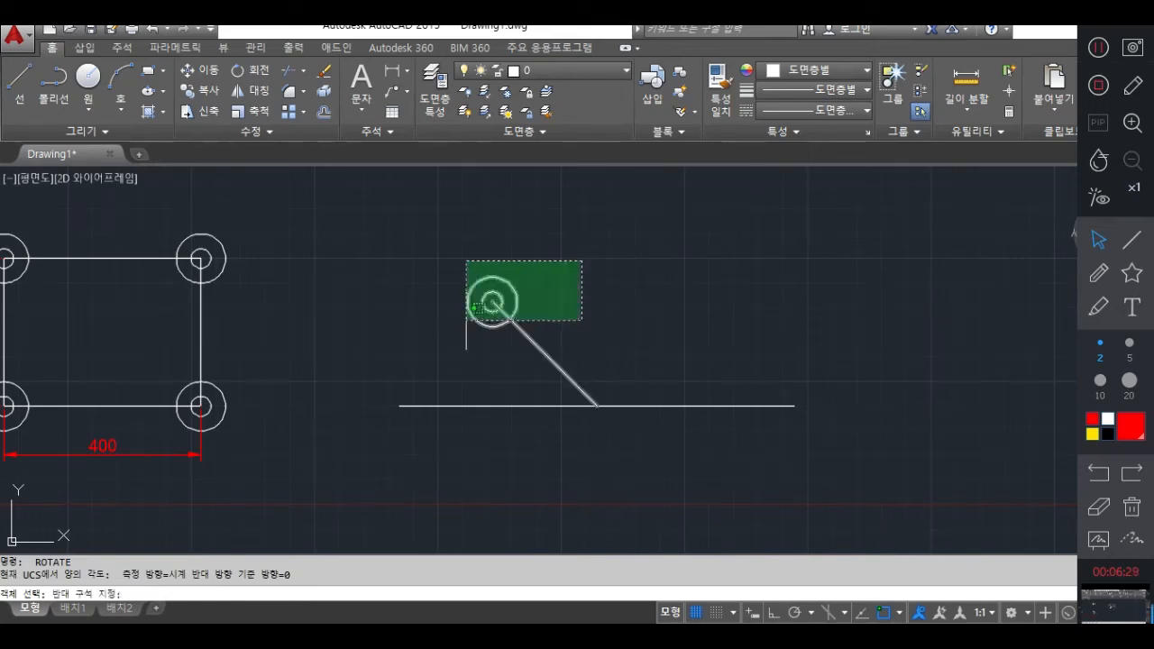
click(466, 322)
key(Return)
click(597, 406)
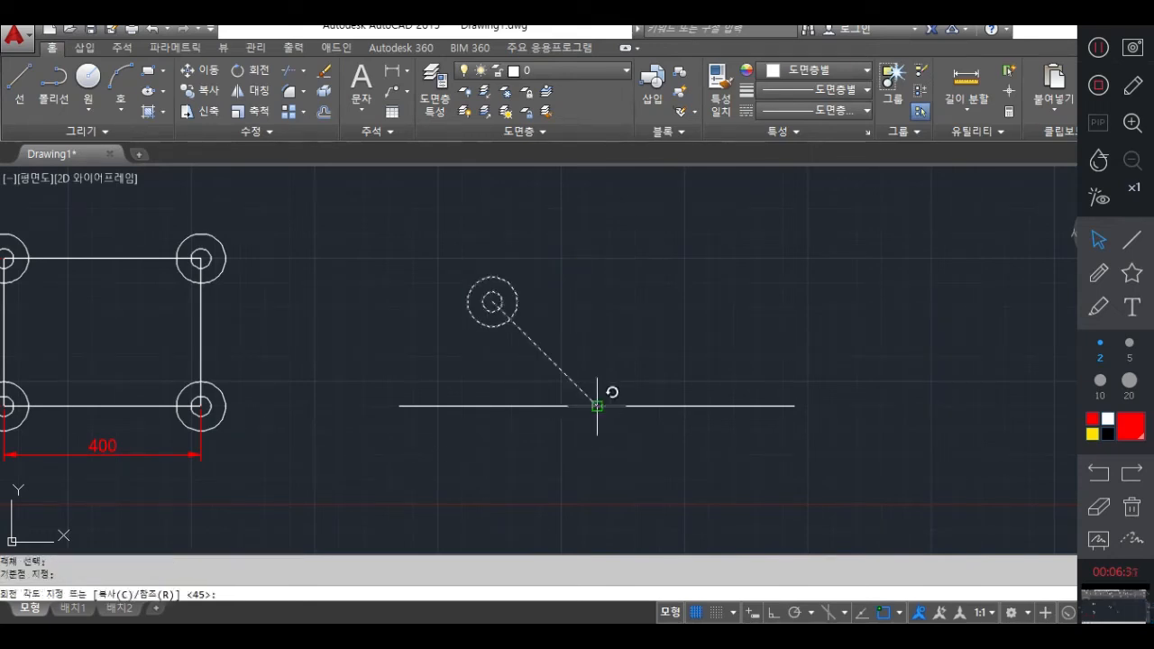
text(-45)
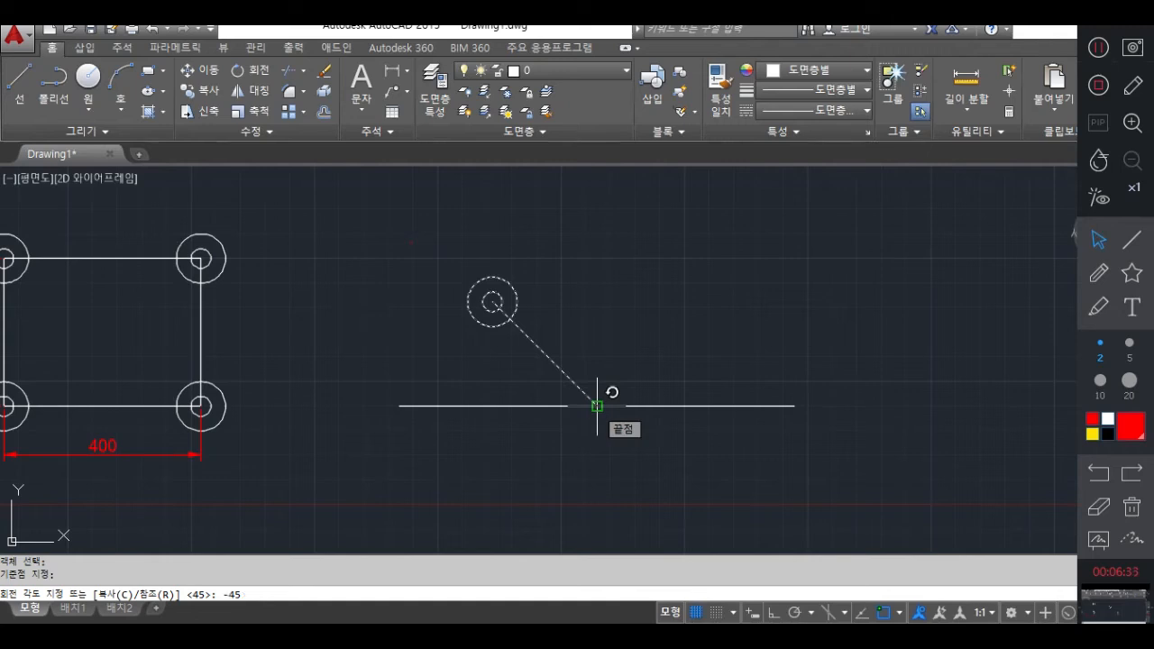
key(Return)
click(1099, 273)
mouse_move(617, 217)
mouse_down()
mouse_move(459, 281)
mouse_move(489, 296)
mouse_up()
mouse_move(483, 205)
mouse_down()
mouse_move(507, 200)
mouse_move(501, 217)
mouse_up()
mouse_move(655, 221)
mouse_down()
mouse_move(763, 285)
mouse_move(729, 291)
mouse_up()
drag(708, 191, 745, 192)
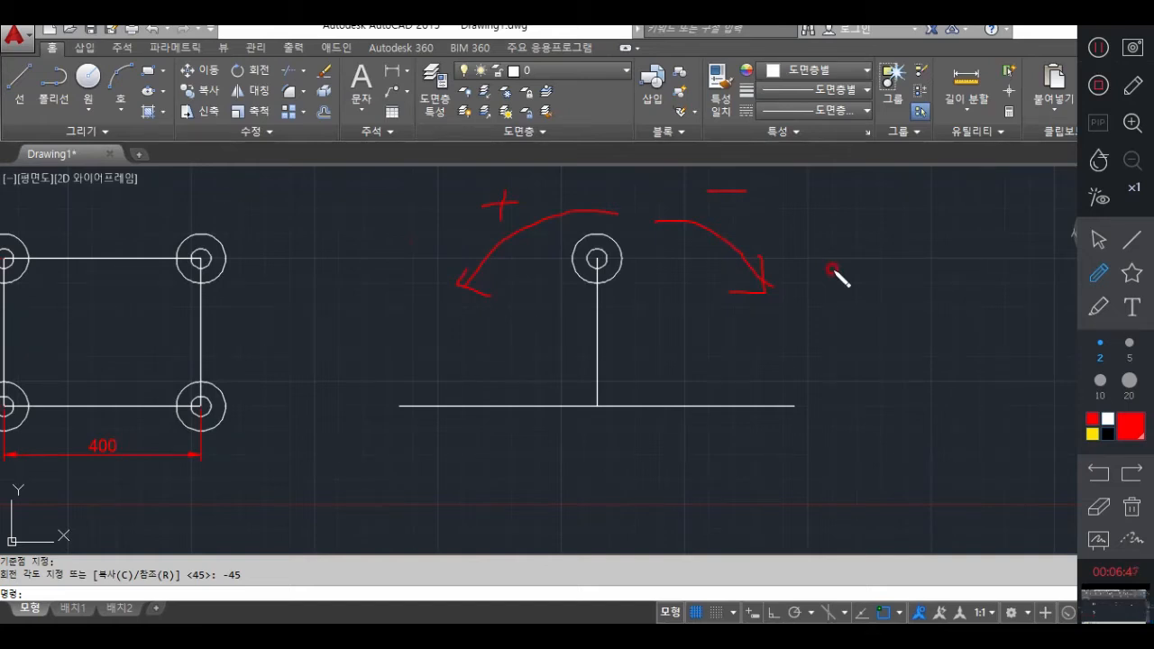
click(1088, 501)
mouse_move(688, 250)
mouse_down()
mouse_move(720, 258)
mouse_move(502, 193)
mouse_move(473, 285)
mouse_up()
click(474, 285)
click(1099, 240)
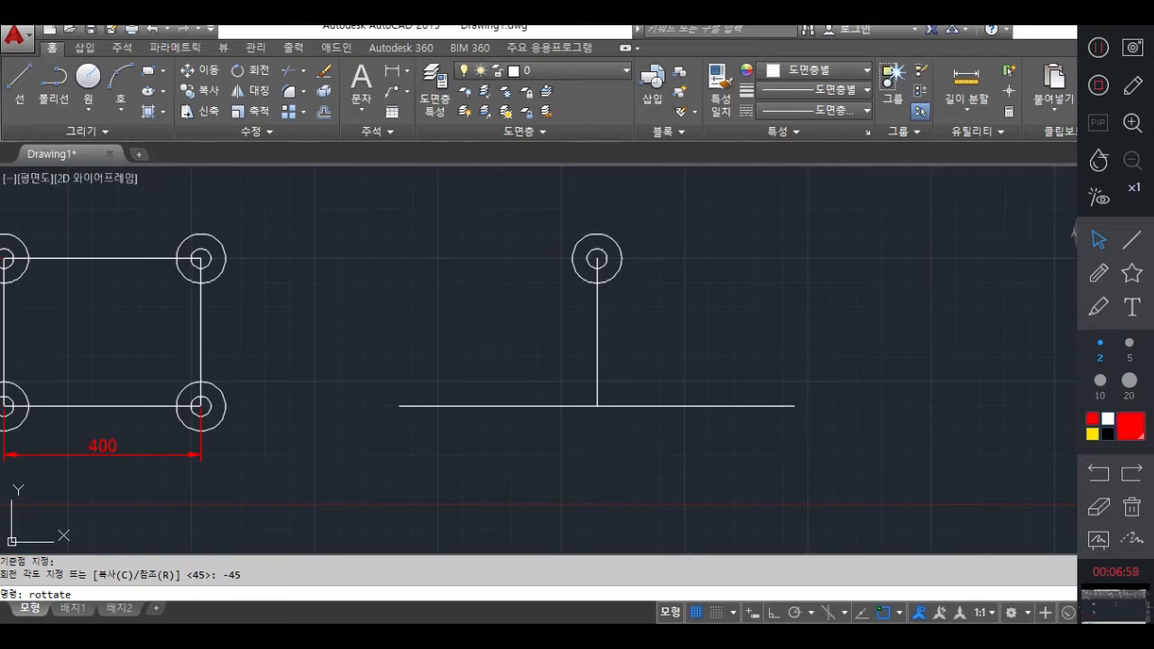
Start a Rotate of the two circles and the vertical line, with the line's lower endpoint as base point.
key(Return)
text(ro)
key(Return)
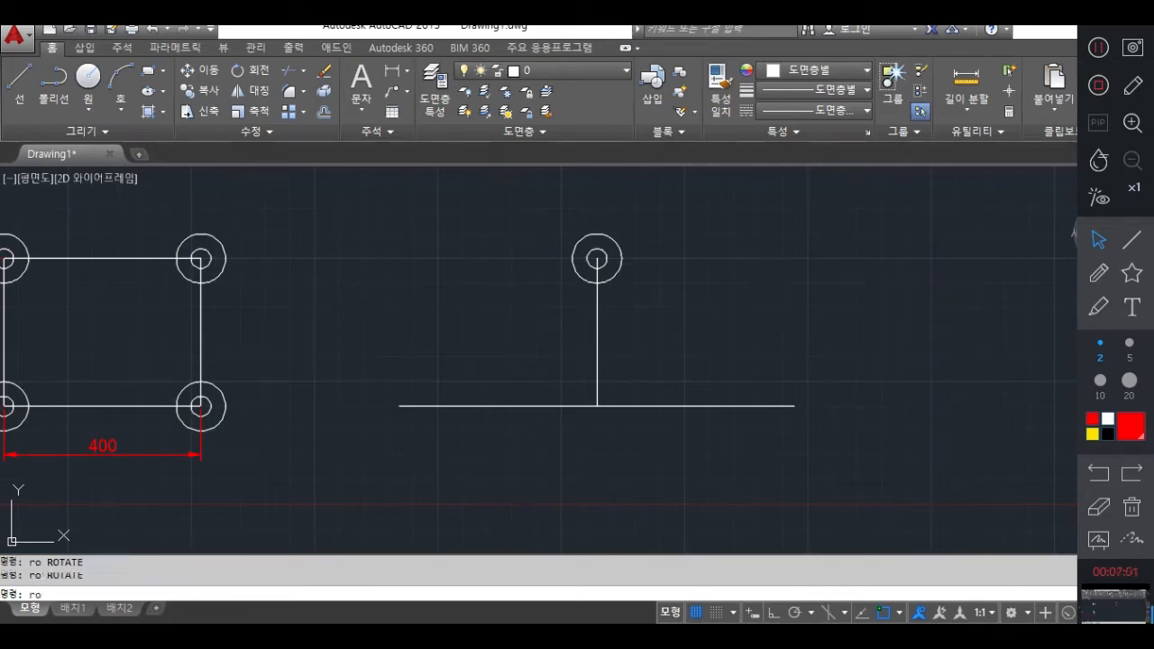
click(675, 195)
click(492, 410)
key(Return)
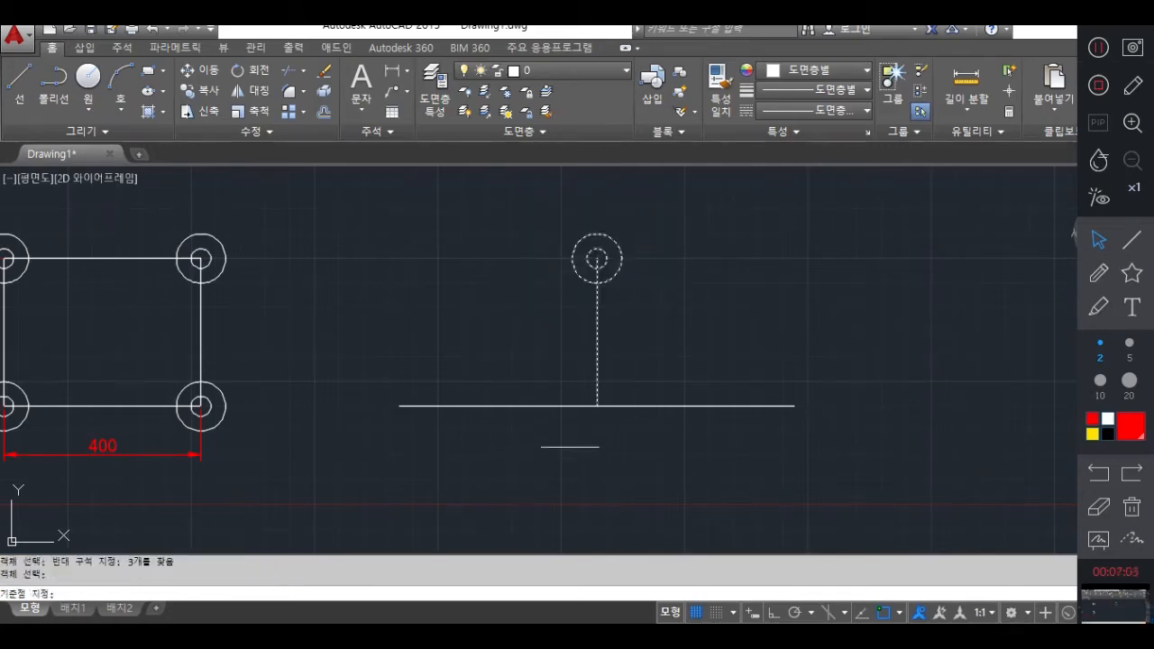
click(597, 405)
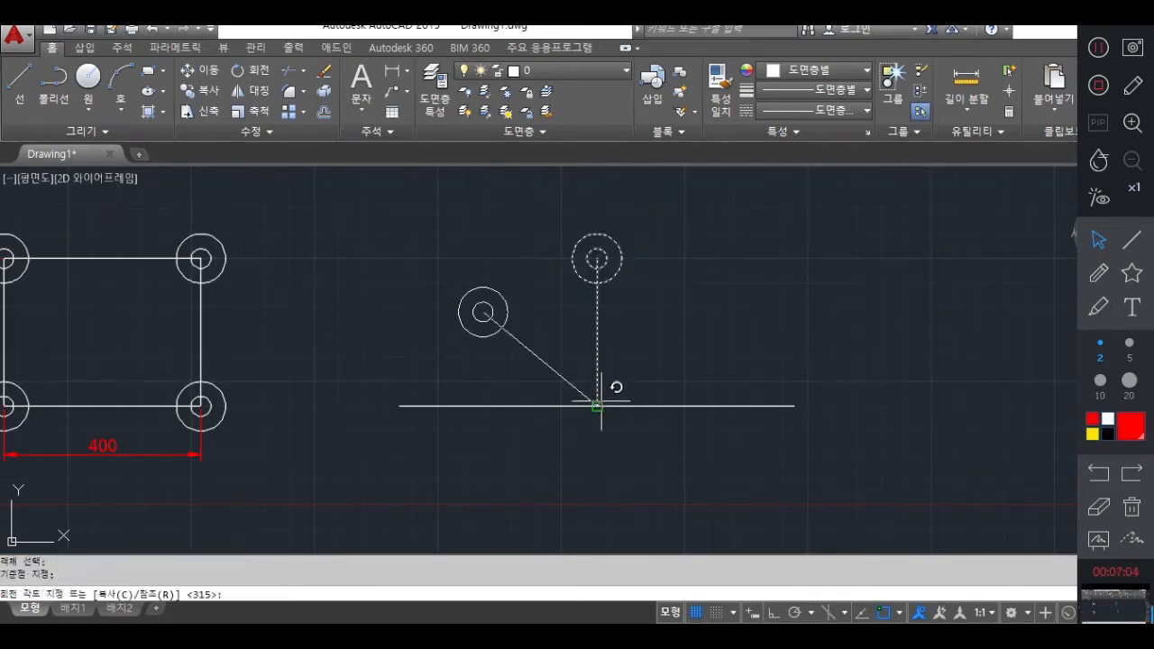
click(1102, 274)
mouse_move(136, 613)
mouse_down()
mouse_move(90, 590)
mouse_move(149, 604)
mouse_up()
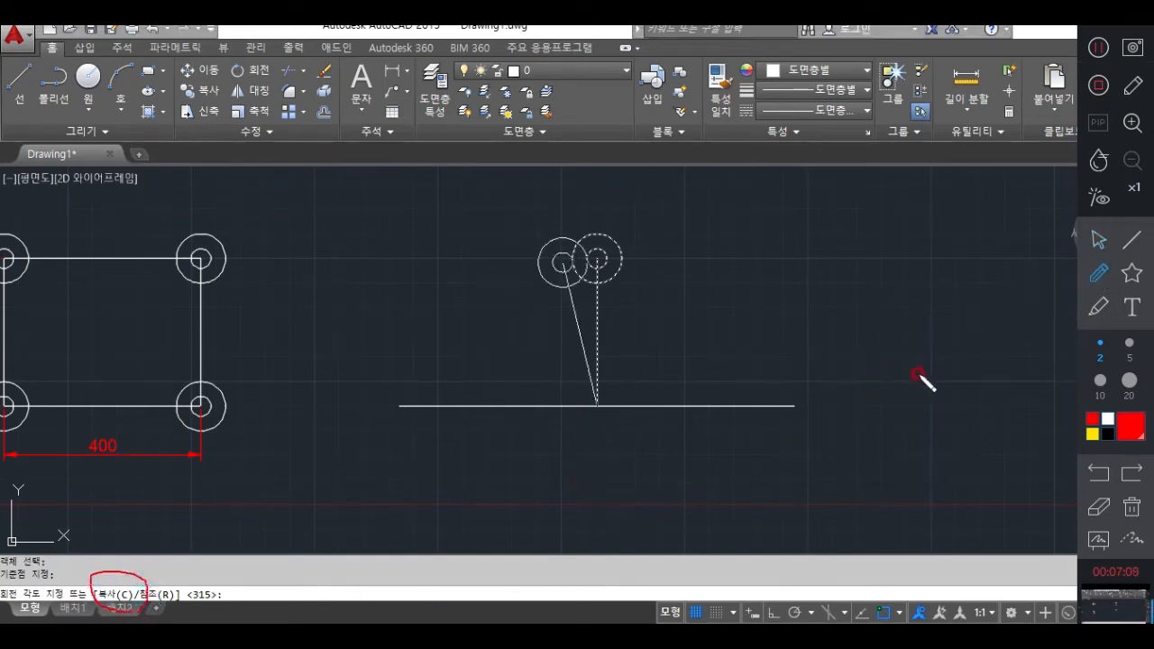
click(1098, 239)
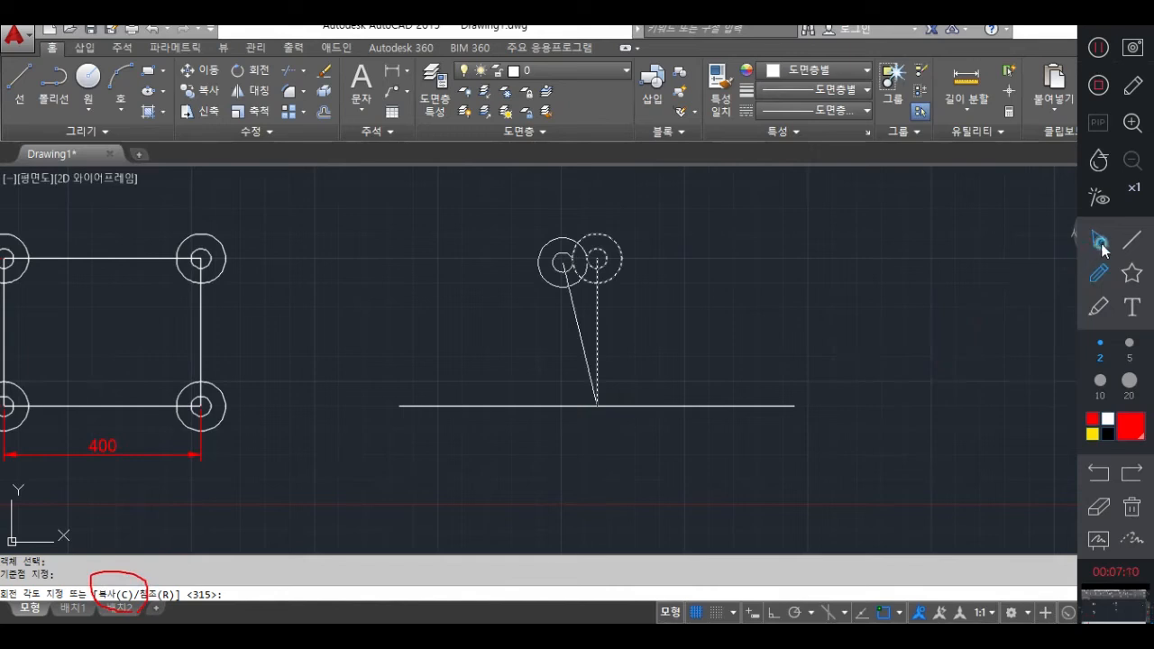
Rotate a copy of the two circles and the vertical line by 45 degrees, keeping the original.
click(665, 322)
right_click(664, 382)
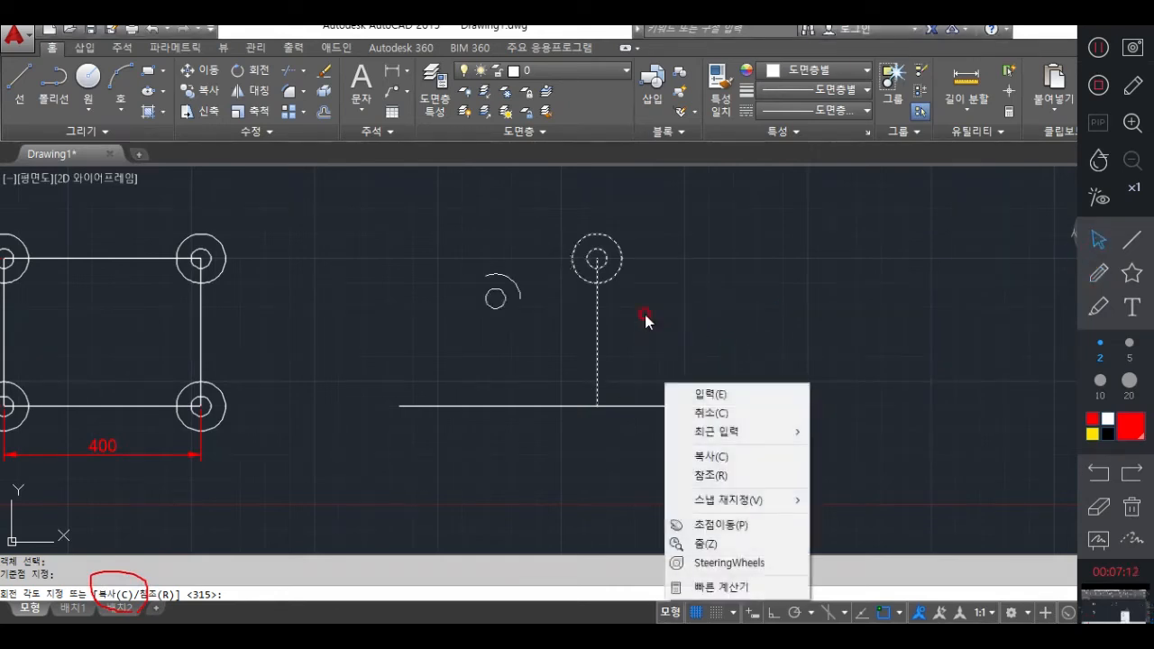
click(603, 98)
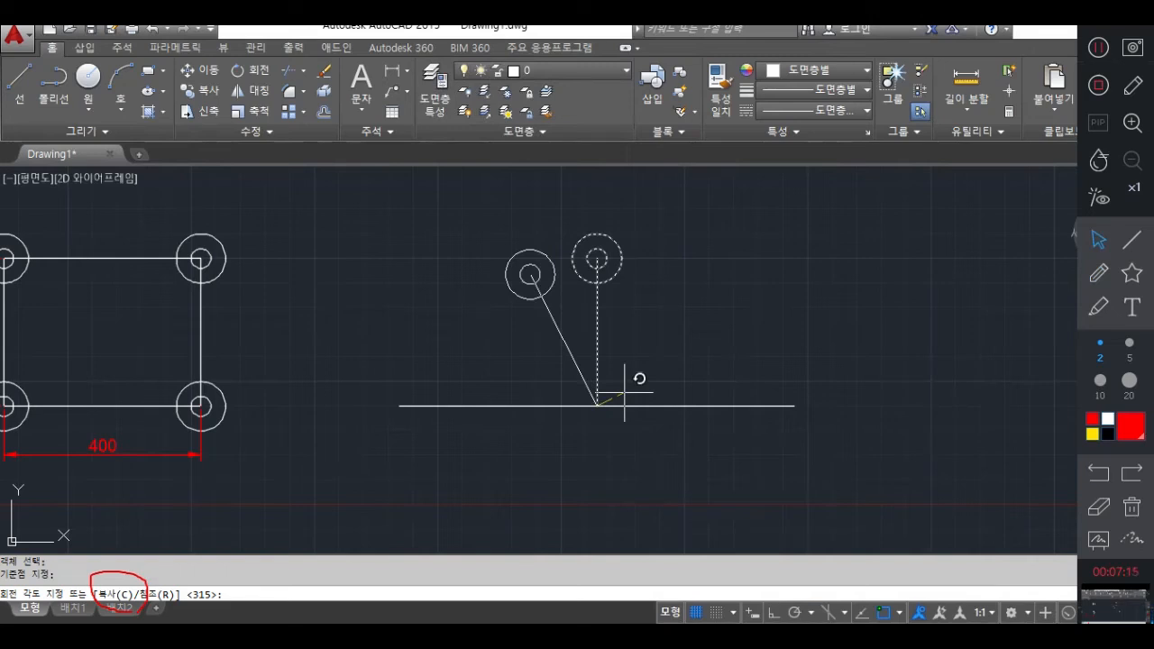
text(c)
key(Return)
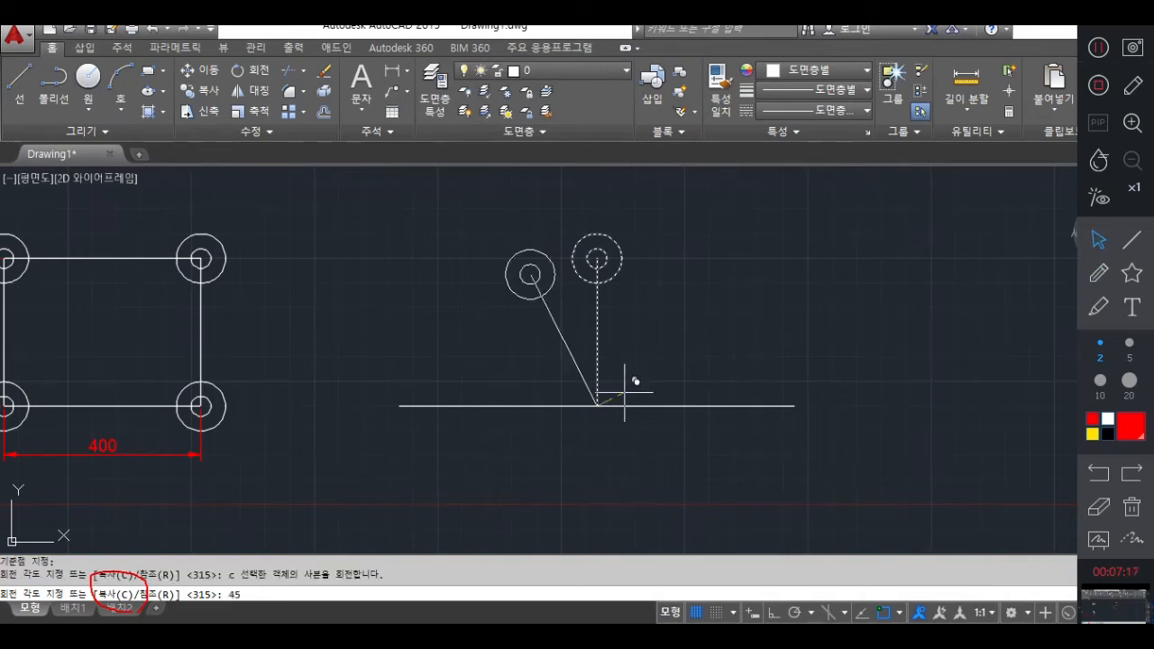
key(Return)
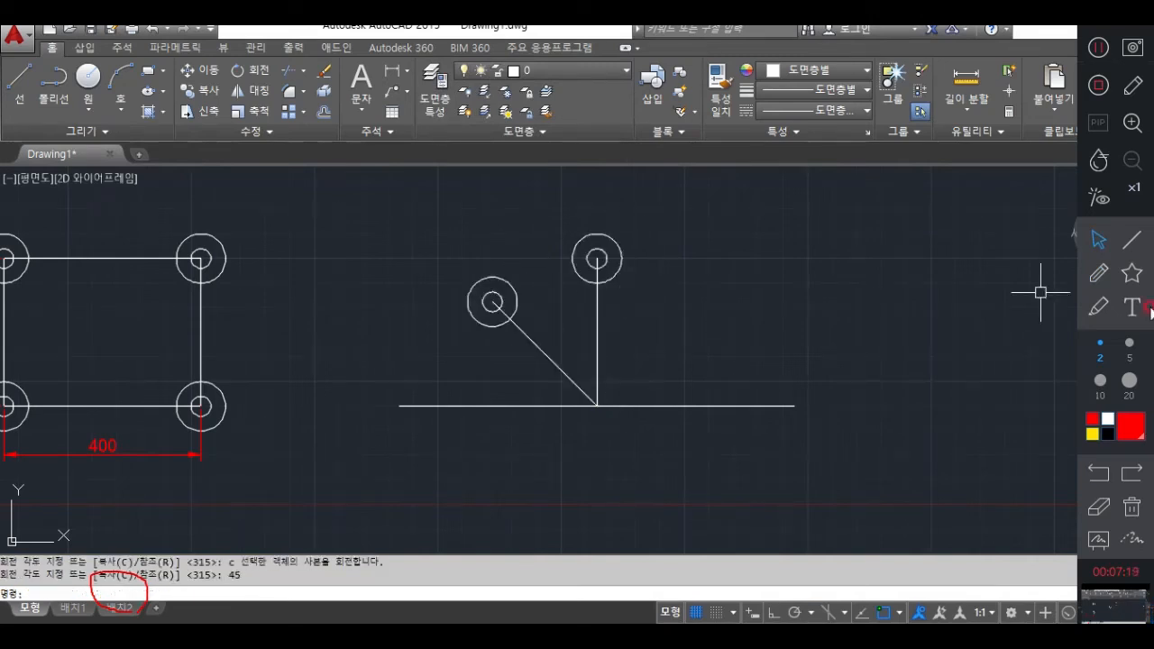
click(1106, 278)
mouse_move(677, 283)
mouse_down()
mouse_move(620, 290)
mouse_move(628, 266)
mouse_move(597, 260)
mouse_move(525, 287)
mouse_move(565, 326)
mouse_up()
drag(565, 308, 575, 298)
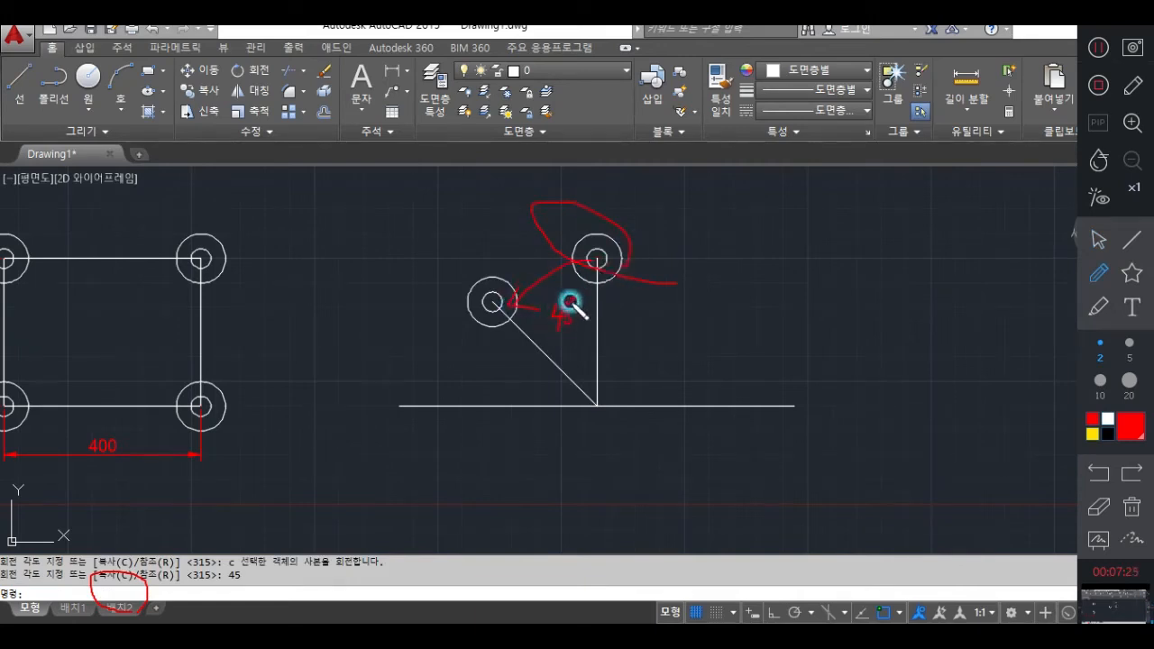
mouse_move(127, 586)
mouse_down()
mouse_move(95, 579)
mouse_move(139, 584)
mouse_up()
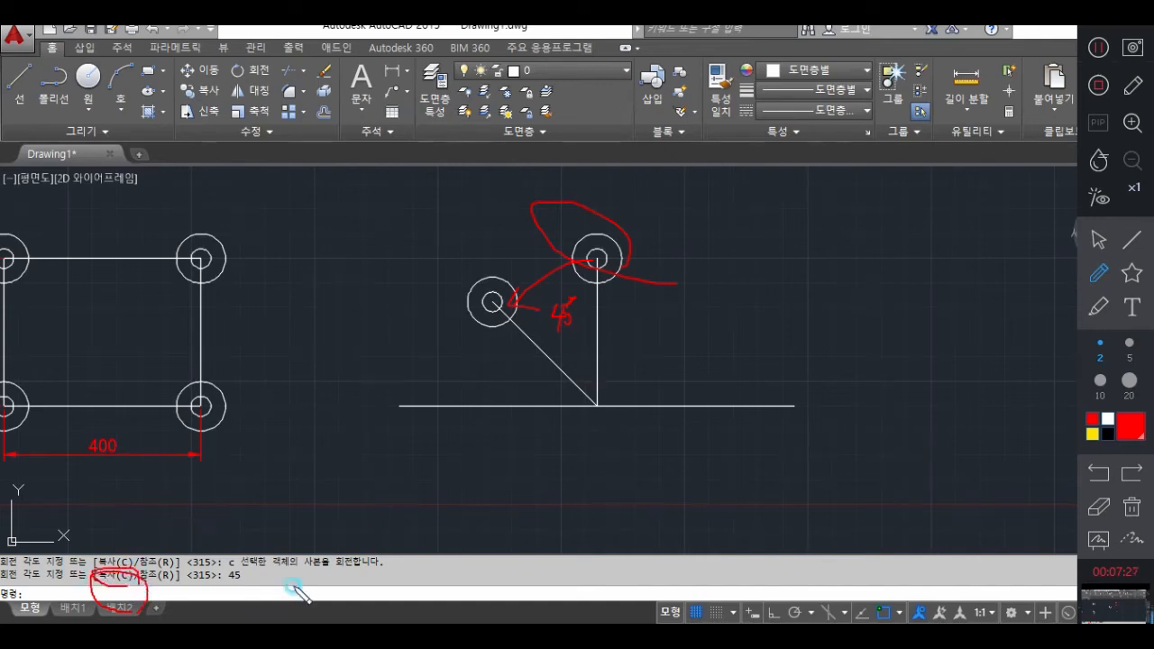
click(1105, 514)
mouse_move(148, 586)
mouse_down()
mouse_move(108, 595)
mouse_move(195, 533)
mouse_up()
mouse_move(543, 236)
mouse_down()
mouse_move(547, 278)
mouse_move(583, 303)
mouse_up()
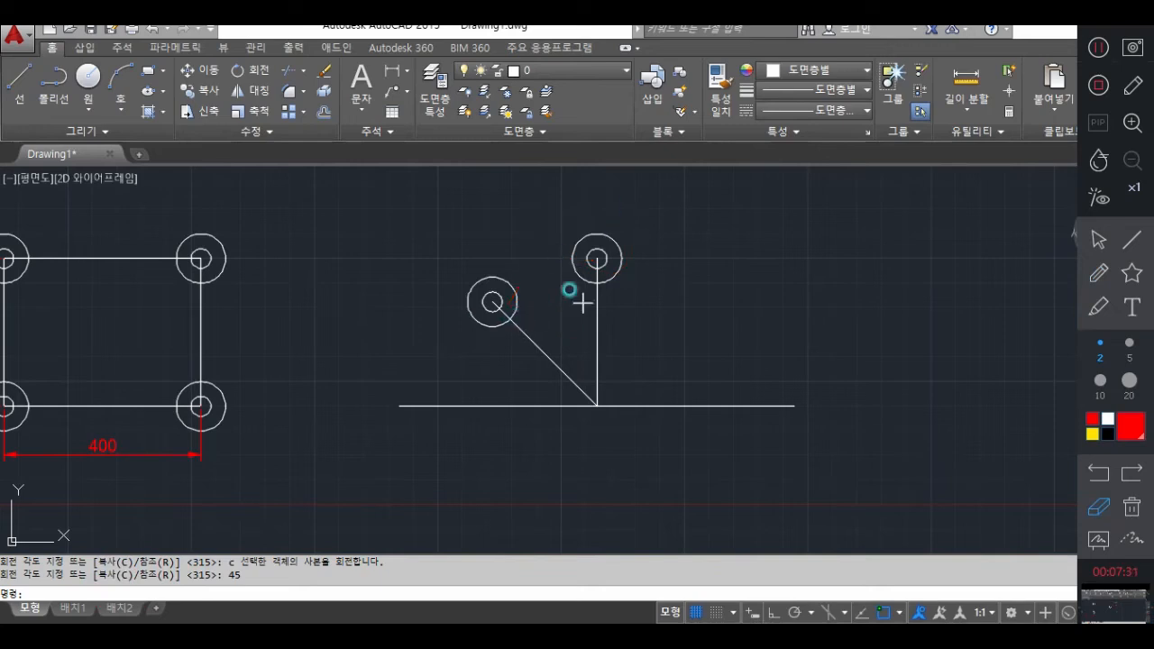
click(1098, 239)
Erase the tilted line and its two circles produced by the rotated copy.
click(536, 280)
click(464, 318)
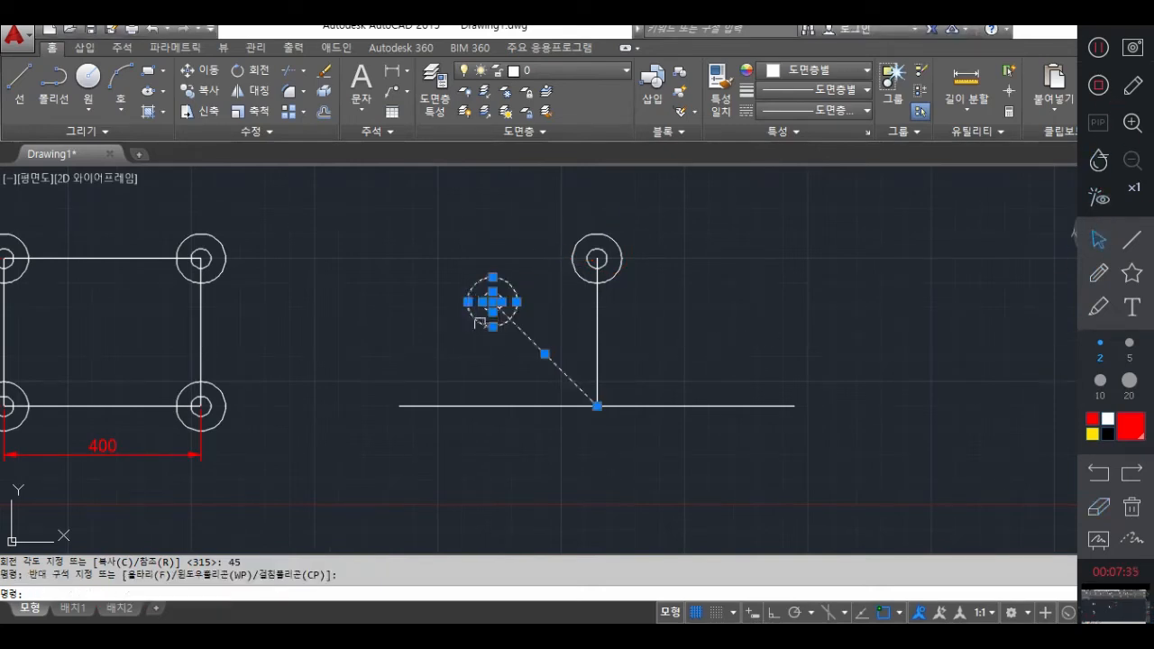
text(e)
key(Return)
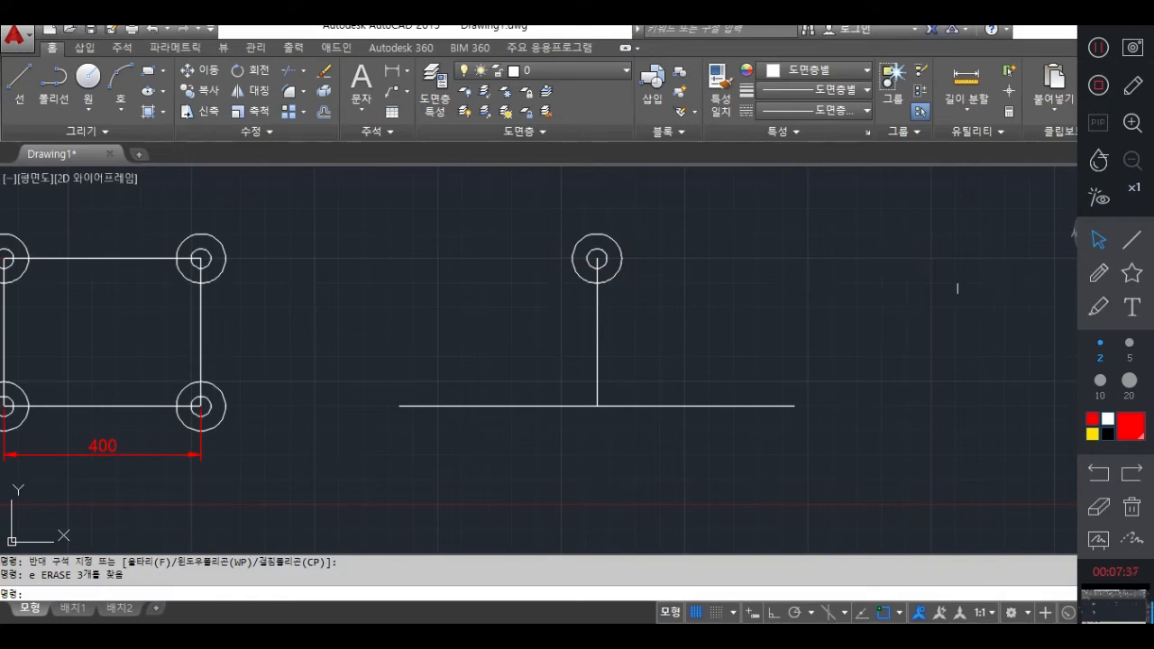
Rotate the two circles and the vertical line about its lower endpoint using the Reference option, from 90 to 120 degrees.
text(ro)
key(Return)
click(543, 426)
key(Return)
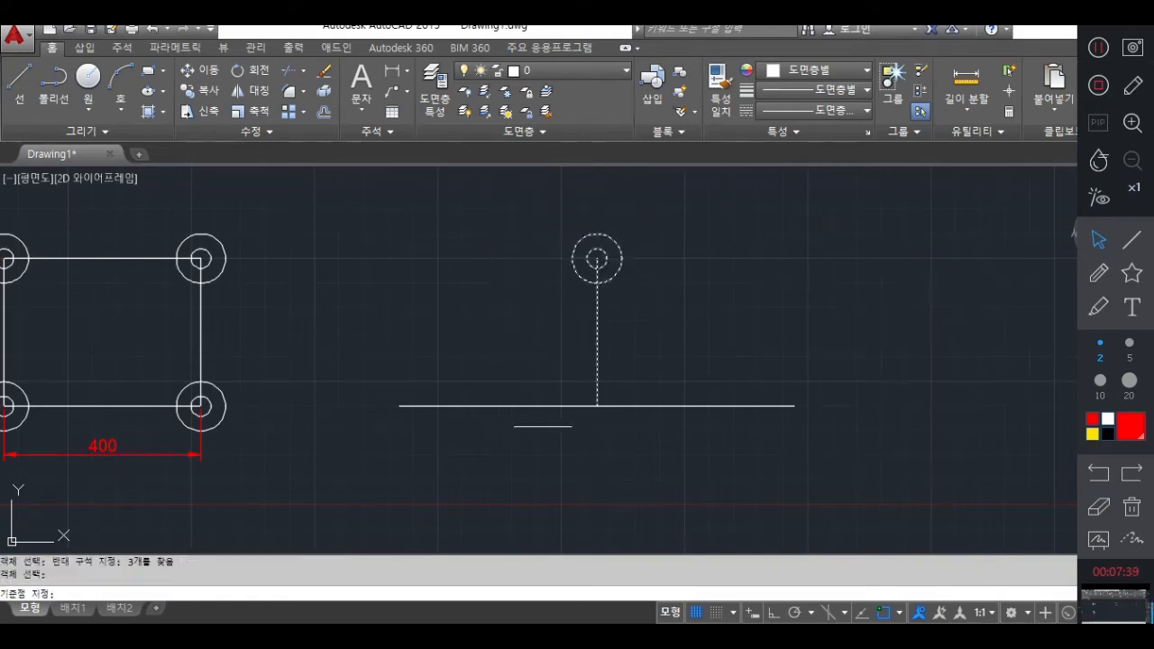
click(596, 406)
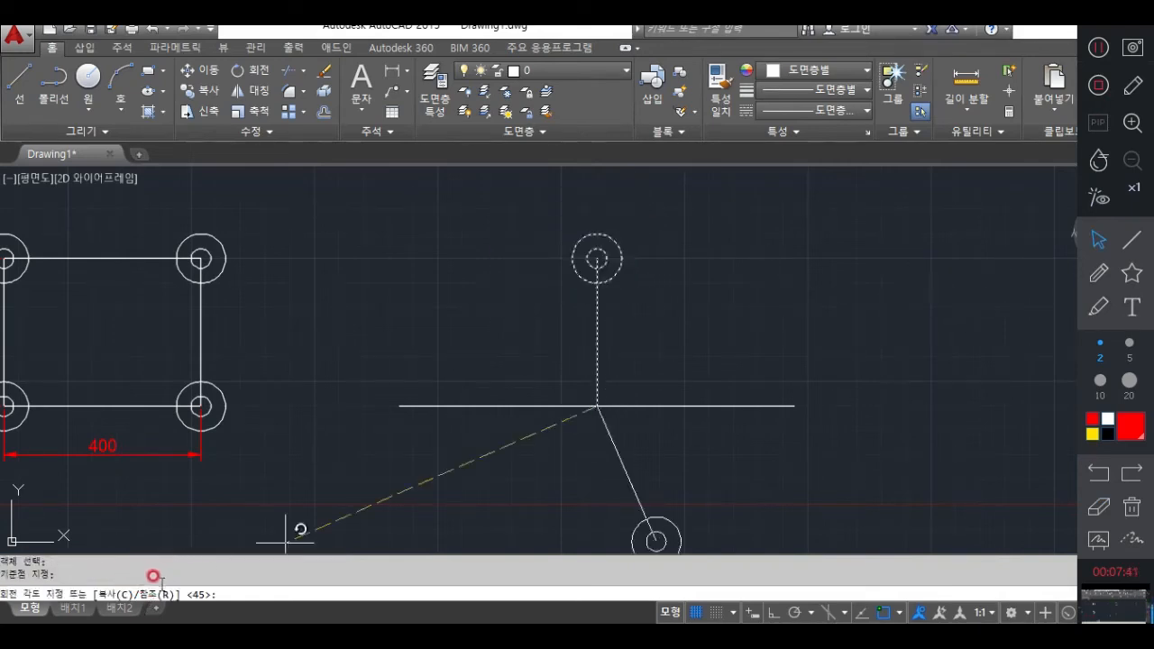
text(r)
key(Return)
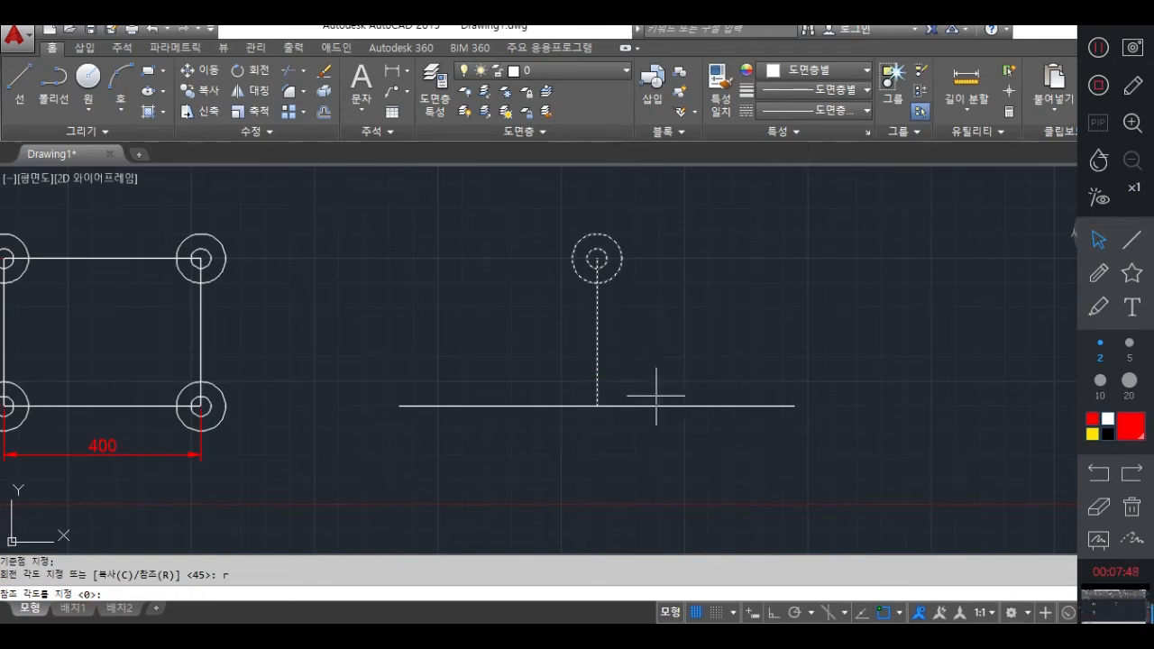
key(Return)
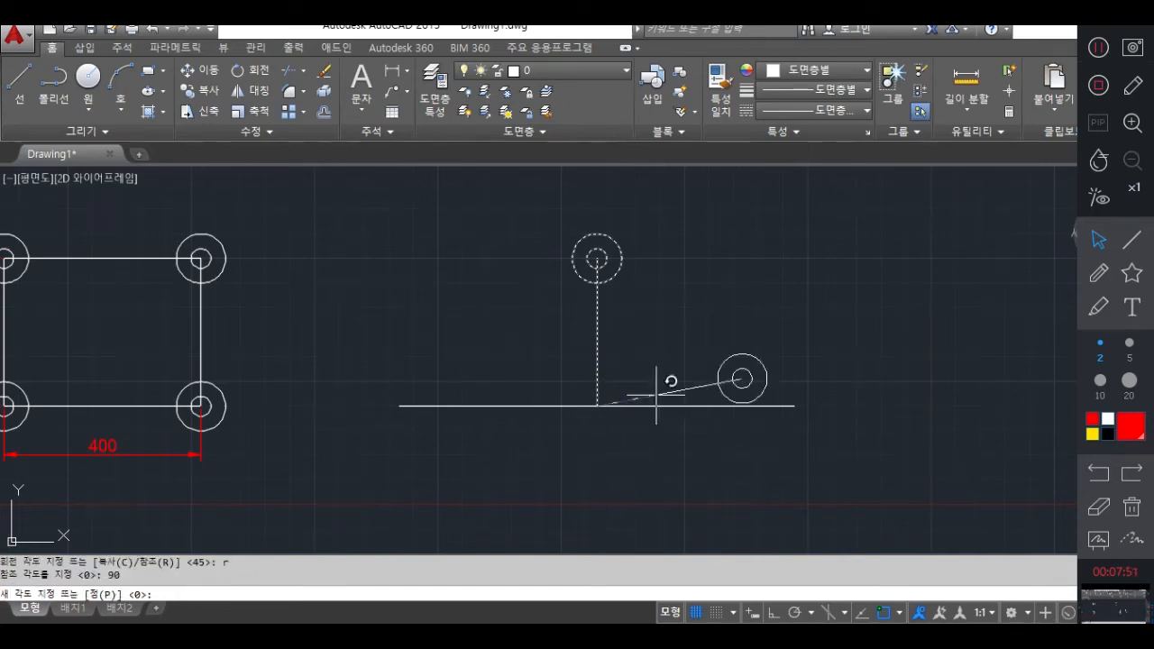
text(120)
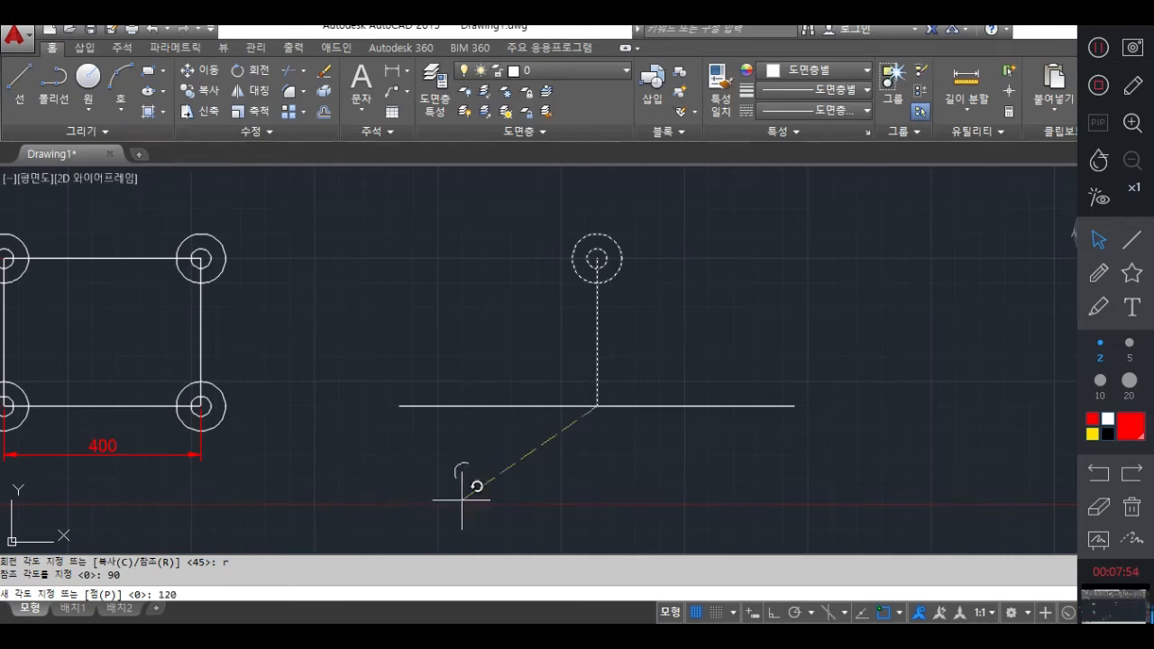
key(Return)
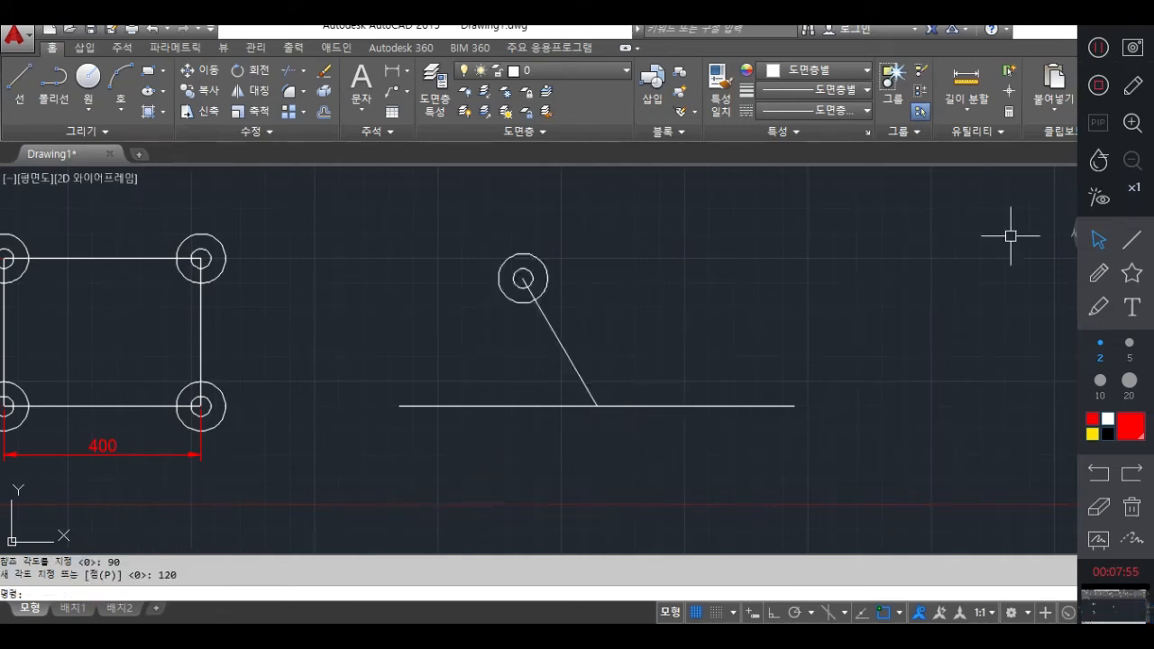
mouse_move(598, 405)
mouse_down()
mouse_move(604, 239)
mouse_move(609, 270)
mouse_move(623, 260)
mouse_move(613, 240)
mouse_move(608, 265)
mouse_up()
mouse_move(600, 375)
mouse_down()
mouse_move(620, 374)
mouse_move(620, 405)
mouse_up()
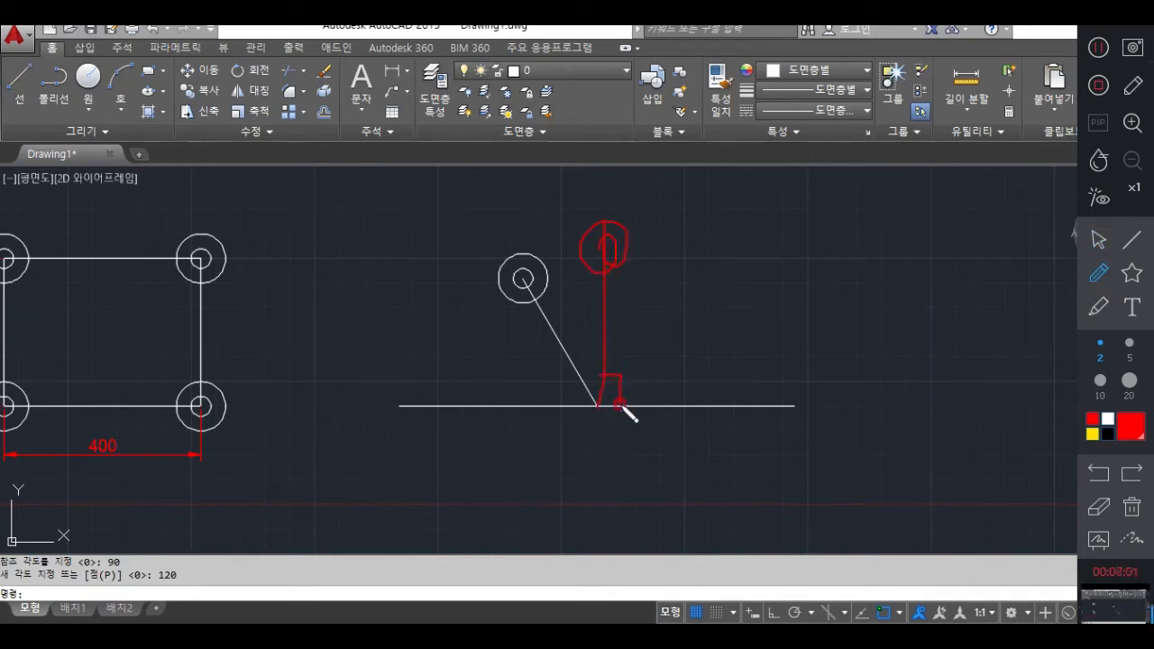
mouse_move(576, 409)
mouse_down()
mouse_move(785, 407)
mouse_move(618, 297)
mouse_move(566, 300)
mouse_up()
drag(567, 300, 587, 310)
mouse_move(666, 294)
mouse_down()
mouse_move(667, 309)
mouse_move(701, 309)
mouse_move(717, 289)
mouse_up()
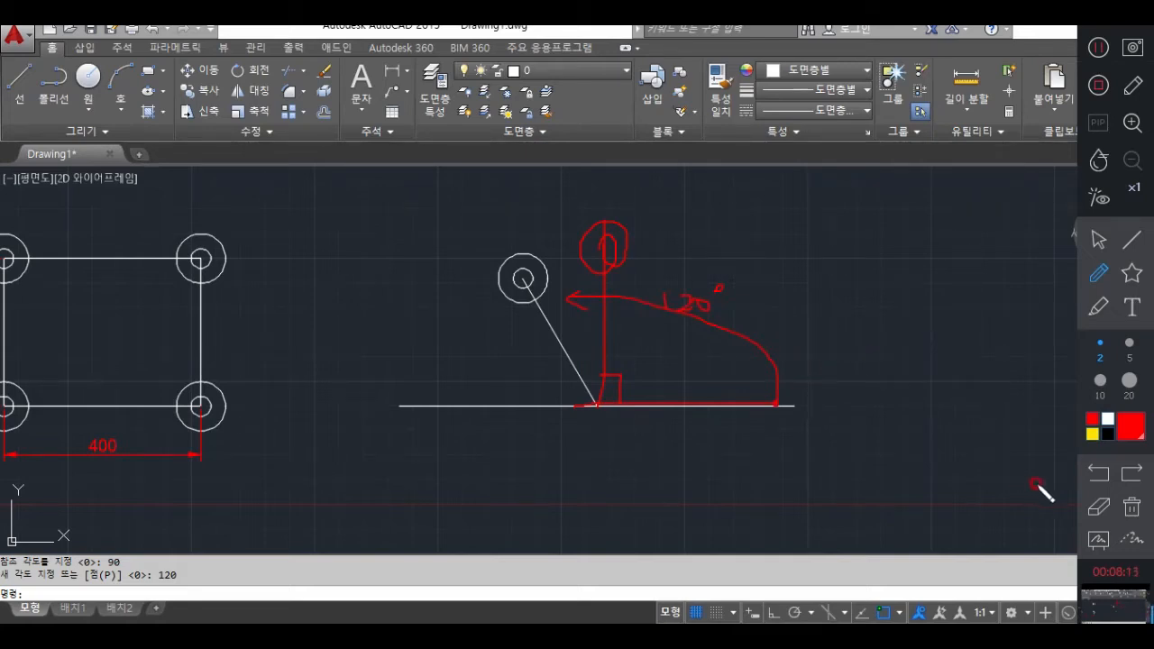
click(1089, 505)
mouse_move(665, 325)
mouse_down()
mouse_move(716, 245)
mouse_move(722, 291)
mouse_move(584, 278)
mouse_move(613, 387)
mouse_move(773, 407)
mouse_up()
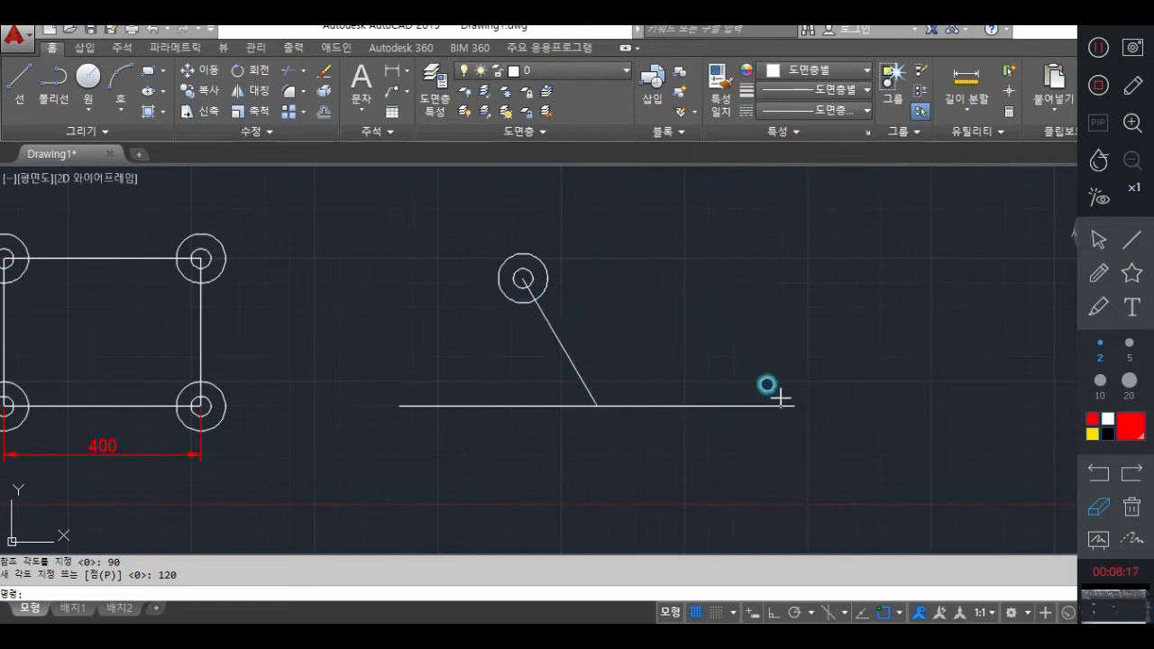
click(1102, 245)
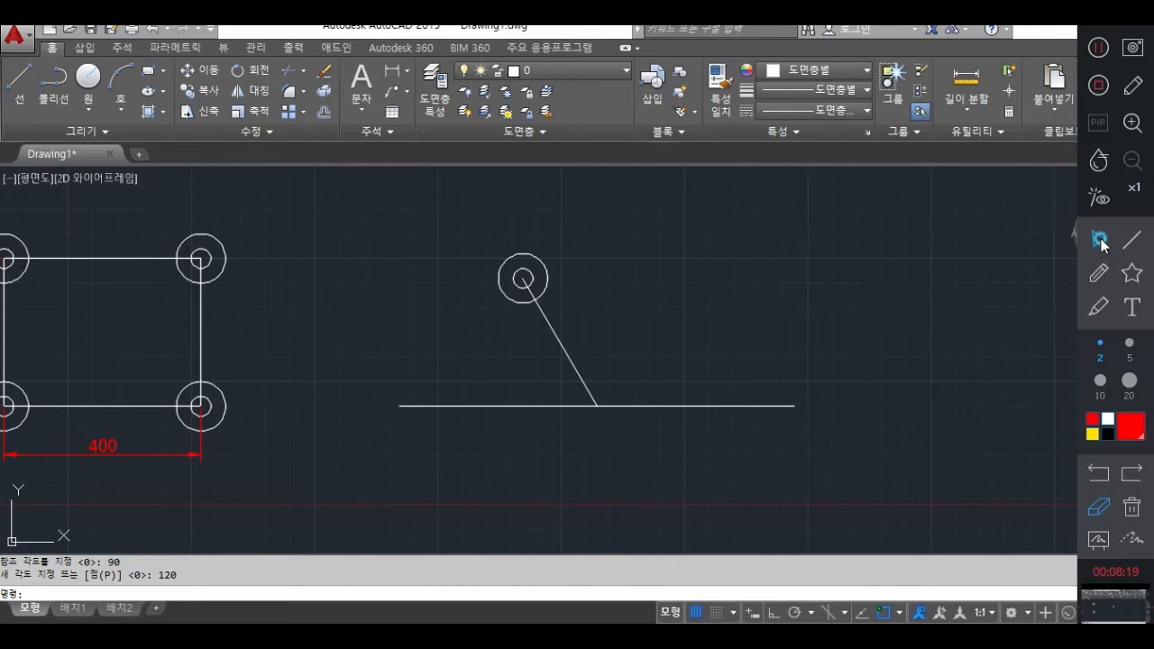
Draw a short vertical line straight down from the tilted line's lower endpoint with Ortho mode on.
middle_drag(569, 319, 569, 307)
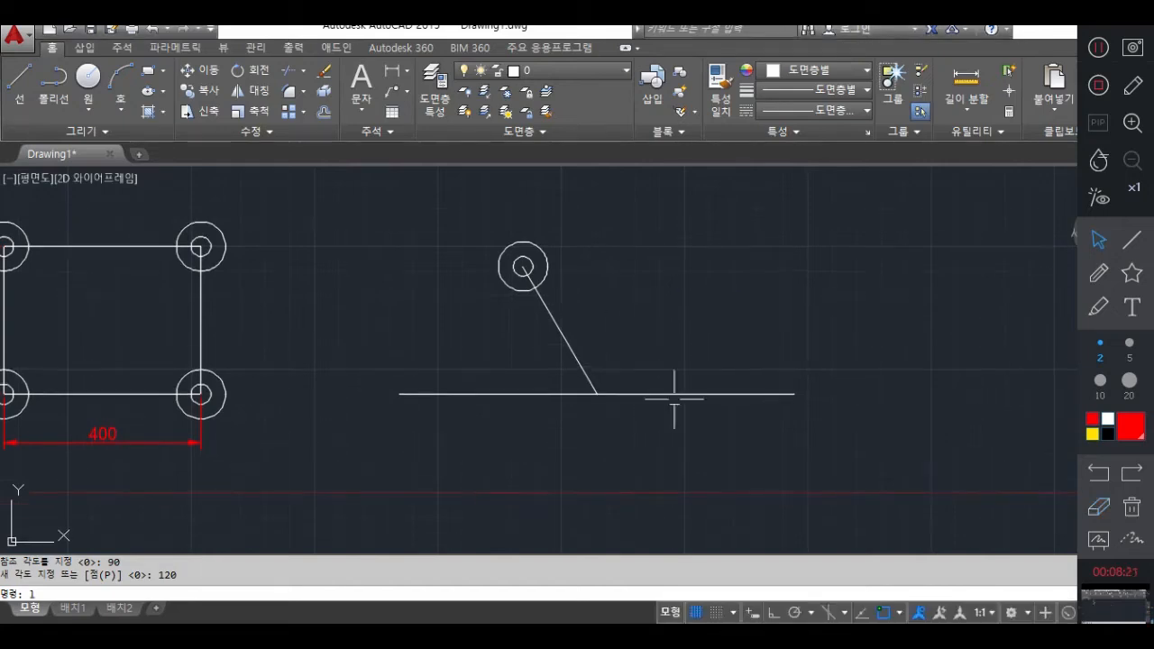
text(l)
key(Return)
click(597, 393)
key(F8)
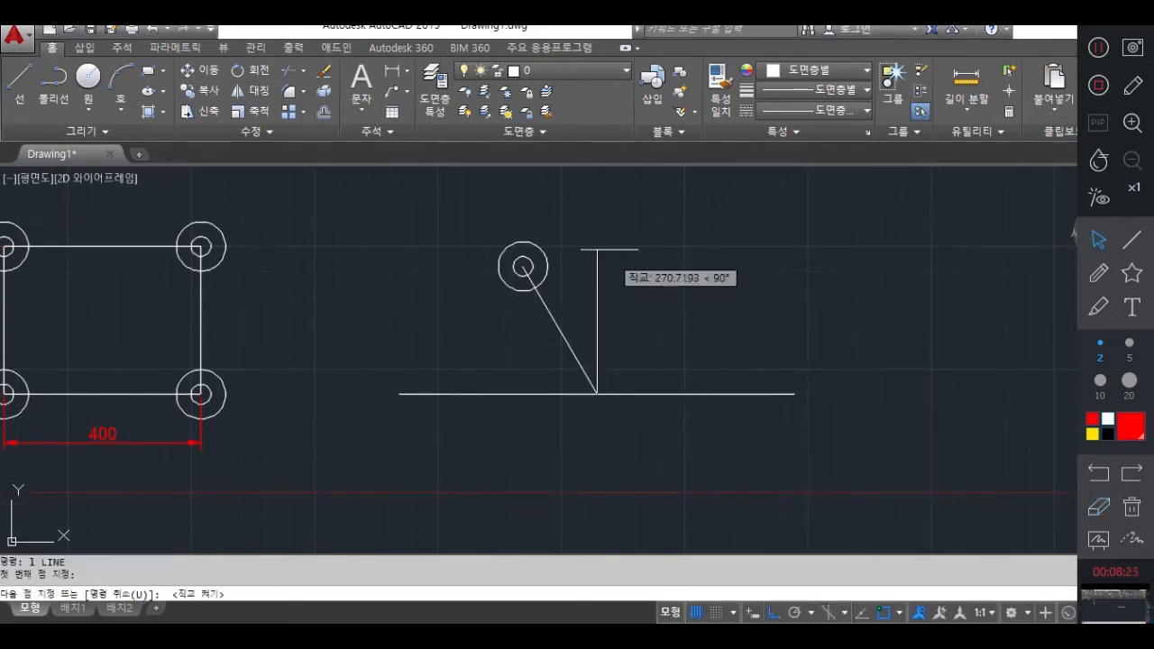
click(597, 443)
key(Return)
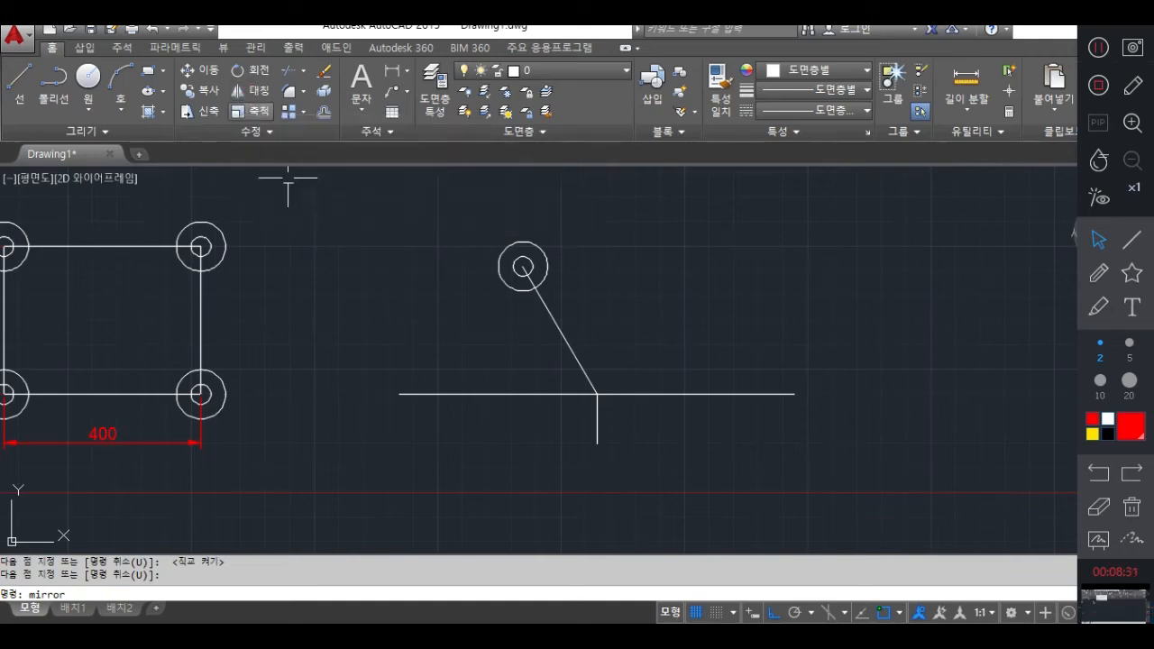
Mirror the tilted line and its two circles across the vertical axis through the line's lower endpoint.
key(Return)
click(553, 230)
click(467, 297)
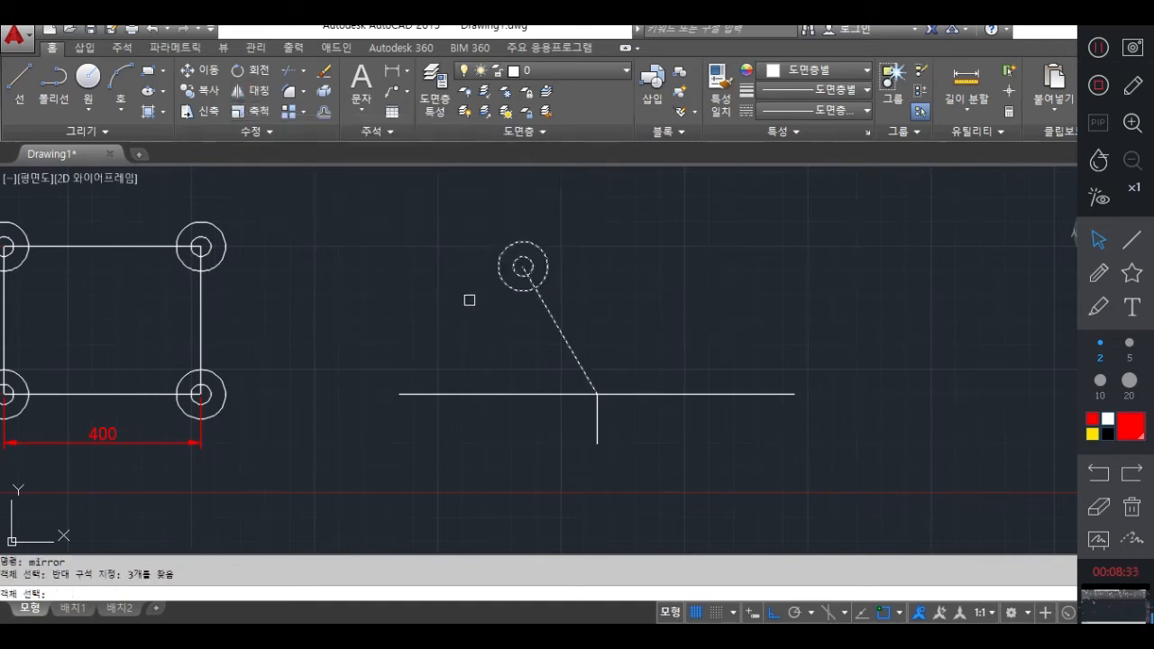
key(Return)
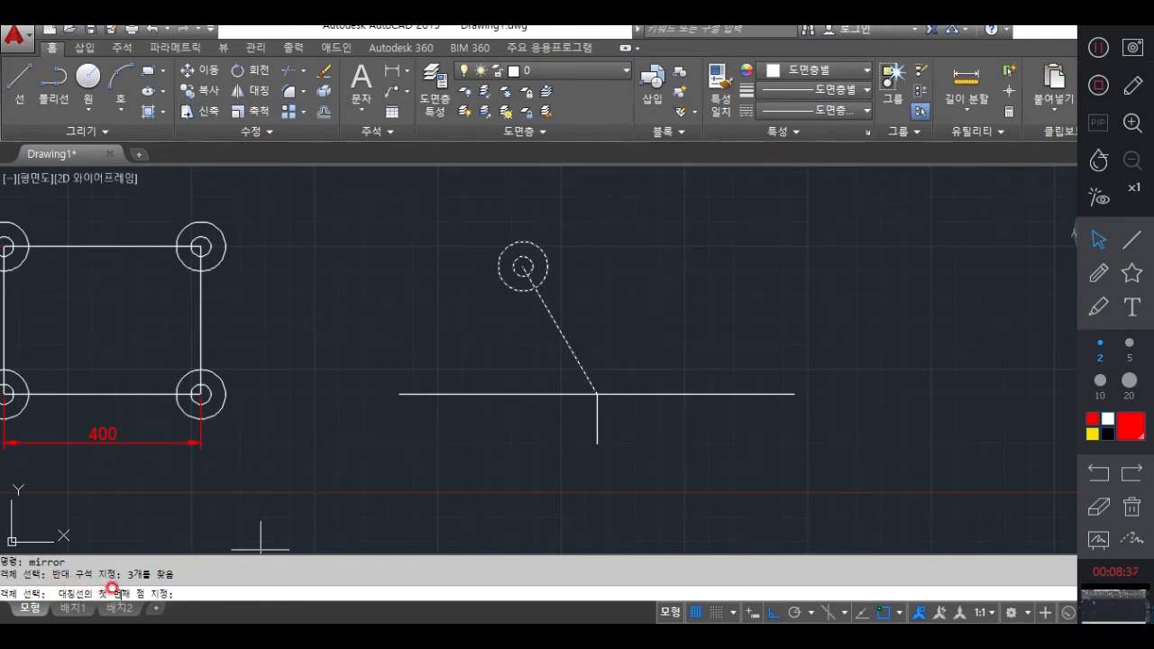
click(597, 394)
click(597, 443)
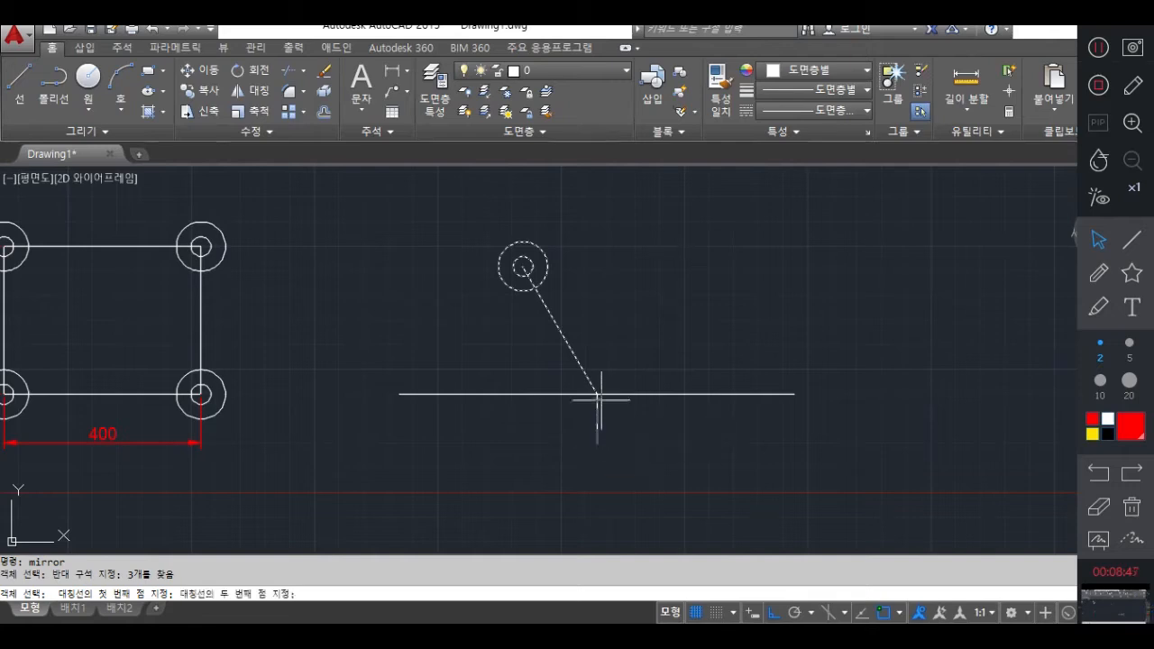
key(F8)
key(F8)
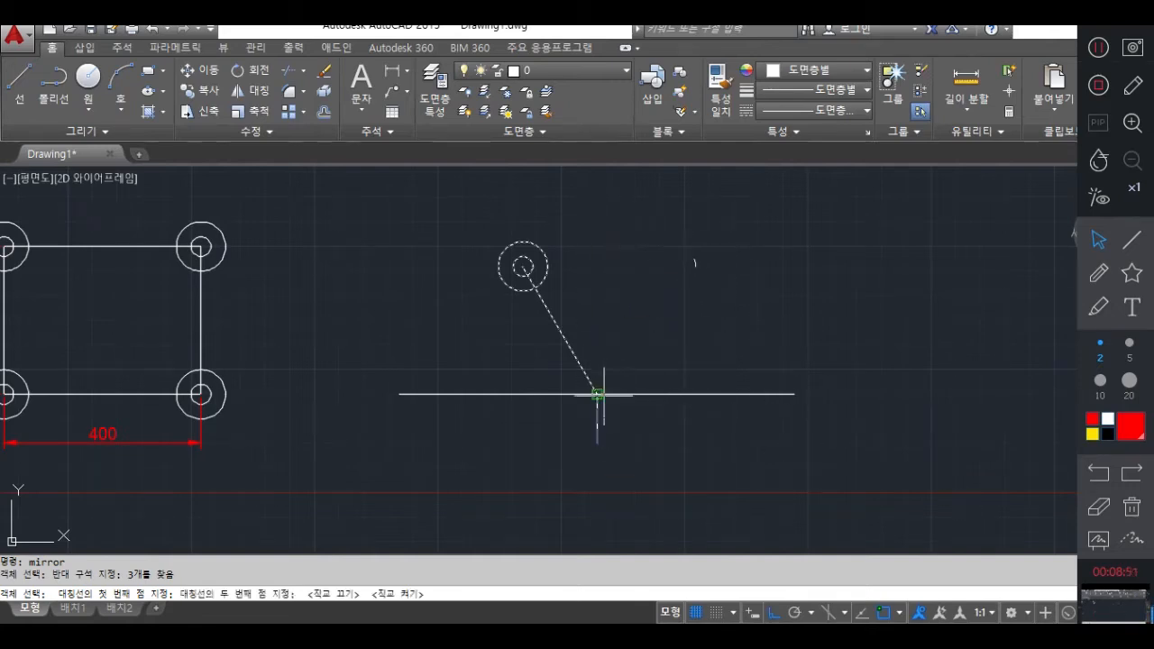
click(597, 275)
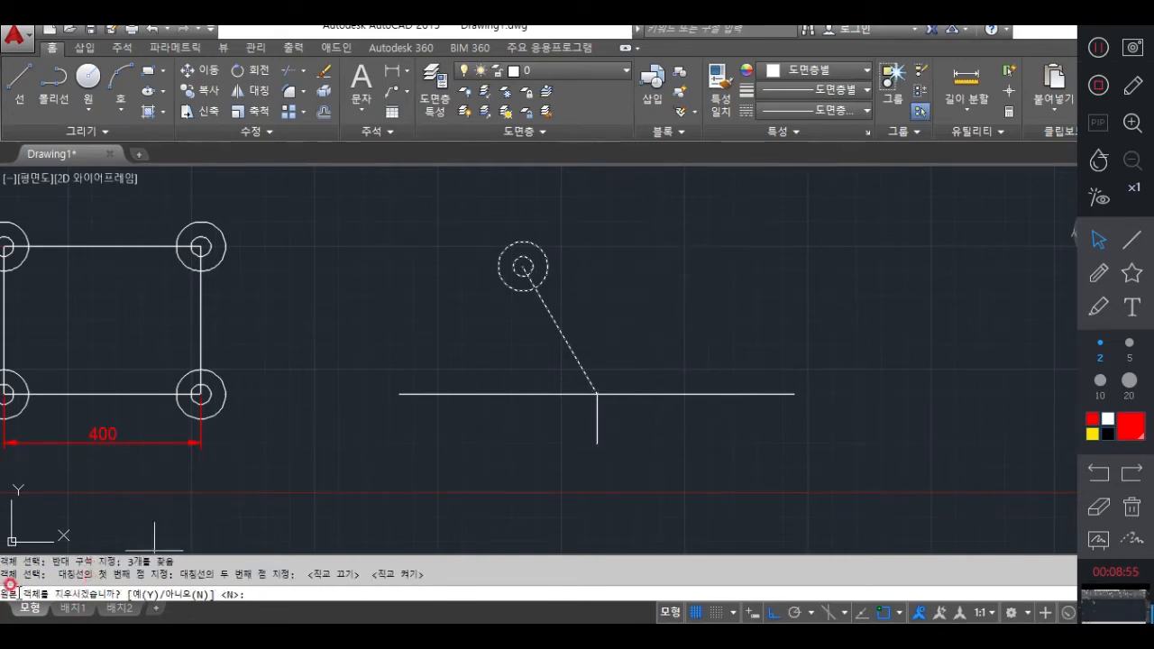
Finish the mirror by choosing Yes to erase the source objects.
click(1098, 273)
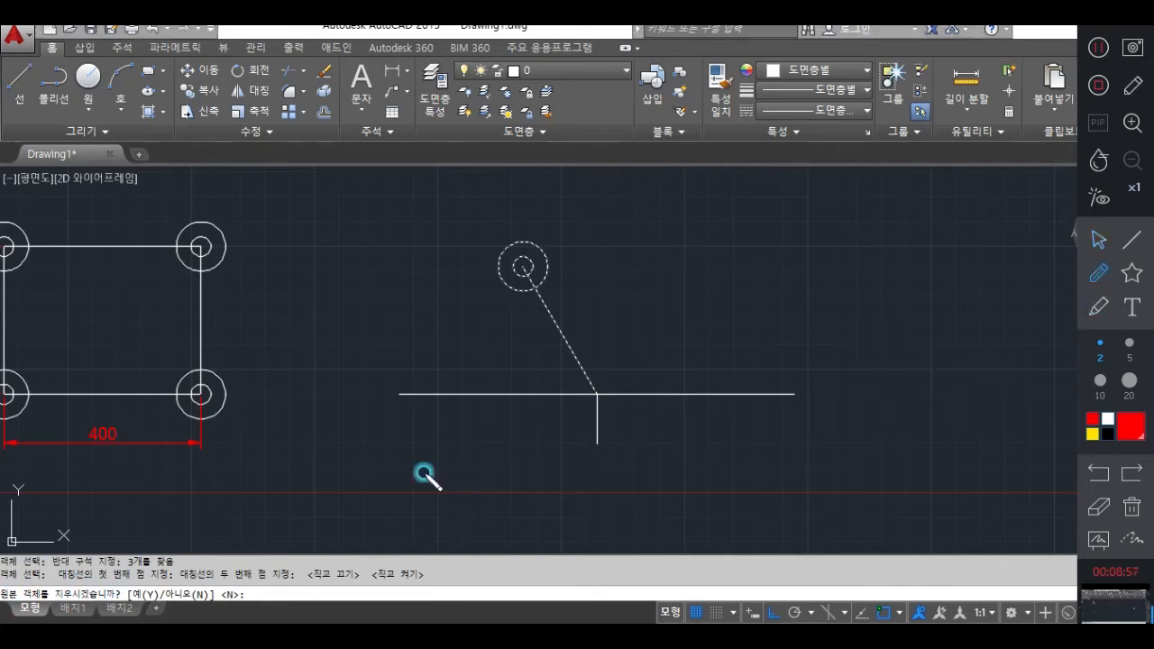
mouse_move(46, 596)
mouse_down()
mouse_move(4, 598)
mouse_move(185, 584)
mouse_move(93, 612)
mouse_up()
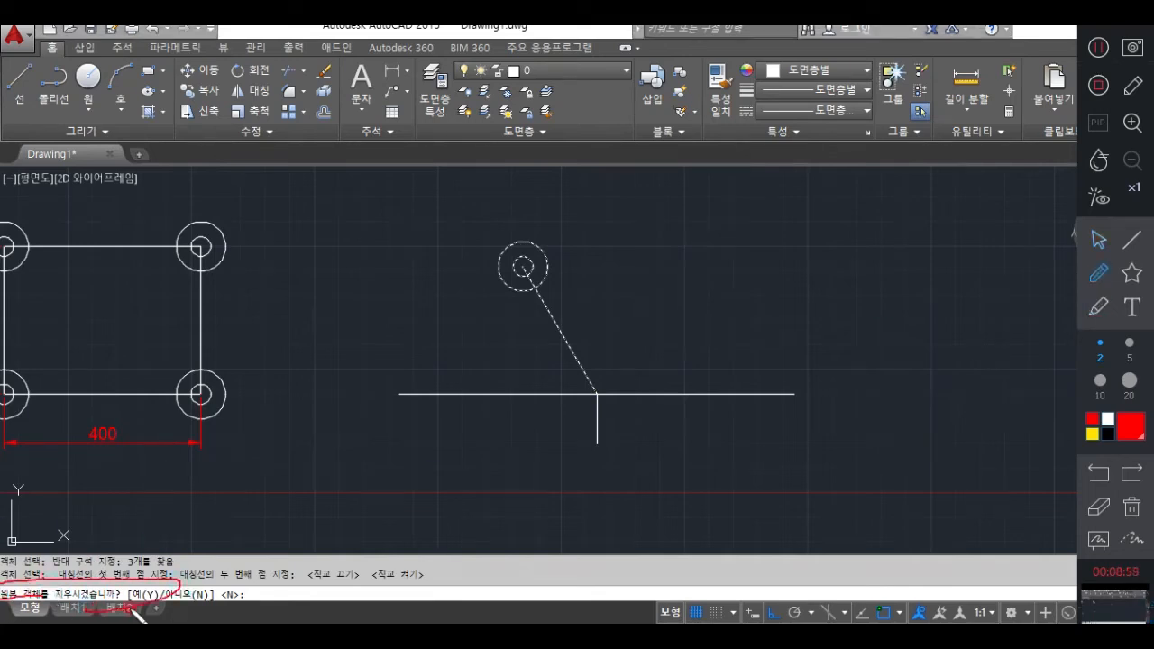
click(1096, 241)
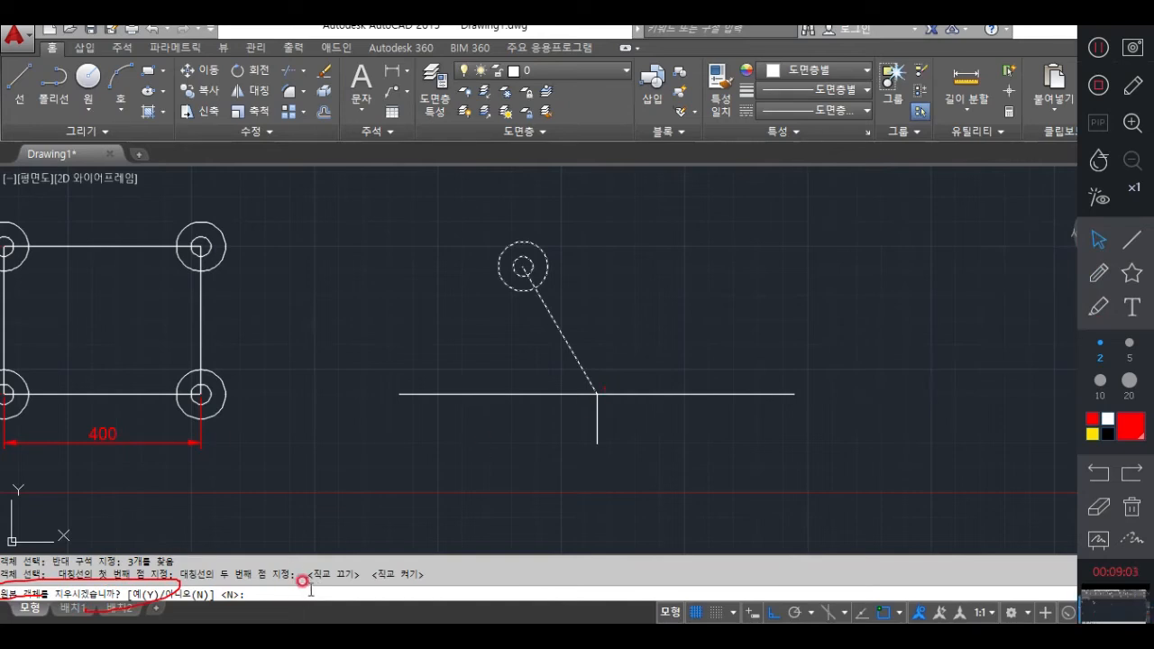
text(y)
key(Return)
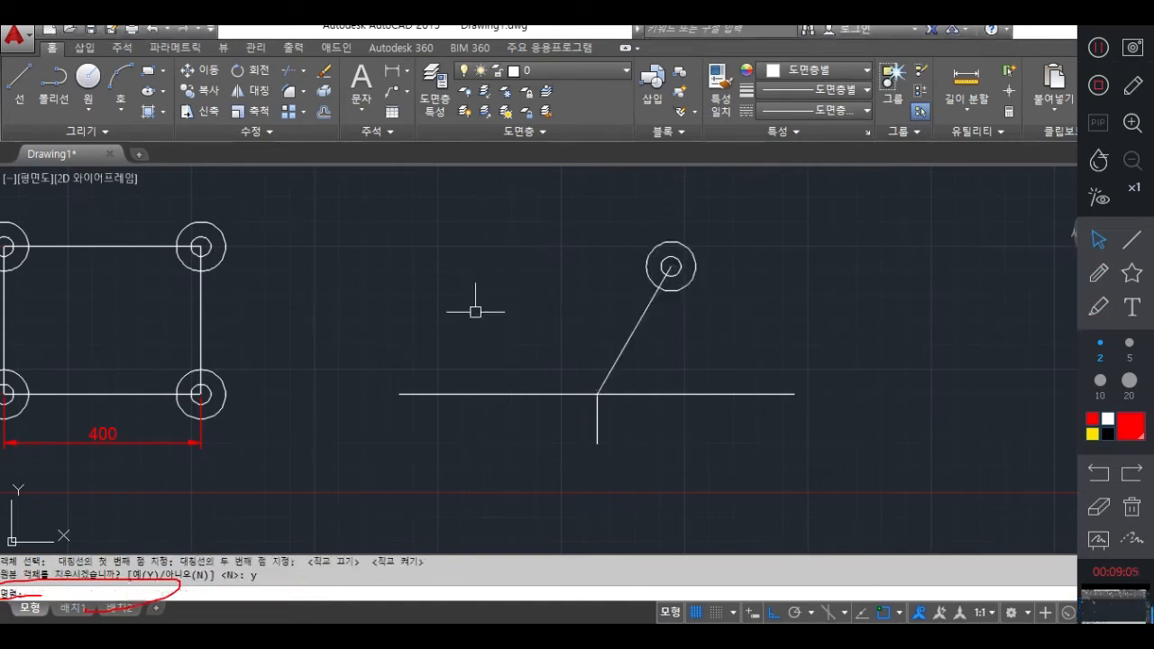
click(1098, 272)
drag(547, 252, 507, 316)
drag(516, 275, 561, 303)
drag(593, 267, 651, 272)
drag(588, 311, 651, 279)
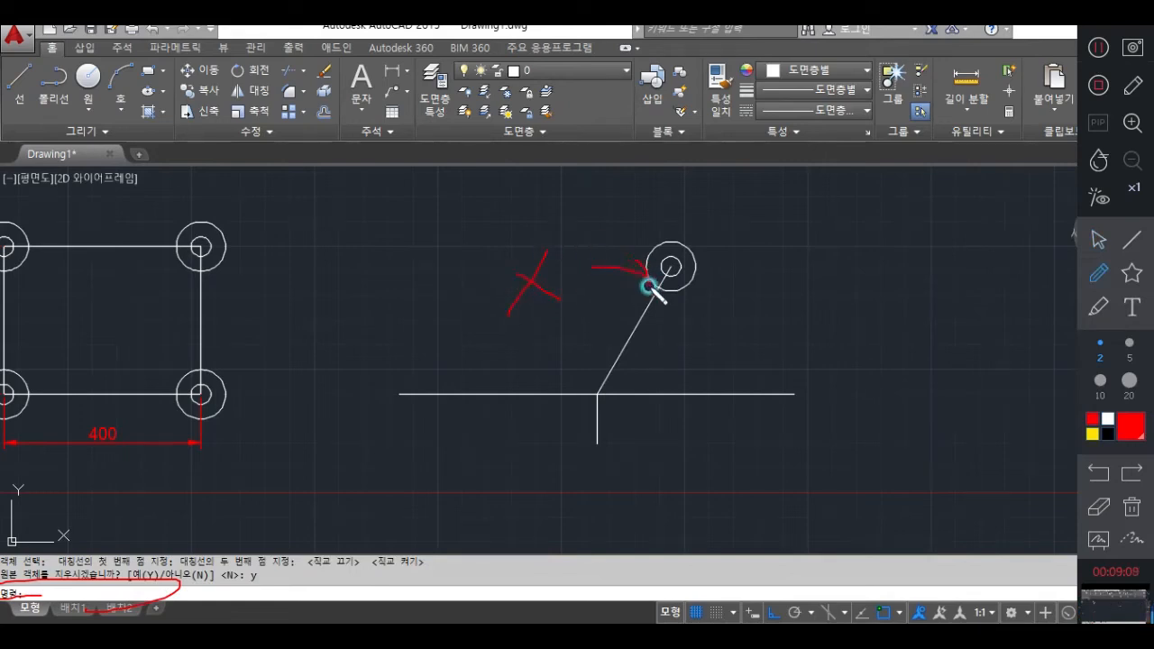
click(1105, 518)
drag(648, 251, 511, 271)
drag(183, 581, 181, 609)
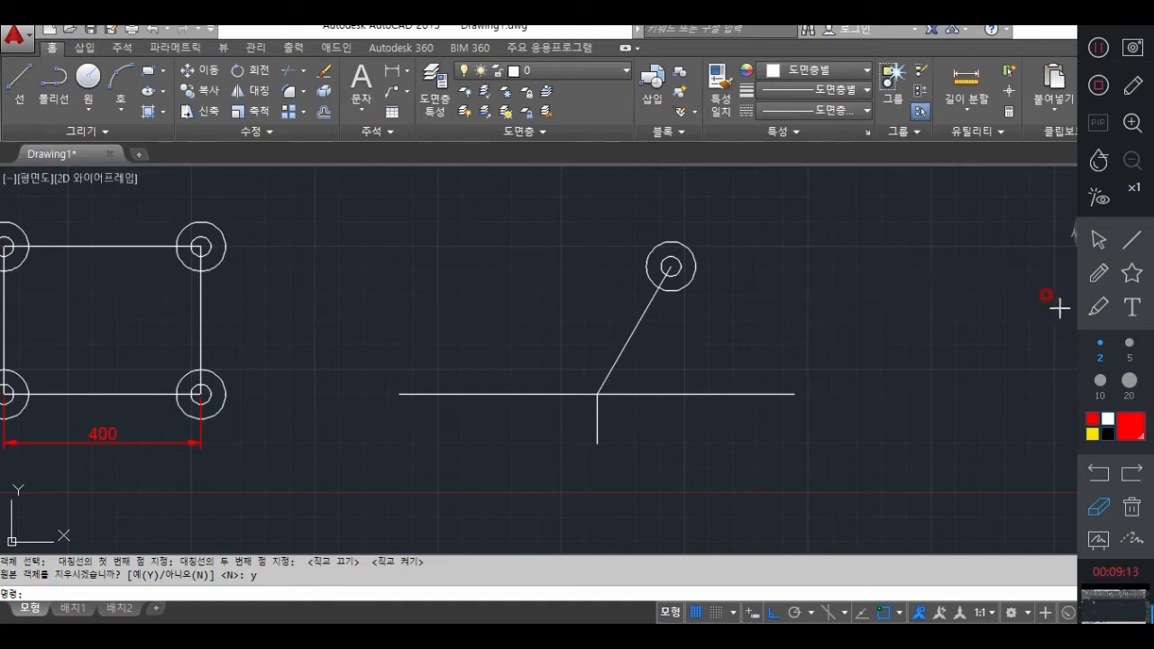
click(1095, 244)
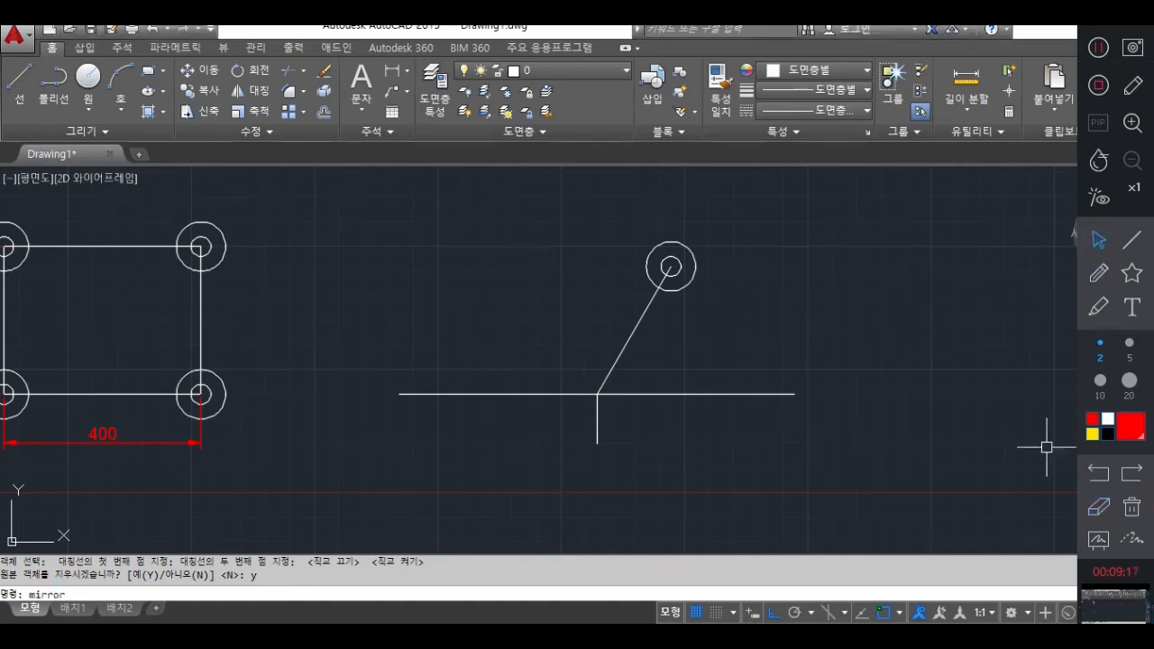
Mirror the tilted line and its two circles across the short vertical line, choosing No to keep the source objects.
key(Return)
click(774, 223)
click(538, 395)
key(Return)
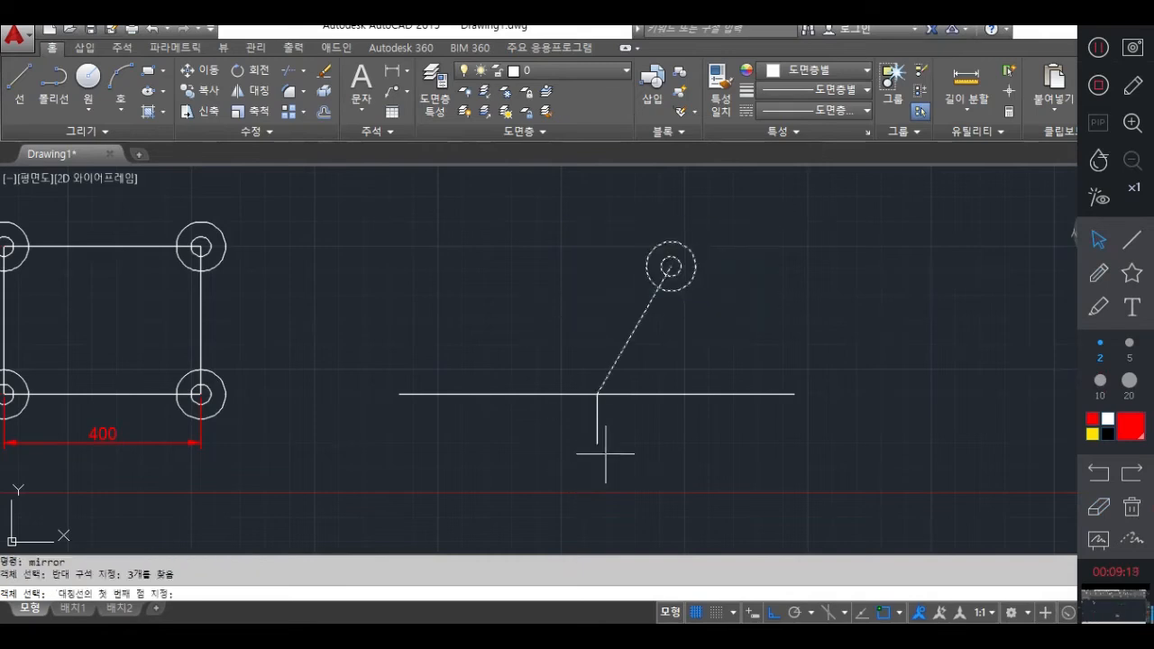
click(597, 442)
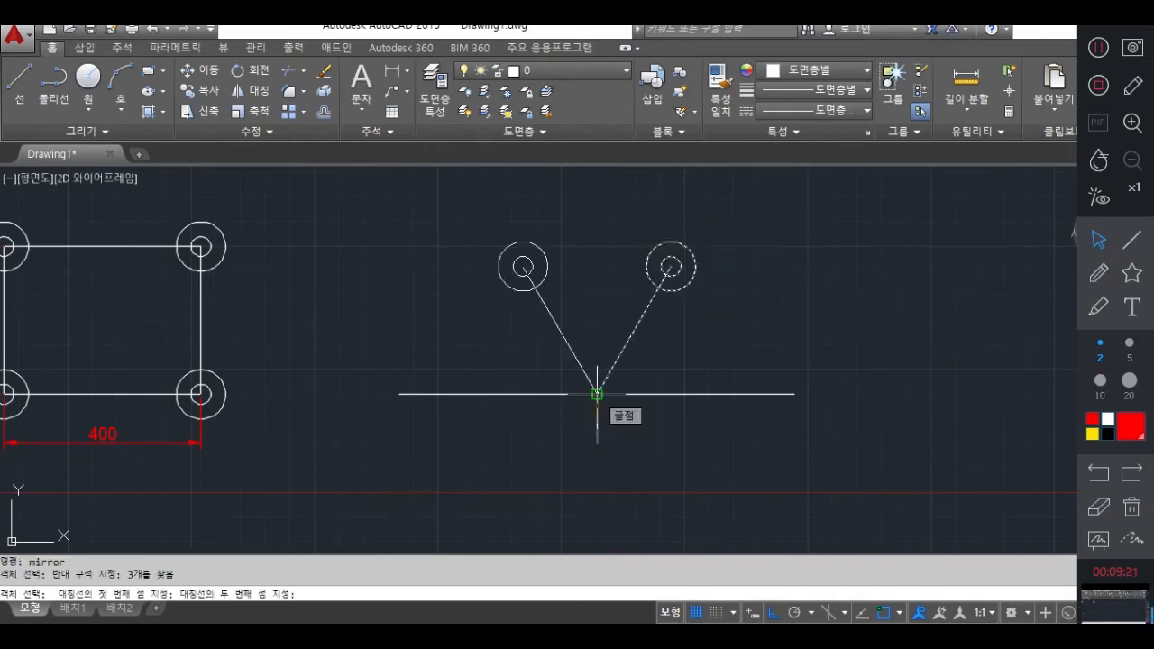
click(597, 393)
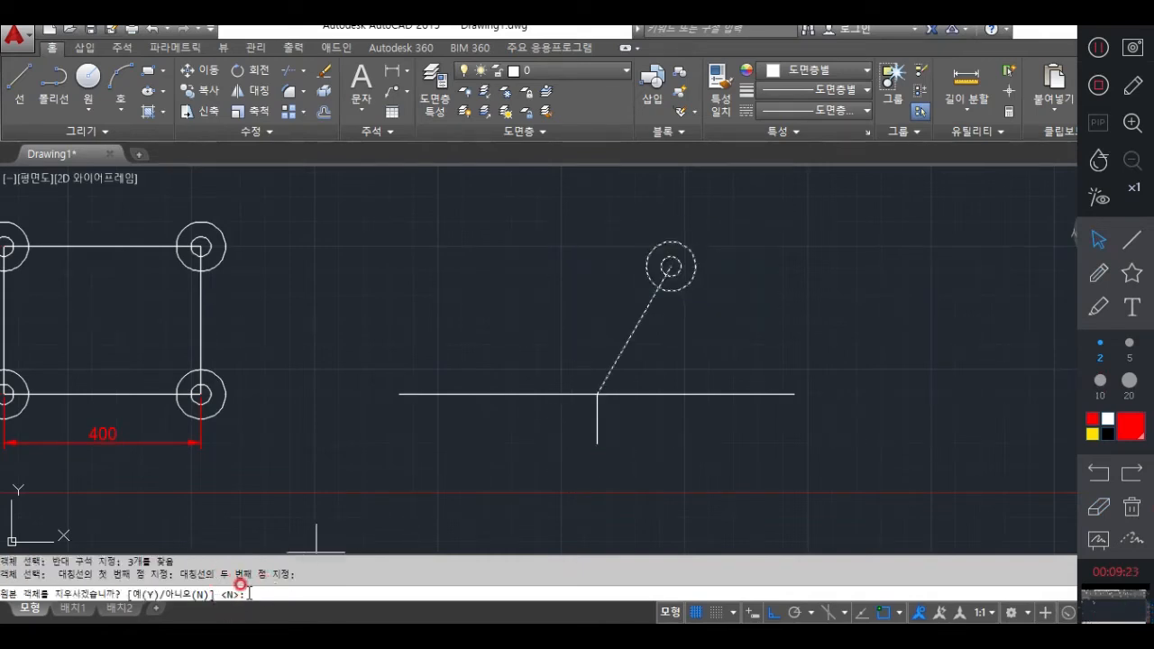
text(n)
key(Return)
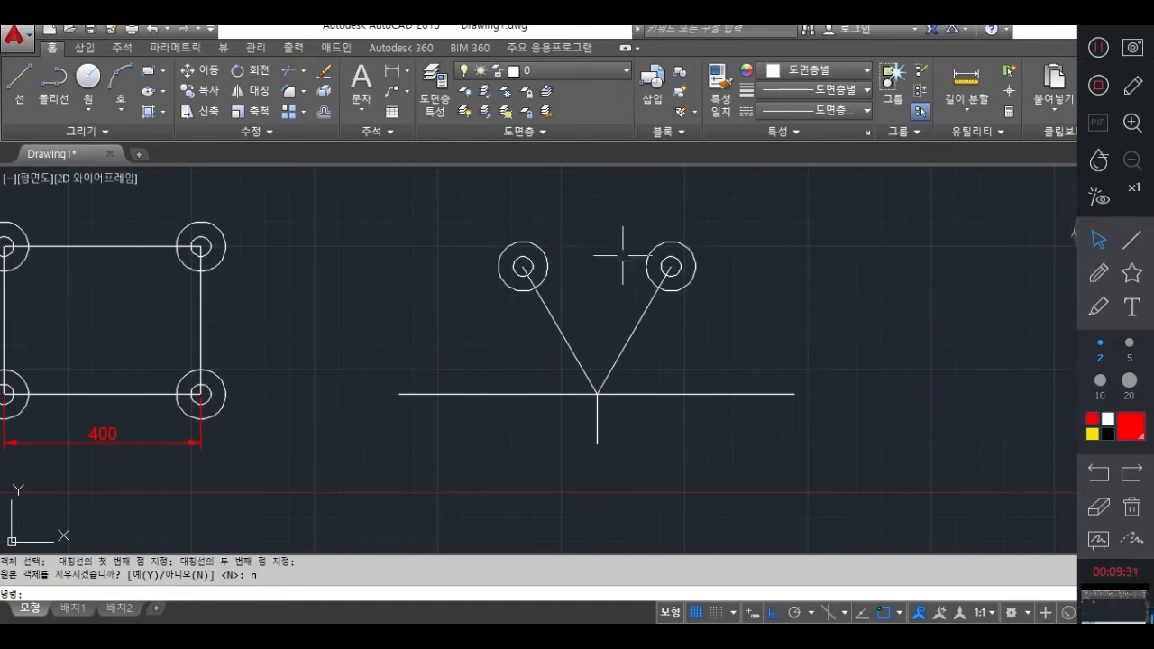
Mirror both tilted lines with their circles downward across the long horizontal line, keeping the source objects.
mouse_move(757, 368)
middle_down()
mouse_move(474, 395)
mouse_move(565, 328)
middle_up()
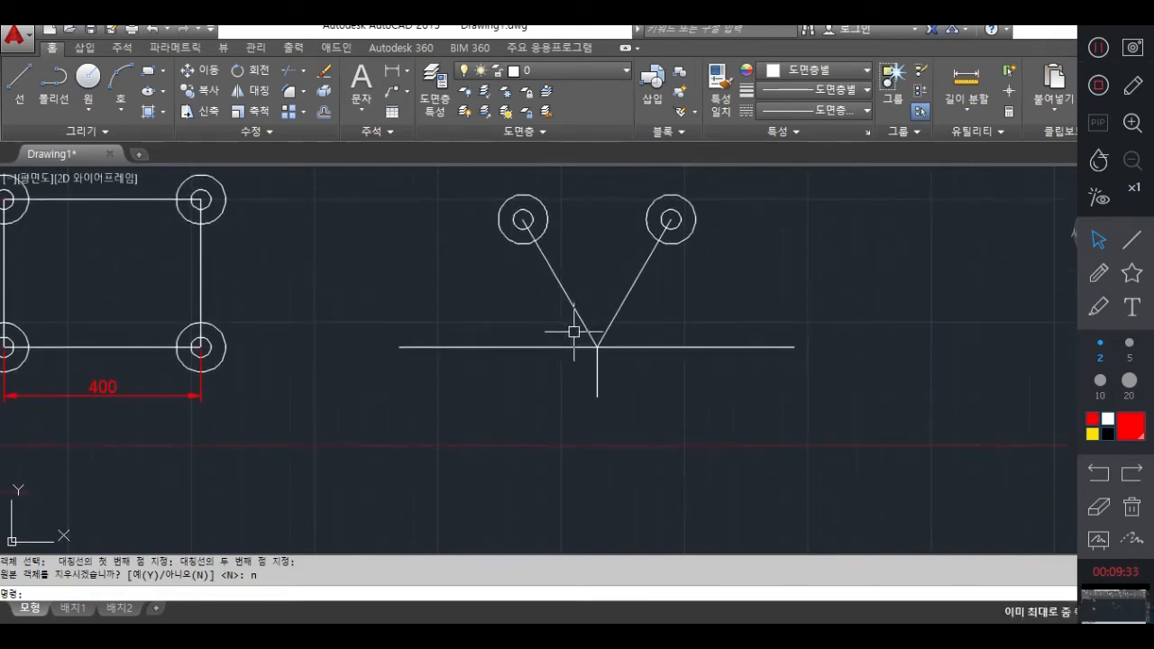
text(irro)
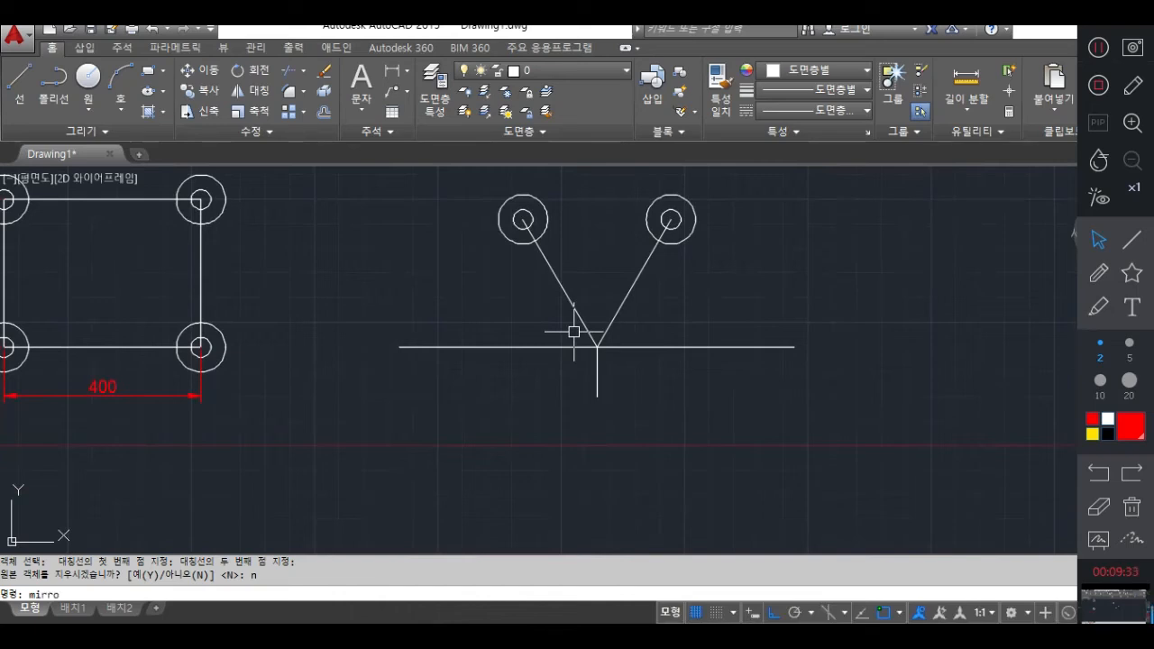
text(r)
key(Return)
click(745, 273)
click(554, 226)
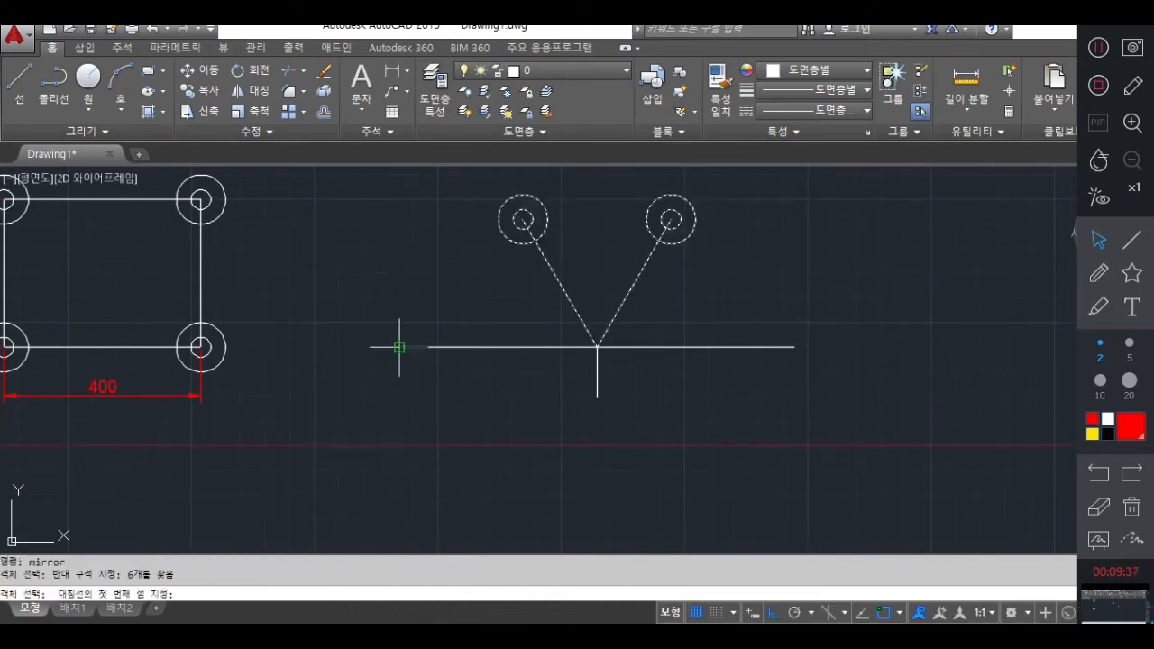
click(400, 348)
click(792, 347)
key(Return)
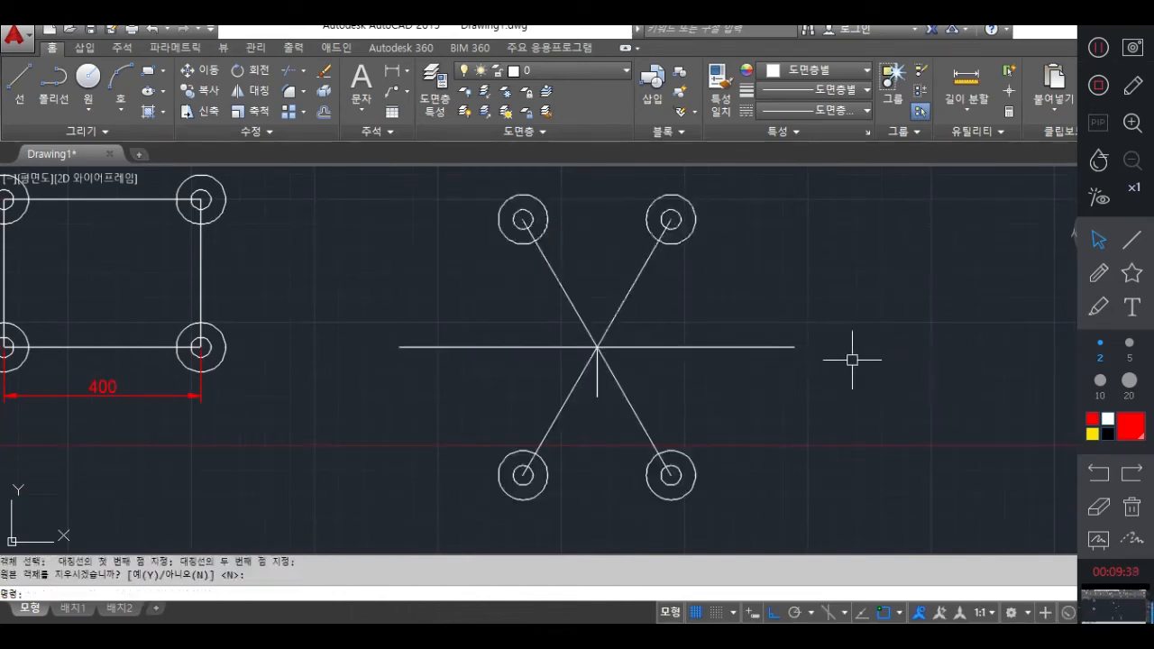
Draw a separate vertical line and a horizontal line below it in the empty area beside the mirrored figure.
text(z)
key(Return)
text(a)
key(Return)
scroll(748, 356, down, 3)
middle_drag(762, 372, 423, 368)
scroll(615, 387, up, 2)
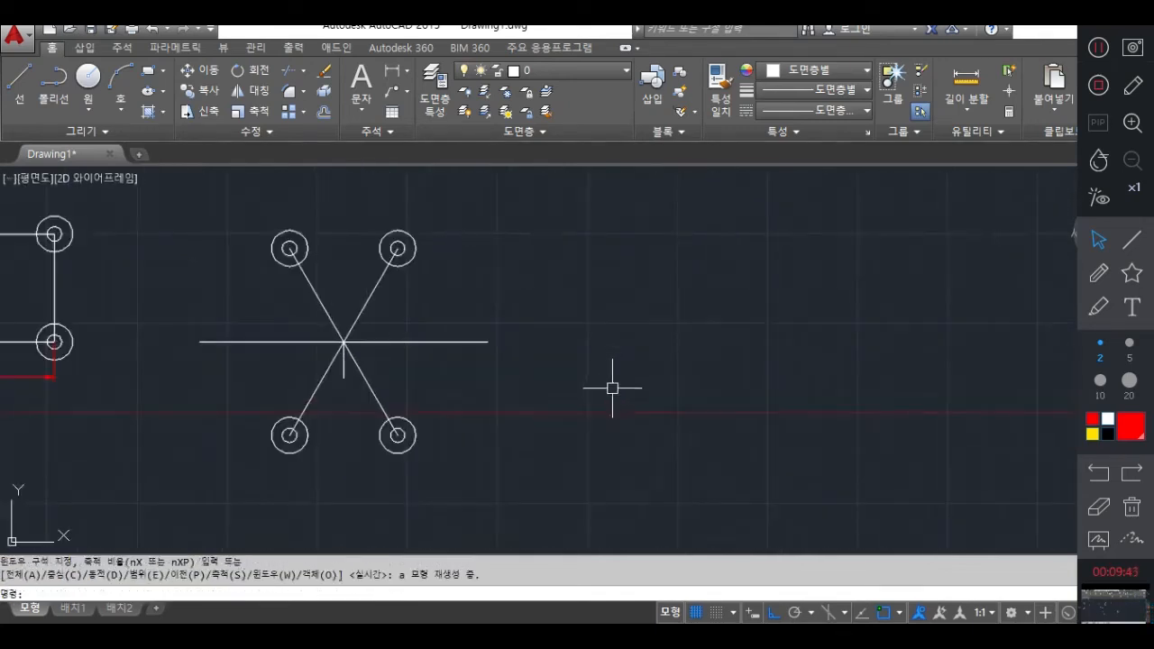
middle_drag(592, 395, 507, 408)
text(l)
key(Return)
click(502, 412)
click(507, 208)
key(Return)
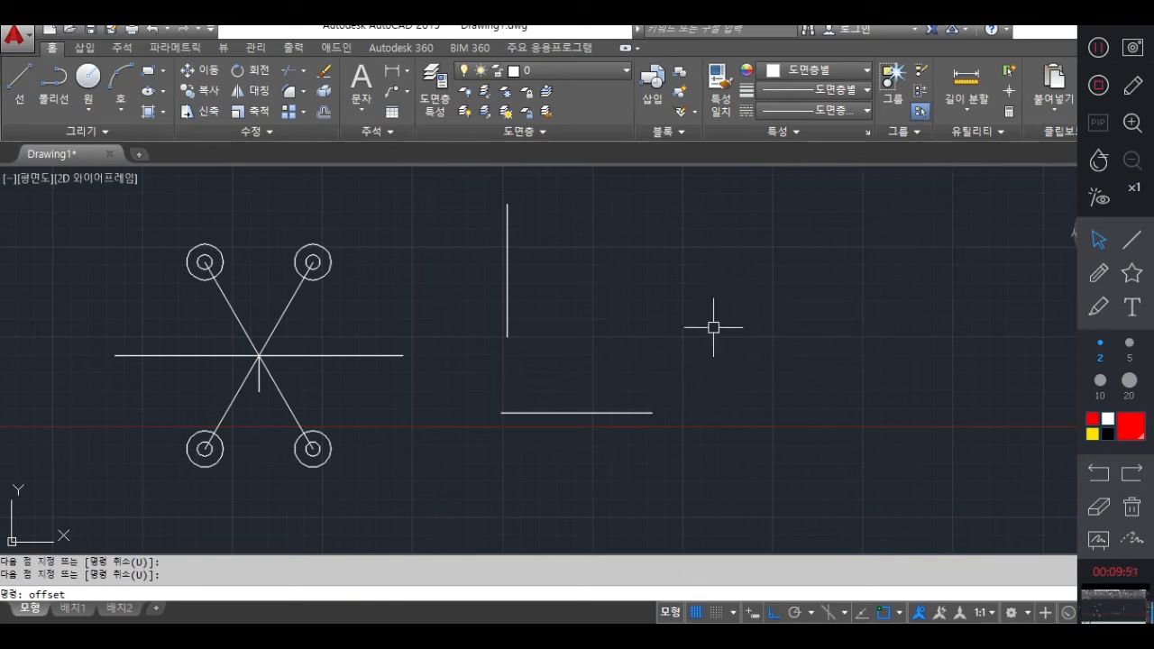
key(Return)
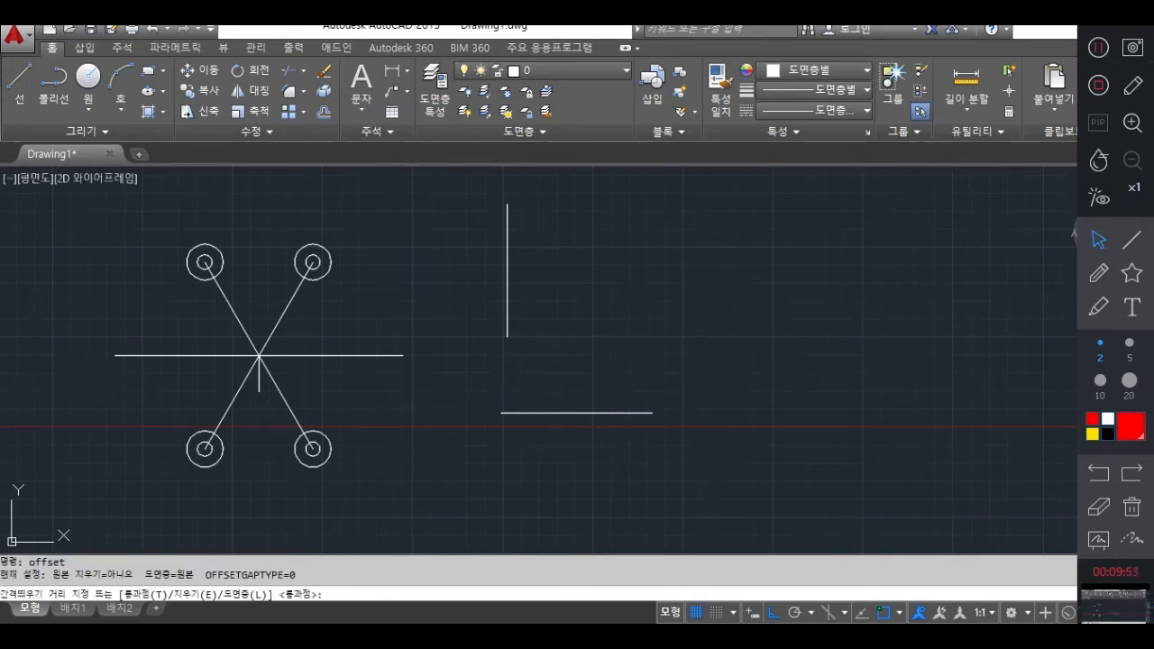
click(1098, 272)
drag(287, 216, 287, 231)
mouse_move(320, 214)
mouse_down()
mouse_move(329, 223)
mouse_move(304, 237)
mouse_move(361, 189)
mouse_move(361, 232)
mouse_move(414, 238)
mouse_move(356, 244)
mouse_move(479, 217)
mouse_move(517, 236)
mouse_move(478, 250)
mouse_up()
drag(556, 215, 572, 250)
mouse_move(625, 216)
mouse_down()
mouse_move(670, 217)
mouse_move(663, 236)
mouse_move(683, 226)
mouse_move(695, 247)
mouse_move(701, 237)
mouse_move(689, 262)
mouse_up()
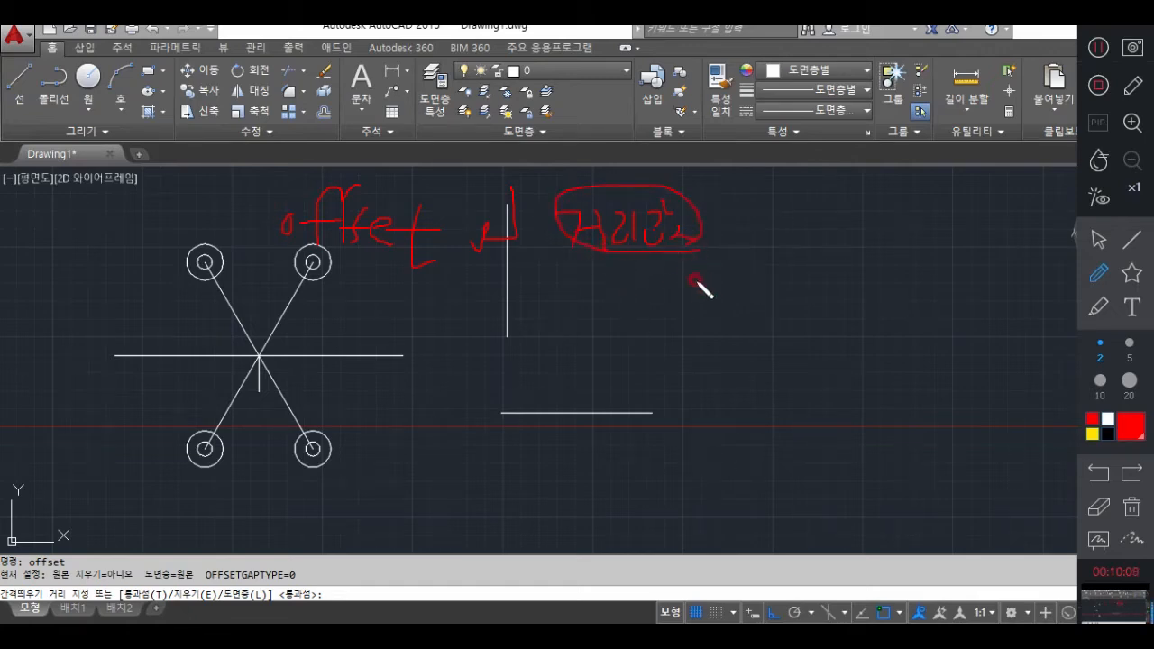
mouse_move(788, 182)
mouse_down()
mouse_move(791, 232)
mouse_move(770, 237)
mouse_move(765, 225)
mouse_up()
mouse_move(841, 221)
mouse_down()
mouse_move(871, 201)
mouse_move(866, 242)
mouse_move(866, 216)
mouse_move(911, 222)
mouse_up()
drag(917, 213, 919, 236)
mouse_move(683, 275)
mouse_down()
mouse_move(741, 274)
mouse_move(855, 301)
mouse_up()
mouse_move(843, 294)
mouse_down()
mouse_move(845, 308)
mouse_move(777, 332)
mouse_move(793, 343)
mouse_up()
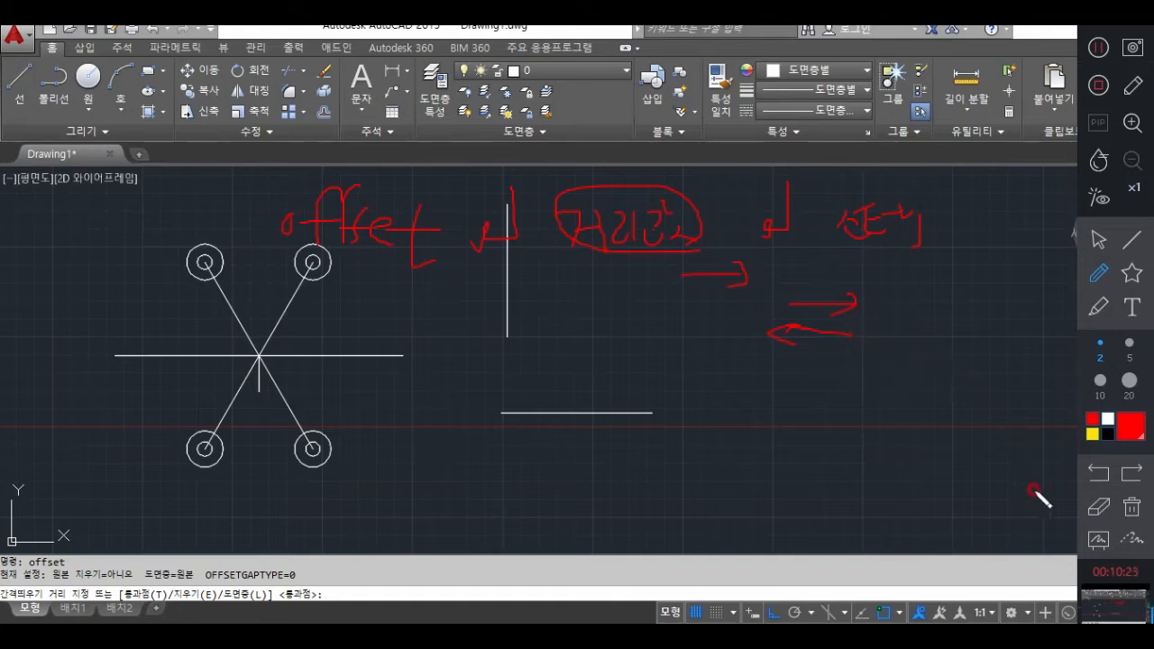
click(1091, 505)
mouse_move(873, 227)
mouse_down()
mouse_move(868, 308)
mouse_move(825, 255)
mouse_move(698, 271)
mouse_move(688, 207)
mouse_move(680, 239)
mouse_move(434, 177)
mouse_move(365, 203)
mouse_move(291, 201)
mouse_up()
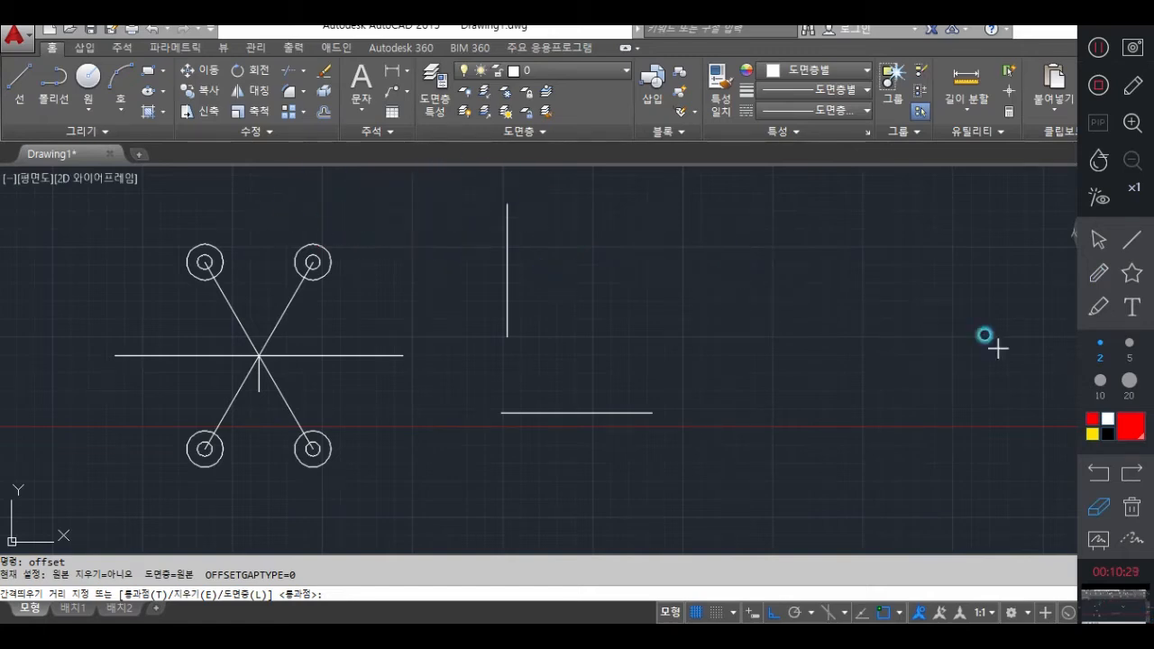
click(1097, 240)
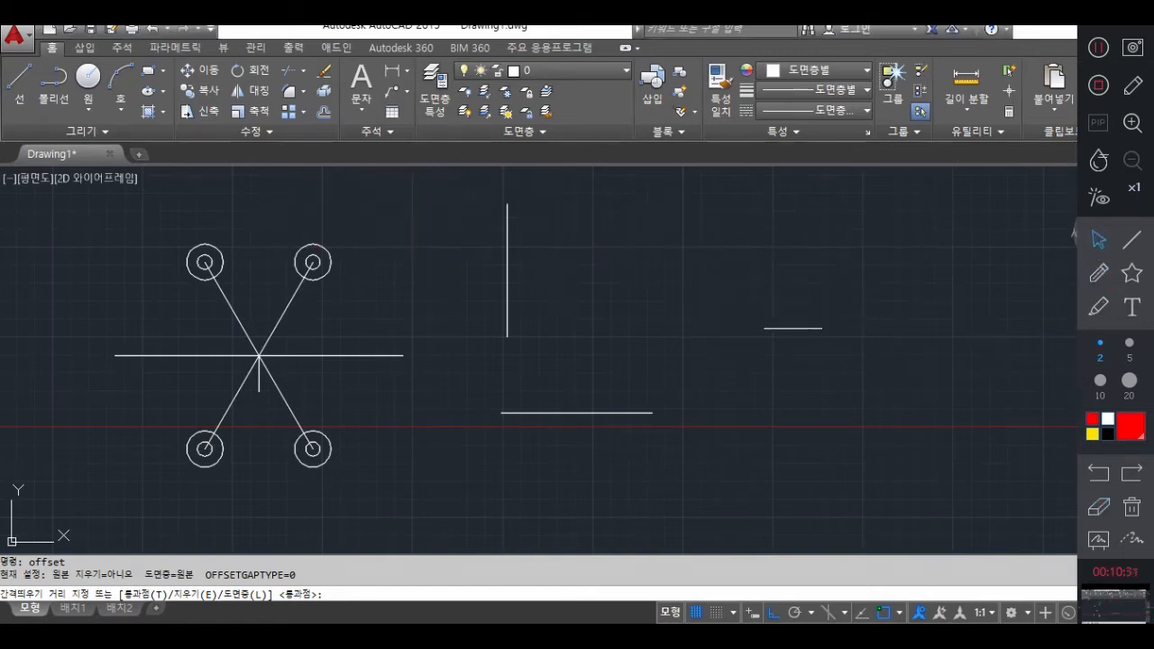
key(Escape)
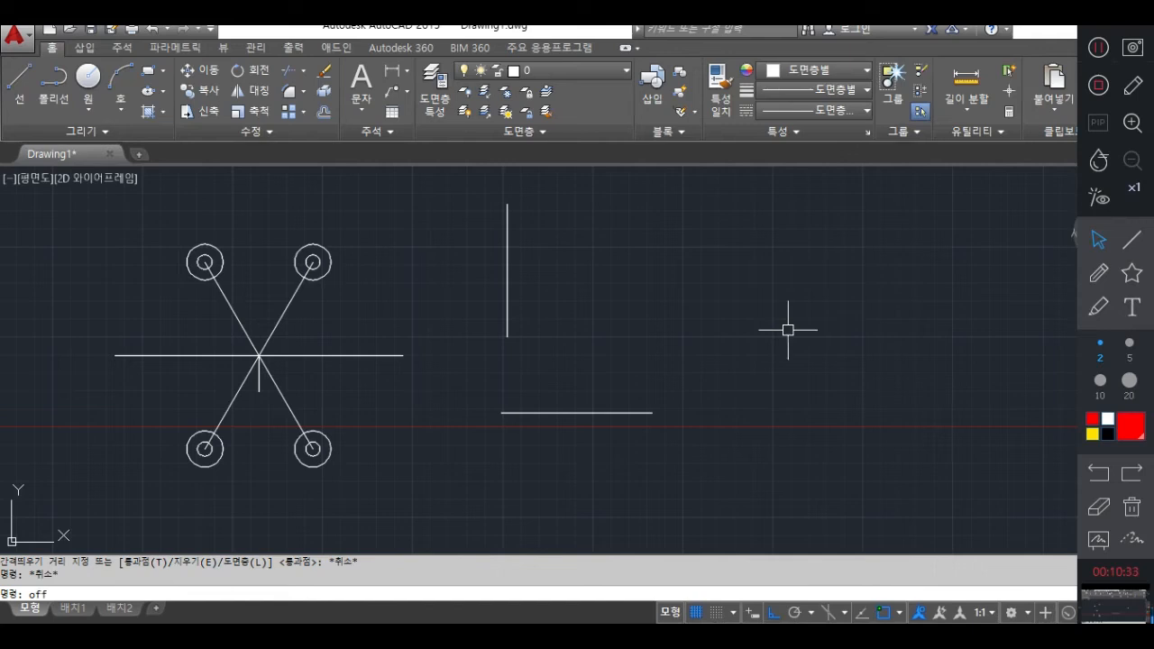
Offset the separate vertical line to its right three times in succession at a distance of 30.
key(Return)
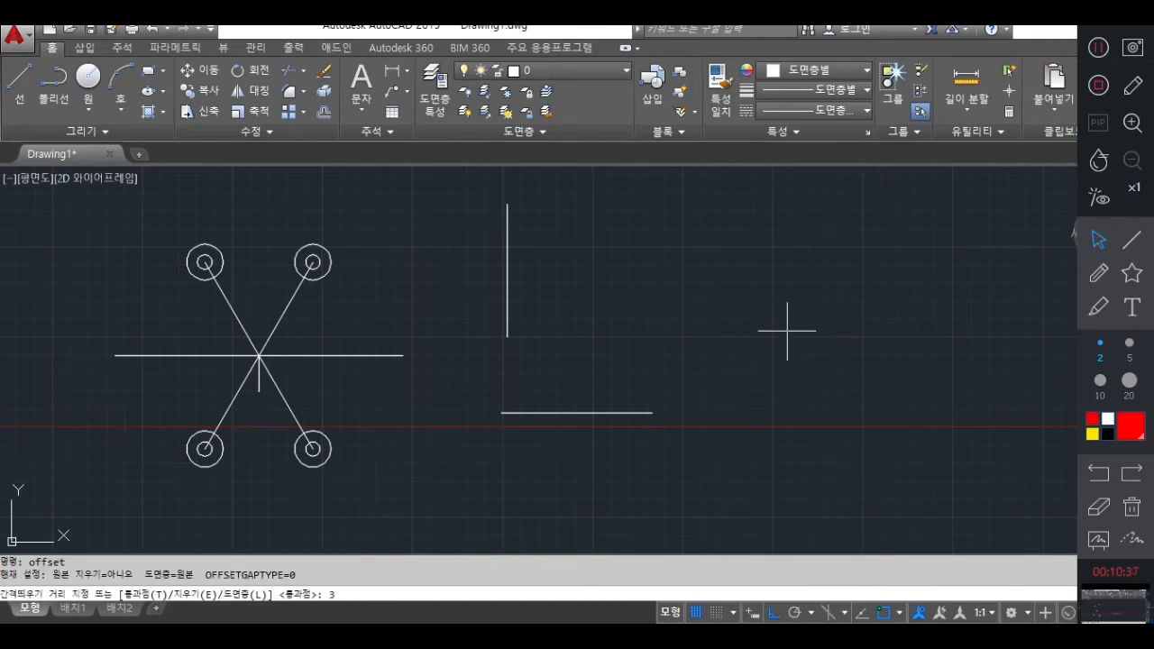
key(Return)
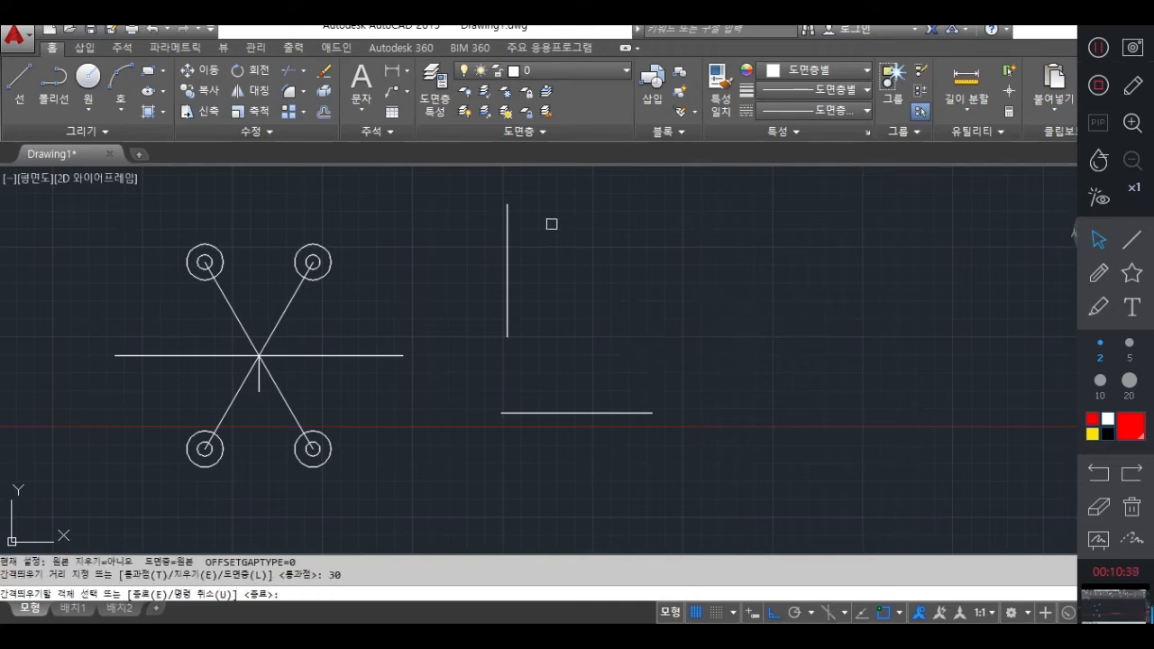
click(509, 265)
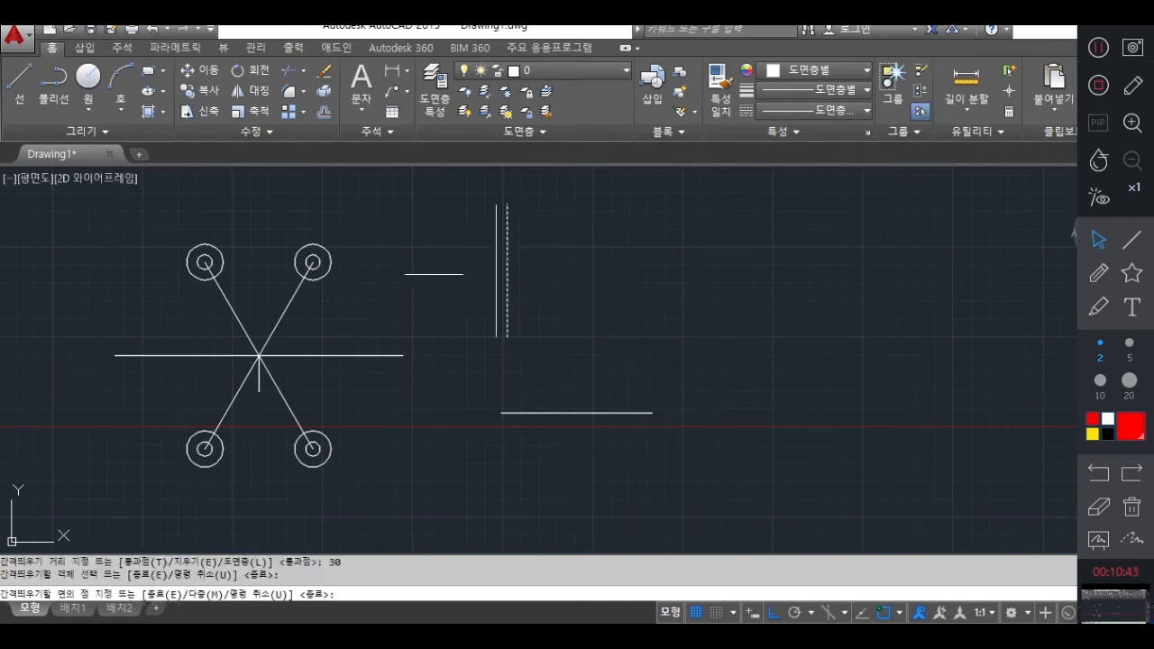
click(828, 262)
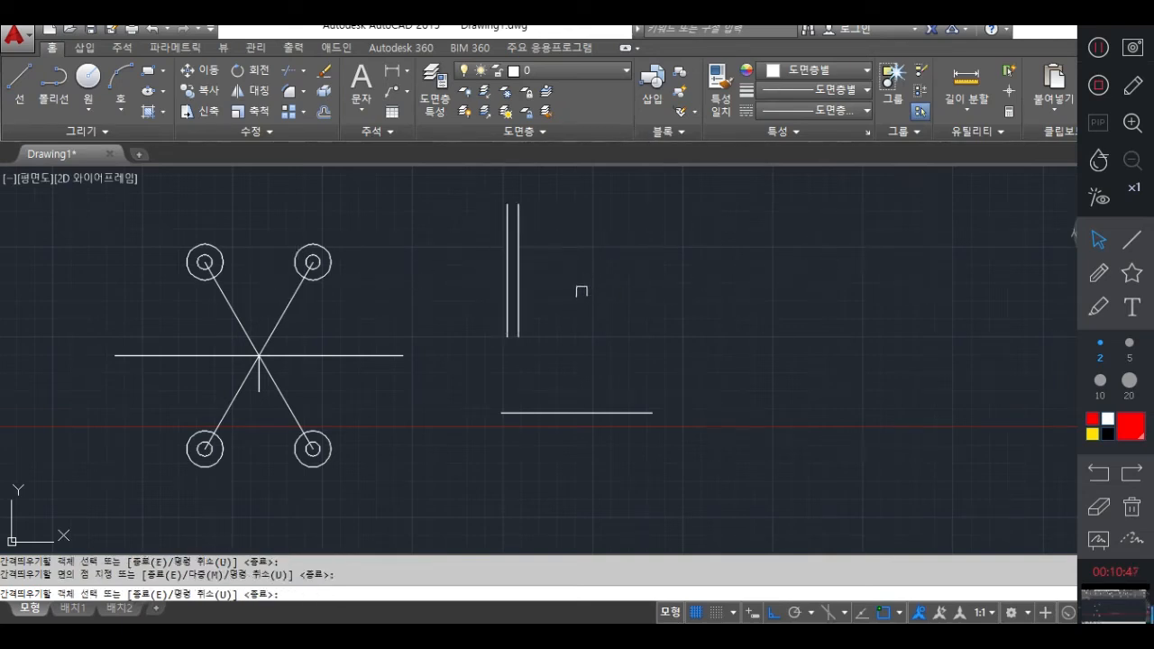
click(522, 282)
click(546, 283)
click(530, 282)
click(612, 287)
Offset the horizontal line below upward three times in succession at the same distance of 30 and end the command.
click(595, 413)
click(599, 397)
click(601, 402)
click(608, 386)
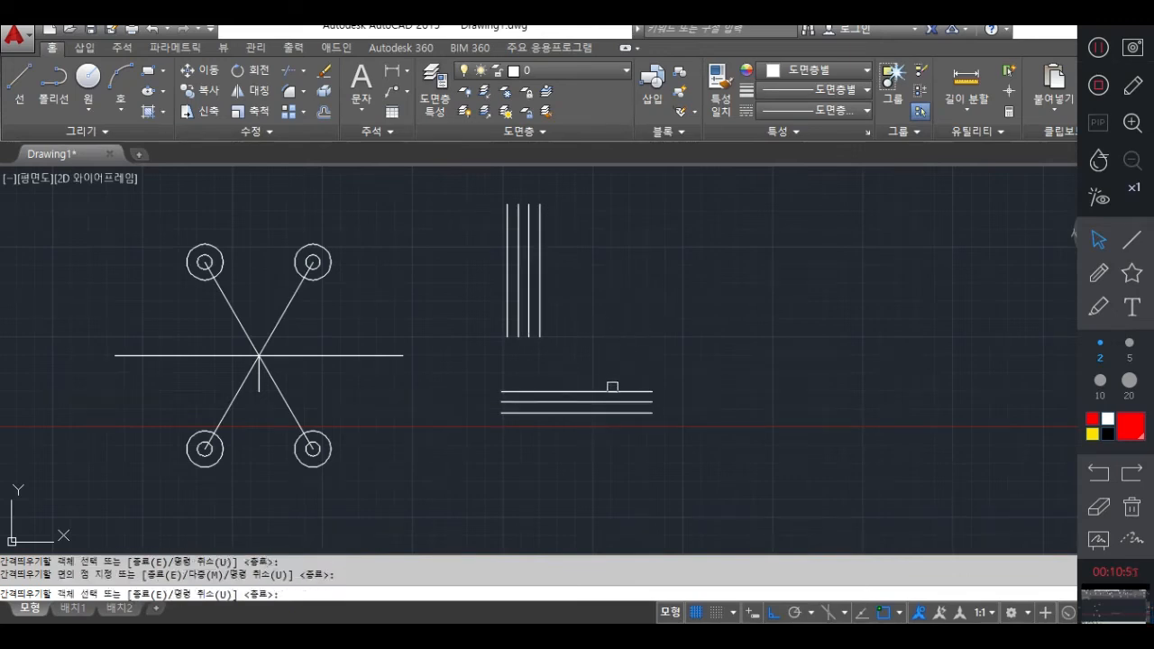
click(651, 393)
click(672, 377)
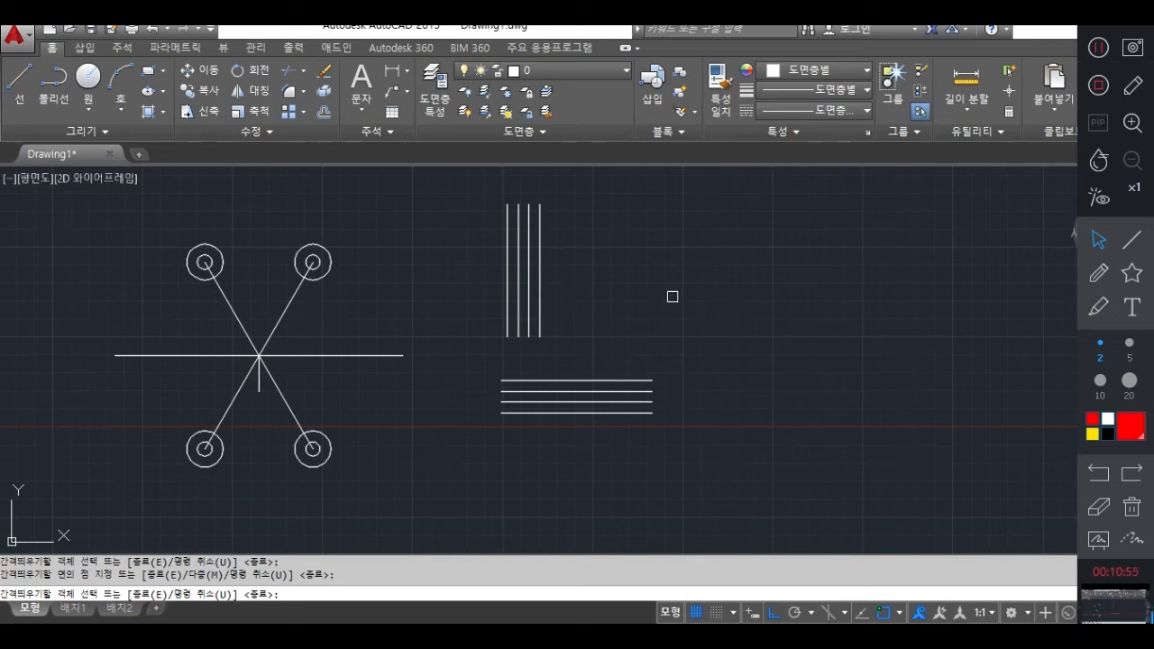
key(Return)
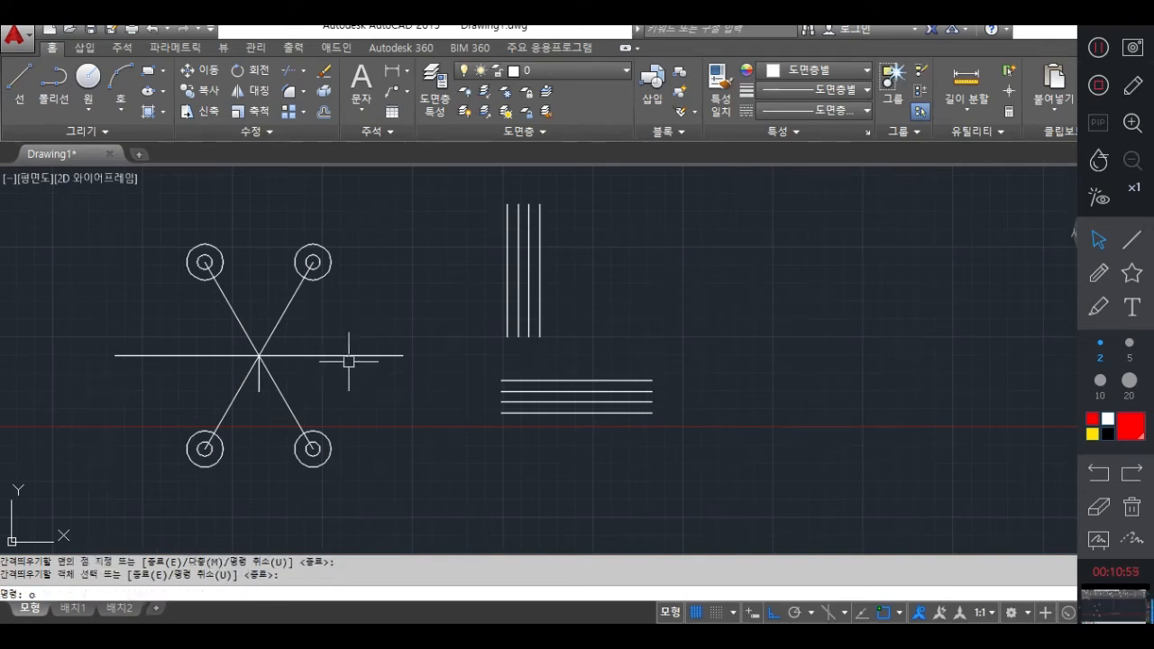
key(Escape)
Draw a large circle in the empty space to the right of the offset vertical lines.
text(c)
key(Return)
click(702, 299)
click(772, 330)
drag(806, 270, 758, 311)
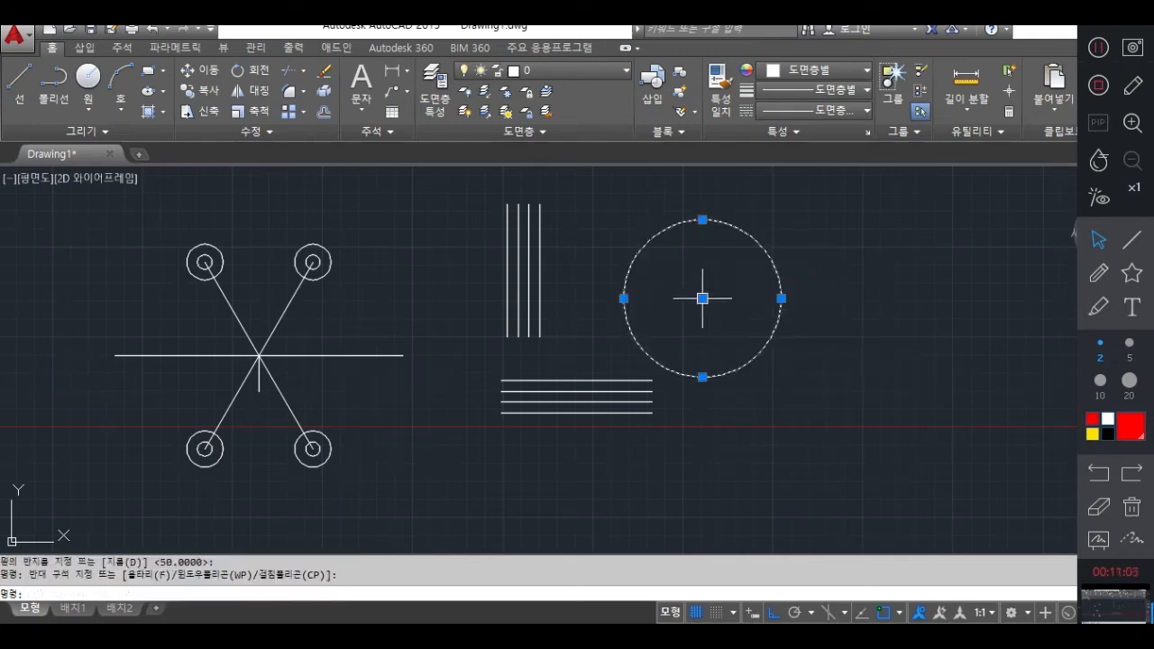
key(Escape)
key(Escape)
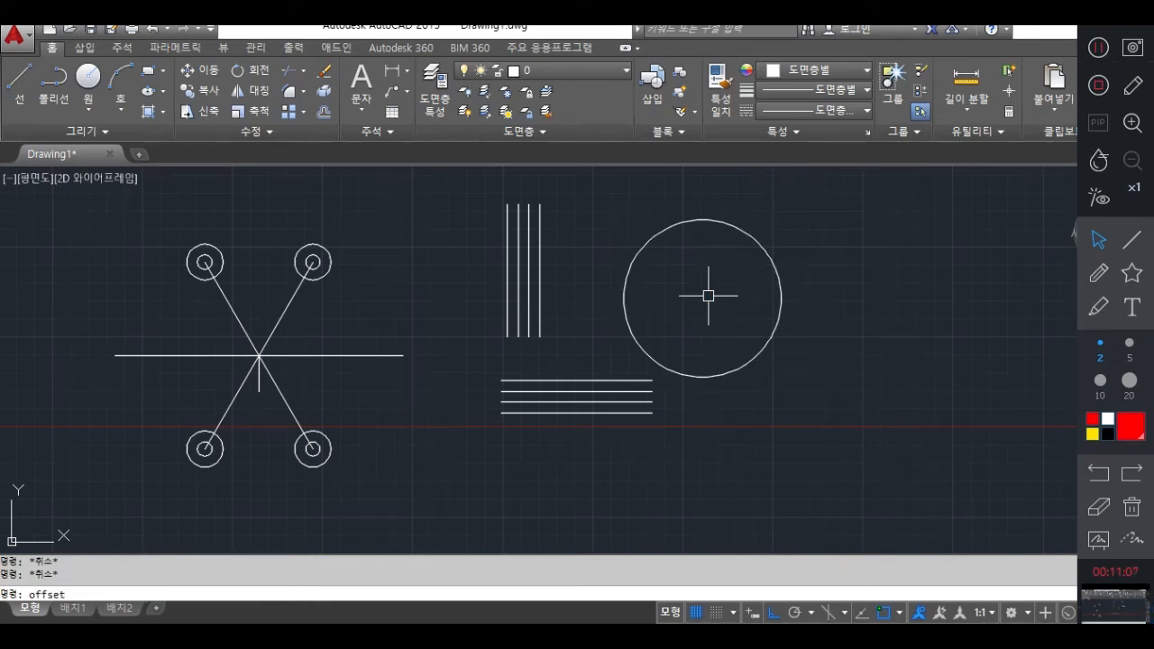
Offset the large circle inward once at a distance of 50.
text(offset)
key(Return)
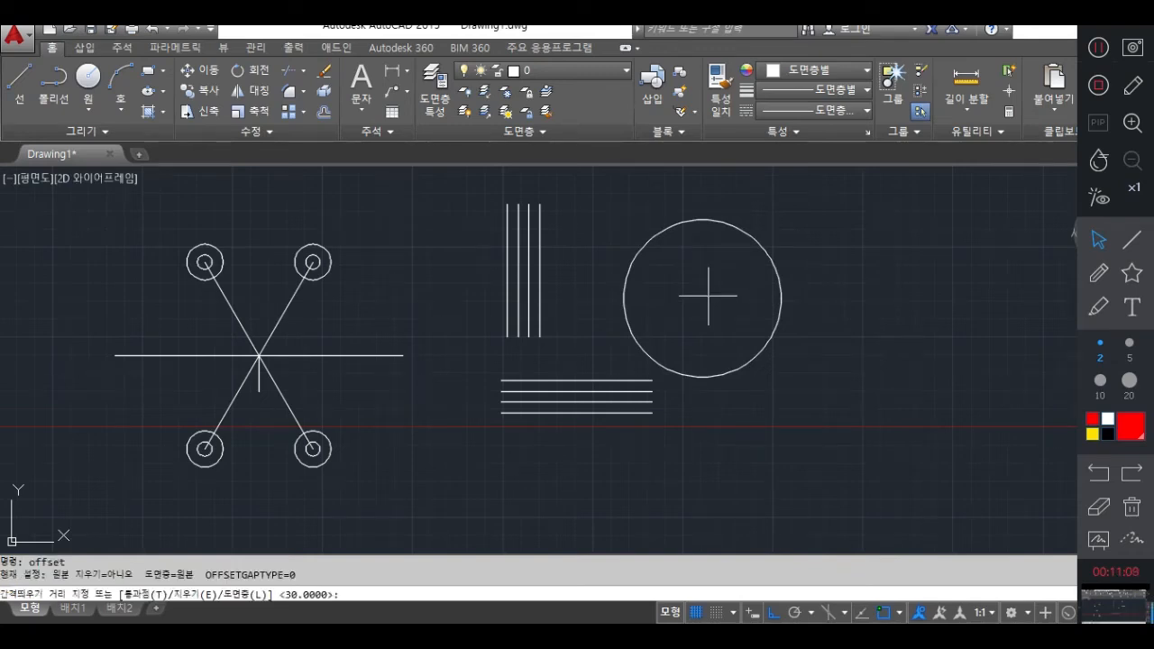
key(Return)
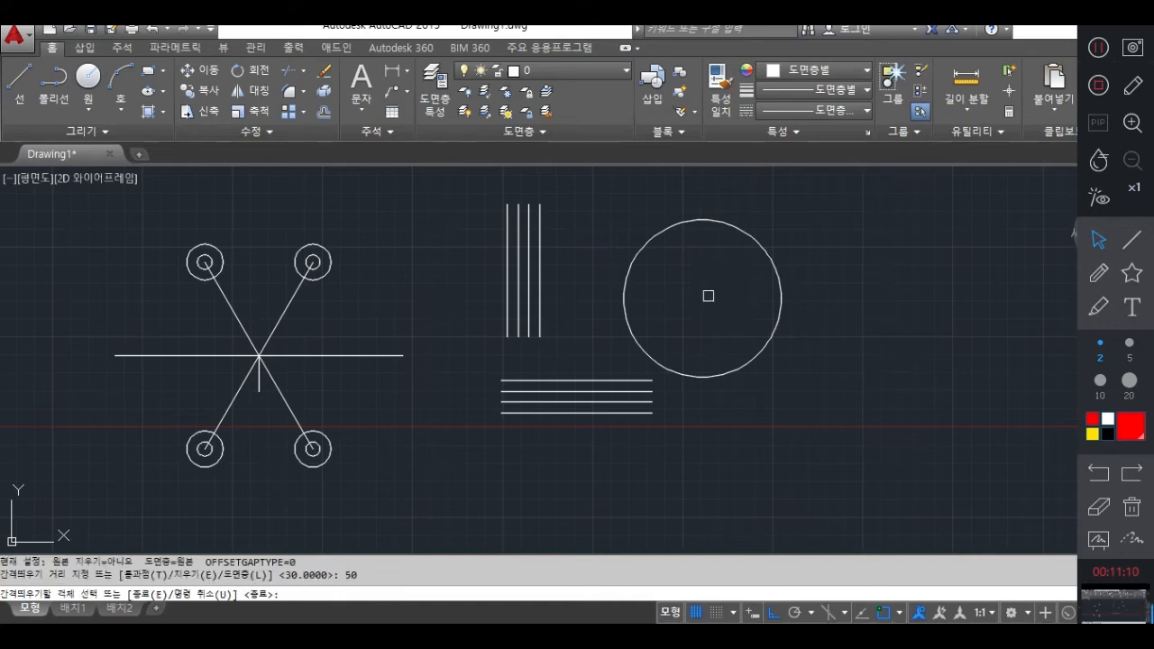
click(762, 263)
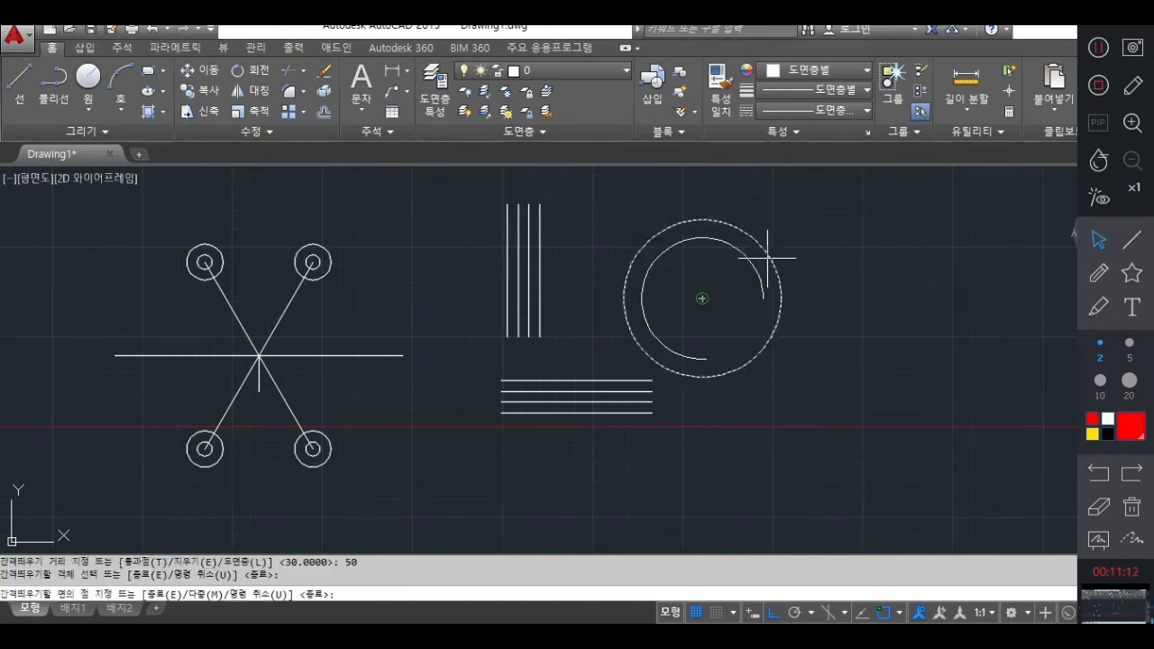
click(726, 296)
Offset the original circle outward four times in succession at the same distance of 50 and end the command.
click(767, 253)
click(805, 234)
click(786, 248)
click(805, 242)
click(806, 245)
click(843, 239)
click(821, 239)
click(876, 237)
key(space)
mouse_move(838, 349)
middle_down()
mouse_move(727, 372)
mouse_move(796, 321)
middle_up()
mouse_move(639, 387)
middle_down()
mouse_move(686, 412)
mouse_move(632, 472)
middle_up()
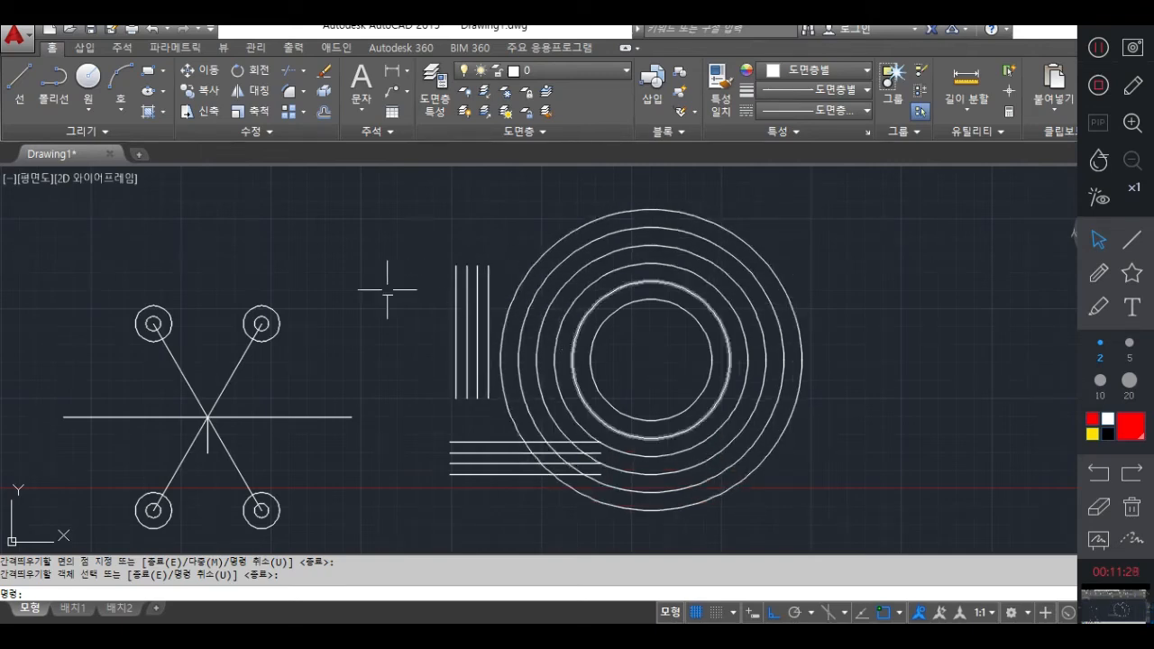
middle_drag(494, 439, 446, 423)
scroll(579, 369, up, 2)
scroll(535, 389, down, 2)
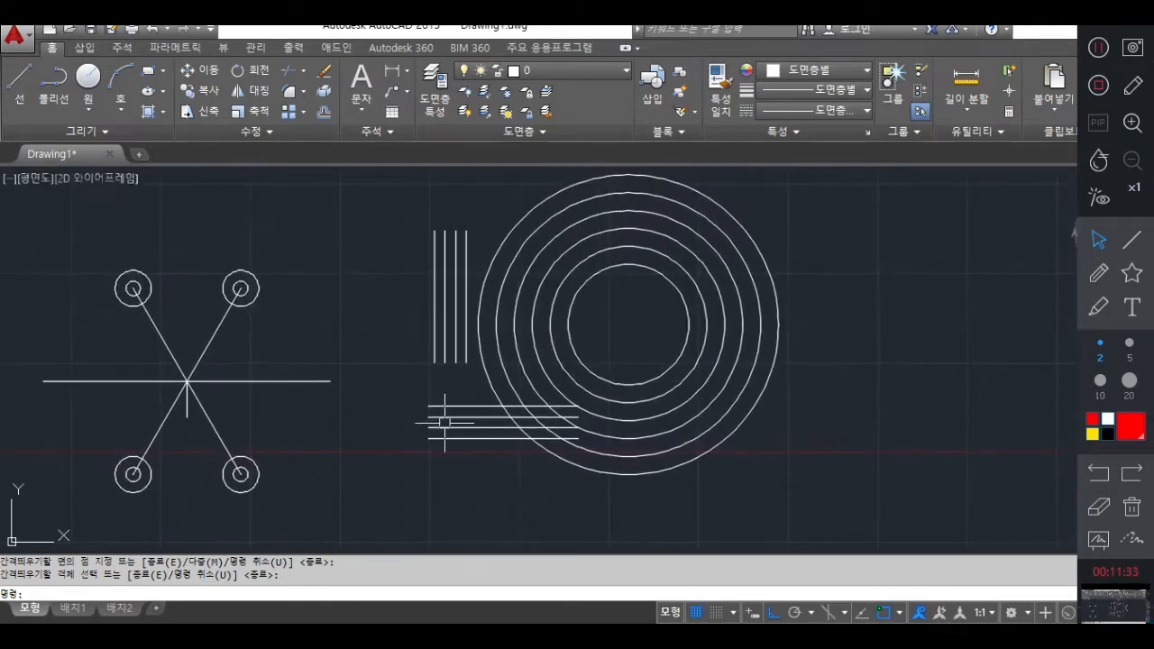
middle_drag(606, 375, 658, 387)
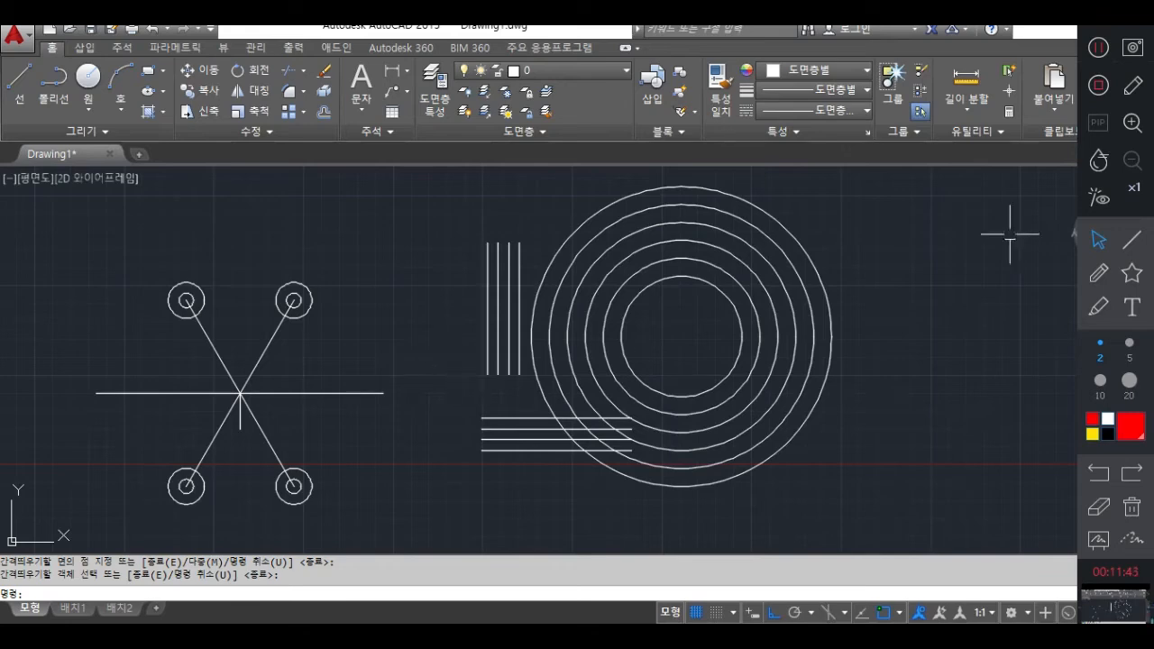
click(1098, 274)
drag(493, 384, 484, 372)
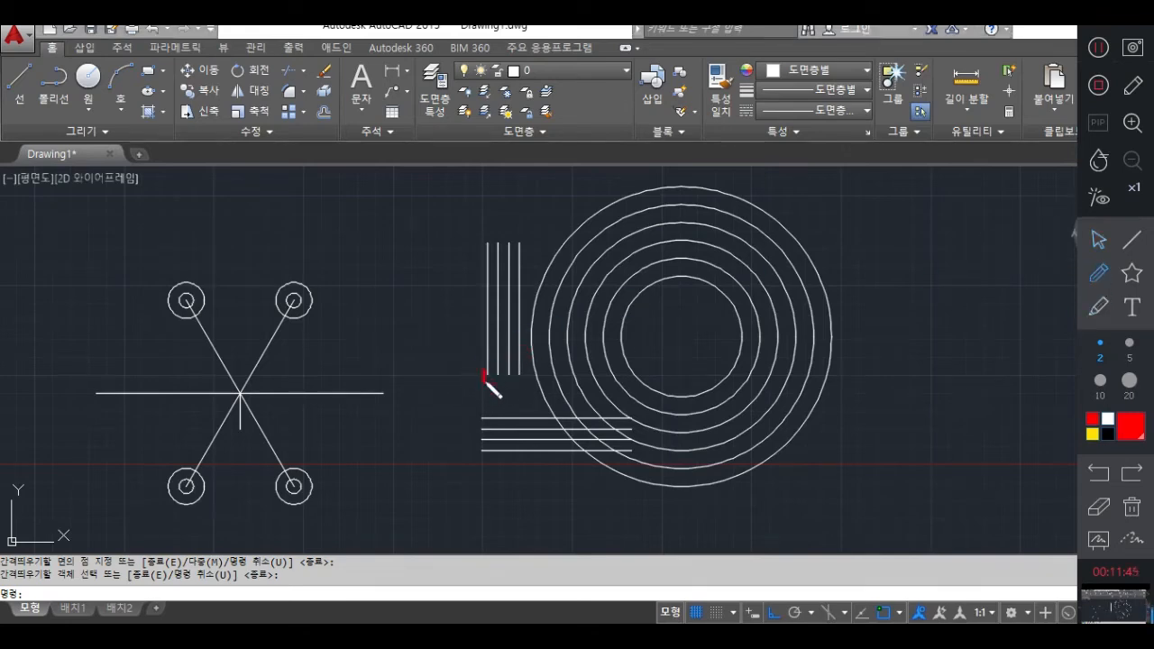
drag(485, 244, 464, 362)
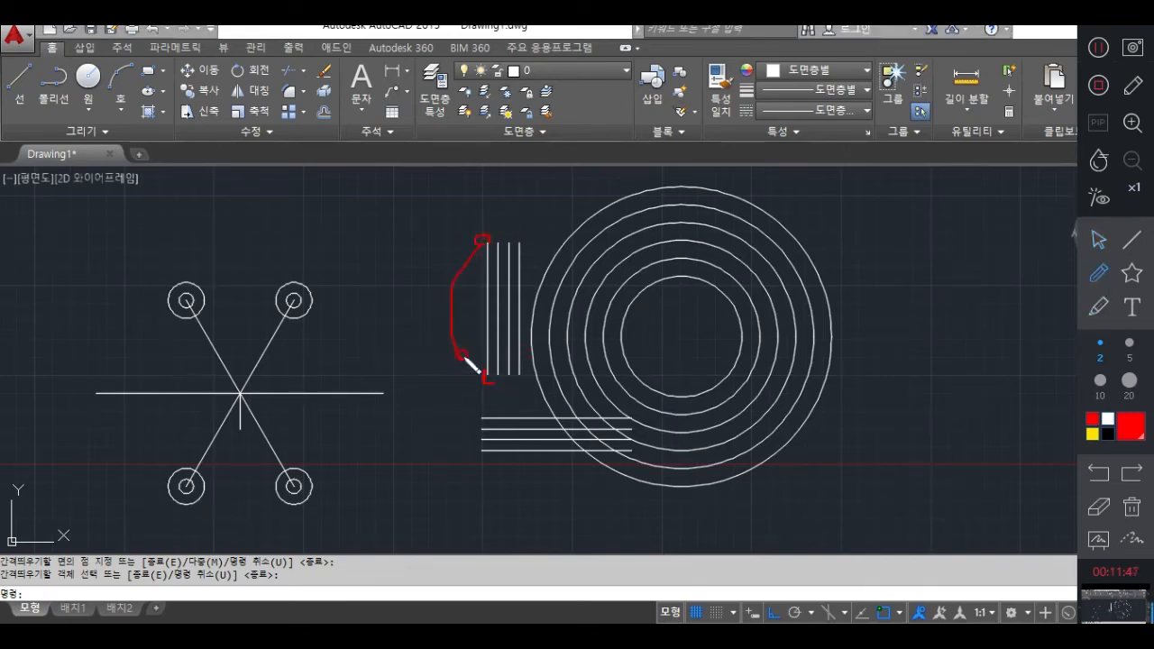
drag(781, 244, 817, 230)
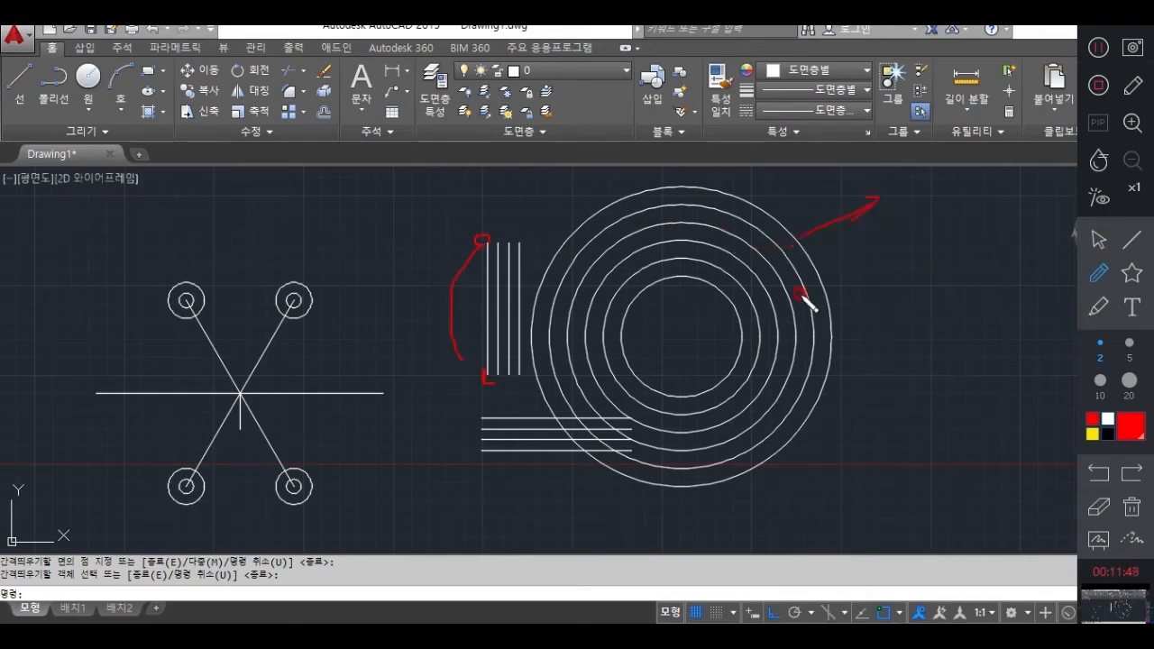
click(1103, 500)
click(866, 206)
click(833, 222)
mouse_move(655, 255)
mouse_down()
mouse_move(480, 231)
mouse_move(444, 352)
mouse_up()
click(477, 375)
click(1089, 288)
click(1093, 243)
Offset the outermost circle outward, using the full length of the leftmost vertical line as the picked offset distance.
scroll(577, 412, down, 1)
scroll(665, 398, up, 1)
text(offse)
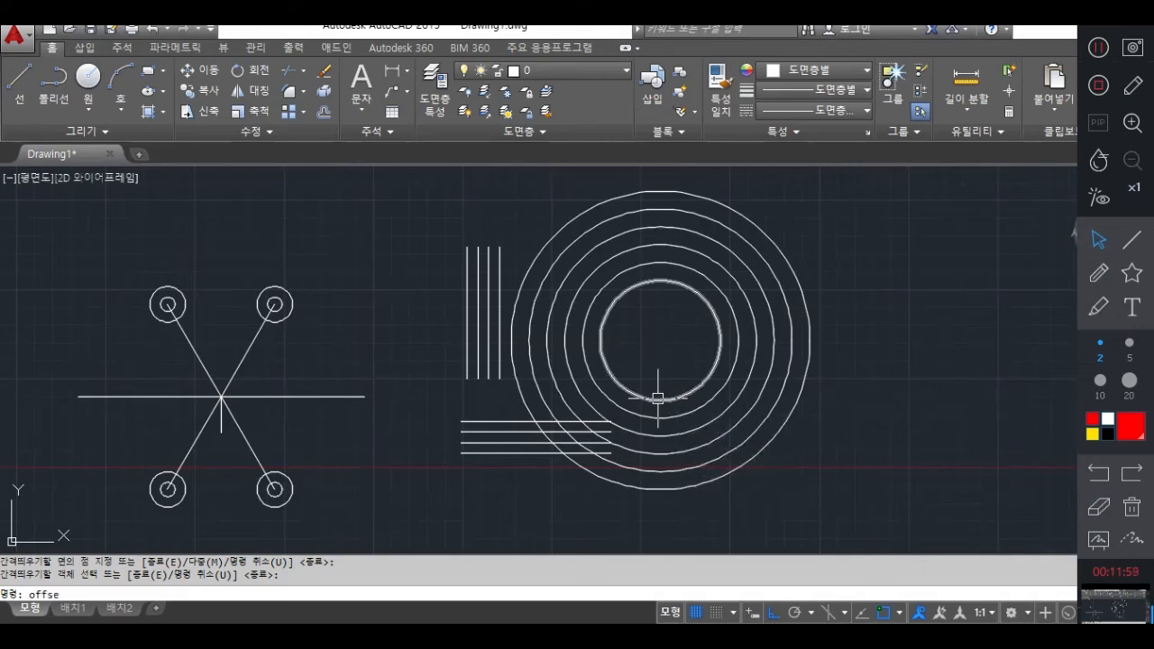
text(t)
key(Return)
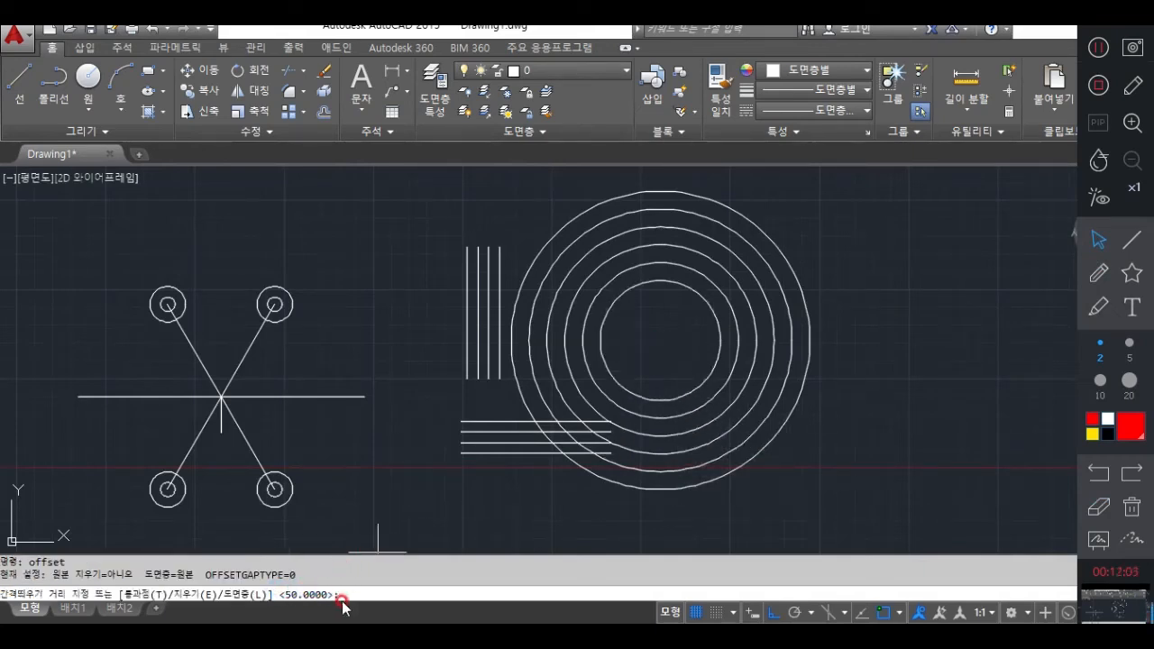
click(467, 379)
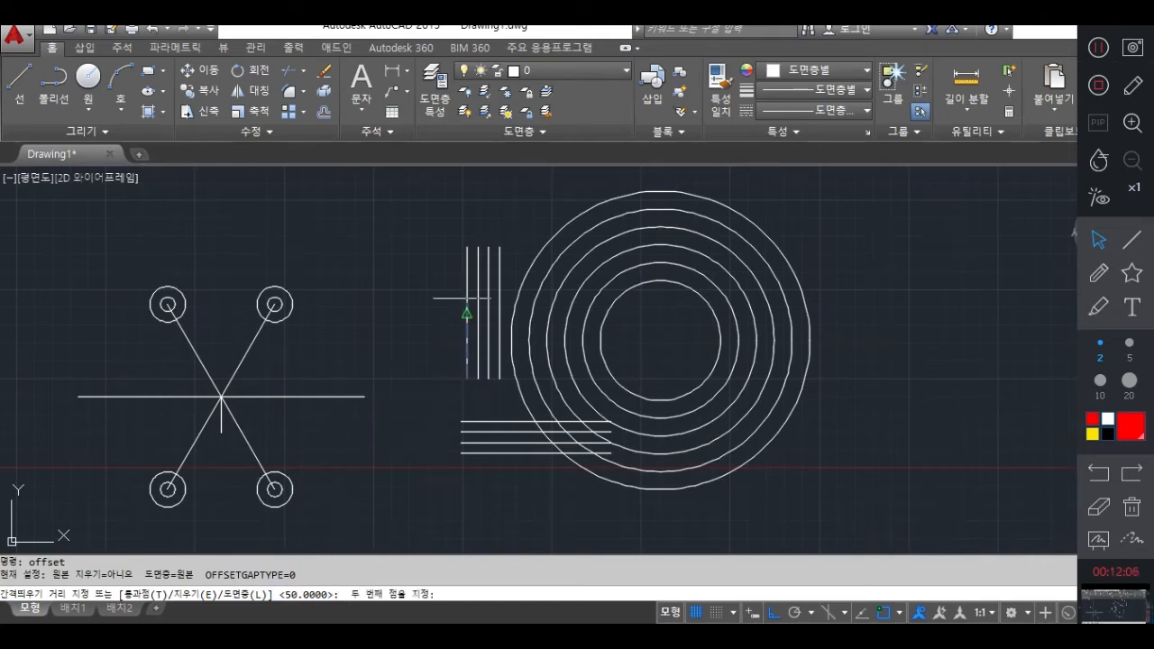
click(467, 249)
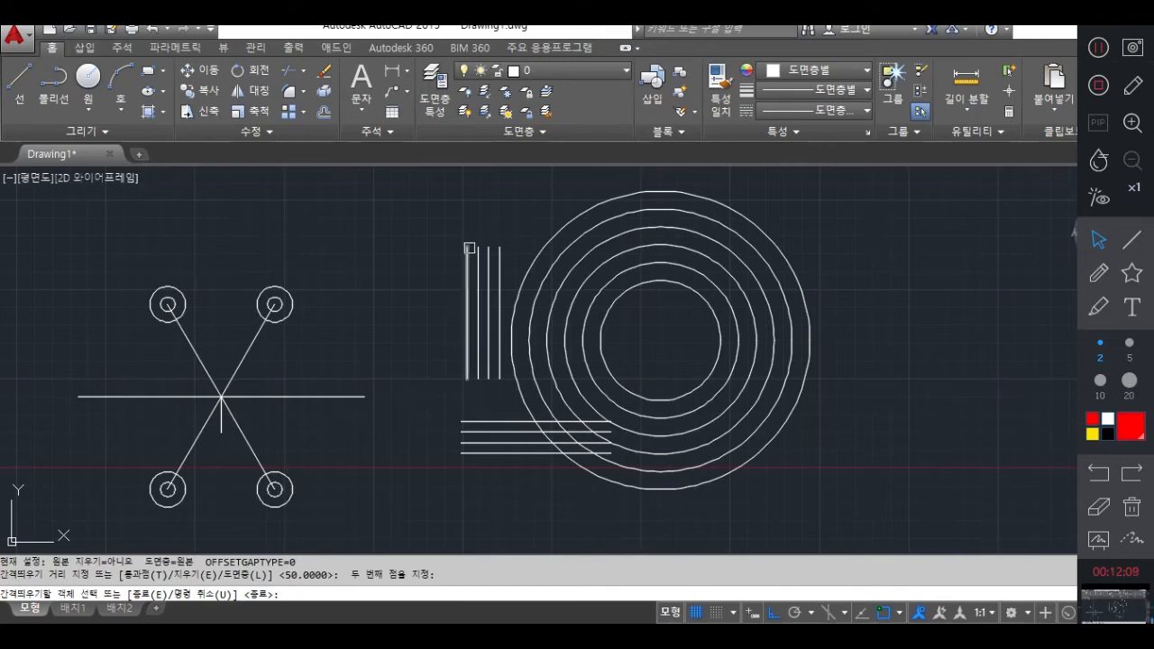
click(797, 260)
click(853, 256)
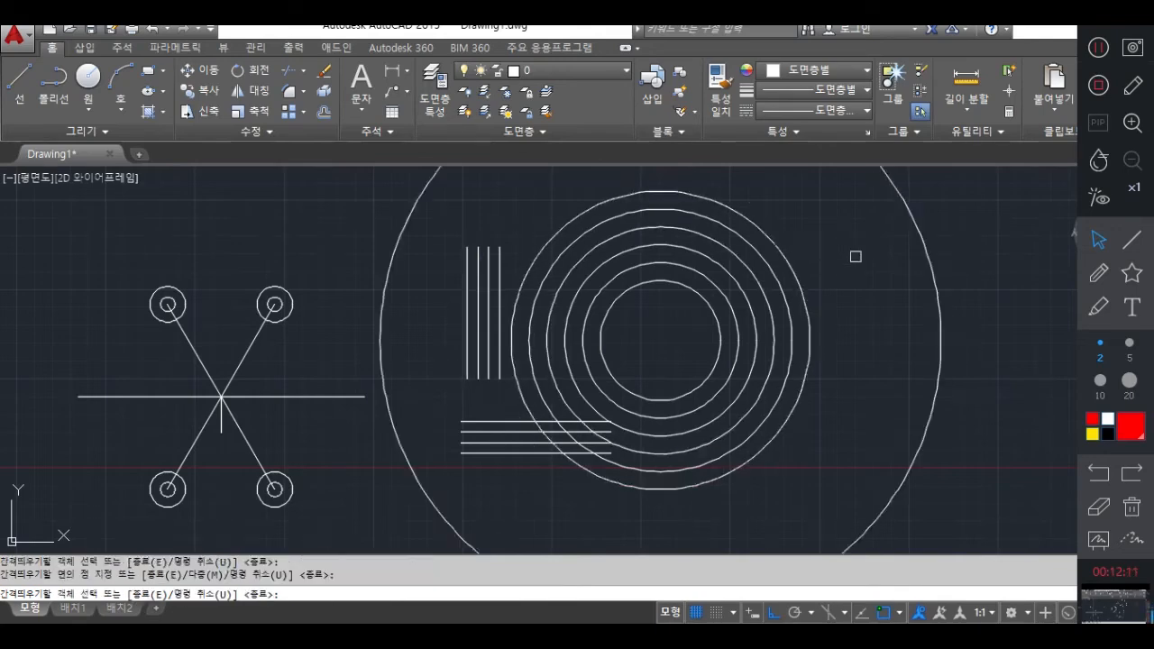
Offset the newest, largest circle outward once more at the same distance and end the command.
scroll(882, 263, down, 2)
click(913, 258)
click(985, 237)
middle_drag(860, 328, 682, 398)
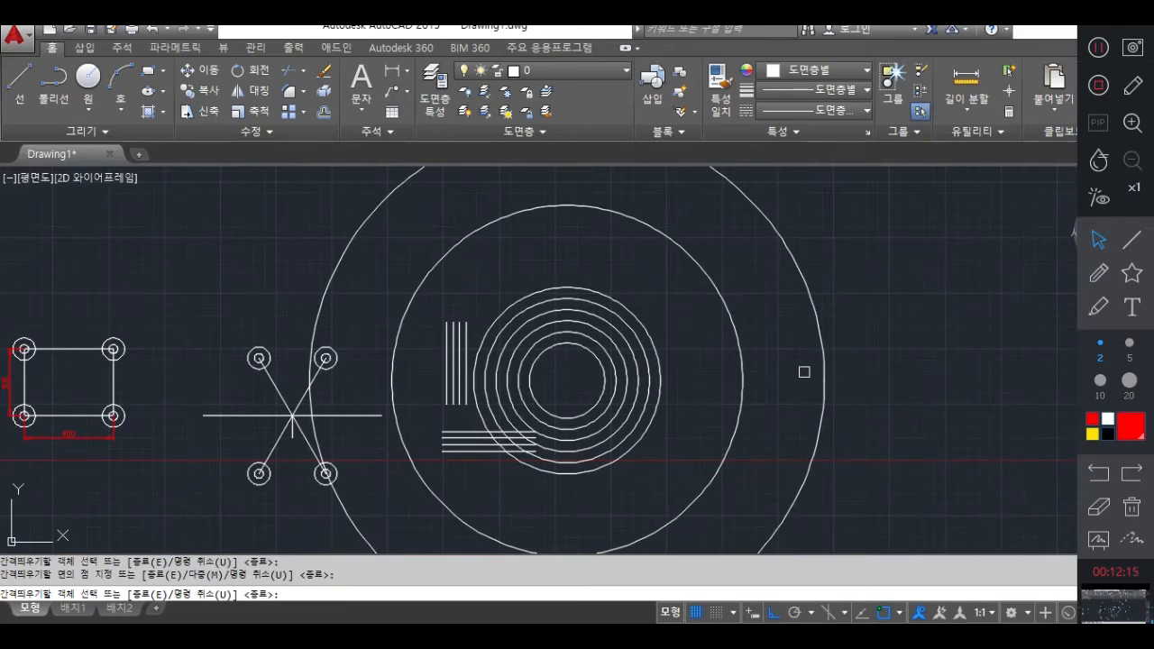
key(Return)
Draw a long horizontal line in the empty area above and to the left of the dimensioned rectangle.
scroll(794, 383, down, 2)
mouse_move(724, 417)
middle_down()
mouse_move(518, 518)
mouse_move(952, 513)
middle_up()
middle_drag(713, 438, 622, 372)
mouse_move(565, 402)
middle_down()
mouse_move(600, 441)
mouse_move(597, 492)
mouse_move(731, 415)
middle_up()
mouse_move(454, 420)
middle_down()
mouse_move(748, 539)
mouse_move(809, 535)
middle_up()
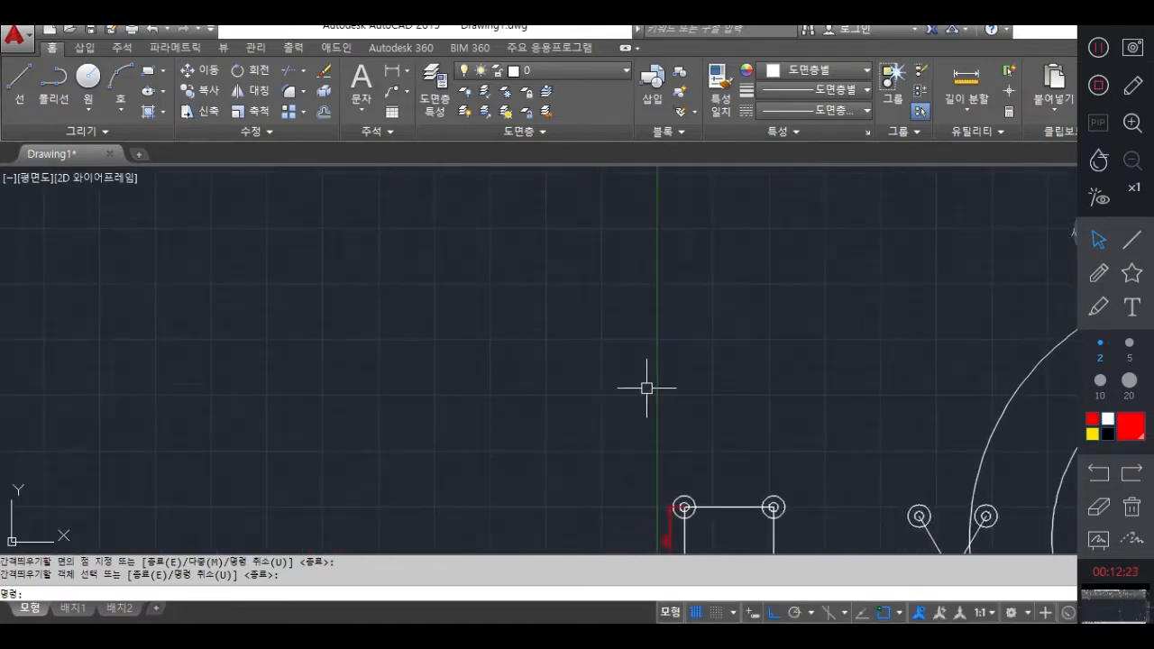
text(l)
key(Return)
click(219, 263)
click(602, 263)
key(Return)
Draw three shorter, separate horizontal lines one below another under the long line.
key(Return)
click(237, 301)
click(492, 301)
click(456, 341)
key(Return)
key(Return)
click(273, 384)
click(461, 384)
key(Return)
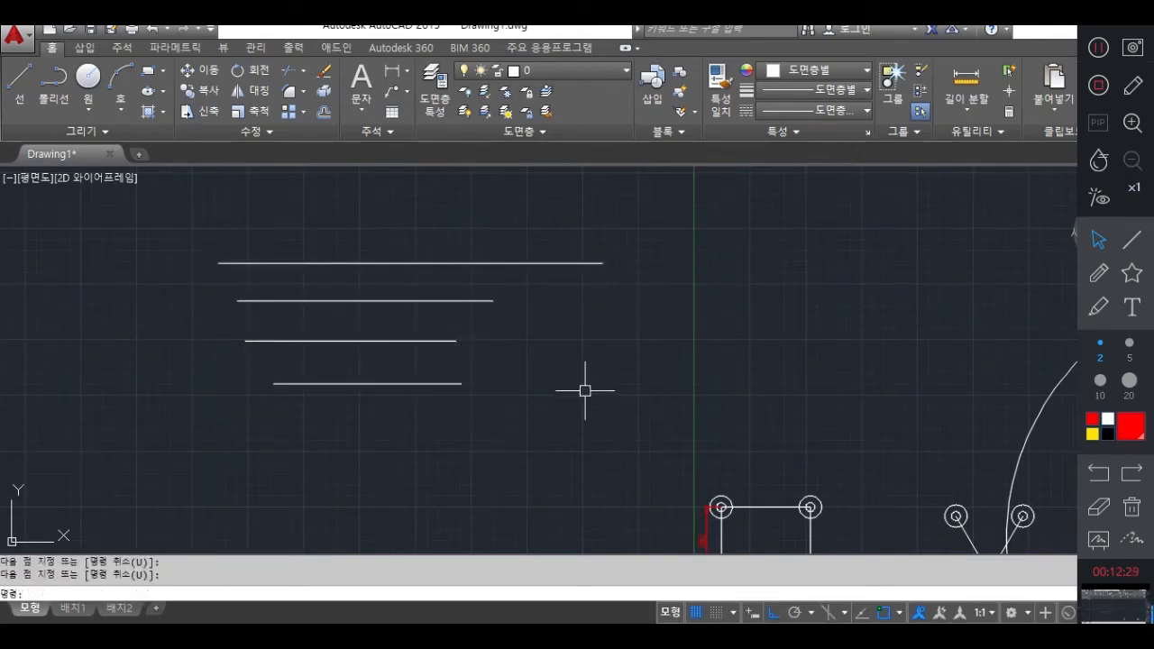
middle_drag(585, 391, 491, 391)
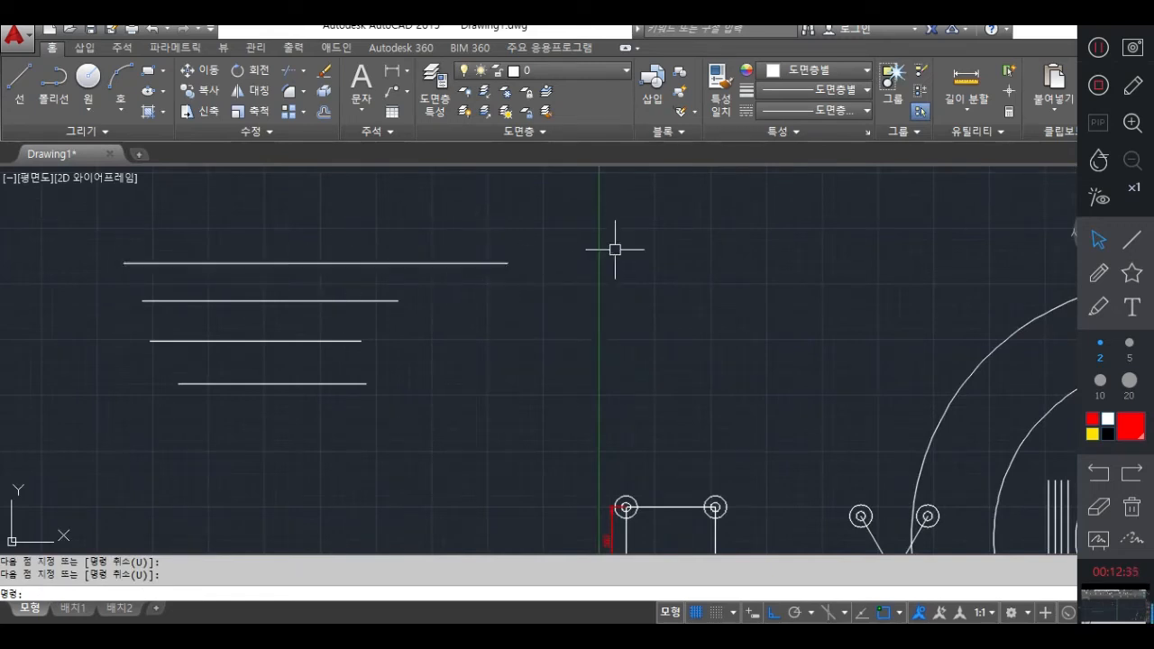
click(1098, 273)
drag(506, 267, 607, 257)
drag(447, 296, 521, 297)
drag(379, 344, 498, 330)
drag(377, 392, 483, 395)
mouse_move(432, 348)
mouse_down()
mouse_move(420, 362)
mouse_move(461, 352)
mouse_move(475, 369)
mouse_up()
drag(503, 361, 508, 366)
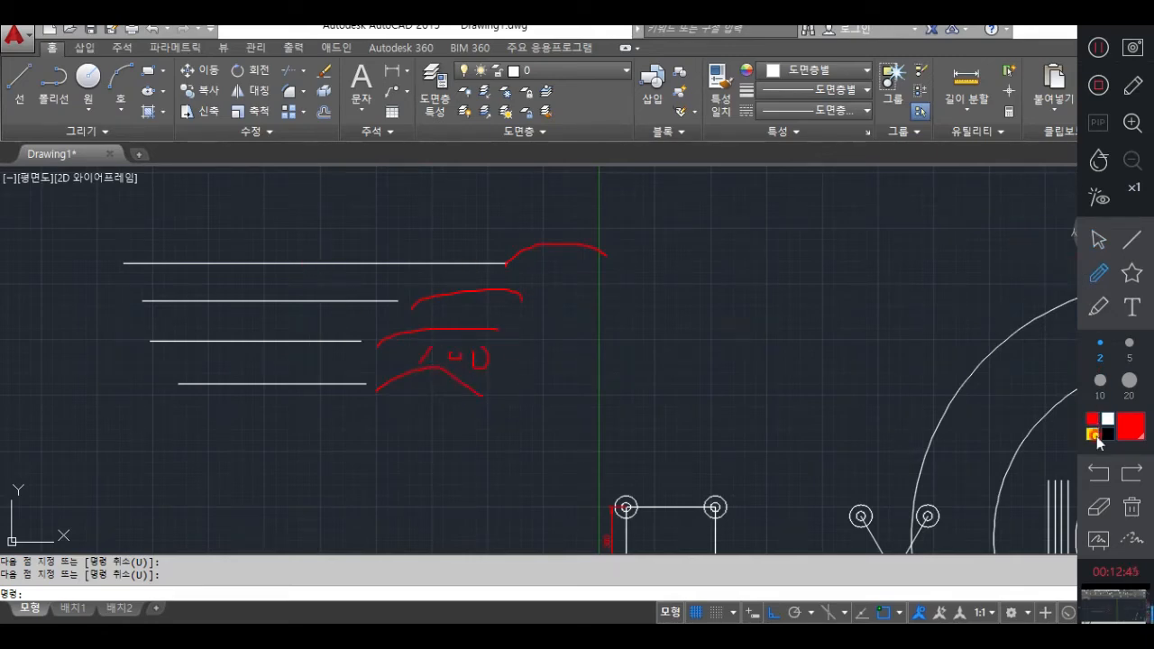
click(1100, 476)
click(1100, 475)
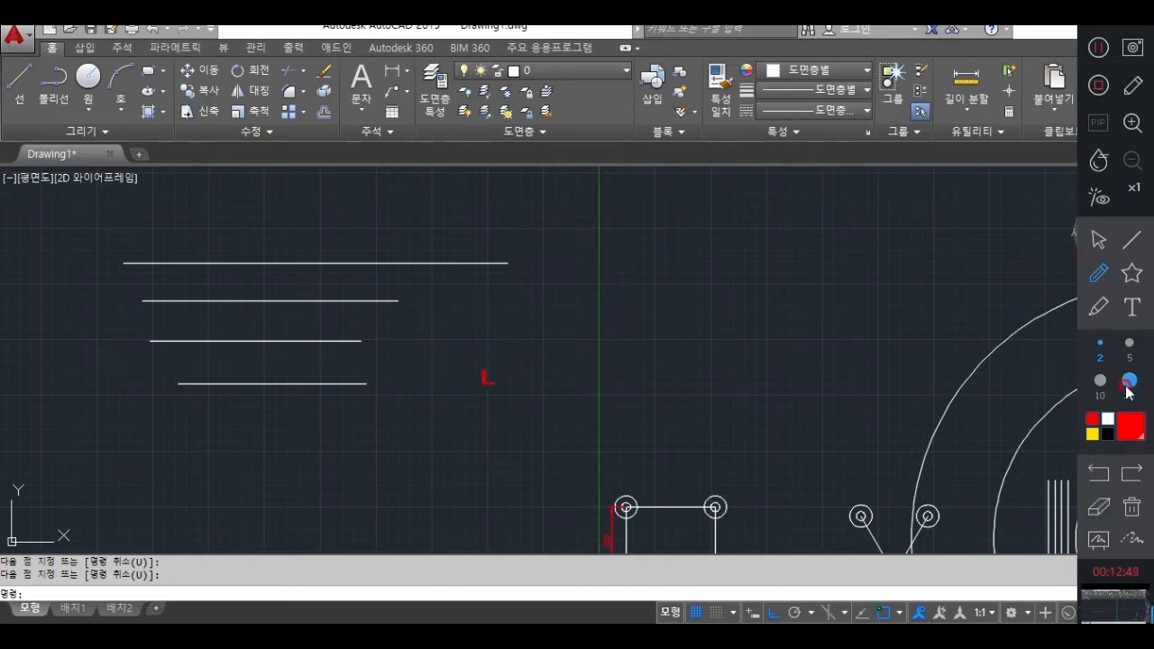
click(1099, 240)
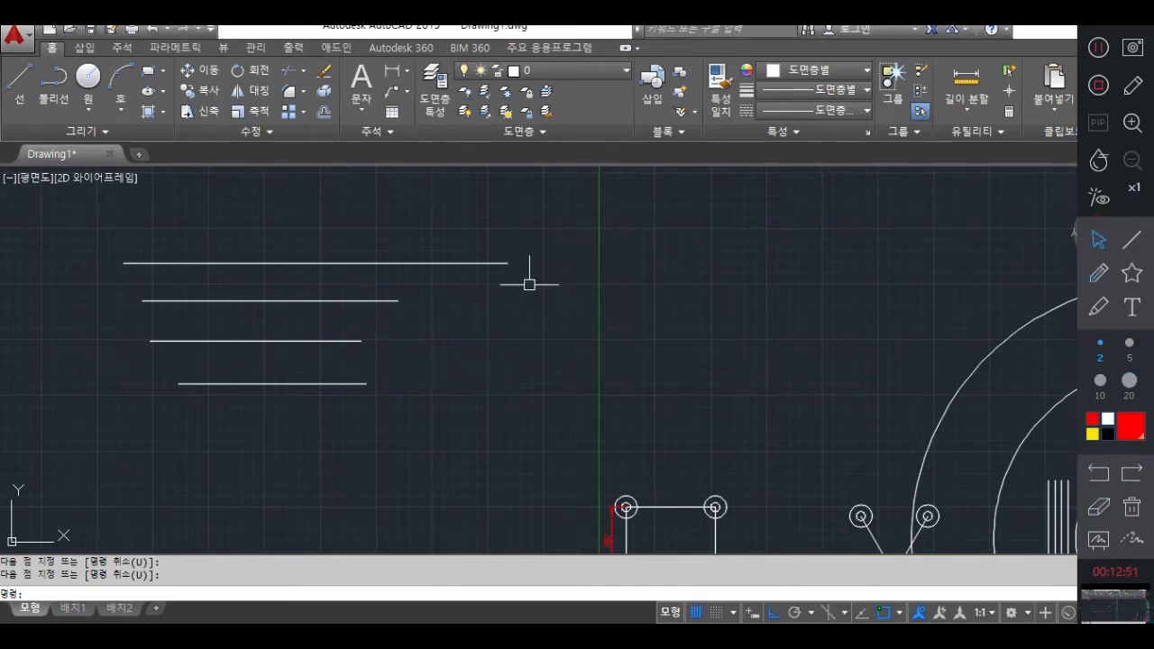
click(1099, 272)
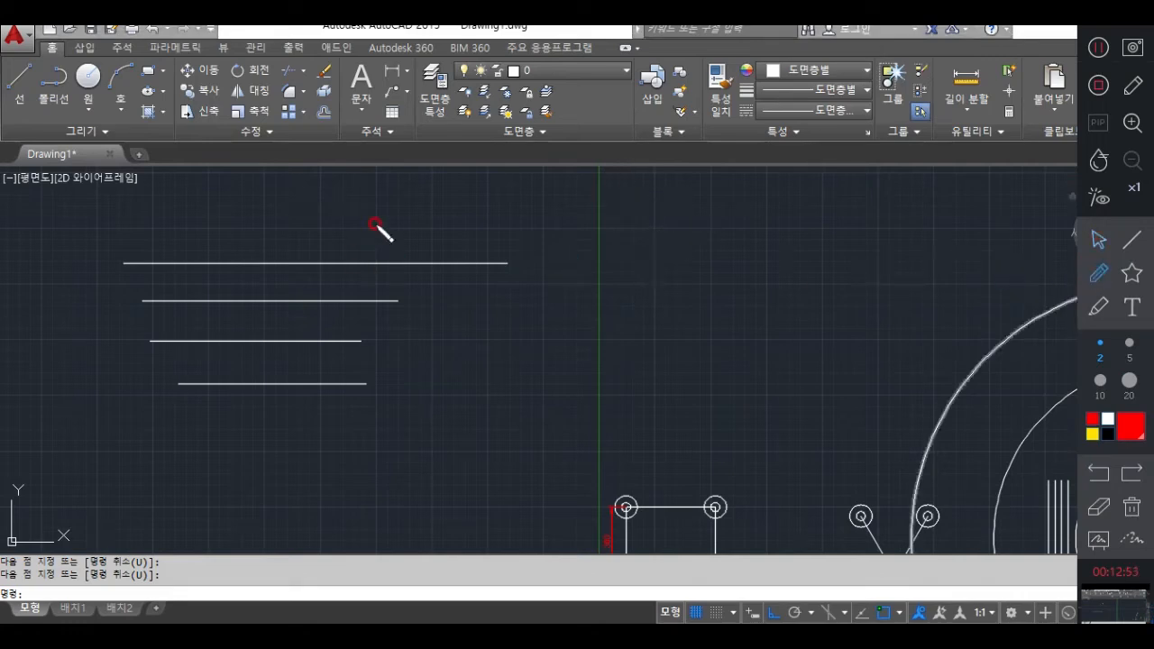
drag(350, 251, 327, 246)
drag(398, 209, 412, 248)
mouse_move(384, 221)
mouse_down()
mouse_move(474, 227)
mouse_move(492, 242)
mouse_up()
drag(509, 233, 570, 252)
drag(587, 206, 624, 239)
drag(306, 268, 651, 270)
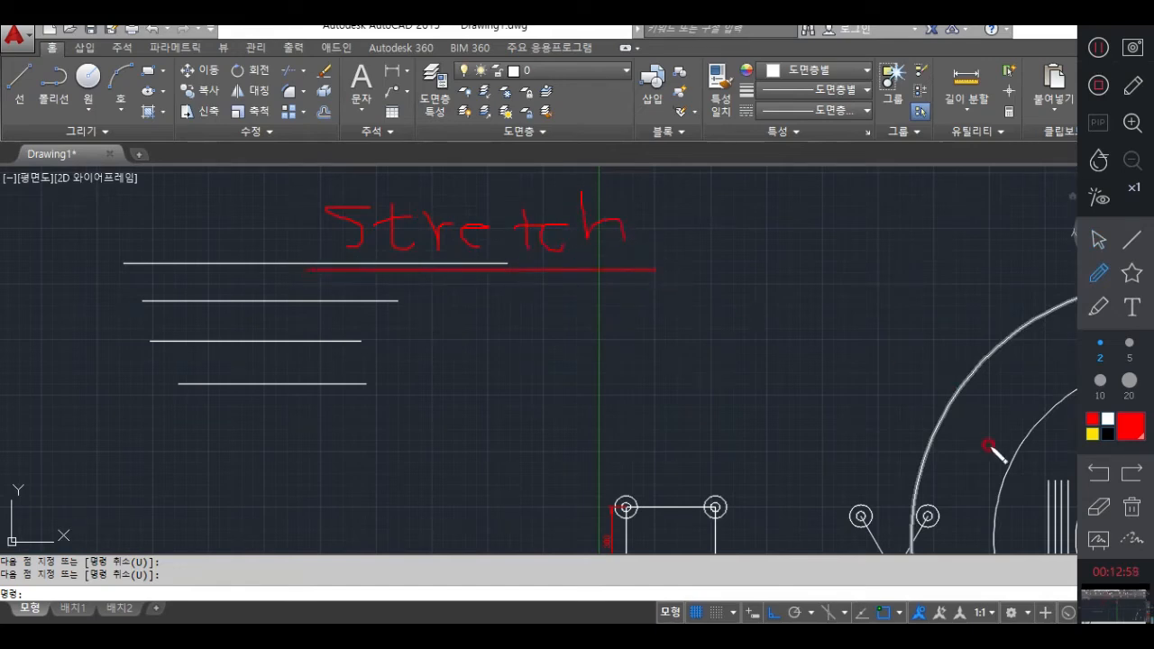
click(1096, 474)
click(1096, 476)
click(1095, 475)
click(1094, 475)
click(1094, 475)
click(1094, 476)
click(1093, 476)
click(1094, 475)
click(1094, 476)
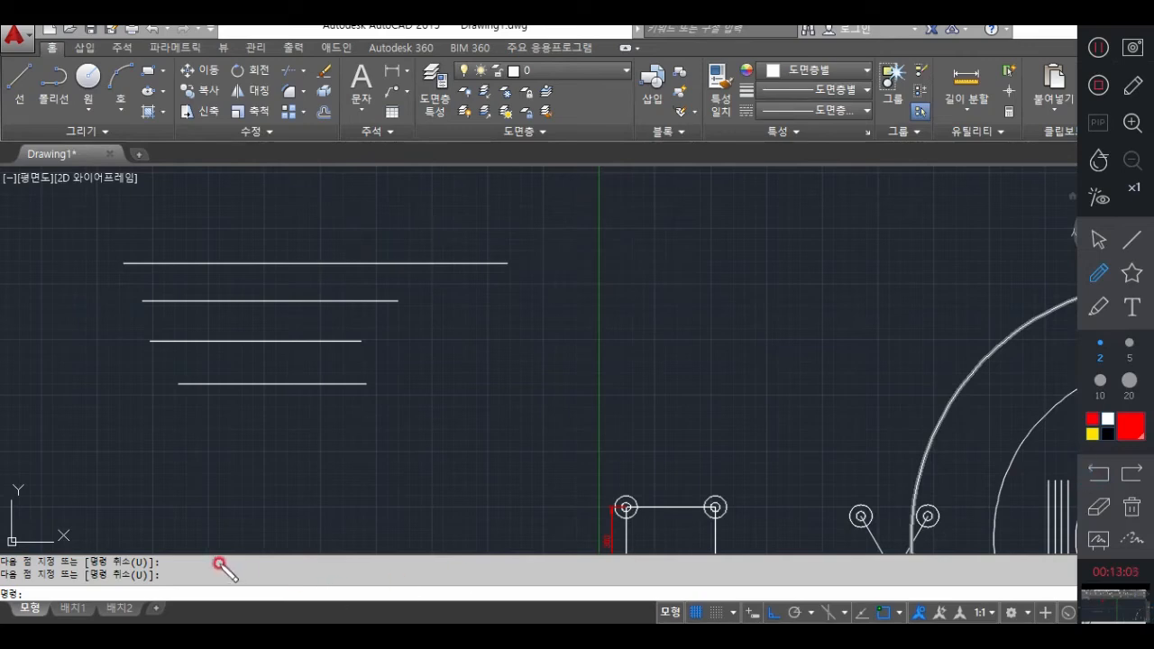
click(1093, 242)
Stretch the four horizontal lines with a window enclosing them, shifting them about 1128 units to the right.
click(130, 594)
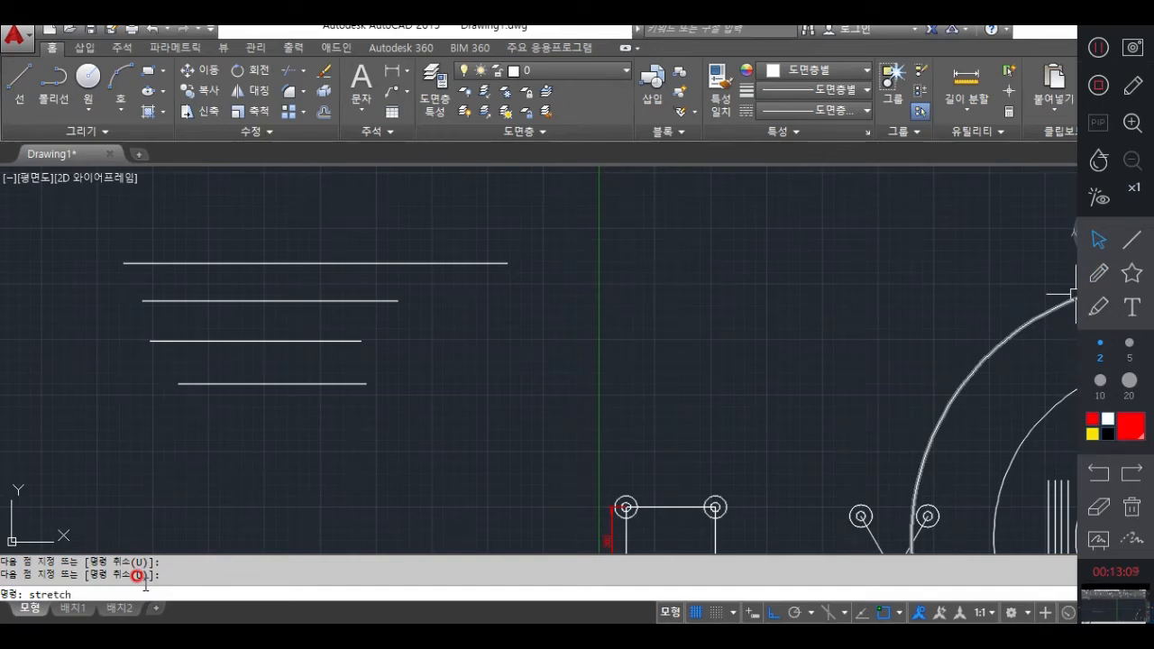
key(Return)
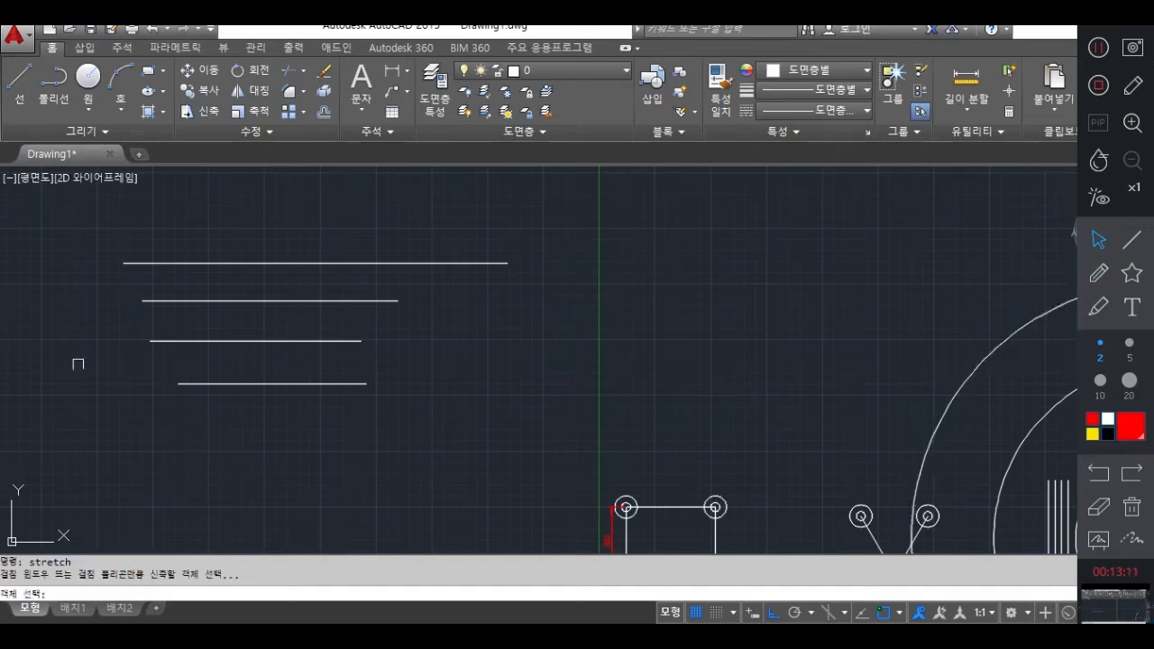
click(74, 226)
click(504, 402)
key(Return)
click(172, 426)
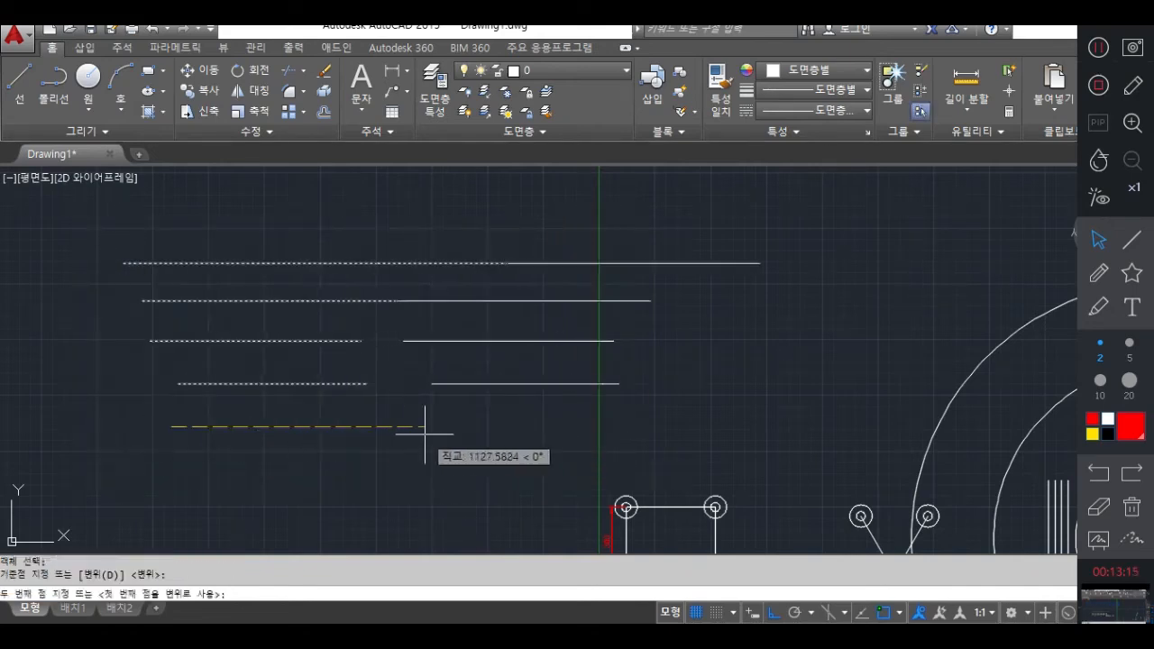
click(425, 426)
middle_drag(472, 320, 216, 342)
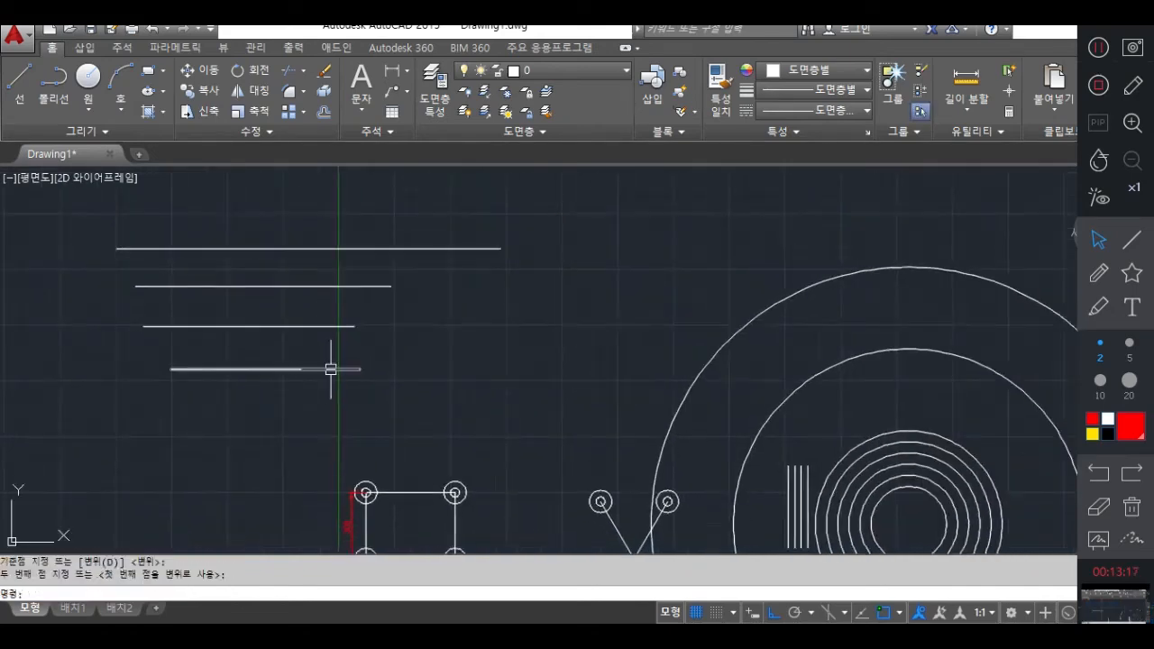
key(Return)
click(526, 229)
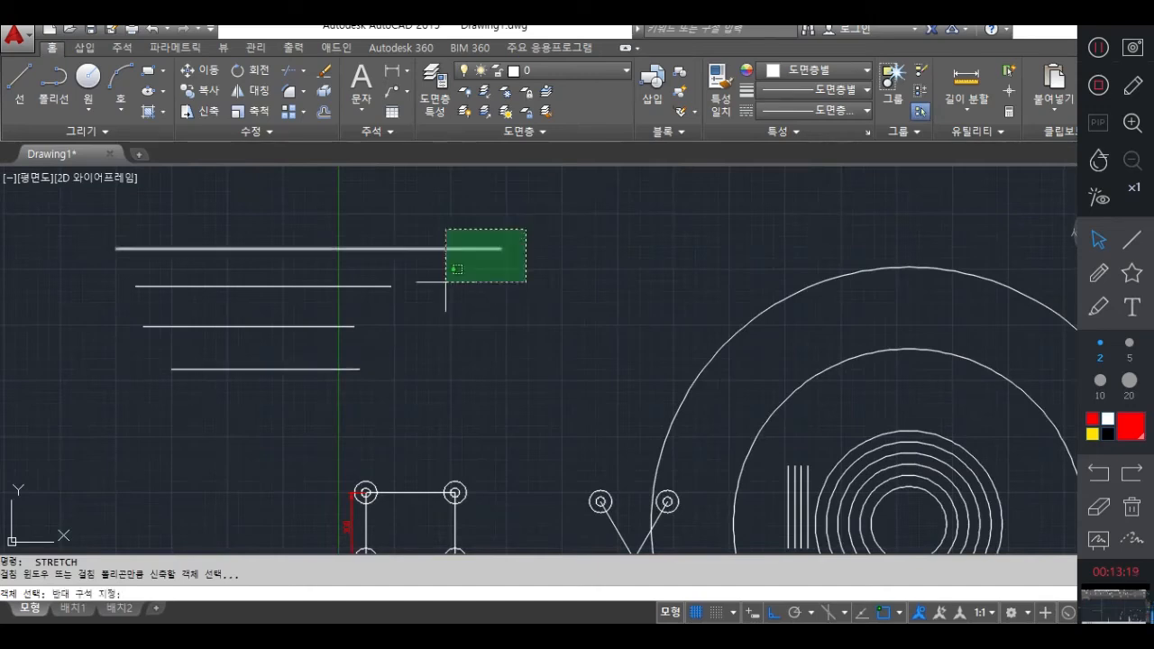
click(215, 412)
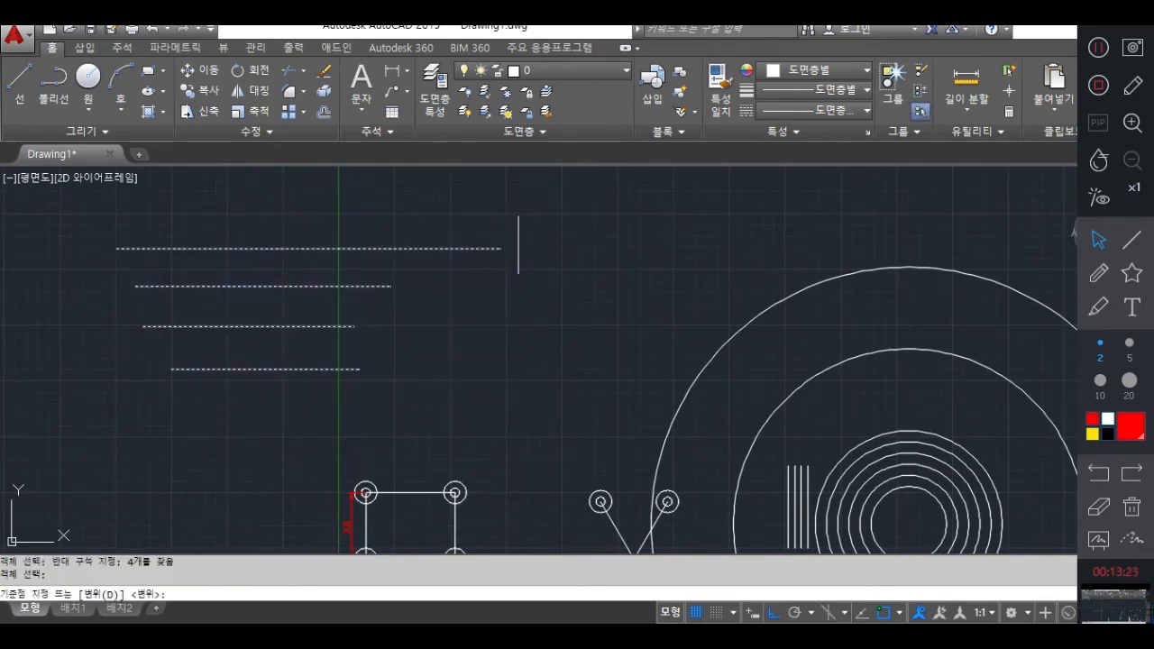
click(501, 249)
text(@100,)
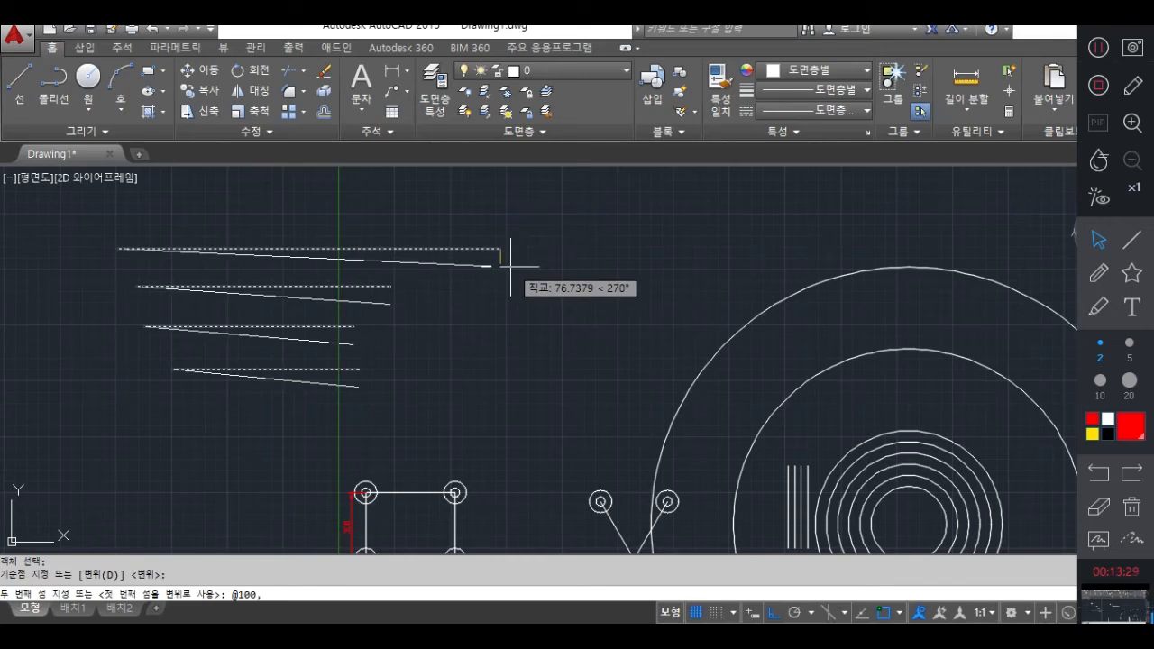
text(0)
key(Return)
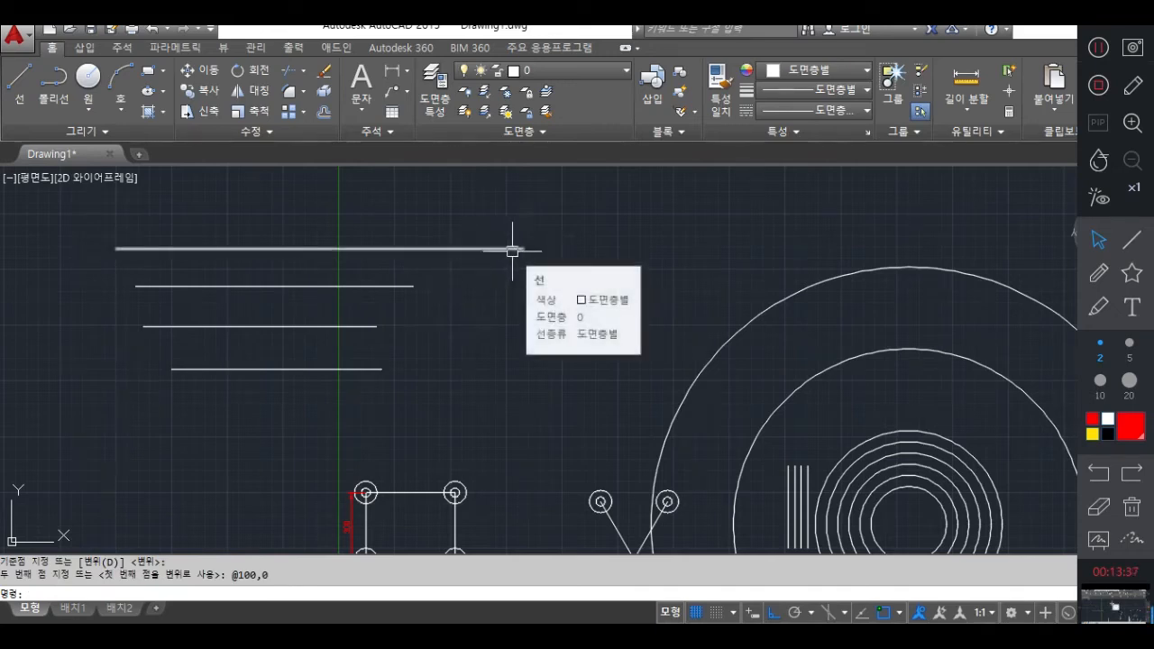
Stretch the right ends of the four lines by @-300,0 from the top line's right endpoint to shorten them.
text(s)
key(Return)
click(547, 217)
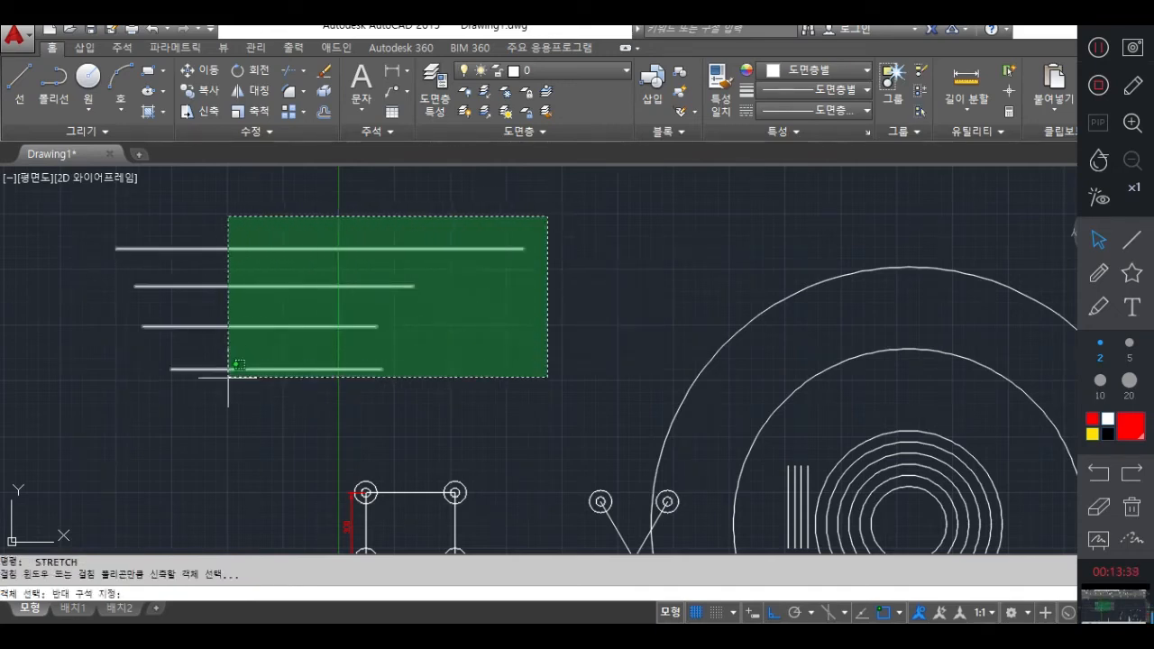
click(223, 404)
key(Return)
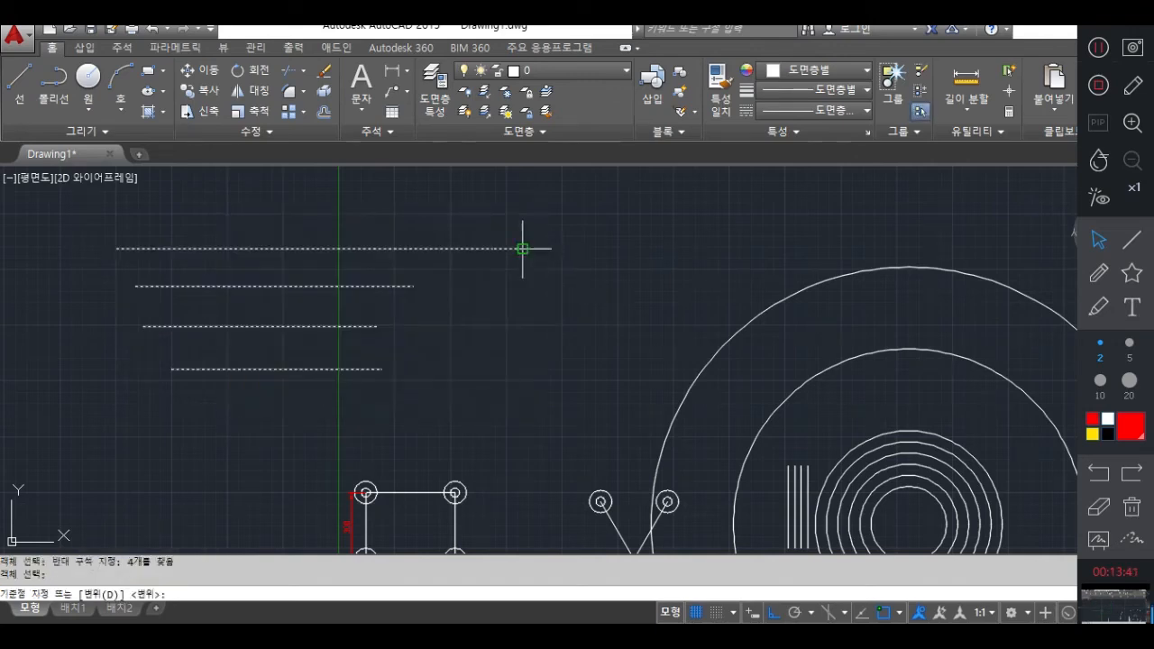
click(522, 248)
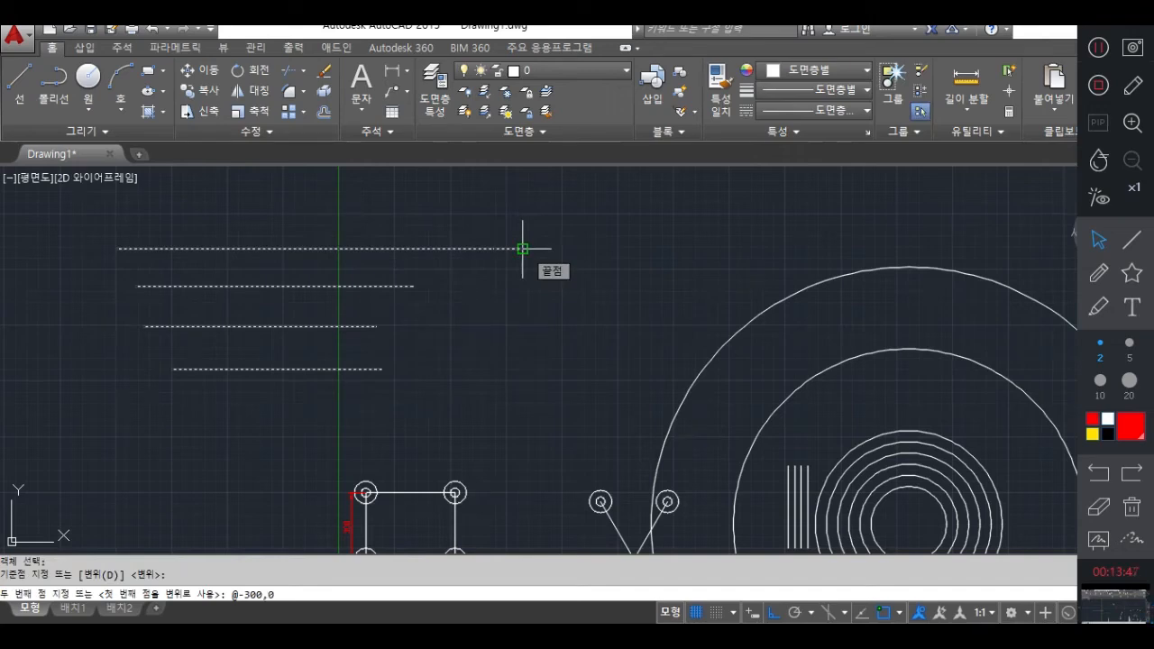
key(Return)
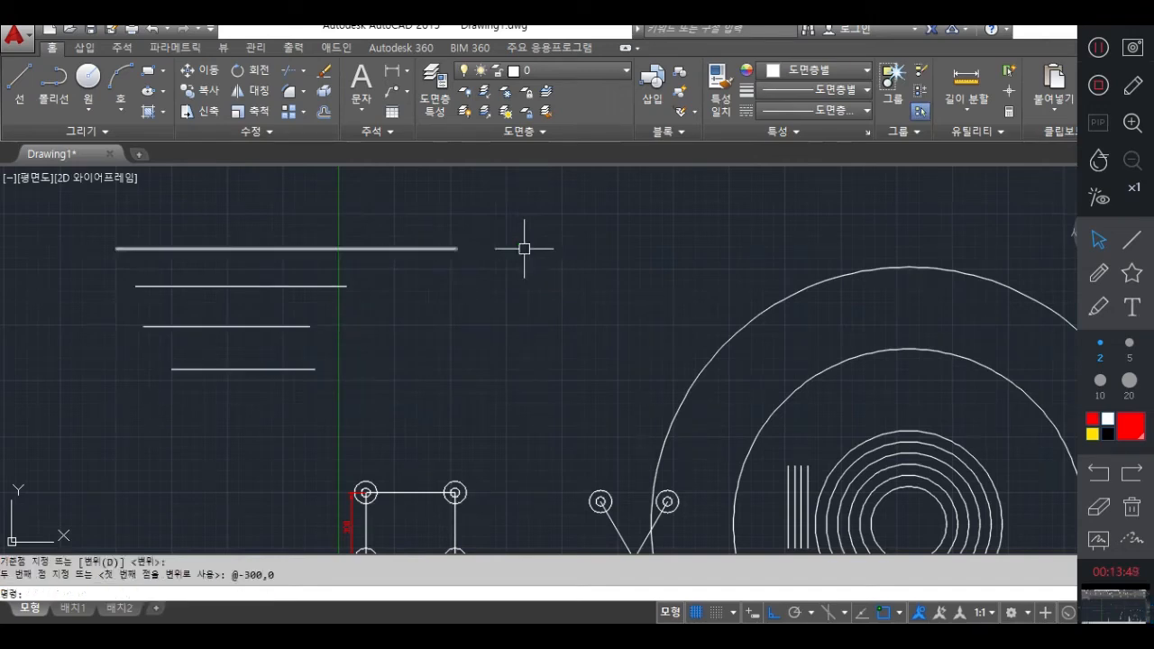
Start the CAL calculator command so it is ready for an expression.
mouse_move(516, 392)
middle_down()
mouse_move(359, 407)
mouse_move(619, 407)
middle_up()
mouse_move(401, 509)
middle_down()
mouse_move(464, 399)
mouse_move(448, 366)
middle_up()
middle_drag(402, 404, 350, 446)
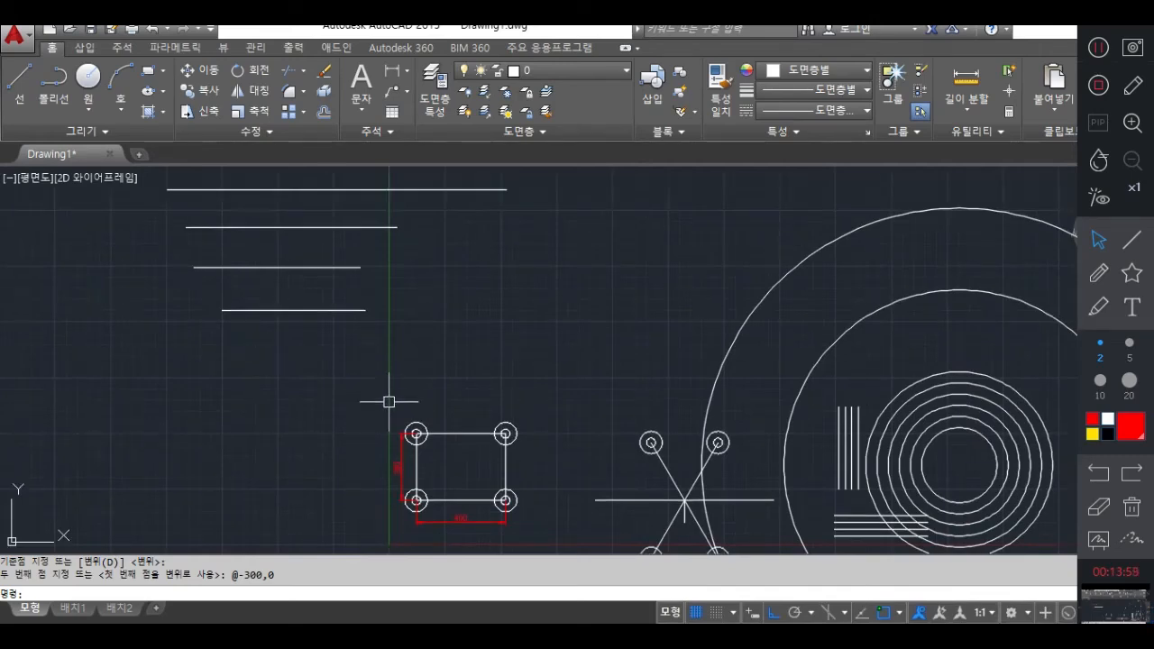
middle_drag(389, 406, 458, 358)
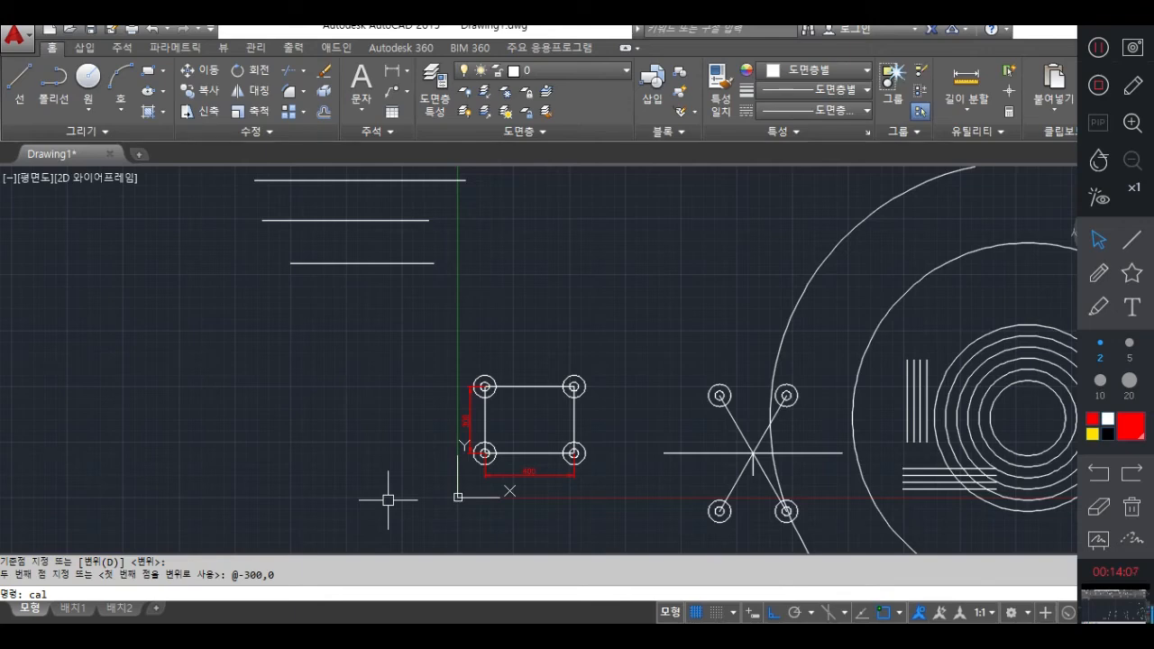
key(Return)
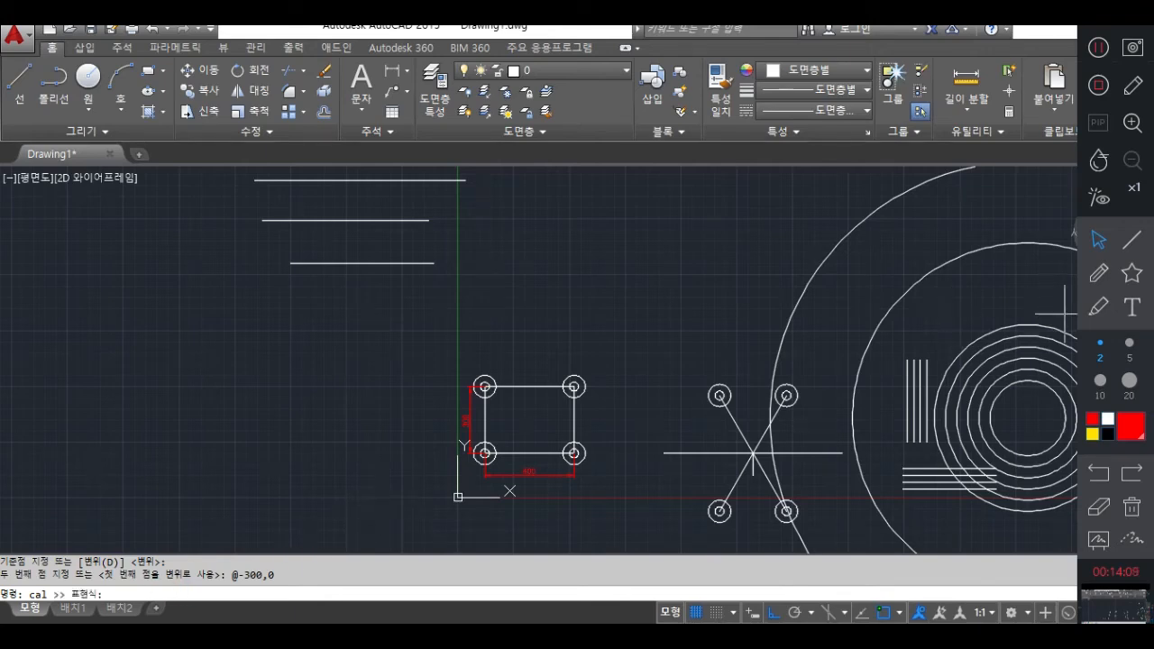
click(1101, 274)
mouse_move(122, 613)
mouse_down()
mouse_move(95, 613)
mouse_move(131, 574)
mouse_move(123, 604)
mouse_up()
drag(156, 357, 154, 410)
drag(254, 362, 338, 362)
drag(448, 346, 435, 395)
drag(471, 390, 433, 371)
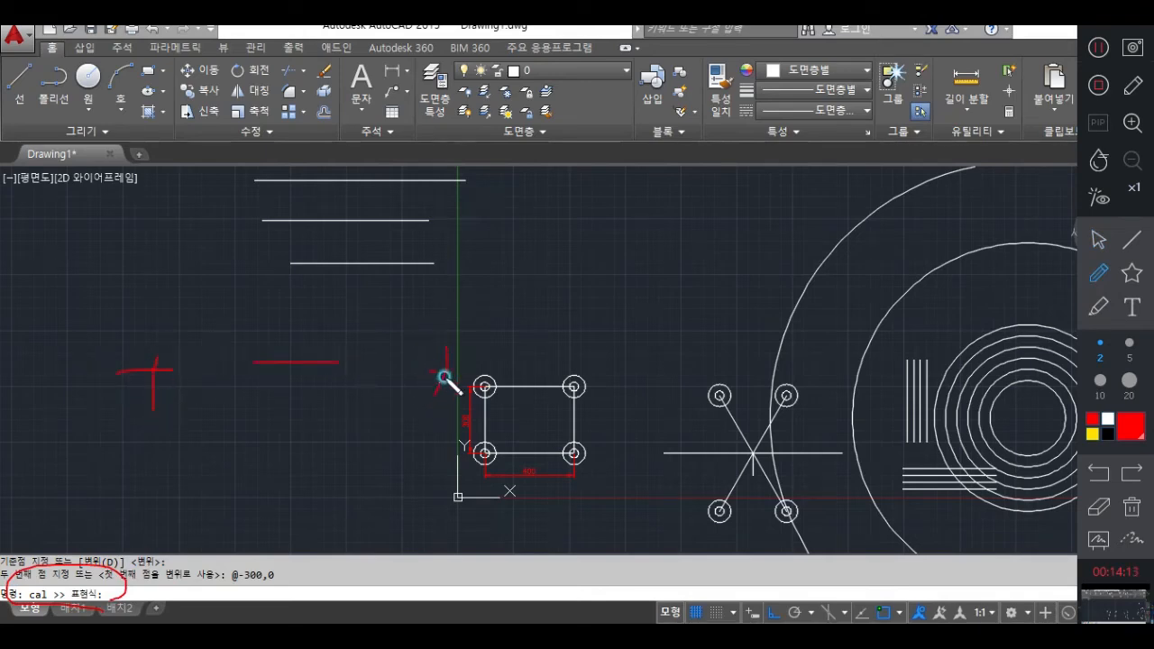
mouse_move(545, 358)
mouse_down()
mouse_move(642, 353)
mouse_move(592, 332)
mouse_up()
click(601, 385)
click(1102, 509)
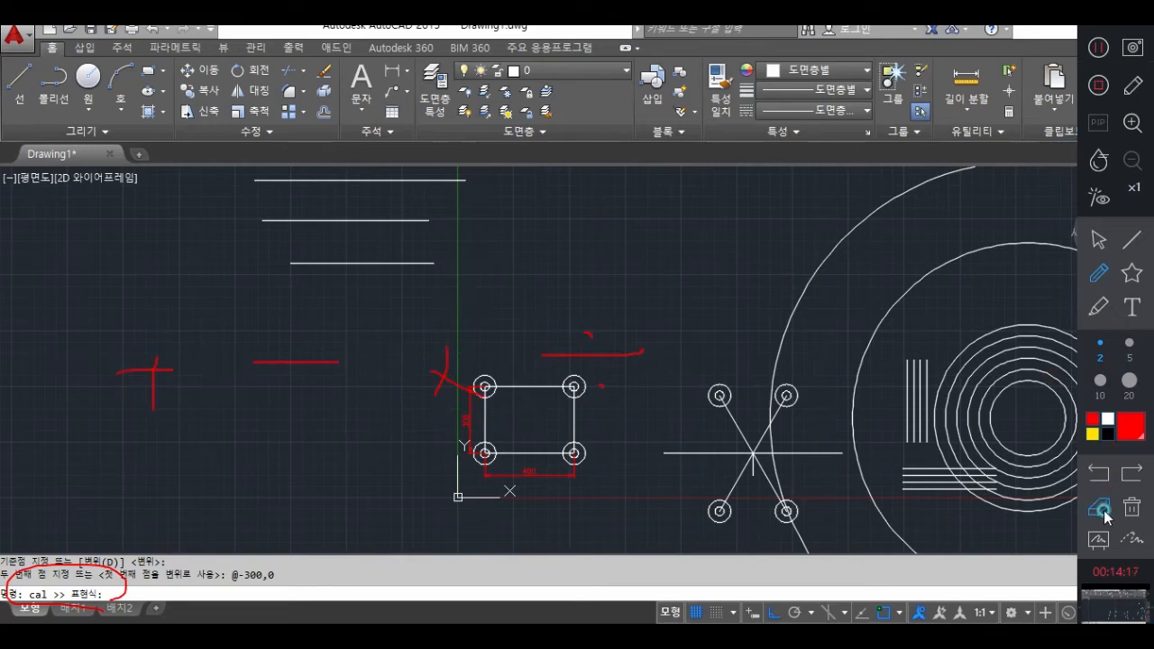
mouse_move(616, 352)
mouse_down()
mouse_move(590, 306)
mouse_move(539, 354)
mouse_move(595, 382)
mouse_move(593, 369)
mouse_move(291, 352)
mouse_move(124, 375)
mouse_move(161, 383)
mouse_up()
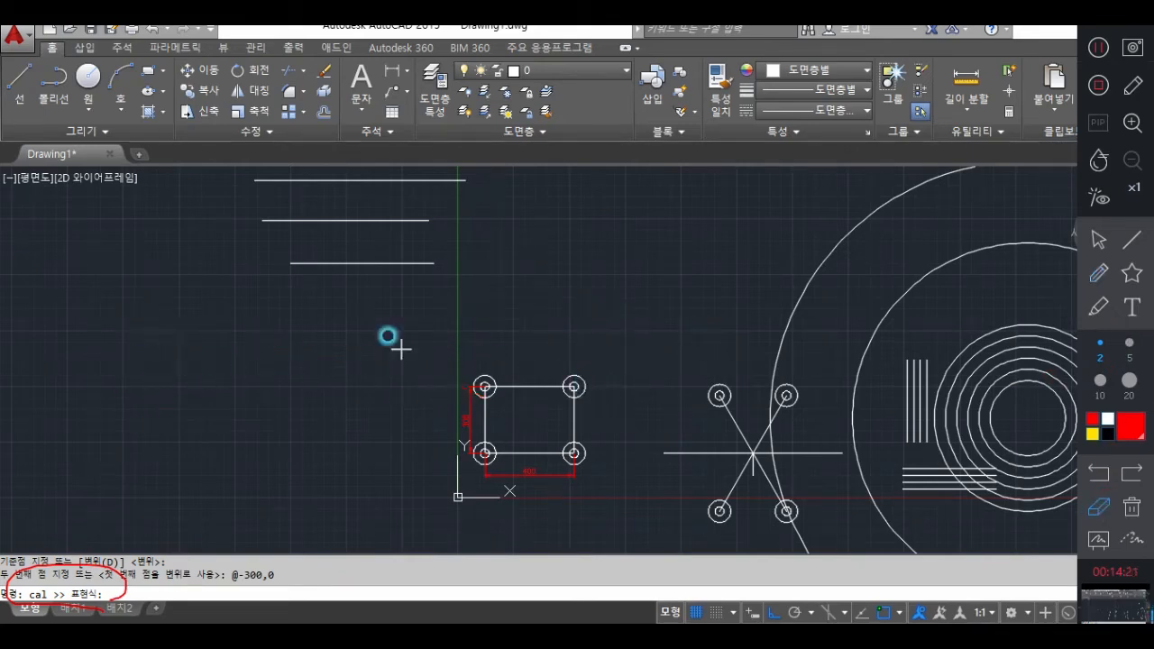
Evaluate the expression 1000*200 with the running CAL command.
click(1098, 239)
click(167, 593)
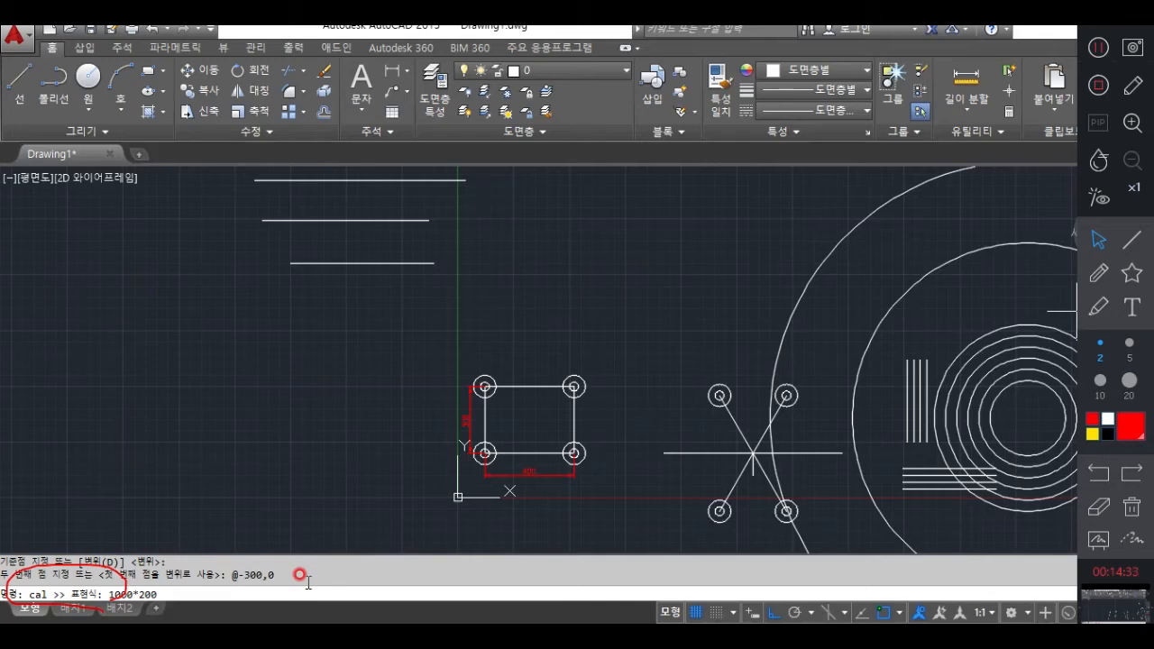
key(Return)
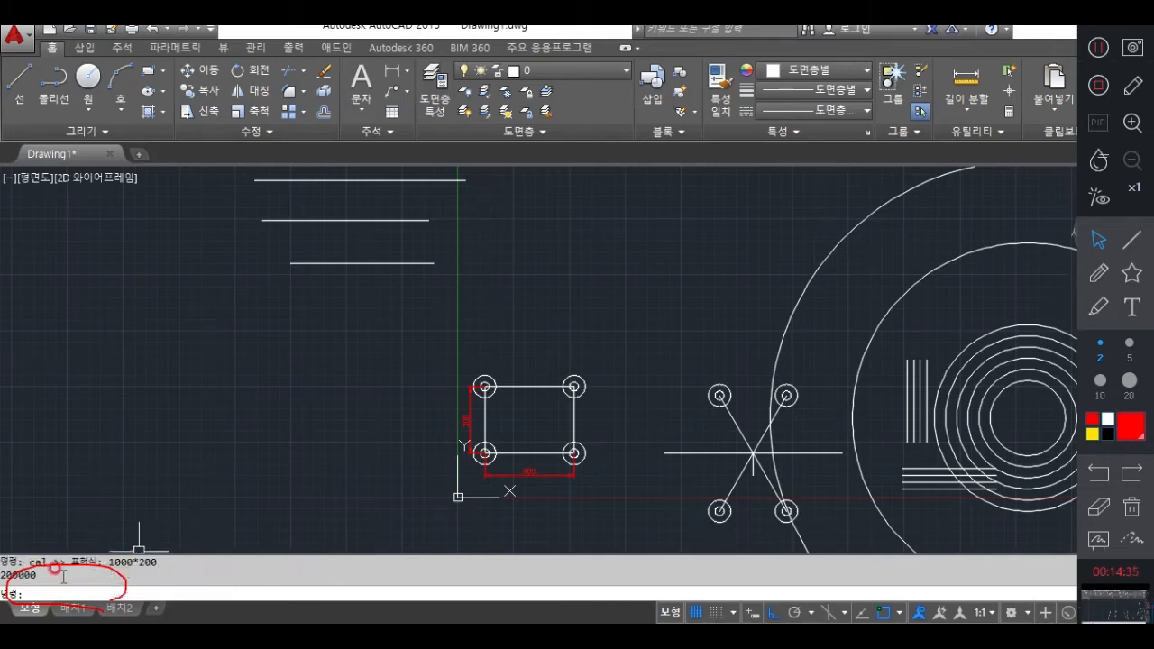
double_click(34, 576)
click(1099, 507)
click(110, 577)
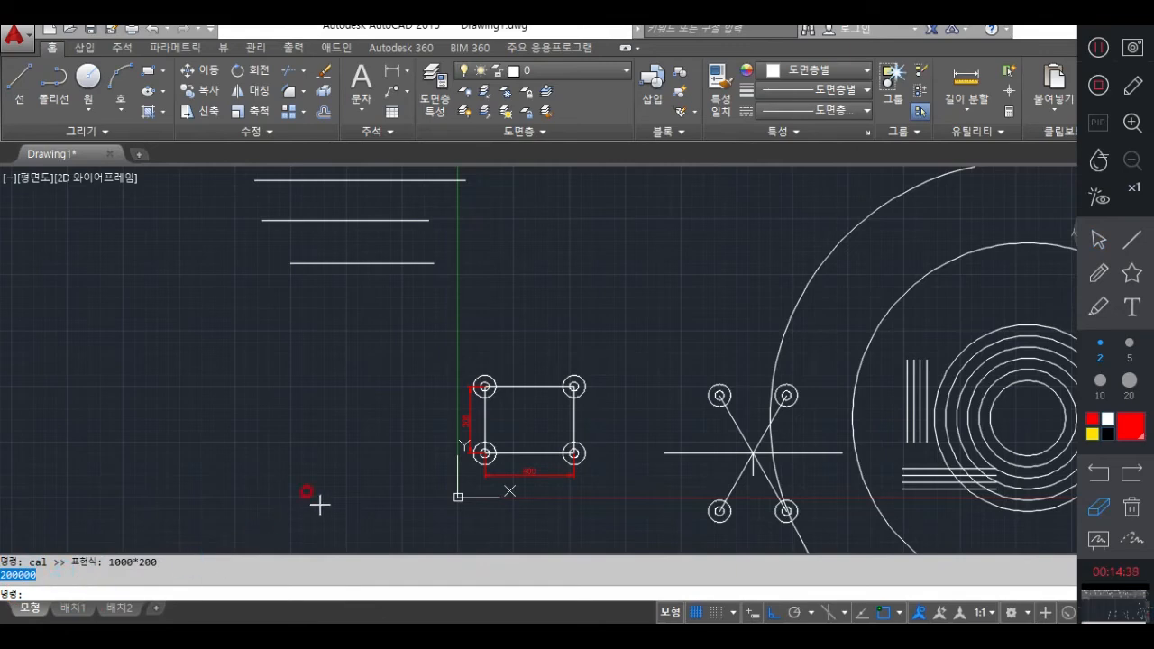
click(1099, 239)
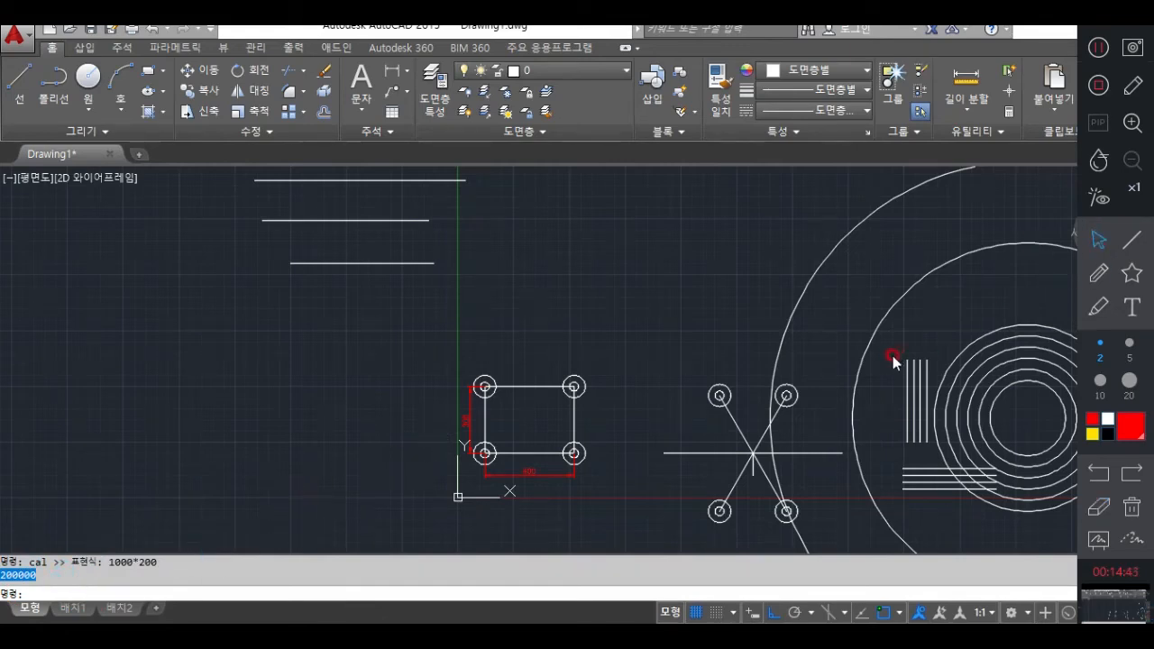
Evaluate 3000/123 with the CAL command and highlight its result in the command history.
click(67, 584)
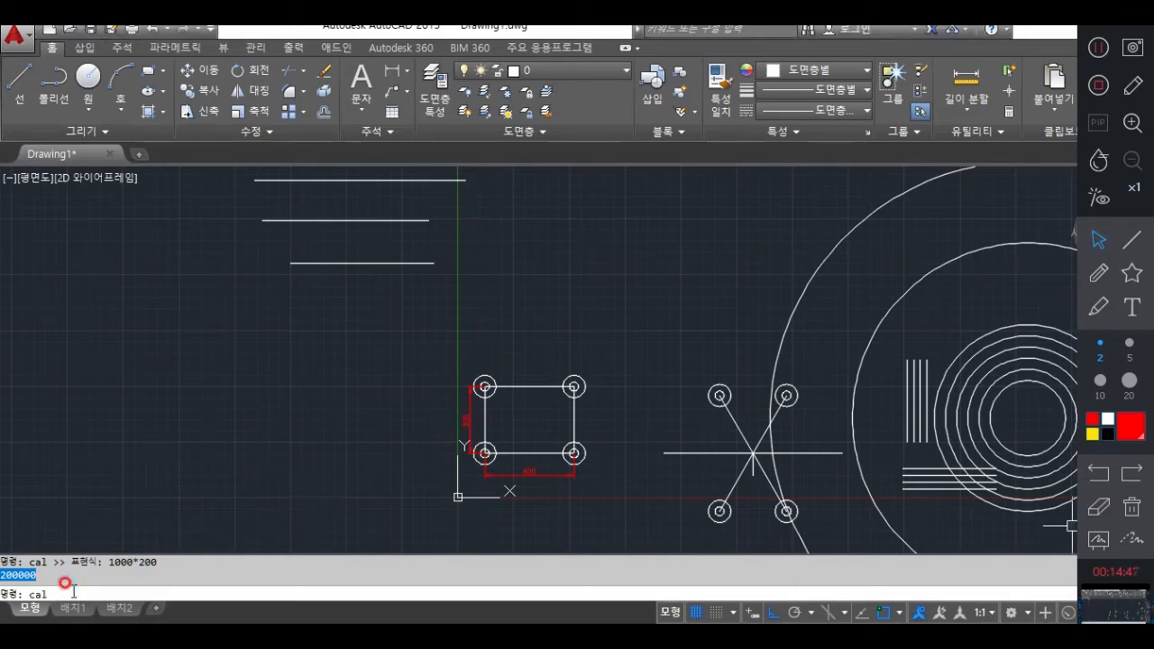
key(Return)
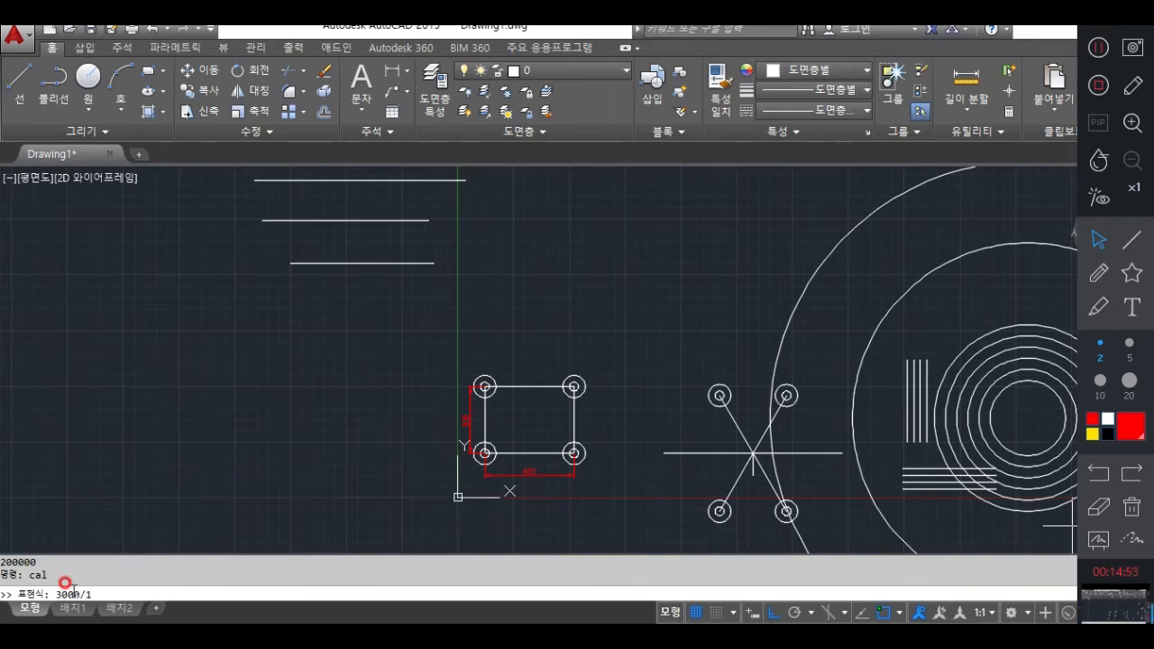
text(3000/123)
key(Return)
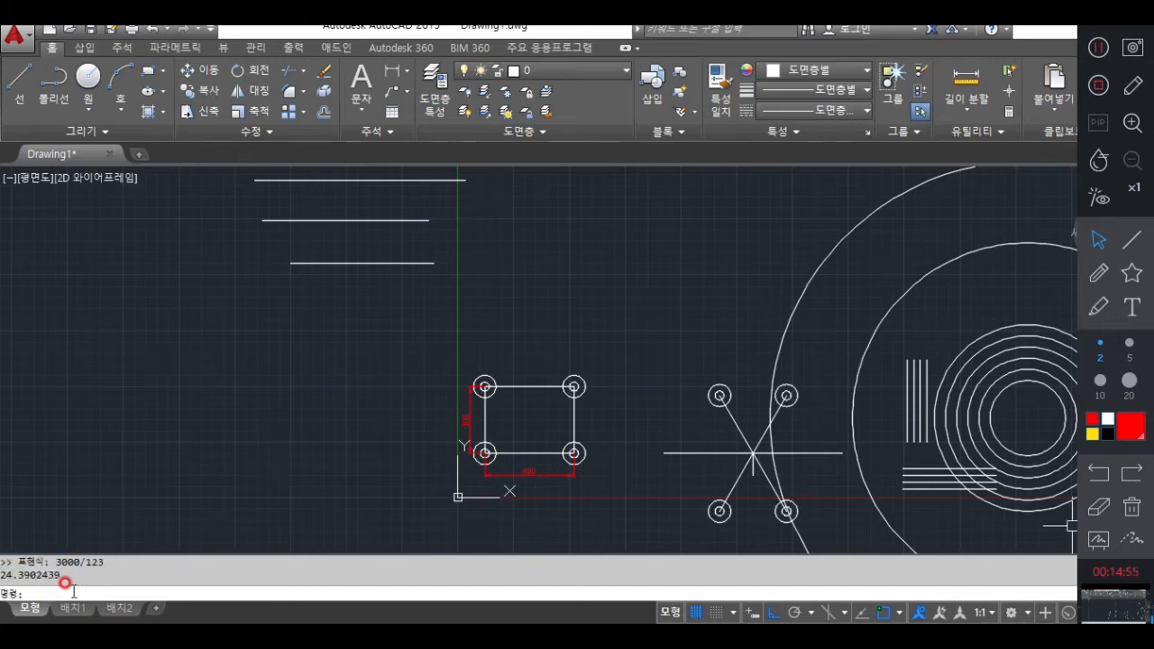
drag(61, 575, 4, 575)
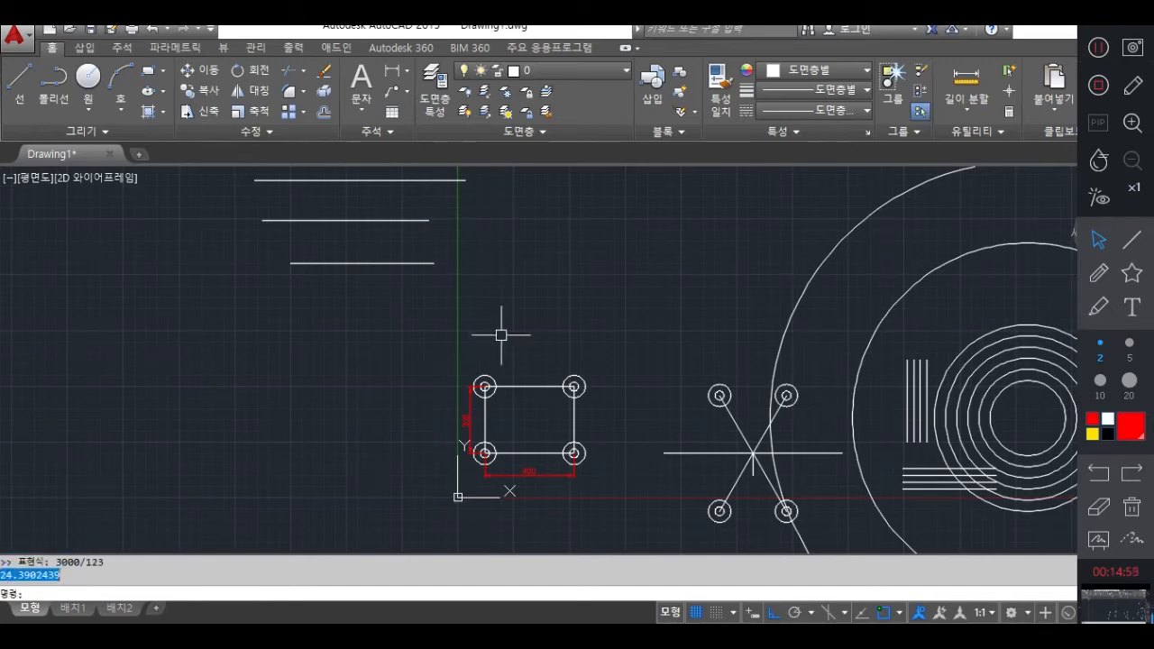
Erase all objects in the drawing and zoom to the whole drawing area.
mouse_move(861, 269)
middle_down()
mouse_move(628, 319)
mouse_move(573, 301)
middle_up()
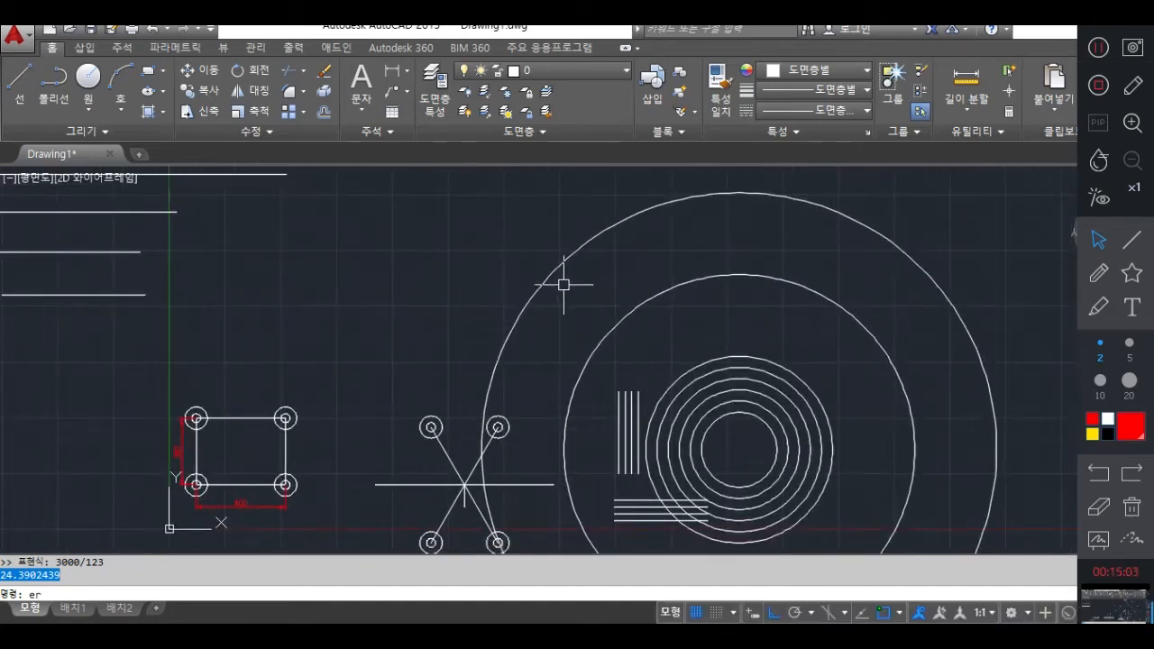
text(e)
key(Return)
text(all)
key(Return)
key(Return)
text(z)
key(Return)
text(a)
key(Return)
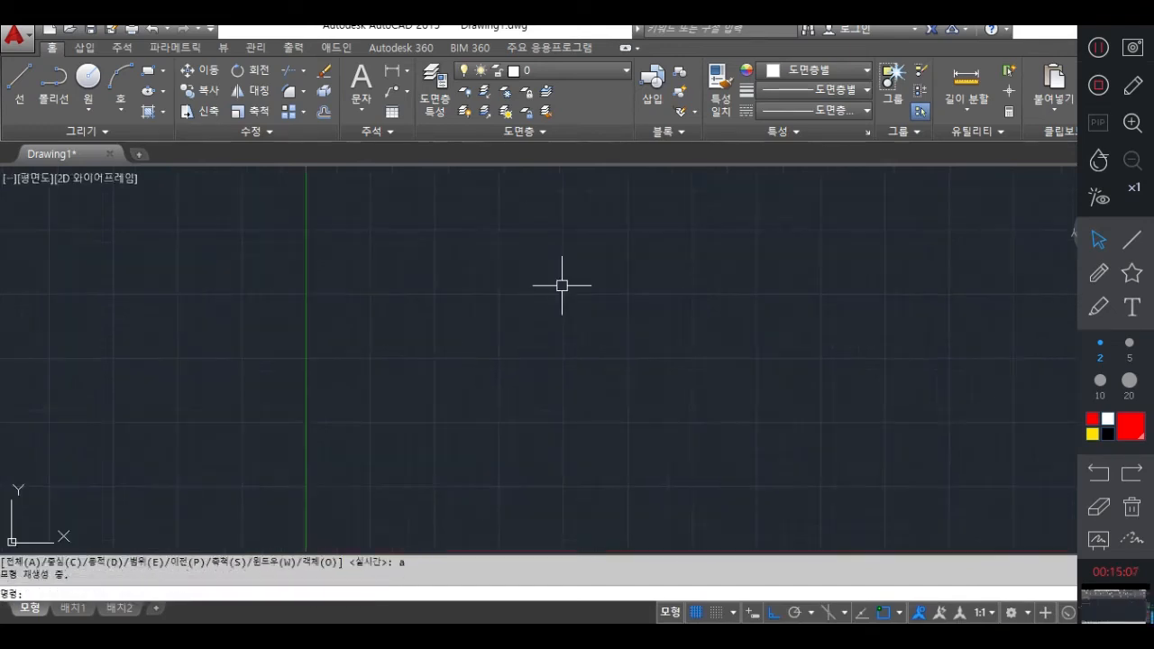
Draw a rectangle across the Y axis and a smaller rectangle inside it that shares its lower-right corner.
text(rec)
key(Return)
click(273, 261)
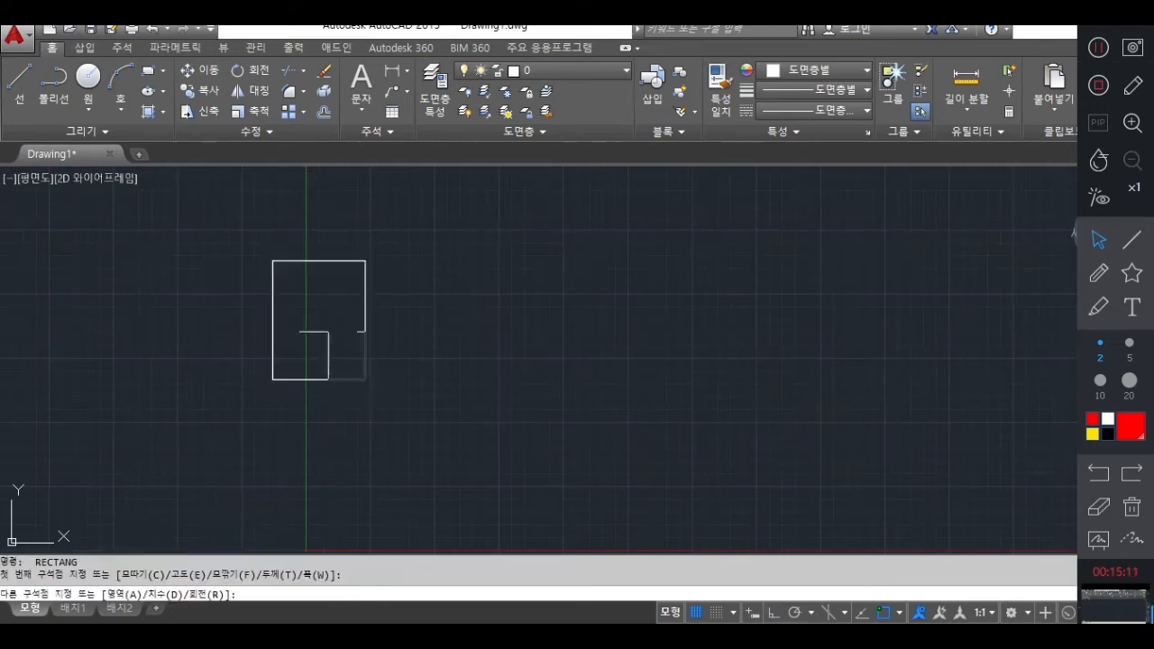
click(321, 321)
click(1098, 272)
mouse_move(365, 321)
mouse_down()
mouse_move(327, 353)
mouse_move(348, 319)
mouse_move(322, 335)
mouse_move(285, 333)
mouse_move(291, 341)
mouse_up()
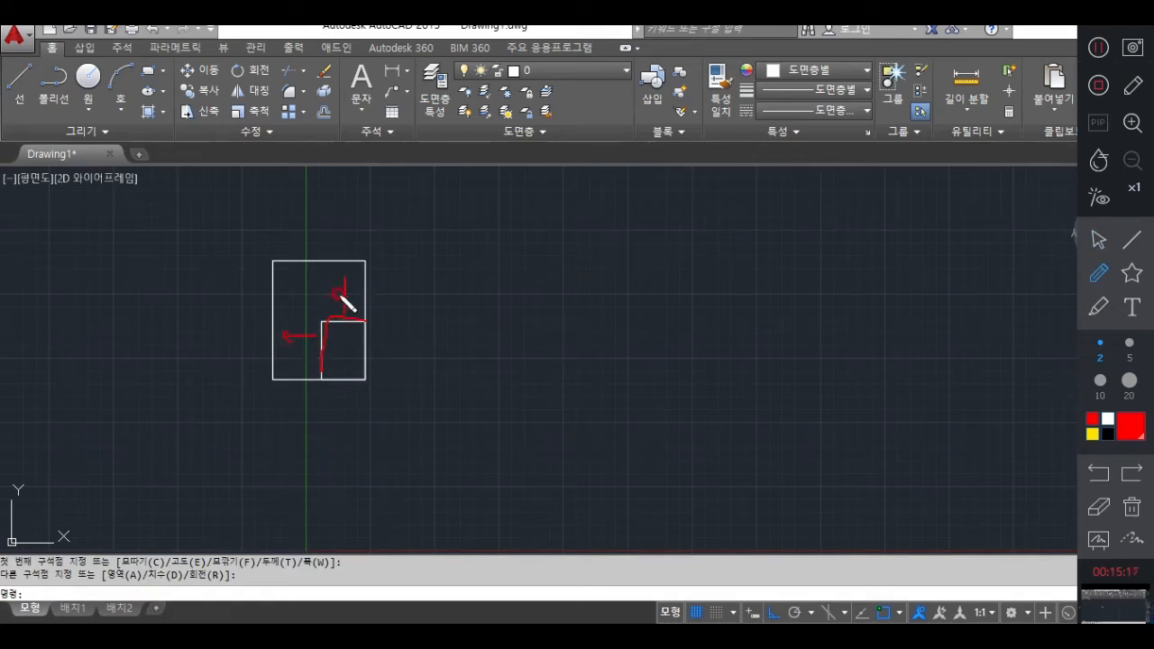
mouse_move(344, 277)
mouse_down()
mouse_move(365, 285)
mouse_move(345, 278)
mouse_move(361, 345)
mouse_up()
drag(278, 271, 275, 356)
drag(318, 280, 320, 298)
mouse_move(312, 298)
mouse_down()
mouse_move(325, 299)
mouse_move(307, 334)
mouse_up()
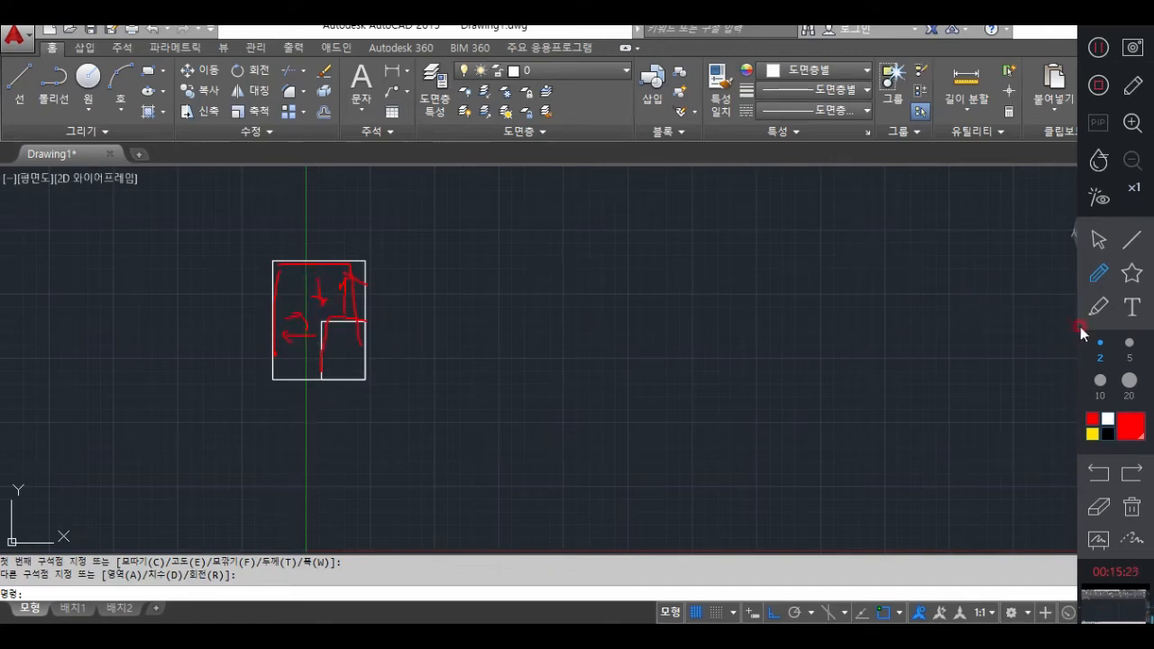
drag(523, 224, 475, 296)
mouse_move(557, 245)
mouse_down()
mouse_move(555, 275)
mouse_move(613, 265)
mouse_up()
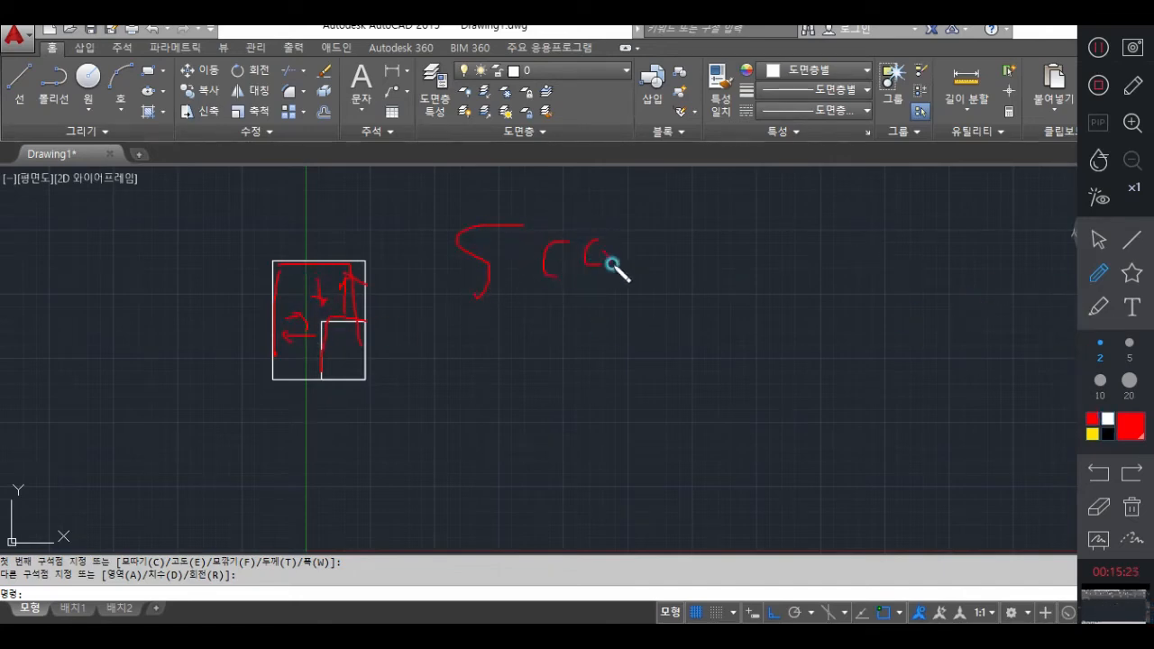
drag(645, 214, 656, 275)
mouse_move(681, 246)
mouse_down()
mouse_move(698, 236)
mouse_move(709, 270)
mouse_up()
drag(415, 290, 802, 337)
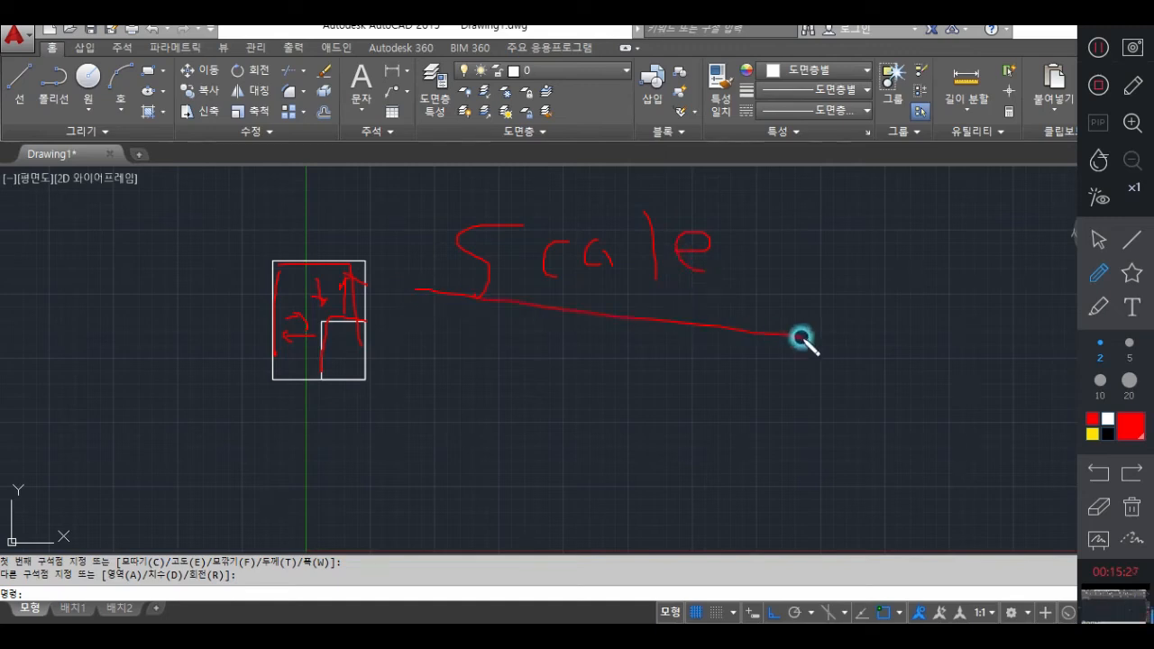
mouse_move(468, 366)
mouse_down()
mouse_move(472, 397)
mouse_move(490, 404)
mouse_move(502, 392)
mouse_up()
drag(502, 379, 503, 458)
mouse_move(552, 366)
mouse_down()
mouse_move(529, 387)
mouse_move(538, 421)
mouse_up()
drag(516, 423, 558, 427)
drag(621, 359, 639, 460)
click(649, 397)
drag(651, 339, 663, 339)
mouse_move(643, 355)
mouse_down()
mouse_move(669, 370)
mouse_move(663, 379)
mouse_up()
mouse_move(651, 390)
mouse_down()
mouse_move(670, 391)
mouse_move(674, 405)
mouse_up()
drag(689, 348, 698, 348)
drag(681, 363, 705, 382)
drag(702, 372, 716, 397)
drag(658, 415, 687, 425)
mouse_move(683, 428)
mouse_down()
mouse_move(663, 446)
mouse_move(690, 454)
mouse_up()
drag(674, 453, 691, 455)
click(715, 449)
click(723, 446)
mouse_move(645, 487)
mouse_down()
mouse_move(651, 514)
mouse_move(701, 534)
mouse_up()
click(731, 499)
click(740, 499)
click(773, 420)
click(772, 443)
drag(801, 430, 807, 451)
click(833, 418)
click(829, 443)
drag(869, 422, 869, 444)
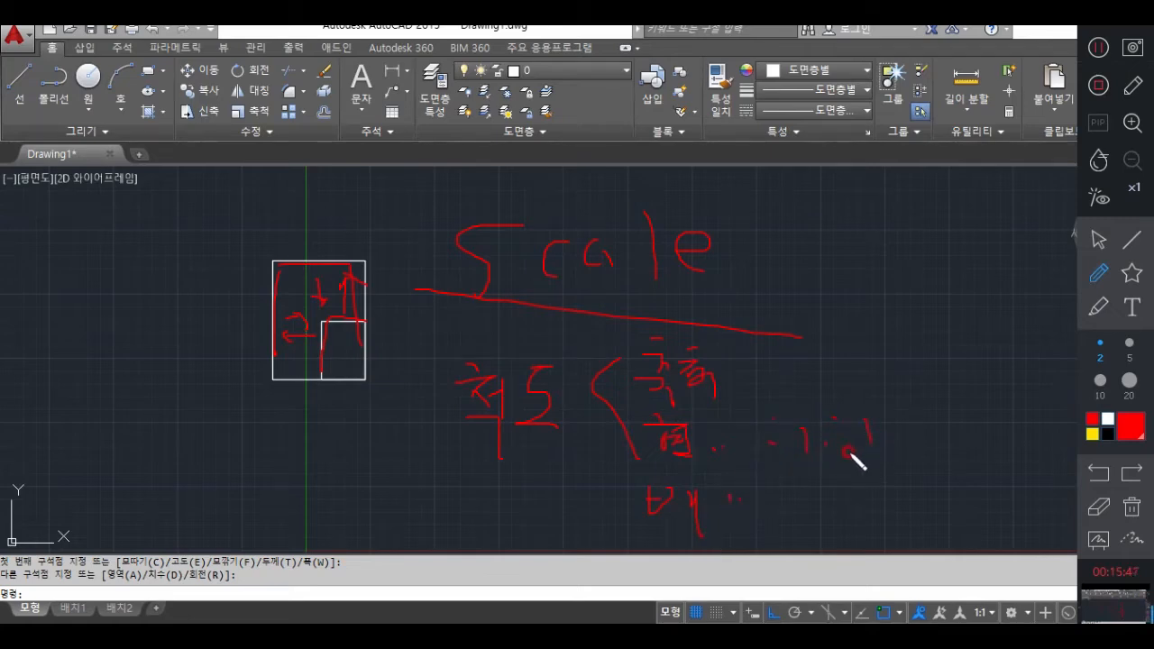
drag(865, 463, 684, 484)
drag(640, 399, 726, 397)
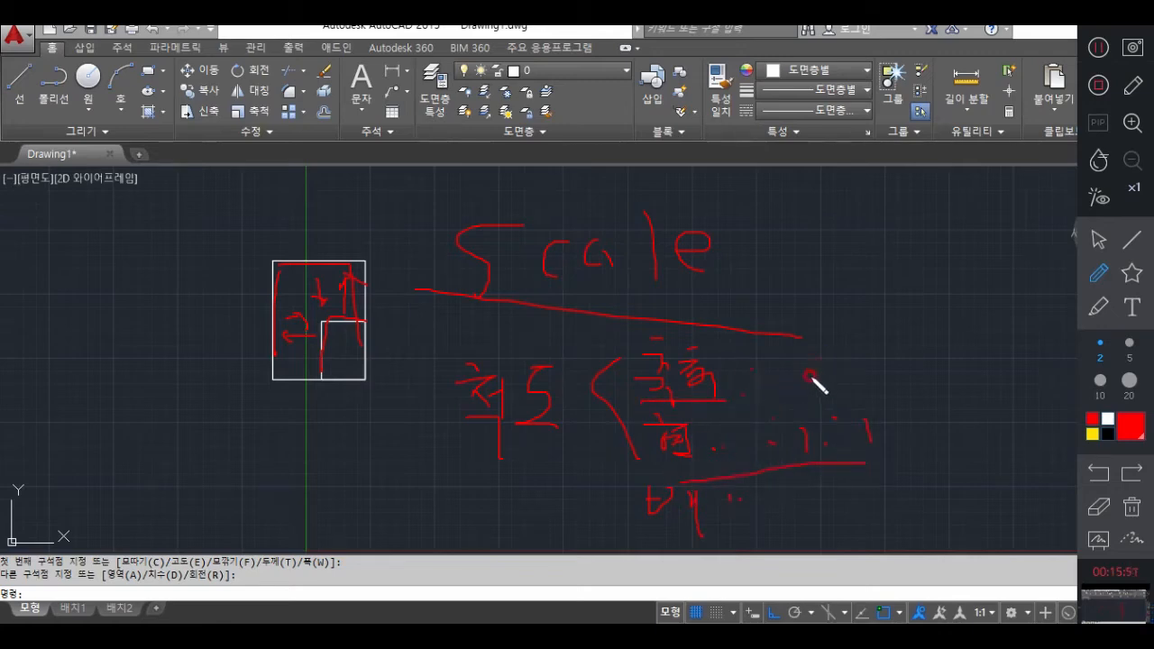
drag(814, 308, 818, 386)
drag(826, 365, 818, 386)
click(762, 529)
drag(819, 485, 819, 532)
click(812, 495)
drag(818, 488, 844, 502)
drag(785, 391, 812, 396)
drag(668, 403, 725, 402)
drag(658, 465, 697, 465)
drag(660, 516, 725, 523)
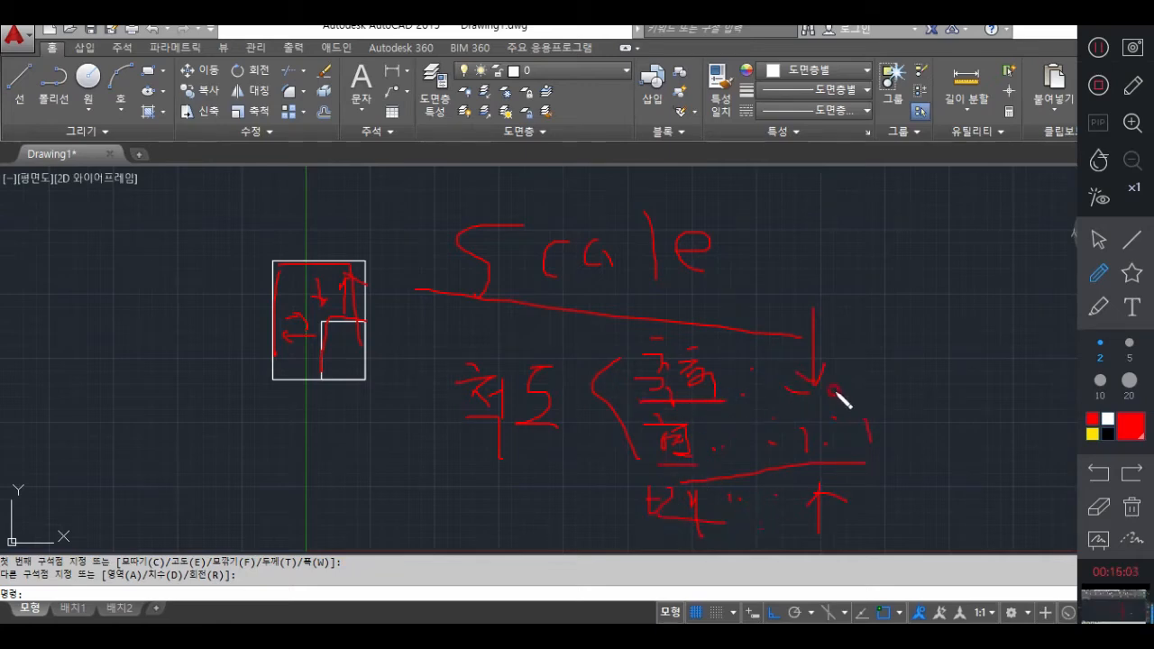
mouse_move(854, 350)
mouse_down()
mouse_move(858, 380)
mouse_move(959, 368)
mouse_move(990, 381)
mouse_move(1004, 355)
mouse_up()
click(971, 365)
click(972, 377)
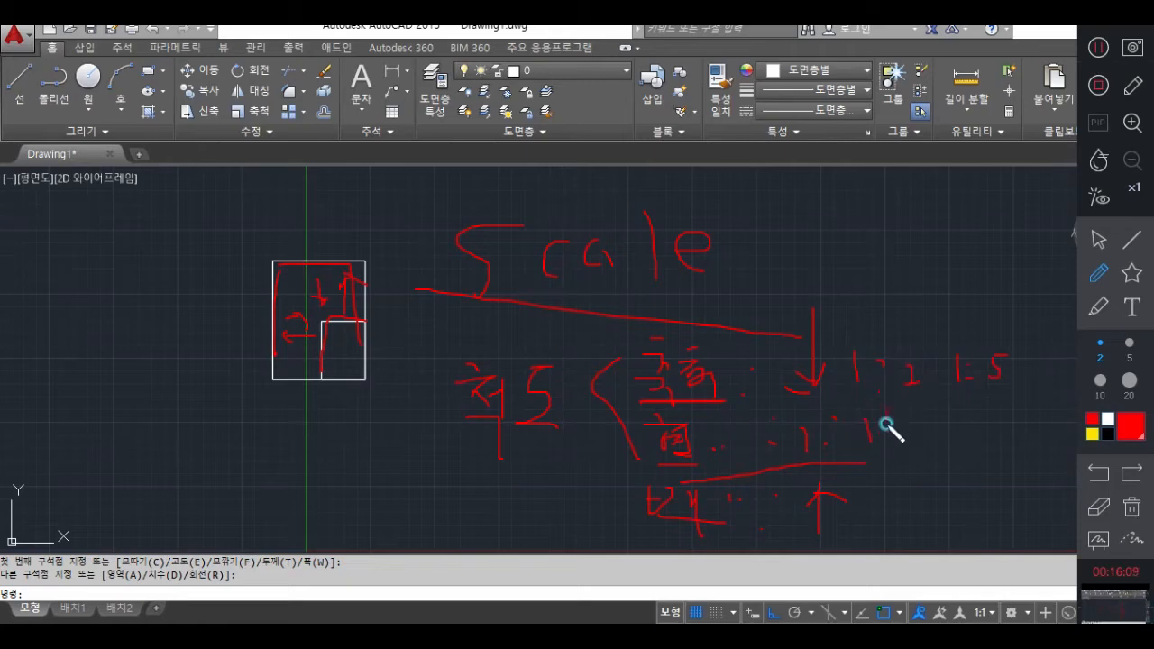
click(916, 407)
click(916, 428)
mouse_move(886, 424)
mouse_down()
mouse_move(886, 440)
mouse_move(940, 422)
mouse_move(951, 433)
mouse_move(956, 409)
mouse_up()
click(970, 418)
mouse_move(993, 410)
mouse_down()
mouse_move(996, 428)
mouse_move(1055, 414)
mouse_move(1034, 398)
mouse_up()
click(1006, 410)
click(1005, 423)
drag(863, 395, 1011, 394)
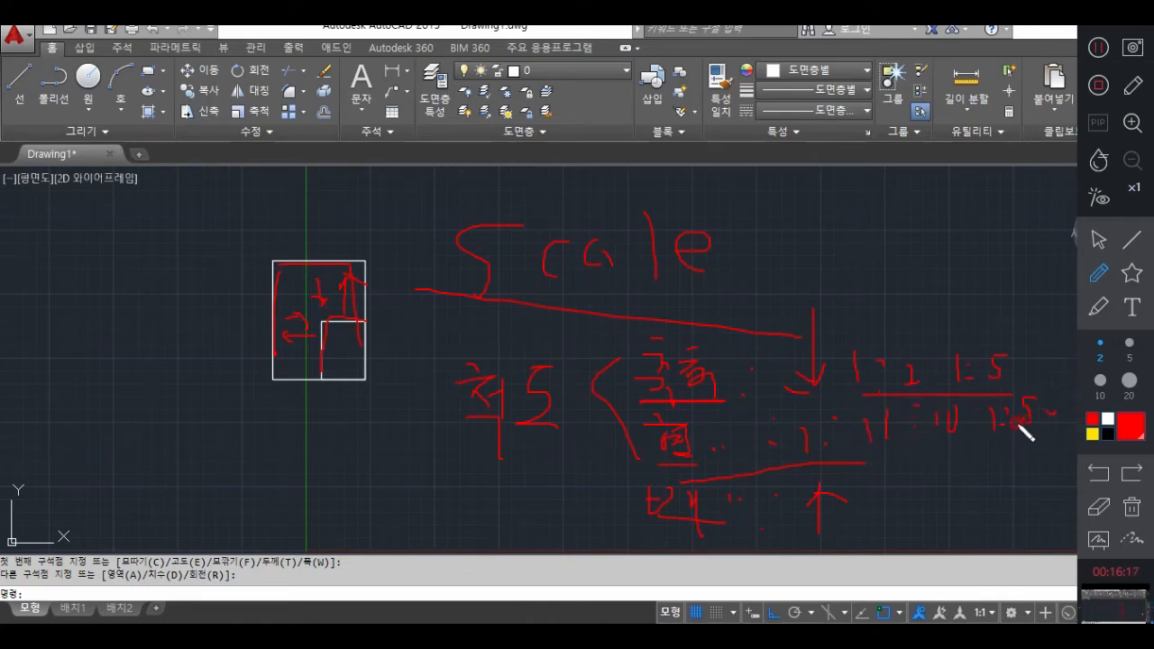
click(1090, 507)
mouse_move(907, 354)
mouse_down()
mouse_move(1051, 366)
mouse_move(983, 349)
mouse_move(597, 377)
mouse_move(652, 430)
mouse_move(950, 340)
mouse_move(905, 438)
mouse_move(696, 484)
mouse_move(548, 253)
mouse_move(495, 374)
mouse_move(481, 344)
mouse_move(456, 376)
mouse_move(675, 481)
mouse_move(878, 369)
mouse_move(1025, 392)
mouse_move(908, 363)
mouse_move(902, 396)
mouse_move(923, 420)
mouse_up()
mouse_move(768, 351)
mouse_down()
mouse_move(406, 261)
mouse_move(265, 319)
mouse_move(309, 317)
mouse_up()
click(1098, 239)
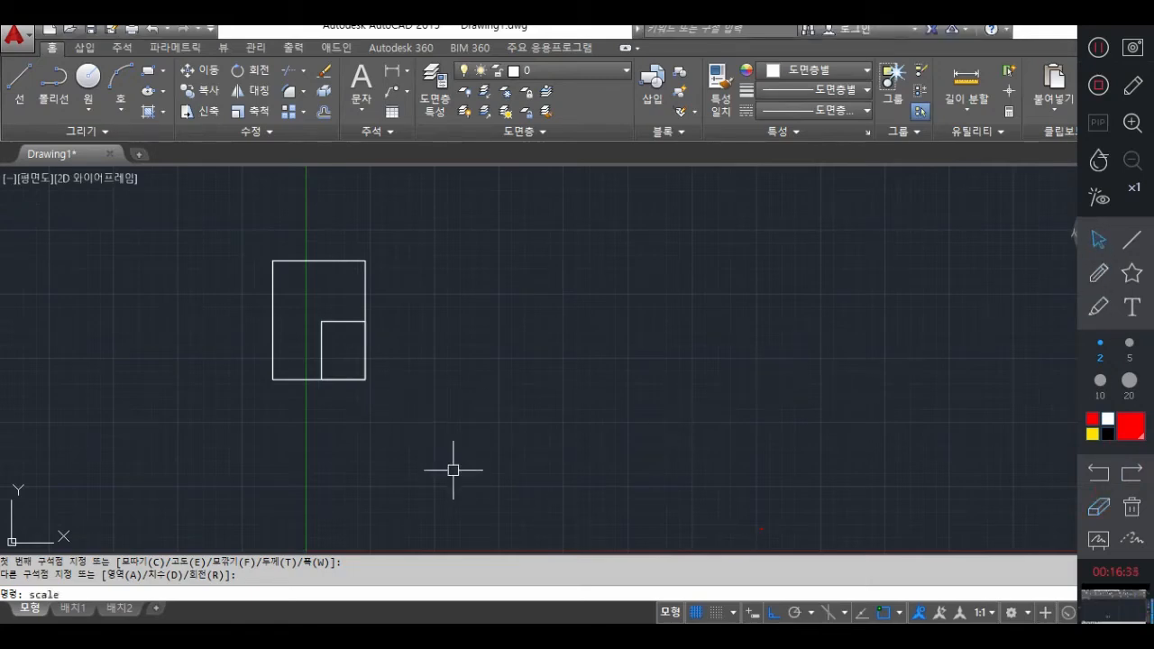
Scale both rectangles by a factor of 2 from their shared lower-right corner.
key(Return)
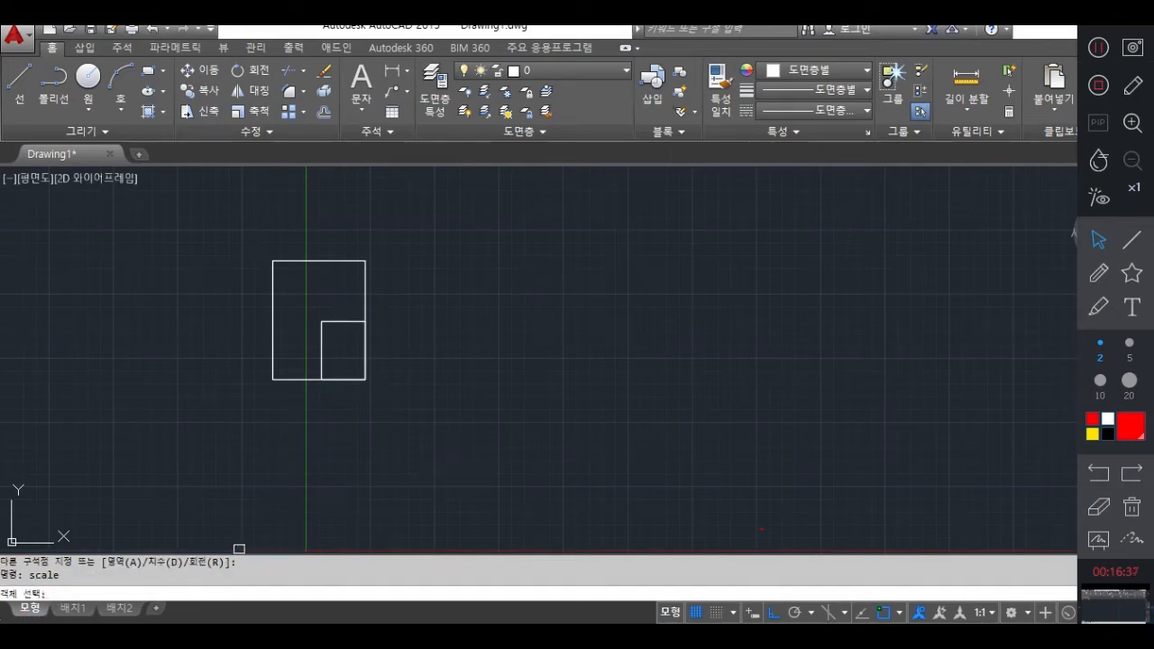
click(214, 206)
click(446, 424)
key(Return)
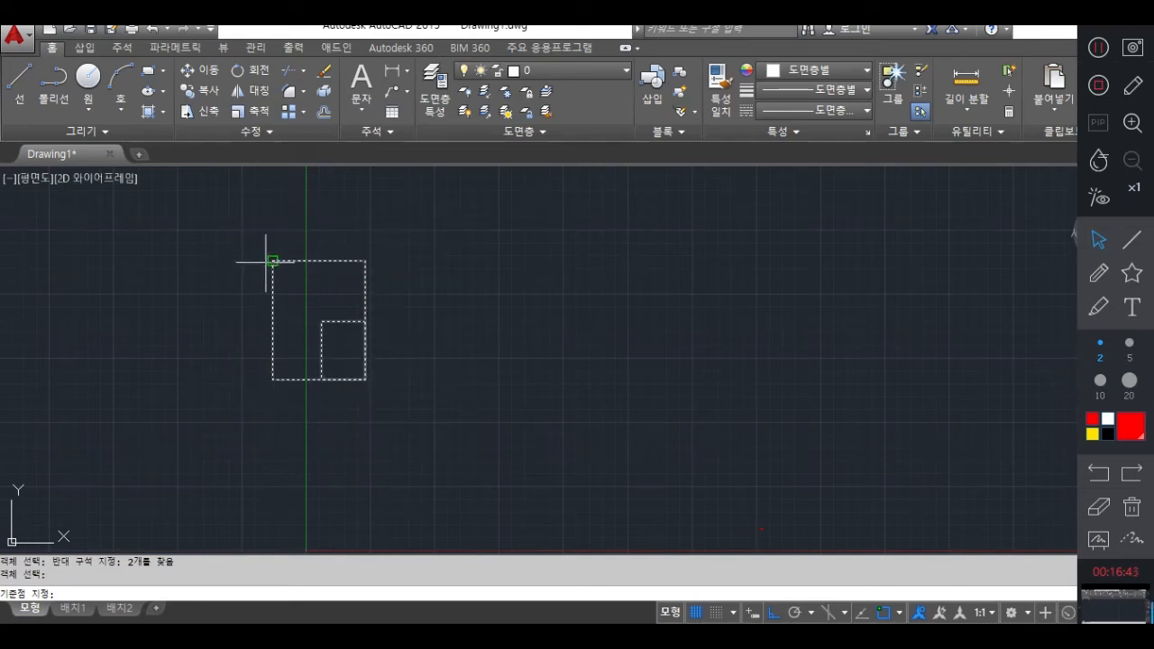
click(365, 380)
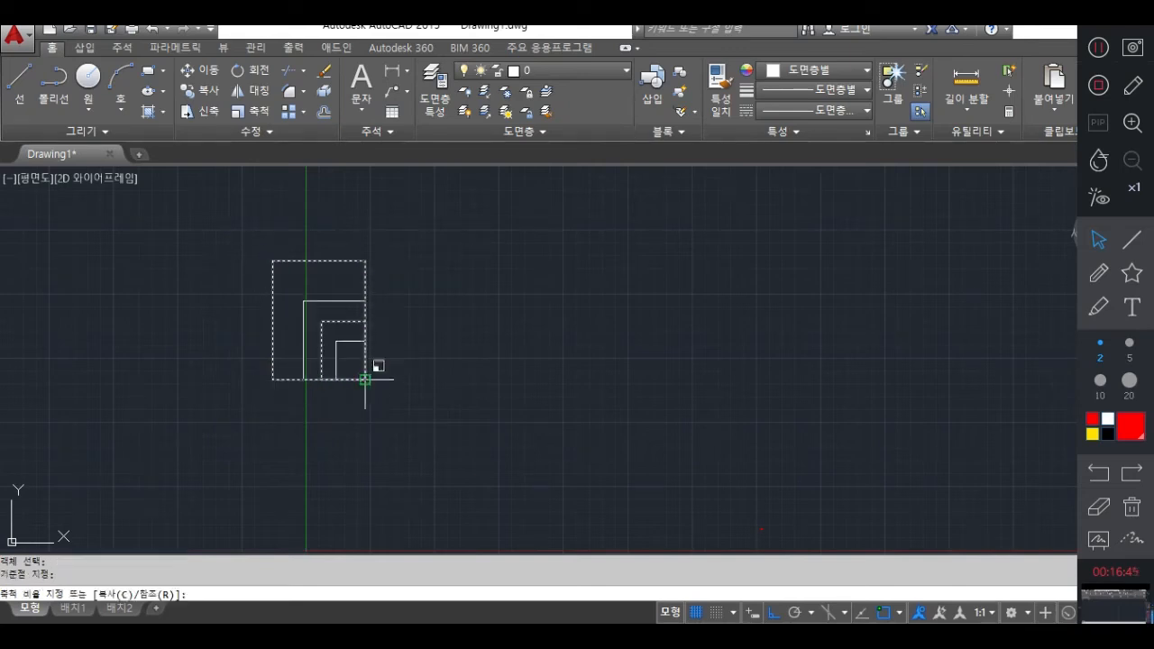
text(2)
key(Return)
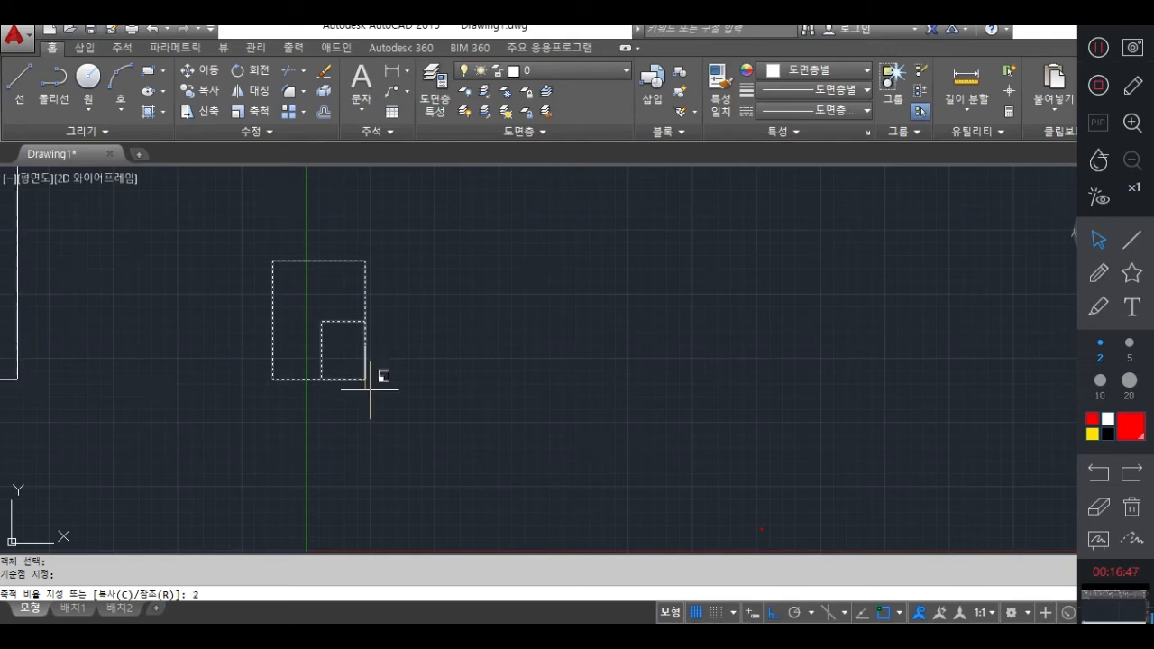
scroll(510, 418, down, 2)
middle_drag(511, 418, 514, 442)
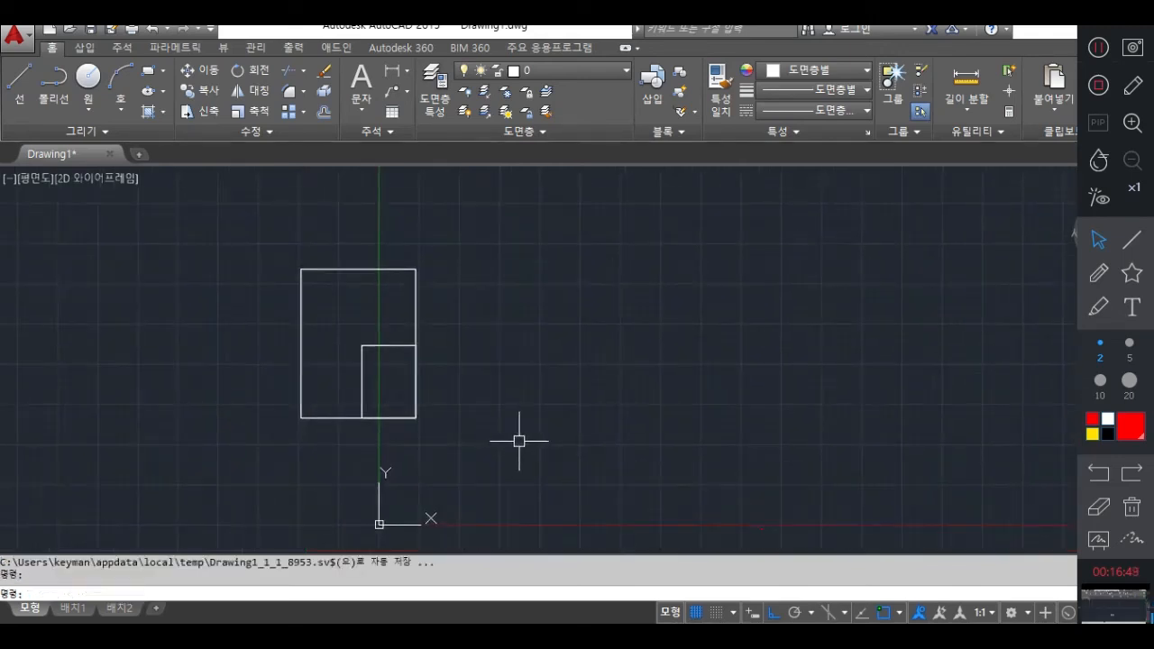
Try to scale both rectangles by 0.5 from their shared lower-right corner, and undo the attempt.
text(m)
key(Return)
click(247, 261)
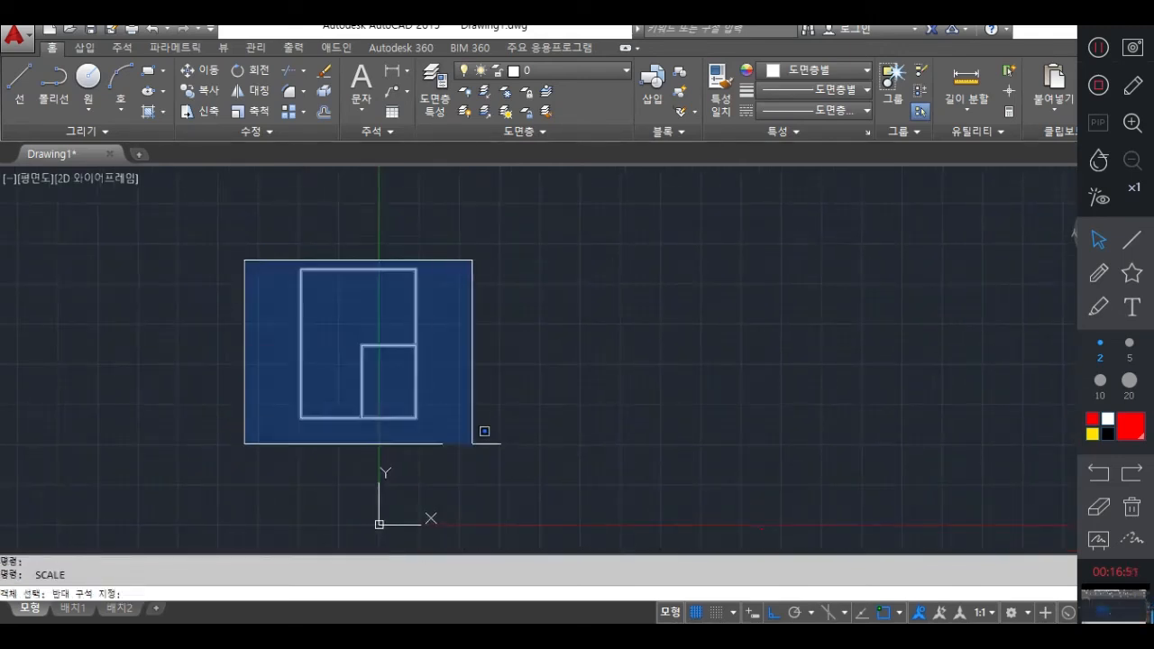
click(467, 424)
key(Return)
click(418, 414)
click(435, 452)
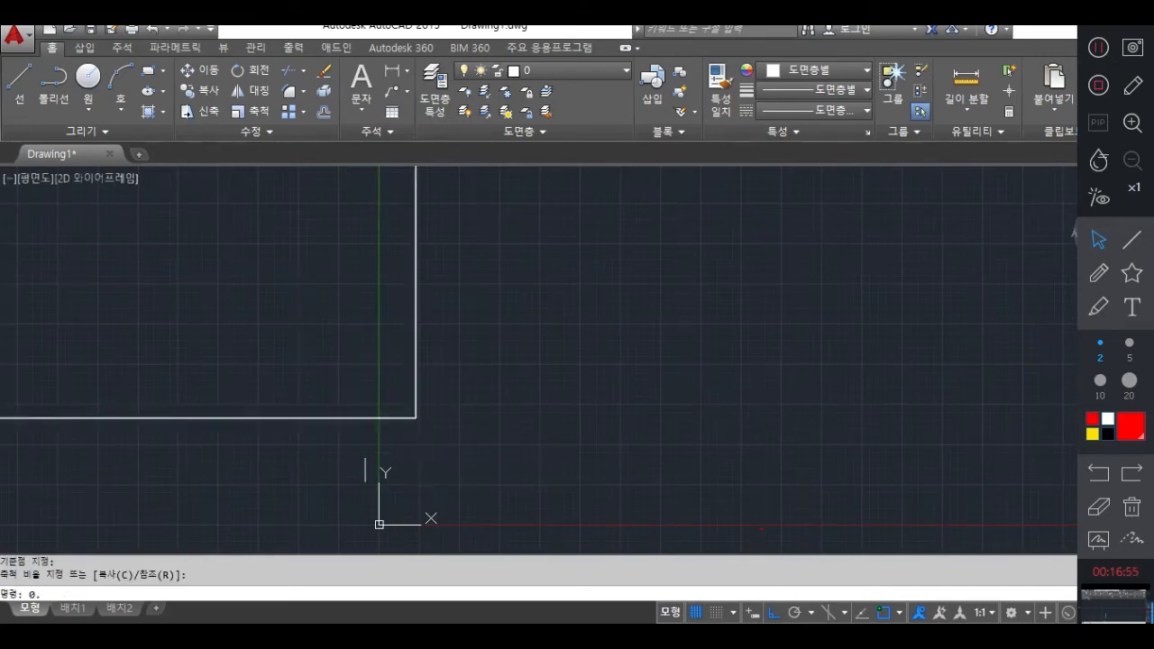
key(Return)
scroll(474, 446, down, 3)
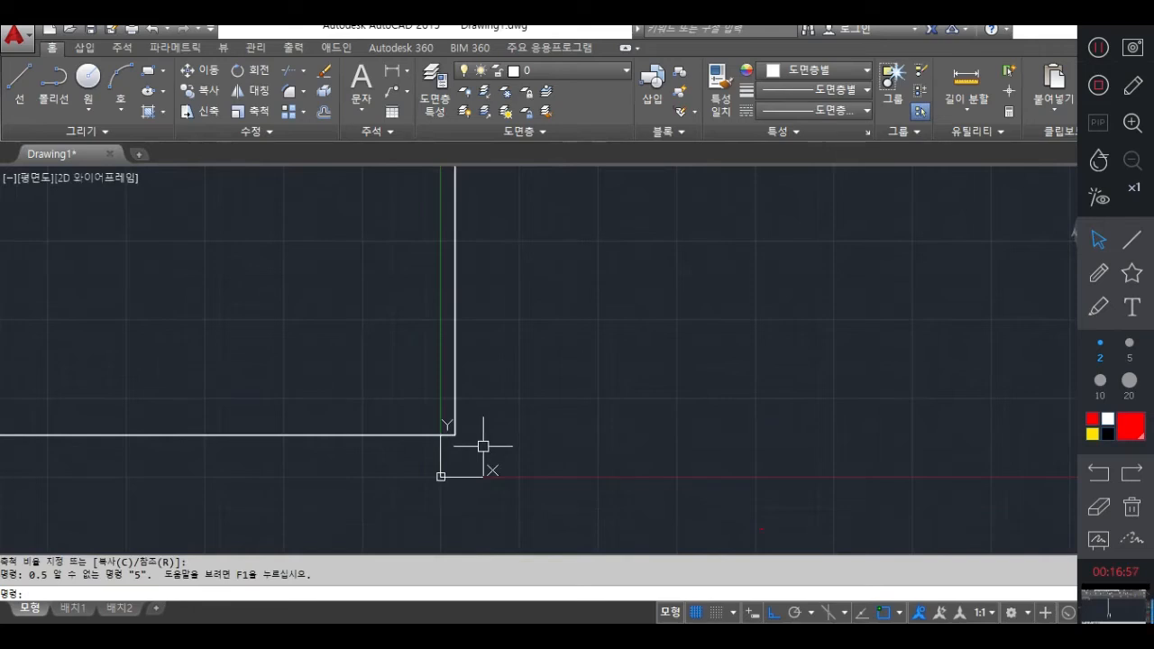
key(ctrl+z)
key(ctrl+z)
Scale both rectangles by a factor of 0.5 using their shared lower-right corner as base point.
scroll(478, 446, down, 2)
scroll(484, 445, up, 2)
key(Return)
click(309, 291)
click(479, 463)
key(Return)
click(438, 429)
text(0.)
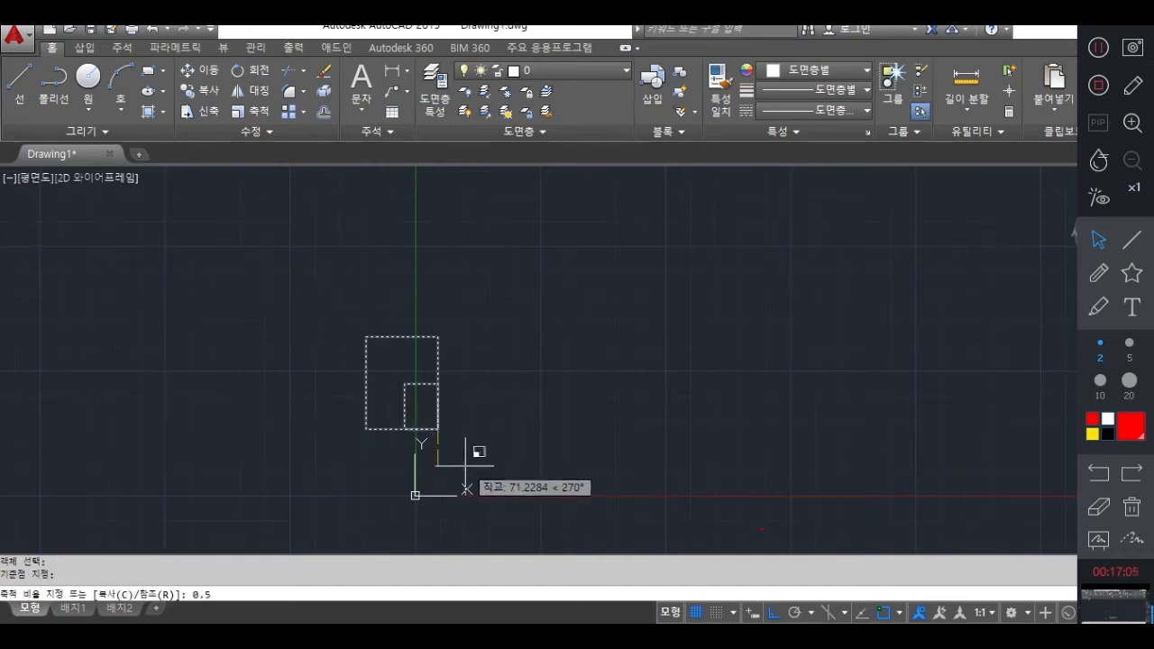
text(5)
key(Return)
scroll(531, 463, up, 6)
middle_drag(424, 433, 586, 527)
middle_drag(495, 441, 538, 466)
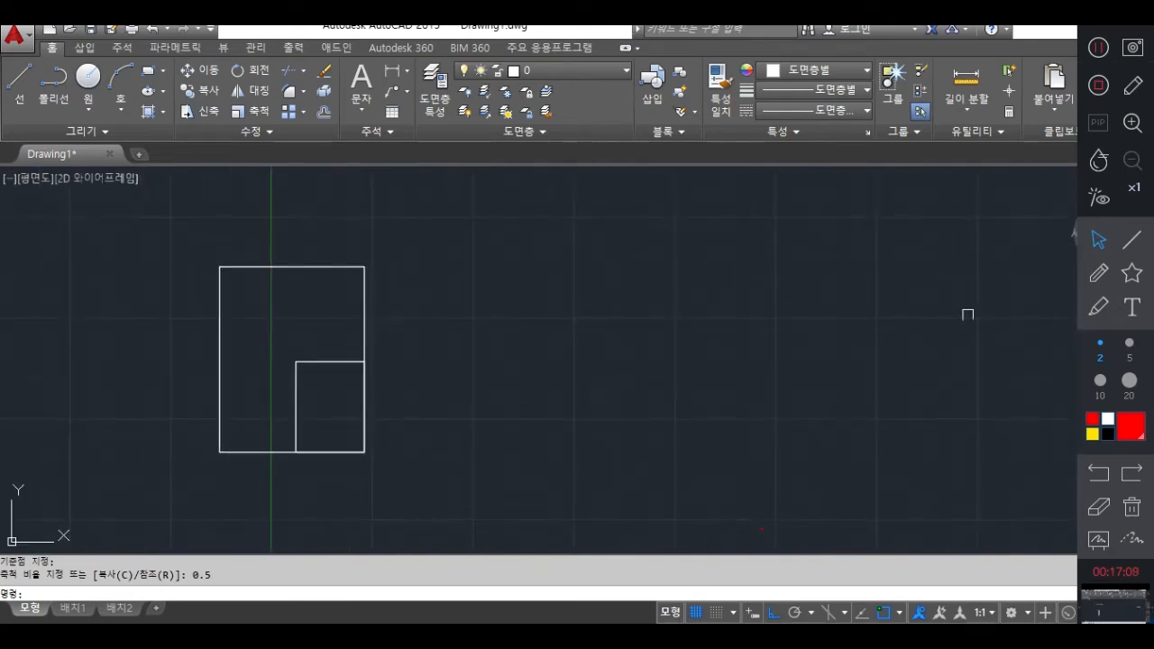
click(1098, 274)
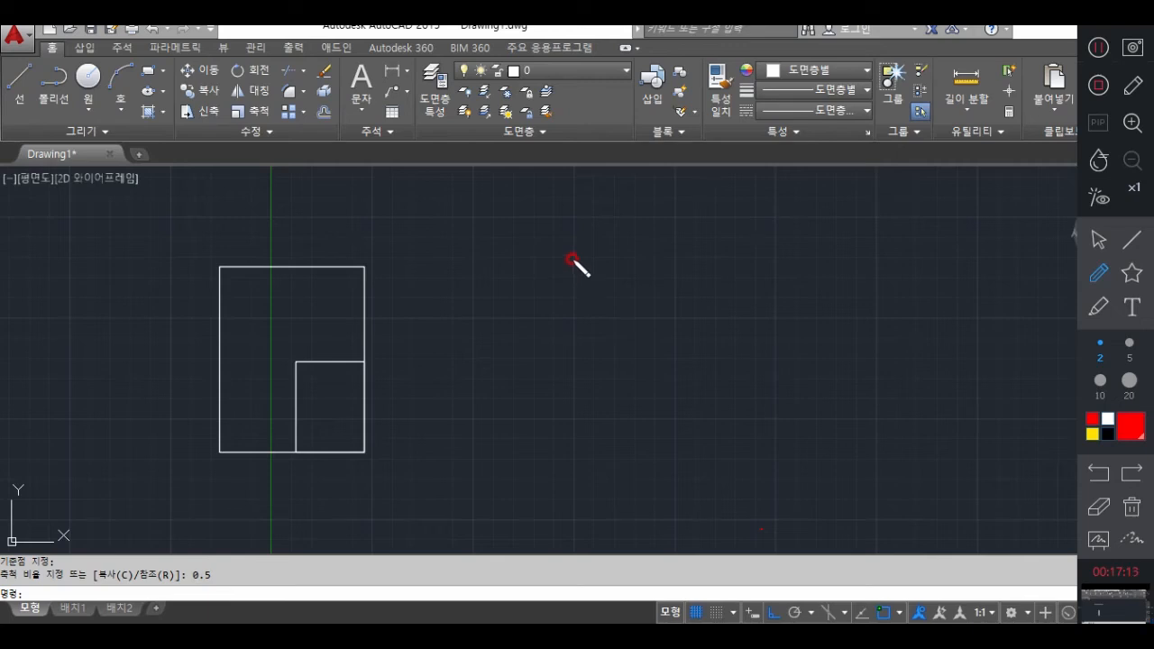
drag(573, 239, 585, 271)
mouse_move(646, 239)
mouse_down()
mouse_move(626, 294)
mouse_move(570, 343)
mouse_up()
mouse_move(637, 304)
mouse_down()
mouse_move(683, 328)
mouse_move(645, 375)
mouse_up()
mouse_move(726, 283)
mouse_down()
mouse_move(771, 283)
mouse_move(812, 310)
mouse_up()
drag(710, 403, 758, 435)
mouse_move(781, 415)
mouse_down()
mouse_move(800, 412)
mouse_move(801, 442)
mouse_move(848, 424)
mouse_move(846, 447)
mouse_up()
mouse_move(862, 409)
mouse_down()
mouse_move(882, 427)
mouse_move(872, 448)
mouse_move(930, 421)
mouse_up()
click(981, 418)
drag(1047, 415, 1056, 413)
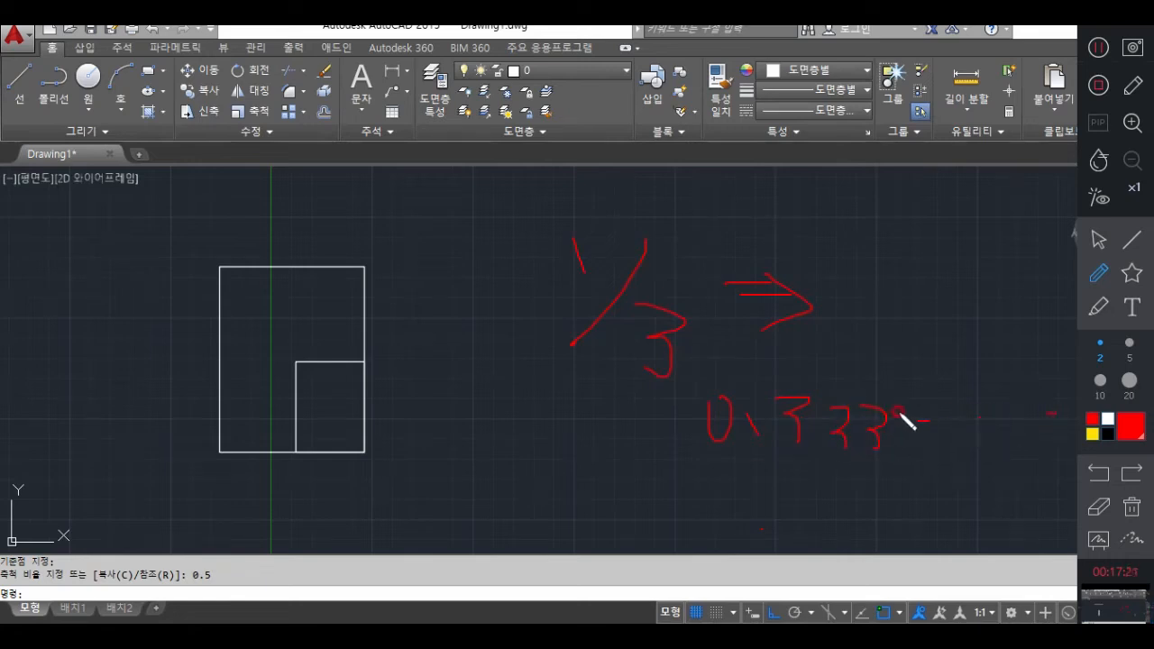
click(1097, 514)
mouse_move(566, 315)
mouse_down()
mouse_move(763, 330)
mouse_move(691, 405)
mouse_up()
mouse_move(963, 411)
mouse_down()
mouse_move(919, 412)
mouse_move(1043, 421)
mouse_move(573, 266)
mouse_up()
click(1088, 239)
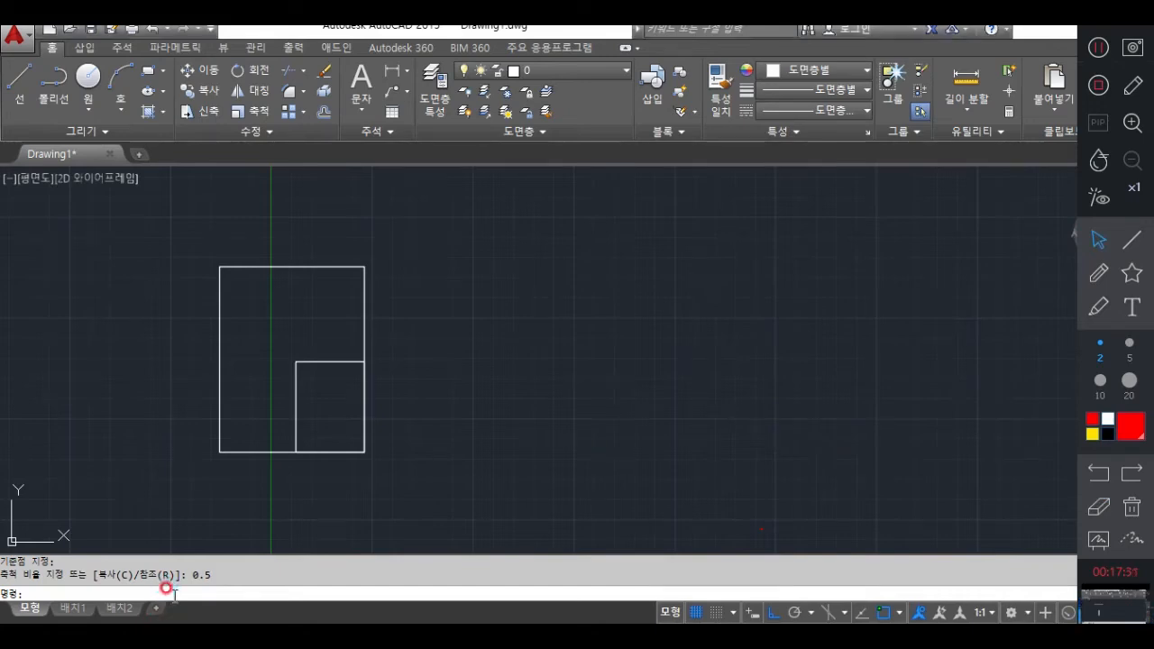
Scale both rectangles from their shared lower-right corner with the Reference option, using reference length 3 and new length 1.
key(Return)
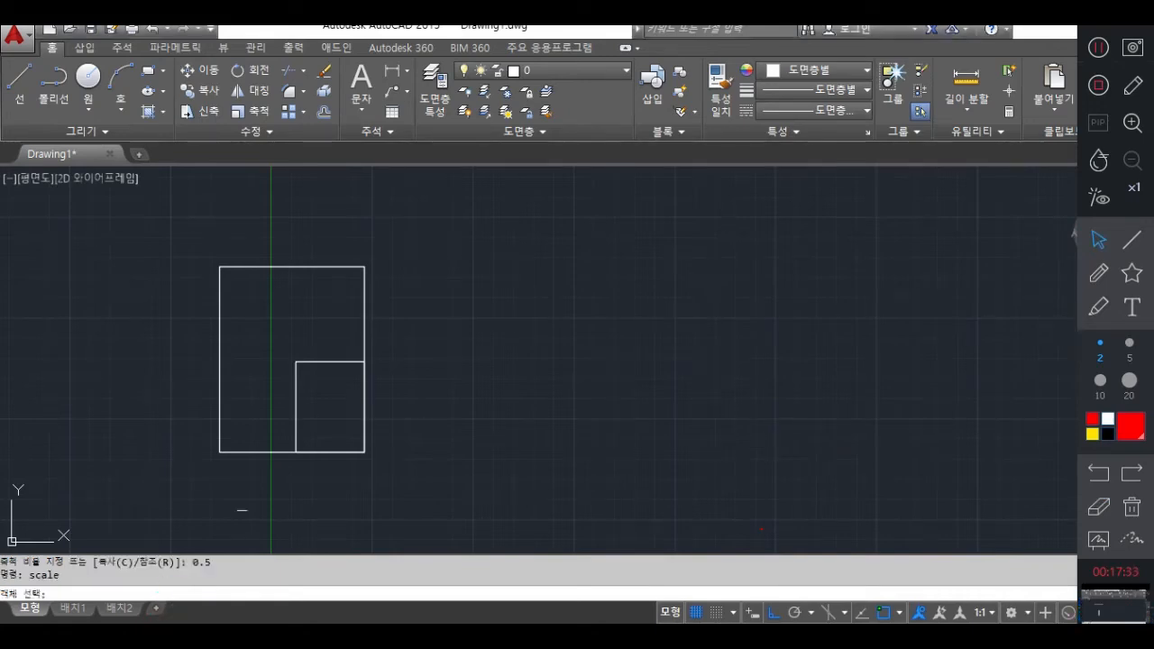
click(159, 243)
click(407, 458)
key(Return)
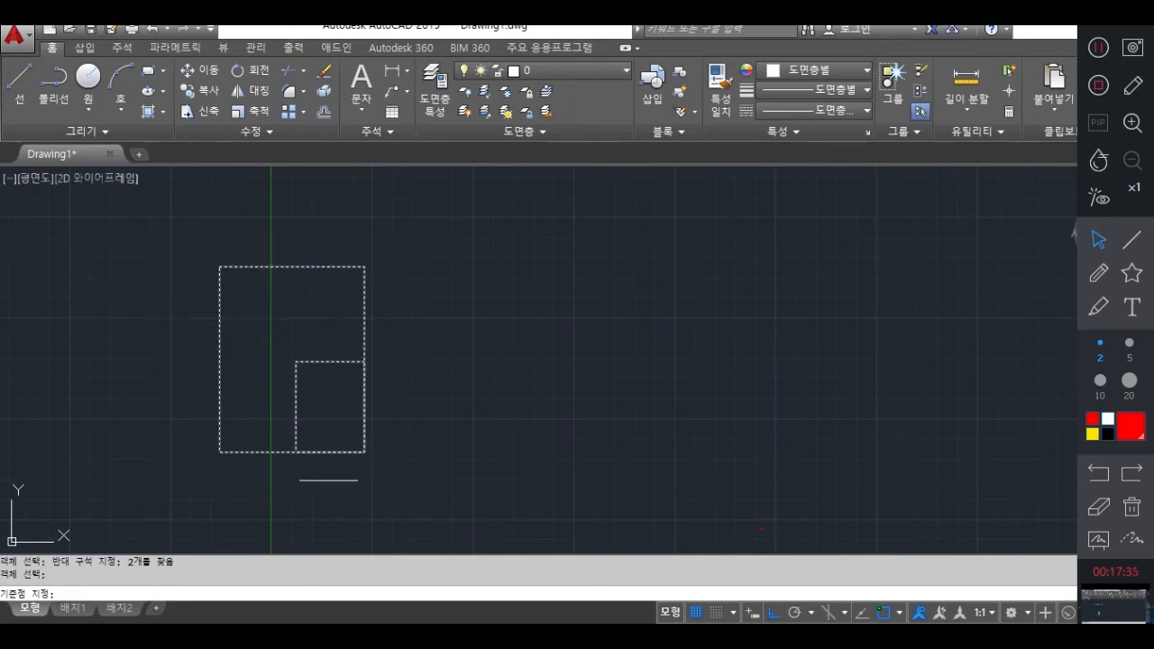
click(364, 452)
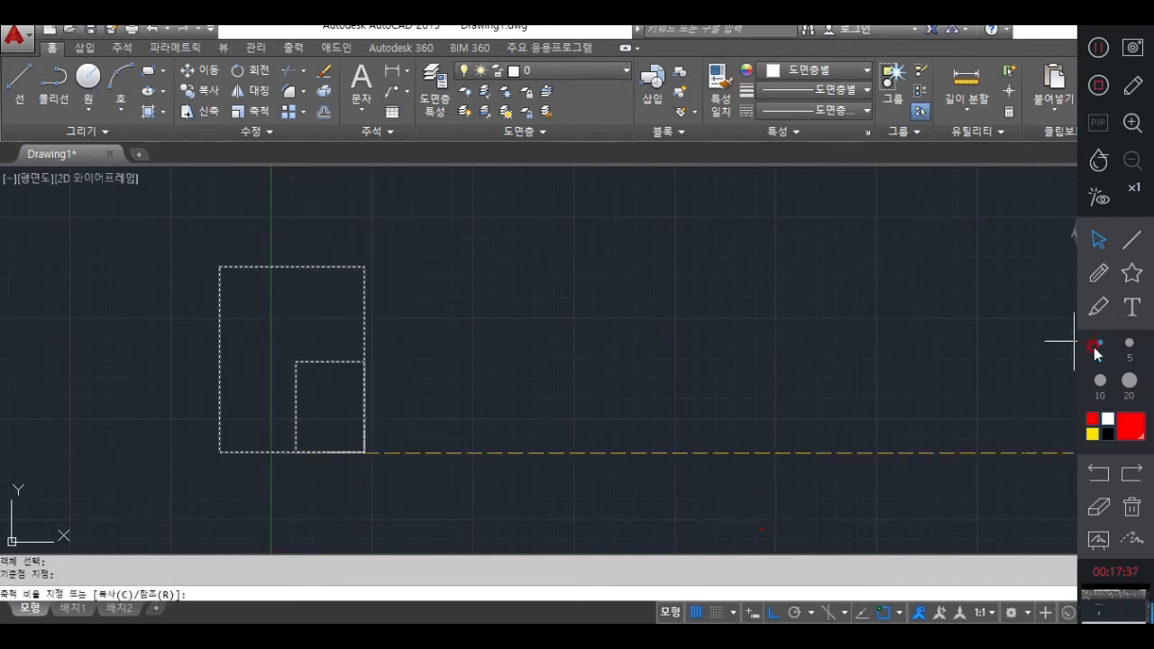
mouse_move(167, 605)
mouse_down()
mouse_move(147, 603)
mouse_move(176, 583)
mouse_up()
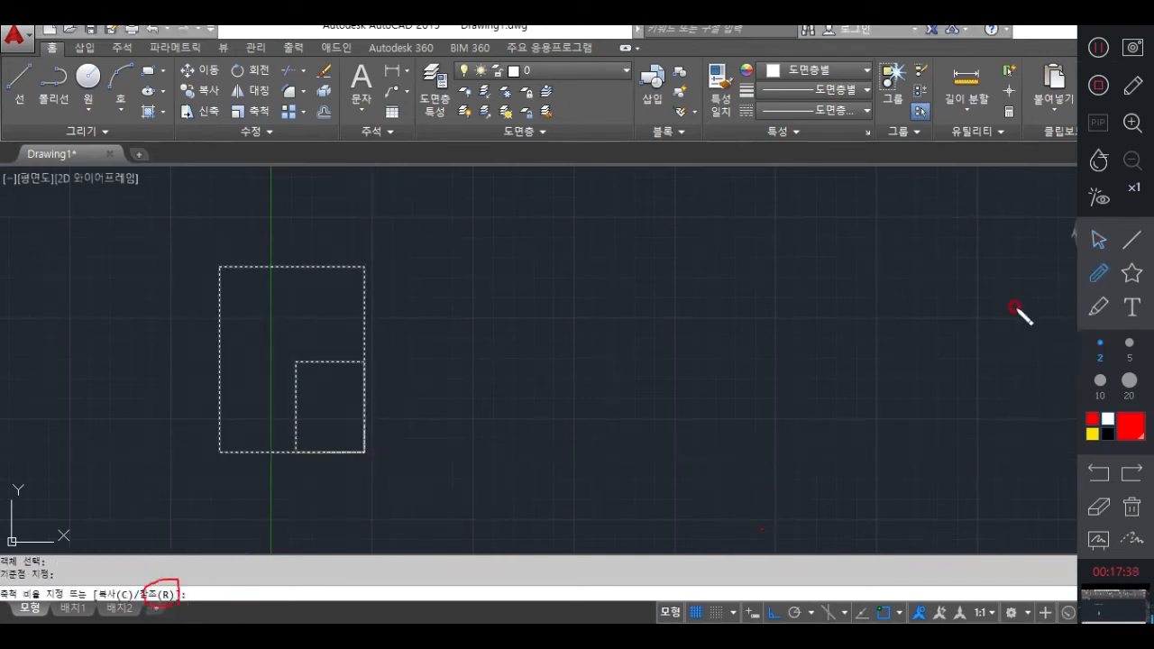
click(1099, 239)
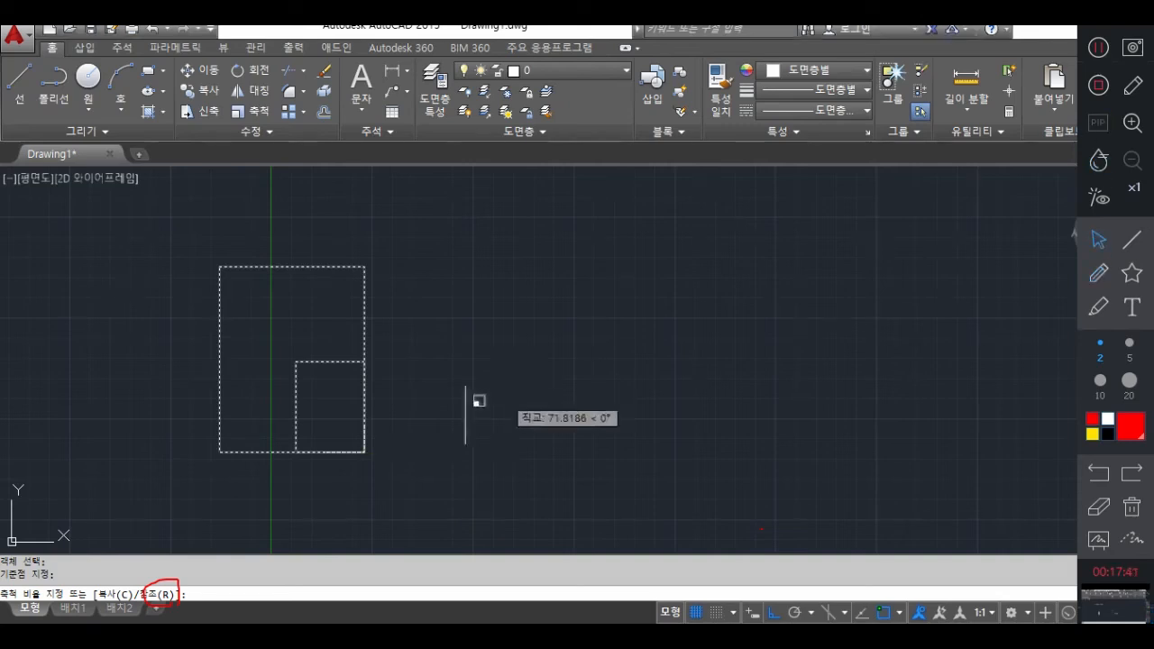
text(r)
key(Return)
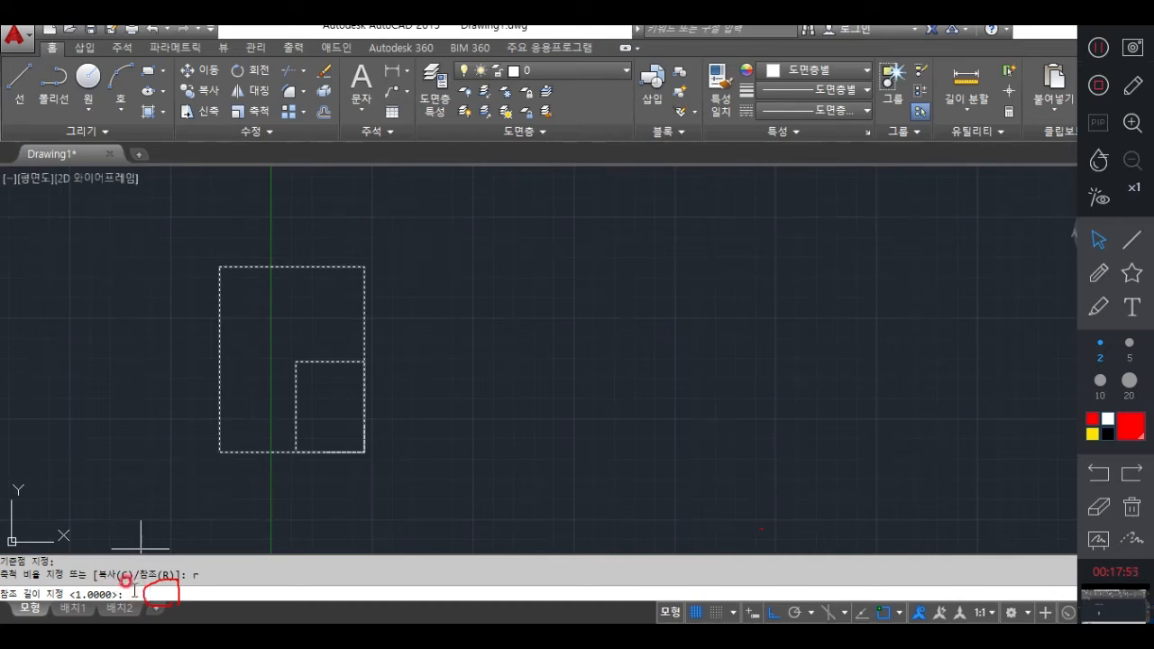
key(Return)
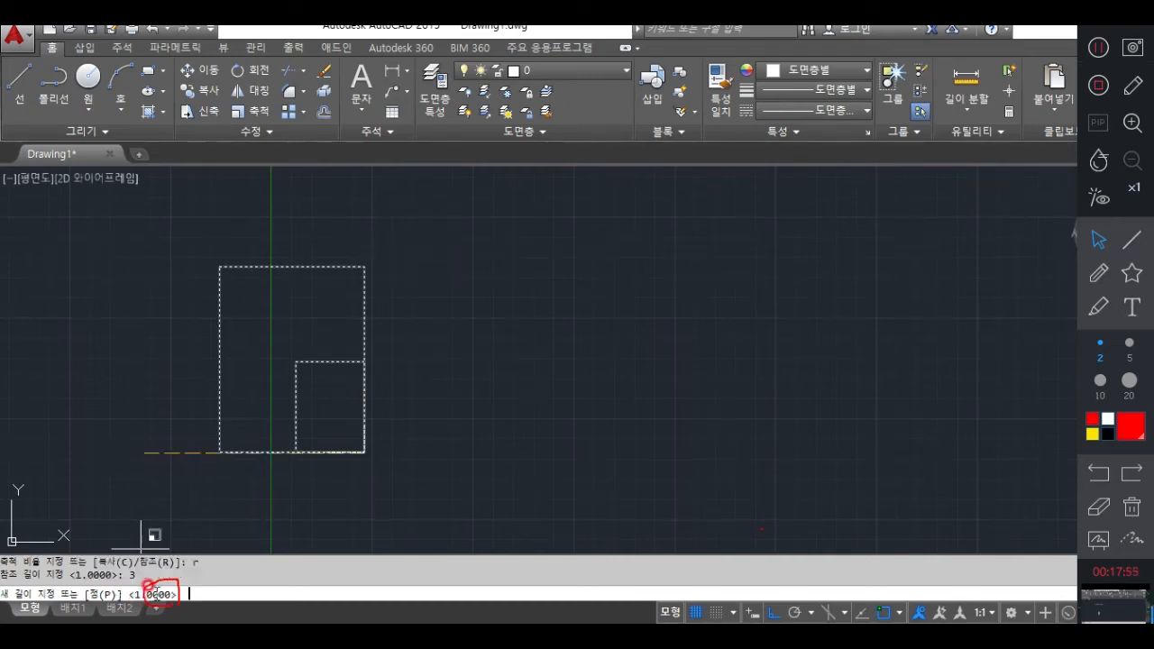
text(1)
key(Return)
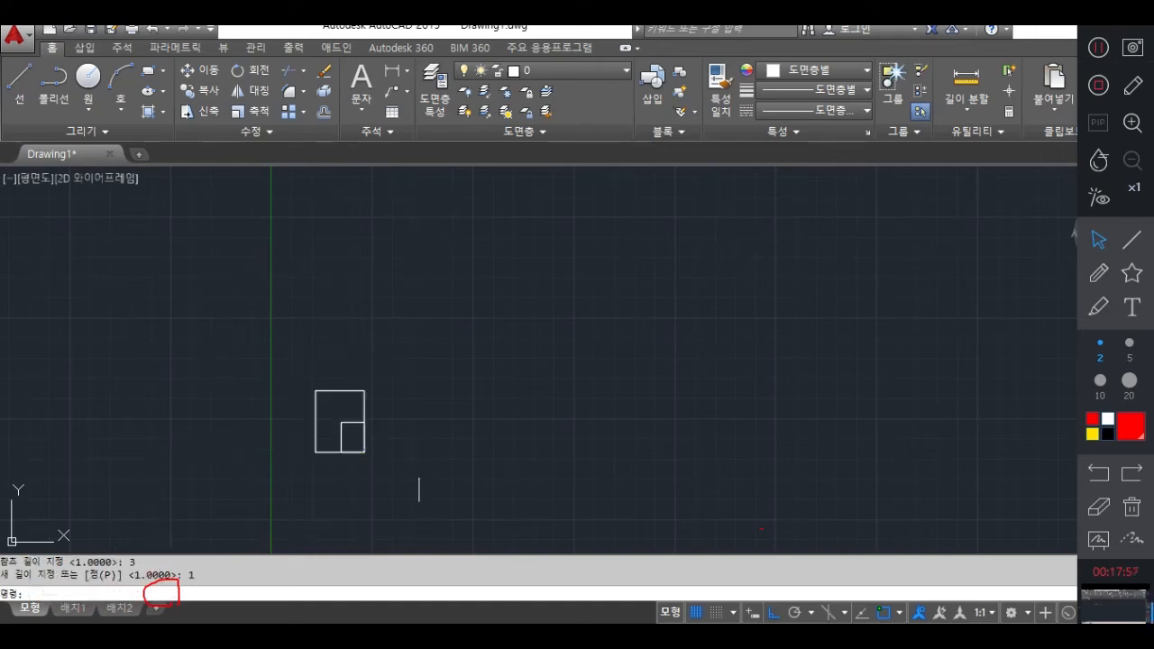
click(1098, 507)
click(149, 595)
click(1102, 236)
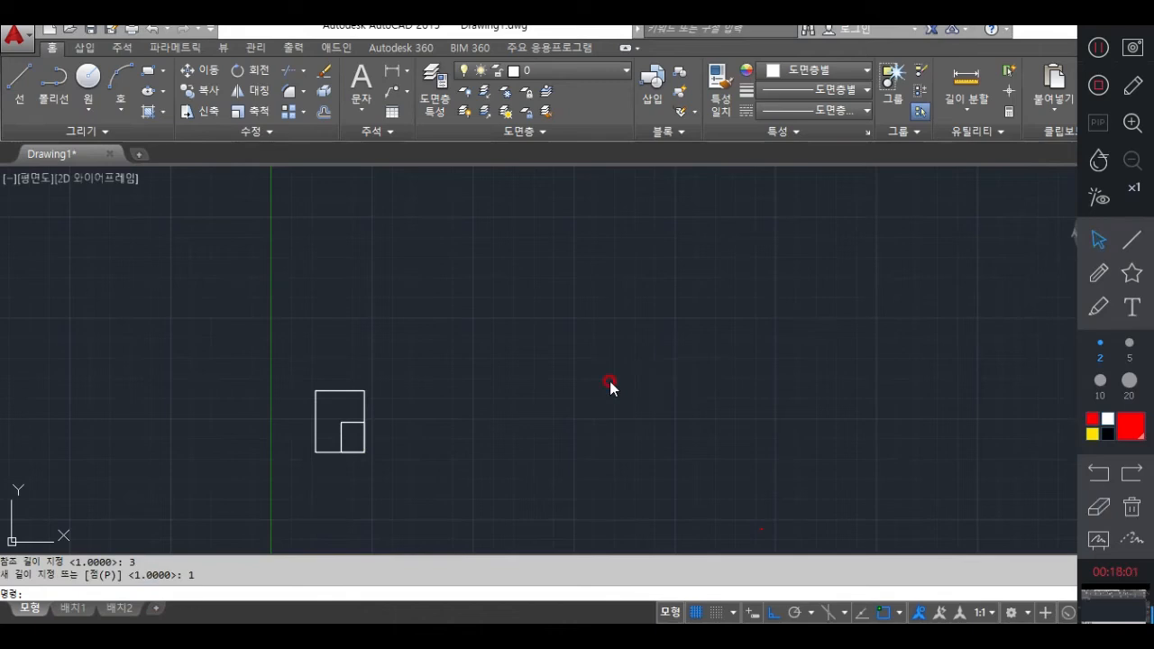
Scale both rectangles by reference from their shared lower-right corner, with reference length 3000 and new length 1000.
scroll(310, 464, up, 4)
text(sc)
key(Return)
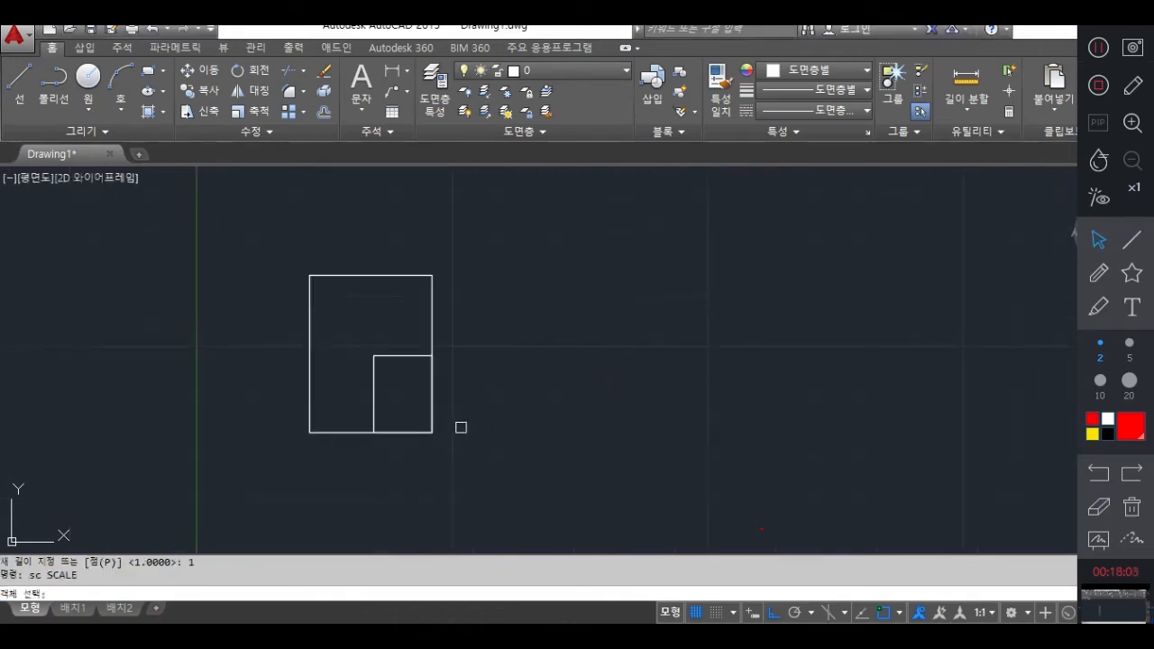
click(226, 235)
click(501, 451)
key(Return)
click(432, 433)
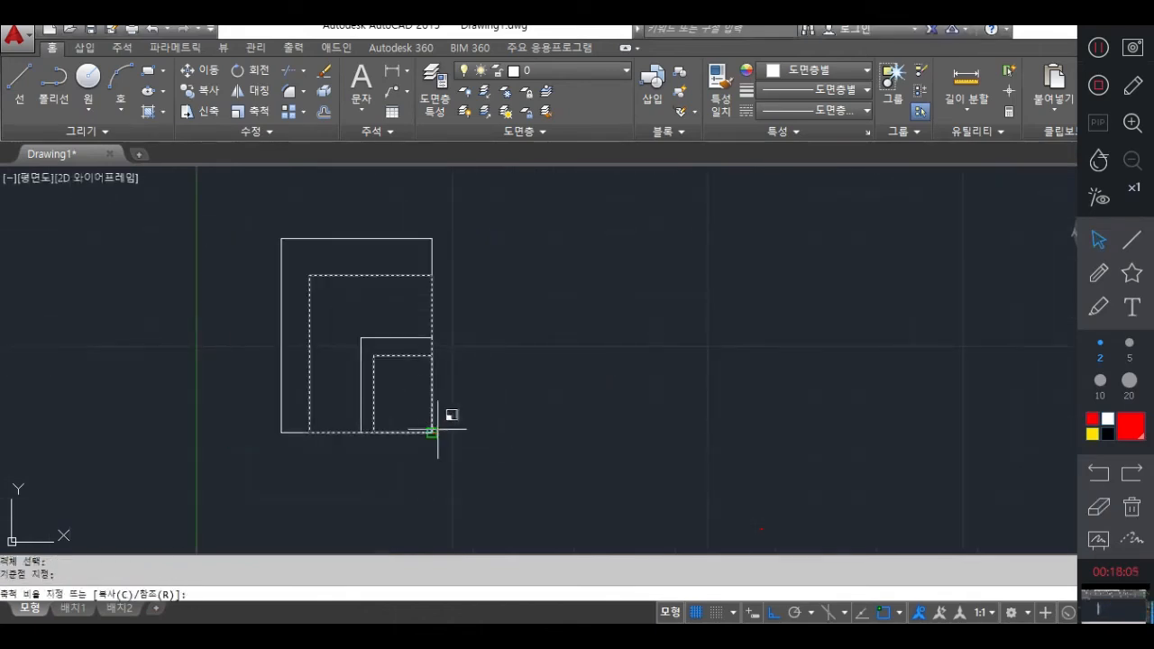
text(r)
key(Return)
text(300)
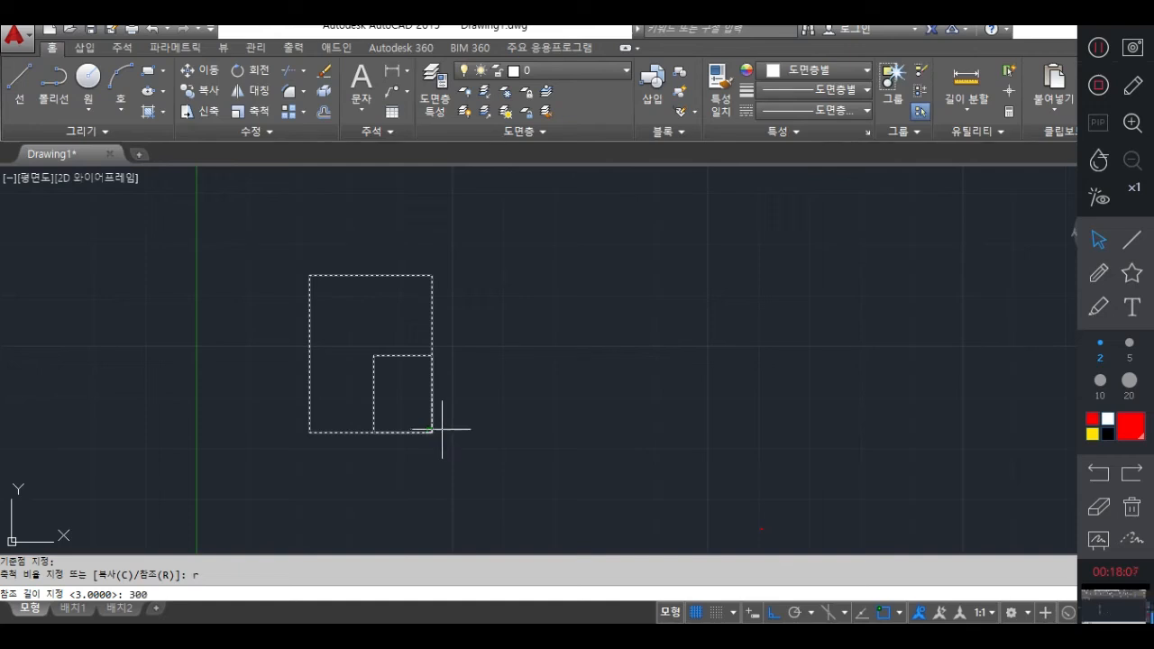
text(0)
key(Return)
text(1000)
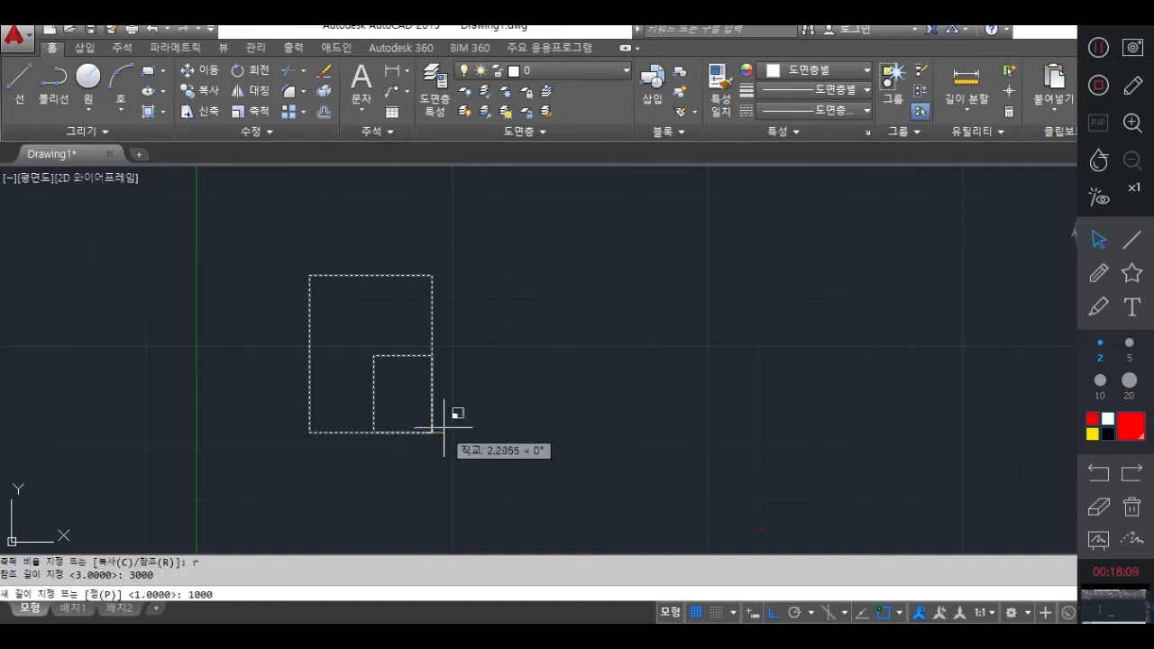
key(Return)
scroll(410, 419, up, 4)
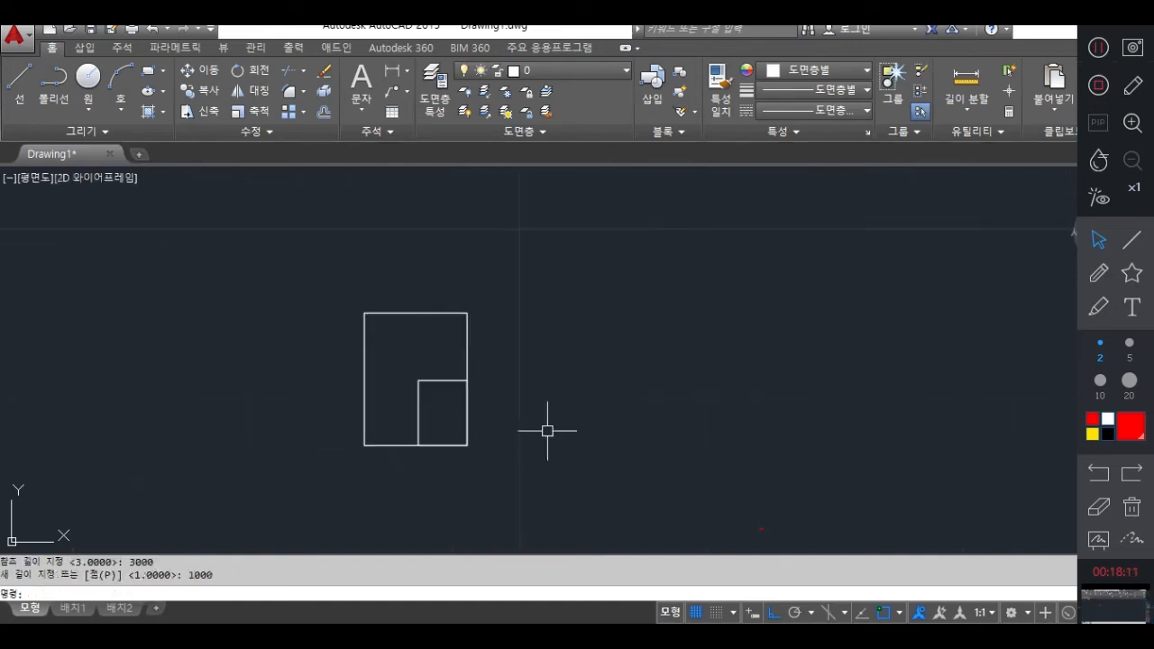
click(1100, 273)
drag(616, 269, 613, 341)
mouse_move(669, 271)
mouse_down()
mouse_move(695, 279)
mouse_move(674, 331)
mouse_up()
drag(747, 280, 774, 295)
mouse_move(847, 260)
mouse_down()
mouse_move(815, 318)
mouse_move(845, 312)
mouse_move(813, 273)
mouse_up()
drag(598, 336, 920, 334)
click(1097, 240)
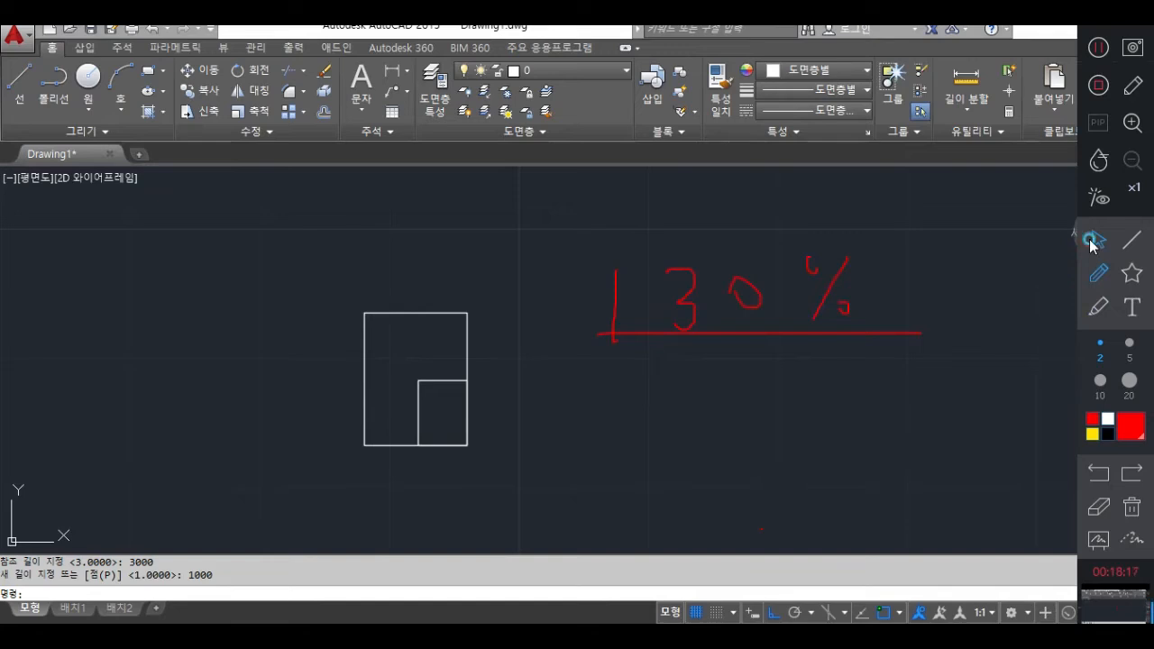
click(1098, 507)
mouse_move(849, 309)
mouse_down()
mouse_move(853, 235)
mouse_move(855, 343)
mouse_move(732, 299)
mouse_move(574, 288)
mouse_up()
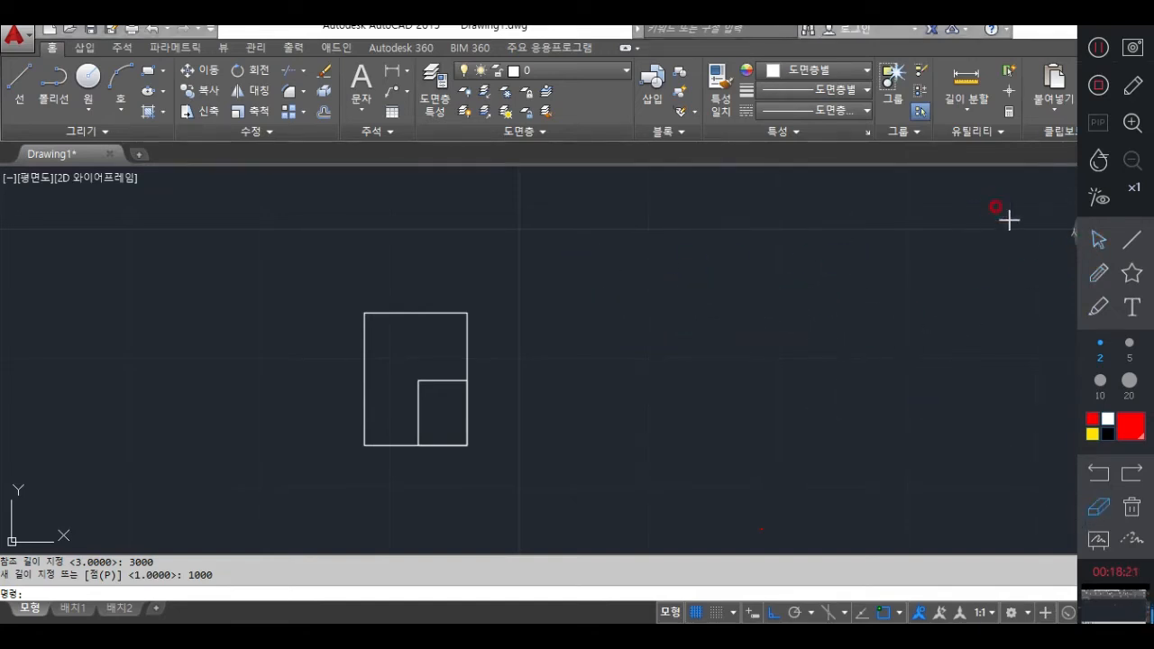
click(1102, 242)
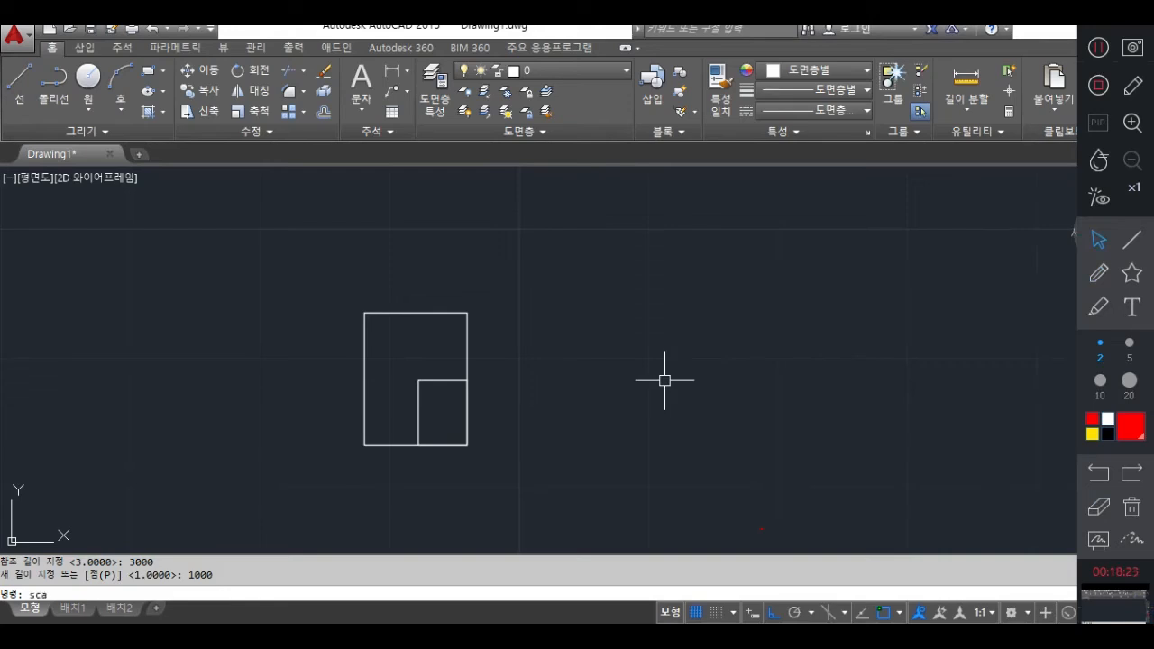
Scale both rectangles by reference from their shared lower-right corner, entering 100 as the reference length.
key(Return)
click(258, 260)
click(491, 464)
key(Return)
click(467, 444)
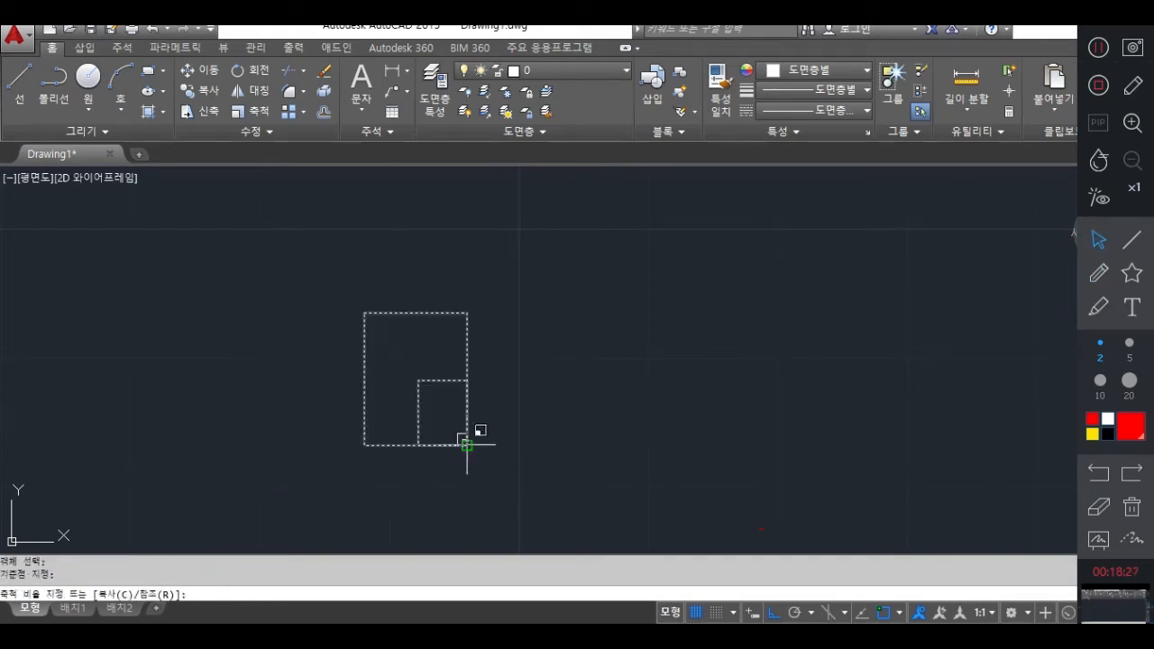
text(r)
key(Return)
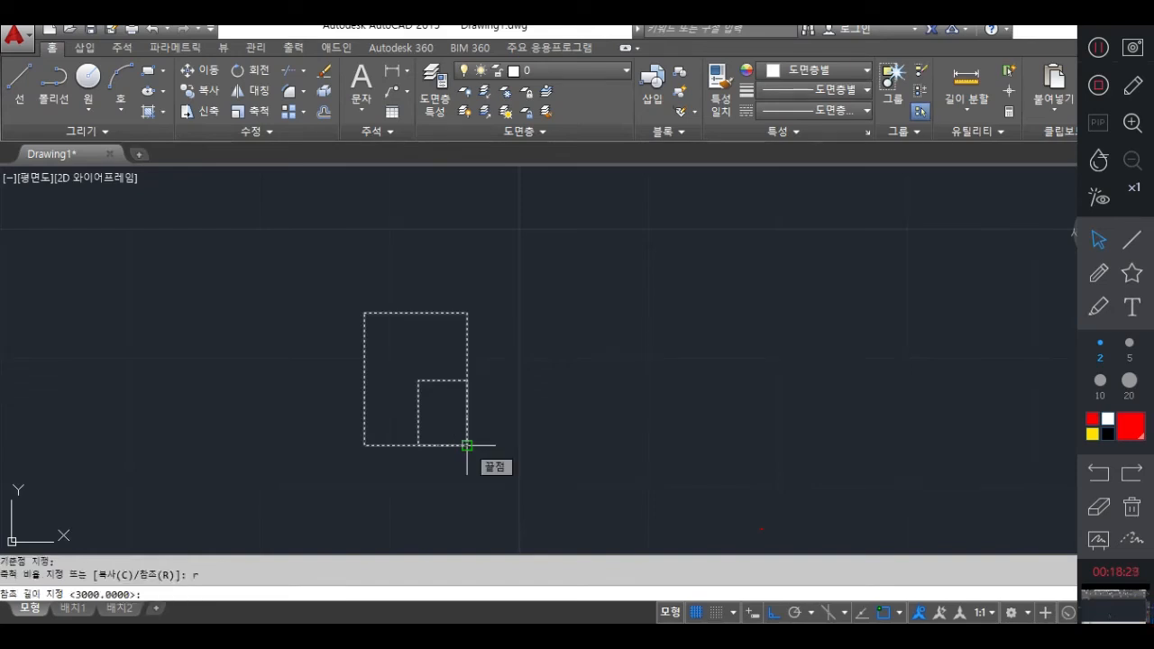
key(Return)
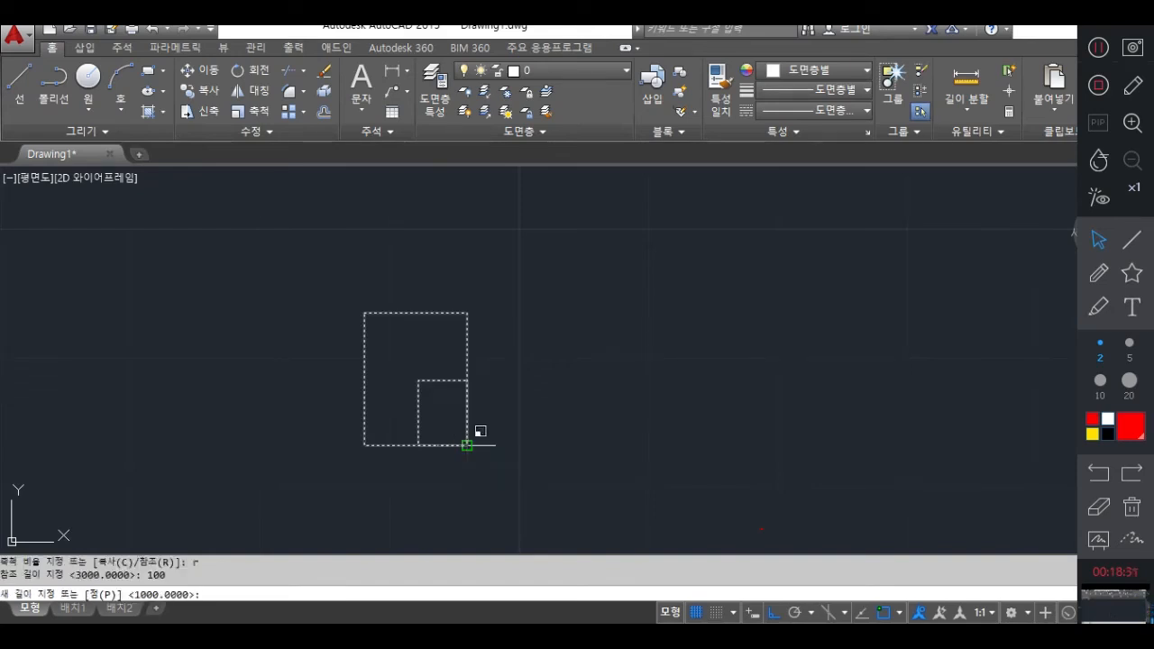
Scale the selected rectangles by reference, giving 130 as the new length for the reference length of 100.
text(130)
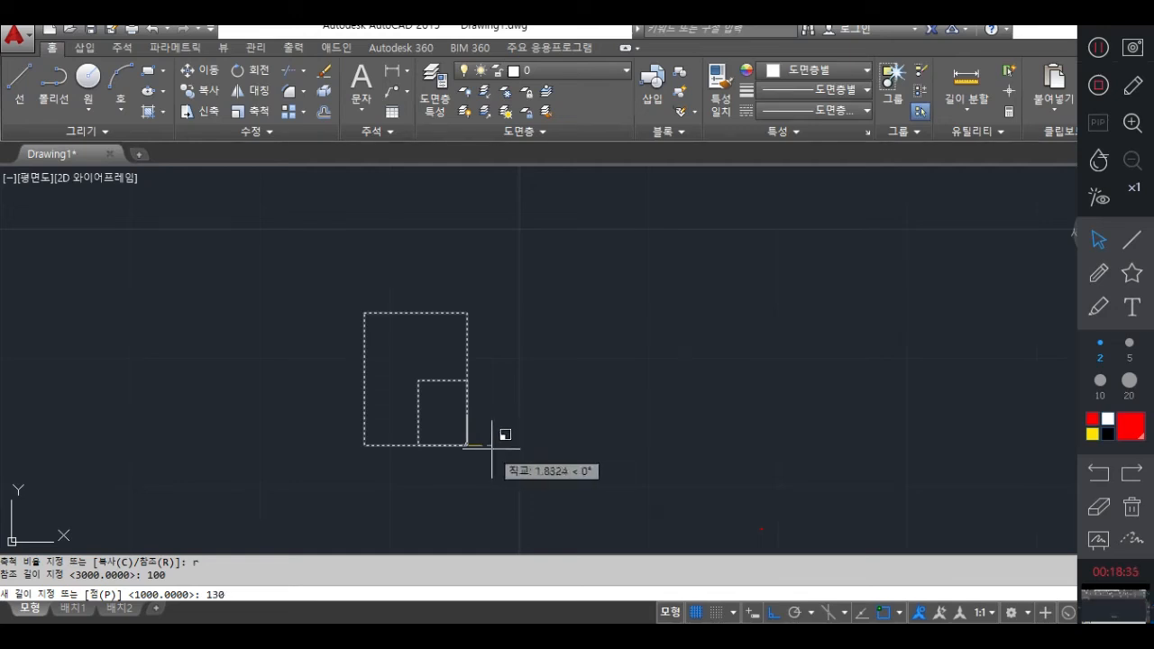
key(Return)
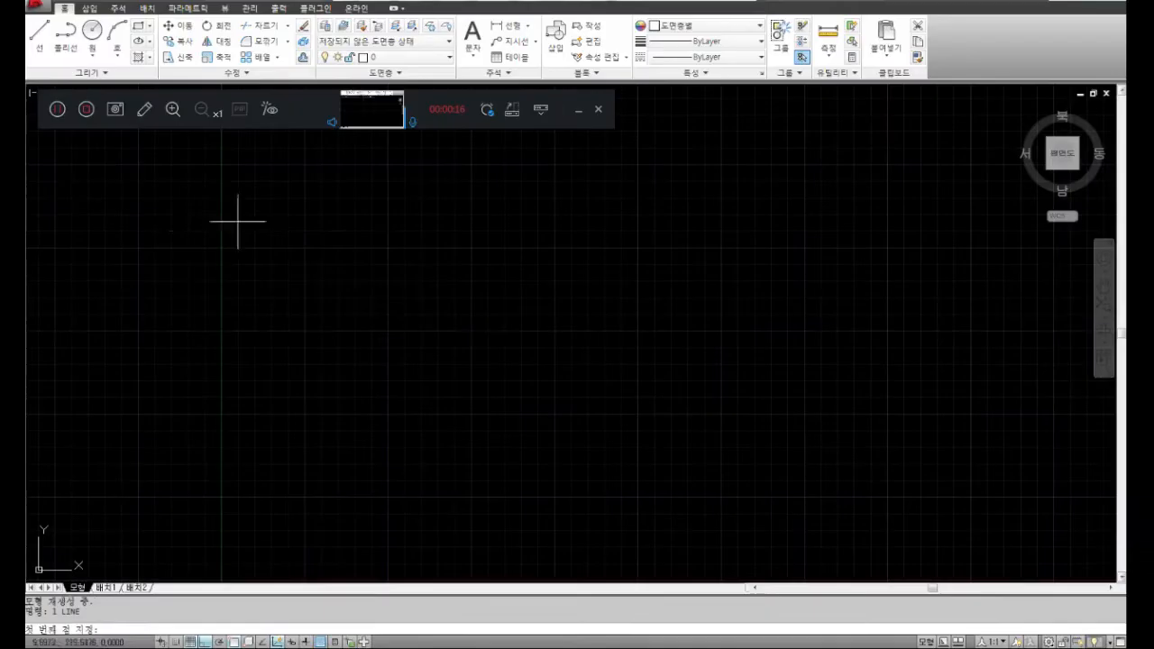
Draw one horizontal line and two separate vertical lines crossing it.
click(198, 231)
click(495, 263)
key(space)
key(space)
click(291, 149)
click(298, 340)
key(space)
key(space)
click(411, 166)
click(409, 300)
key(space)
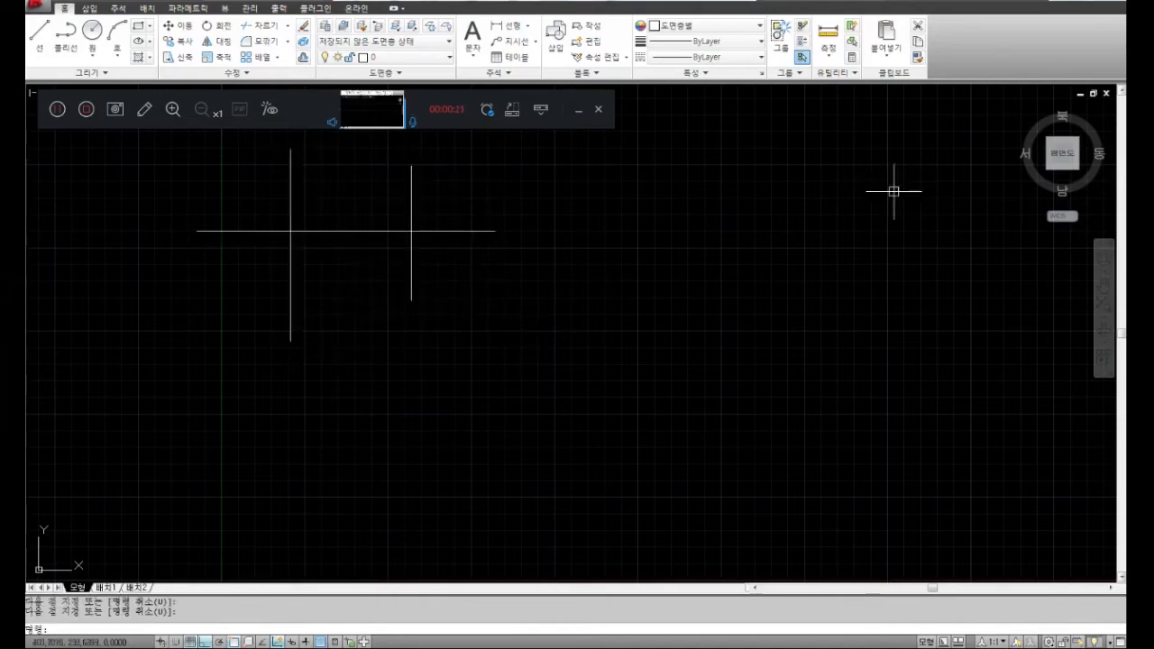
scroll(497, 333, down, 2)
scroll(522, 296, up, 2)
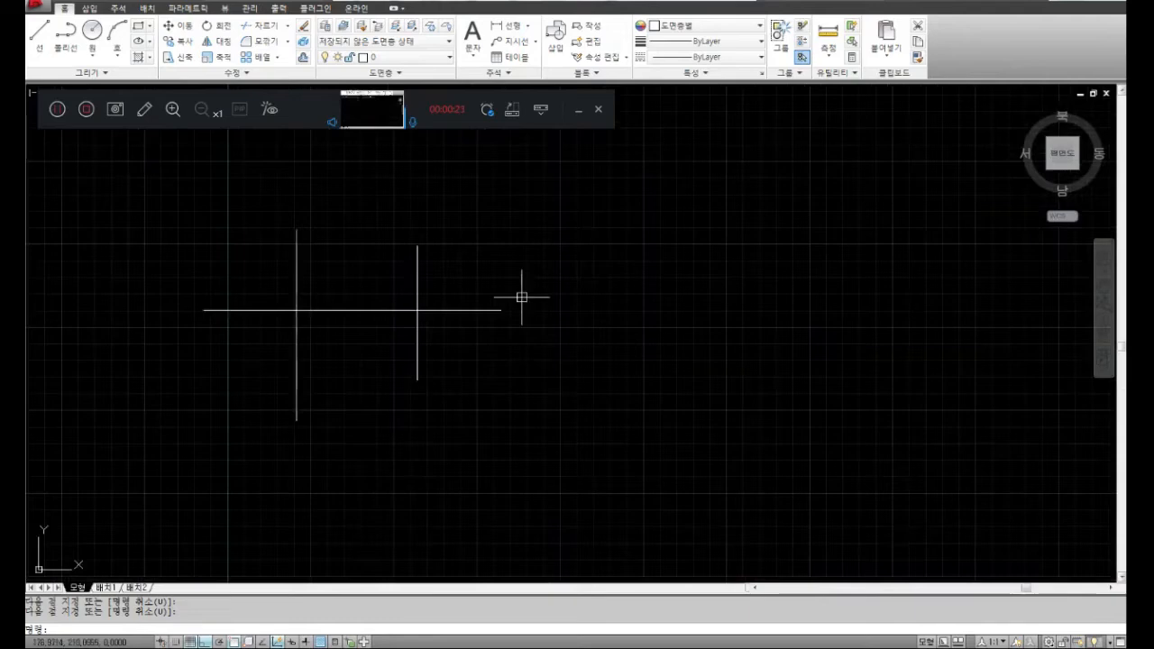
middle_drag(448, 380, 413, 363)
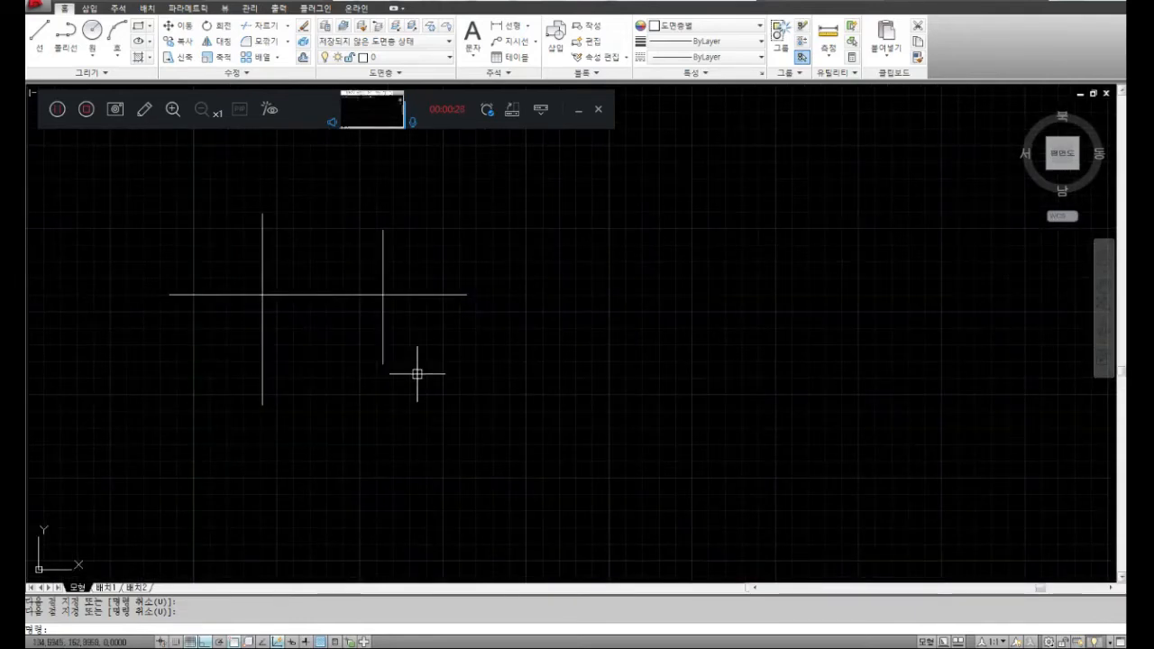
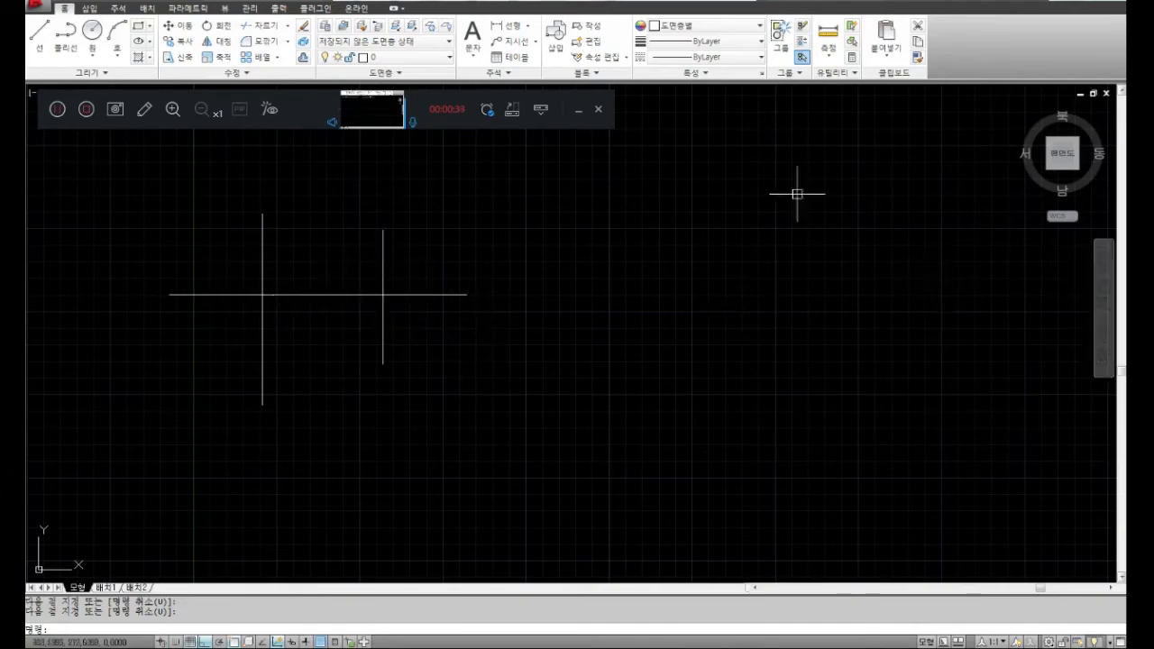
Handwrite the red notes "Trim" and "erase" beside the crossing lines and underline "erase".
click(143, 109)
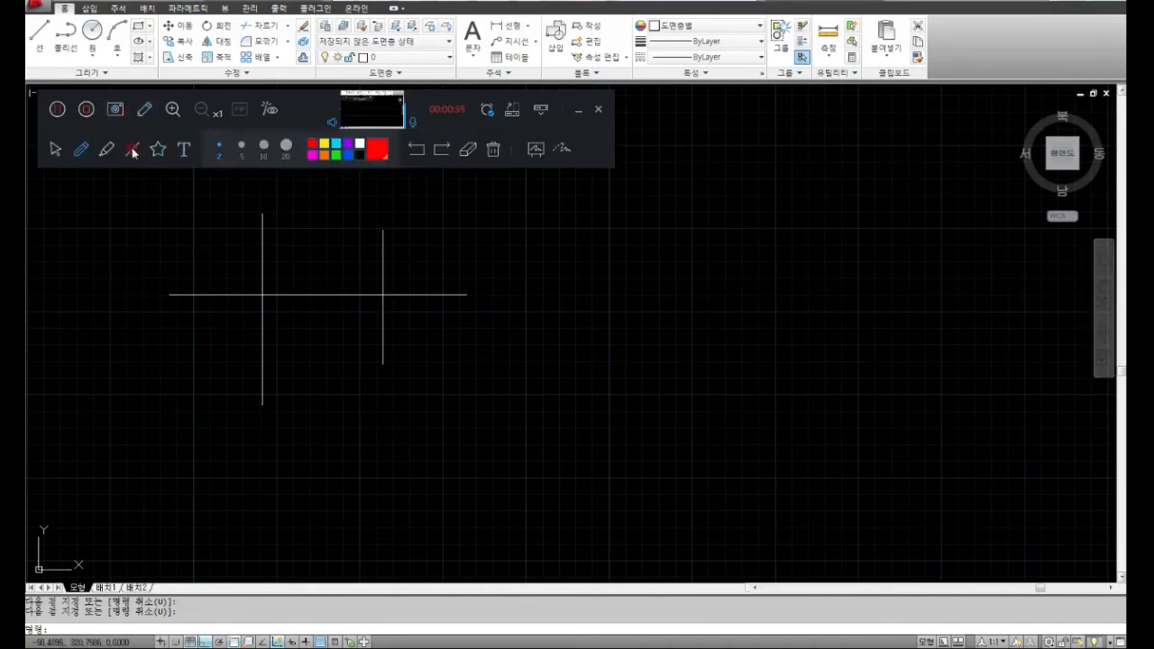
mouse_move(490, 236)
mouse_down()
mouse_move(565, 237)
mouse_move(538, 287)
mouse_move(578, 260)
mouse_move(614, 294)
mouse_move(677, 282)
mouse_up()
mouse_move(516, 350)
mouse_down()
mouse_move(541, 335)
mouse_move(544, 362)
mouse_move(587, 351)
mouse_up()
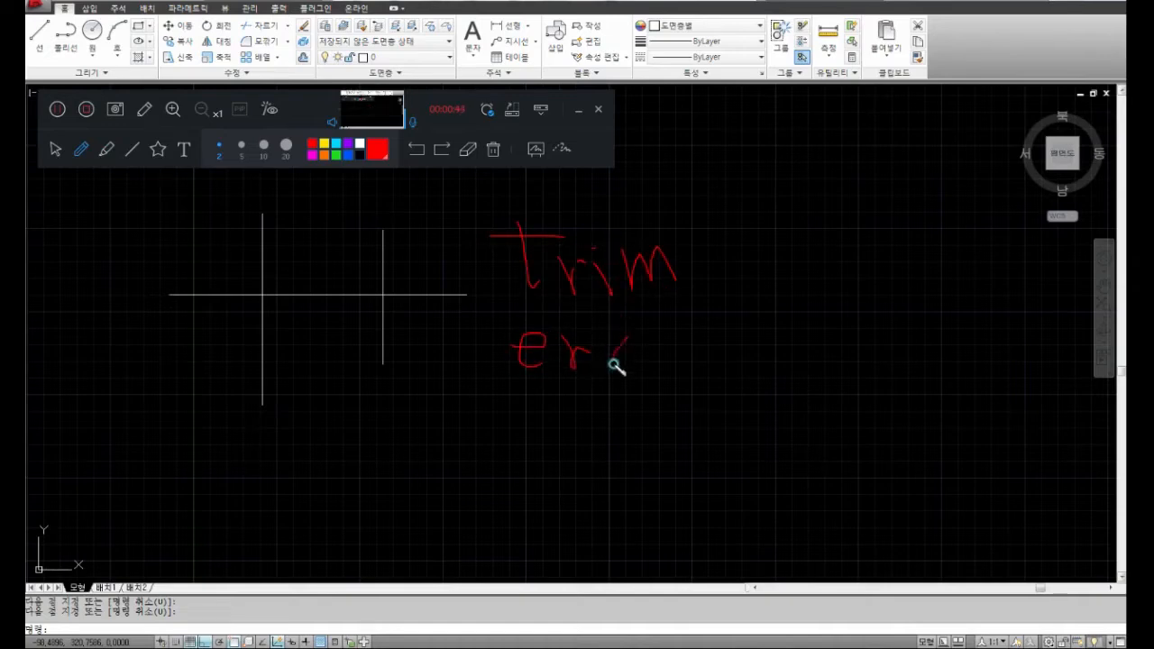
drag(700, 331, 670, 362)
drag(756, 344, 742, 372)
drag(503, 380, 796, 381)
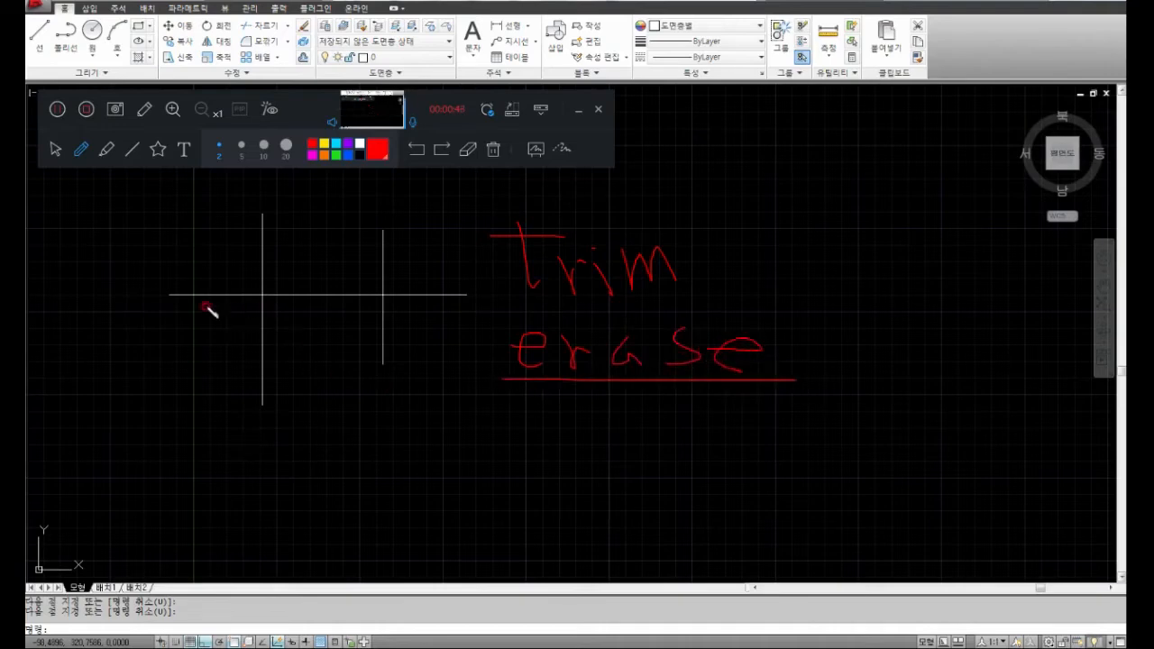
Mark along the horizontal line in red, circle the note "Trim" and mark the line's middle section.
drag(171, 309, 492, 311)
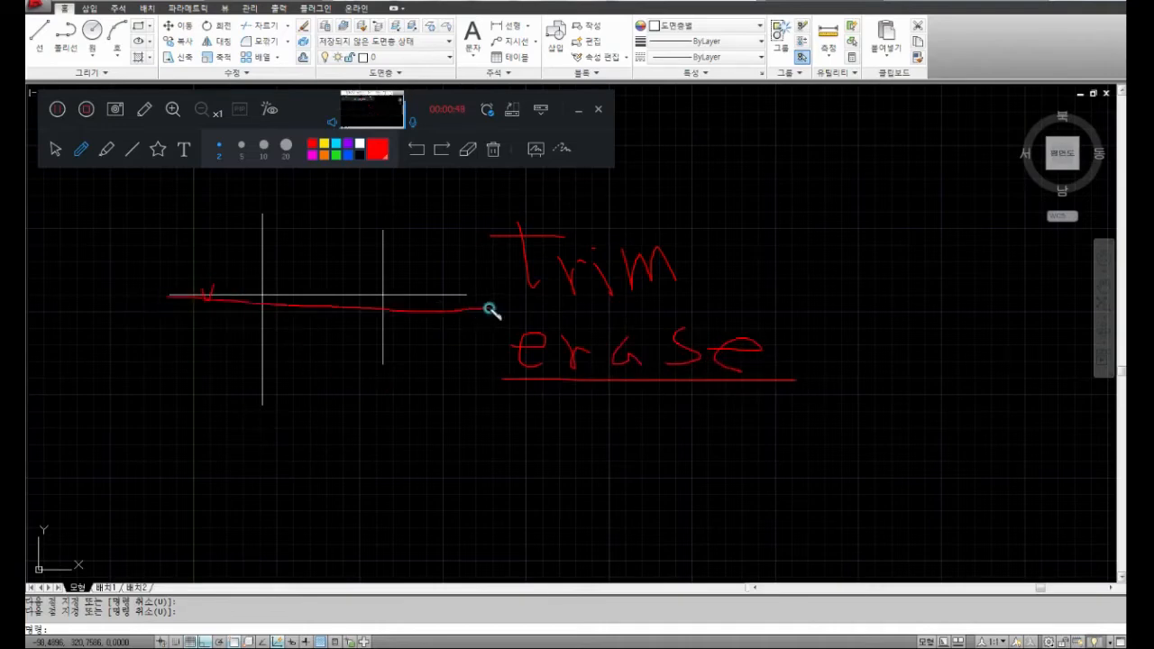
mouse_move(628, 311)
mouse_down()
mouse_move(657, 220)
mouse_move(663, 286)
mouse_up()
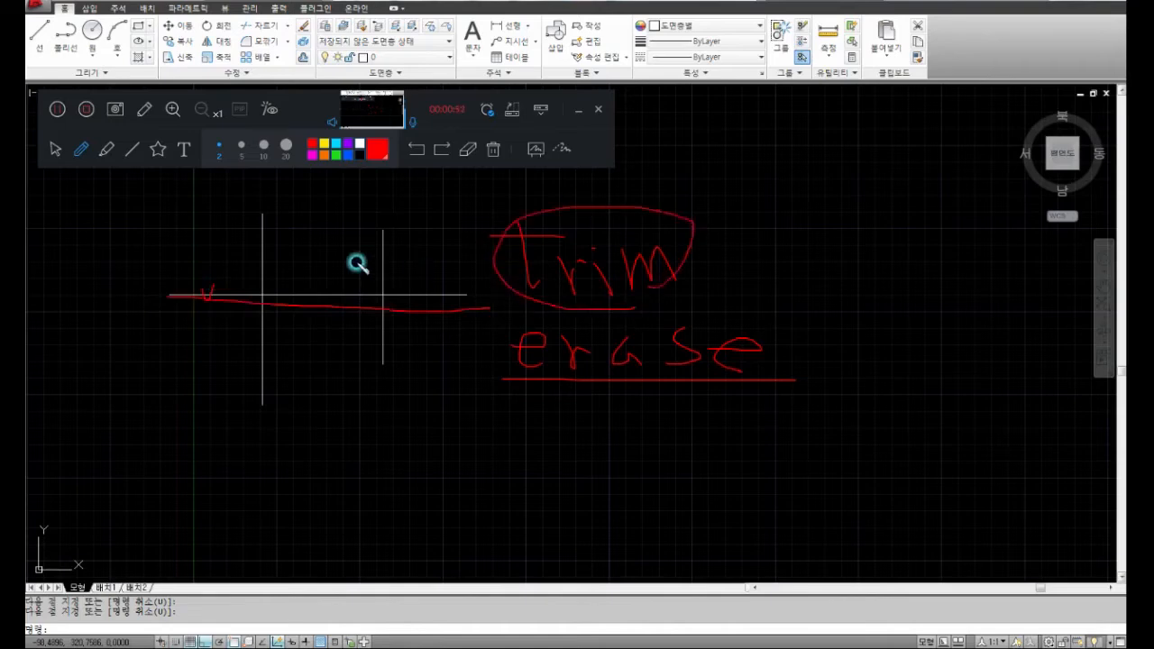
mouse_move(333, 299)
mouse_down()
mouse_move(342, 283)
mouse_move(340, 358)
mouse_up()
Erase all the red handwritten annotations and return to normal pointer mode.
click(467, 151)
mouse_move(569, 240)
mouse_down()
mouse_move(601, 338)
mouse_move(637, 356)
mouse_move(503, 335)
mouse_move(536, 247)
mouse_move(572, 263)
mouse_move(352, 306)
mouse_move(385, 225)
mouse_move(258, 207)
mouse_move(206, 268)
mouse_up()
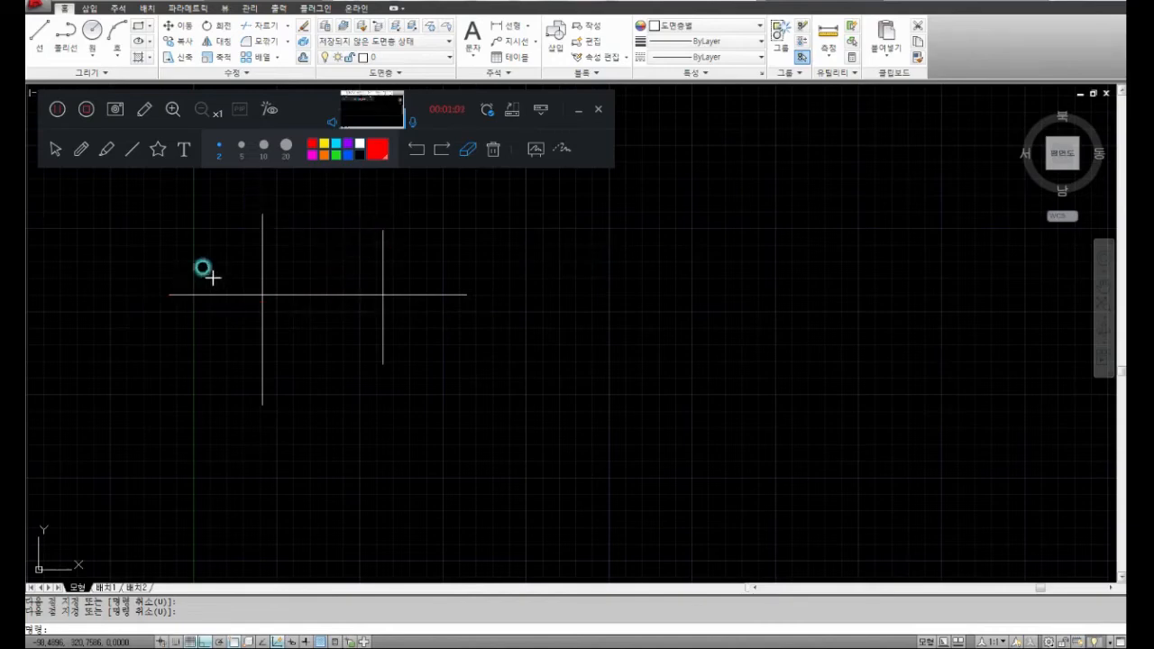
click(56, 152)
key(Escape)
key(Escape)
Erase the whole horizontal line, and undo that deletion.
text(era)
key(Return)
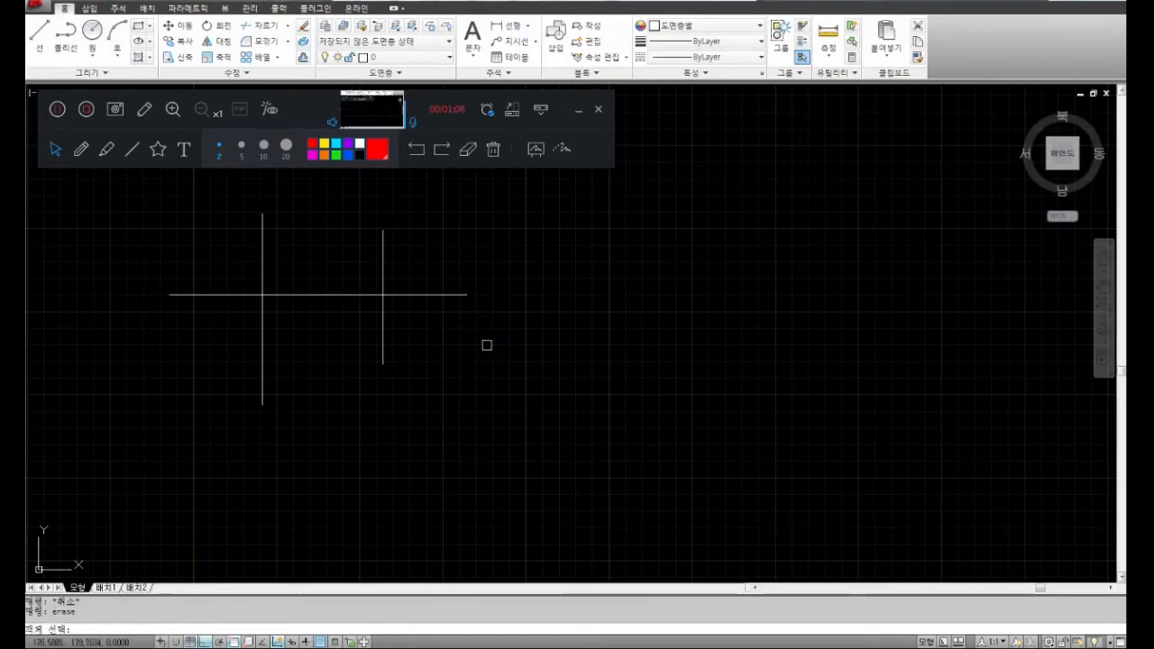
click(427, 294)
key(Return)
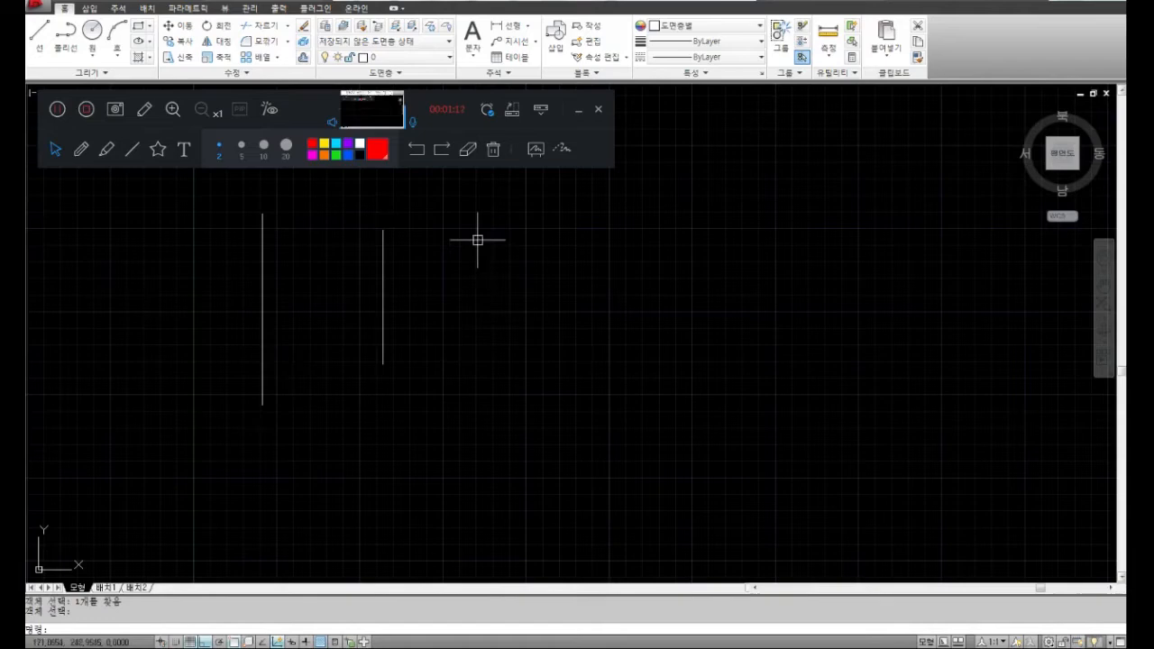
key(ctrl+z)
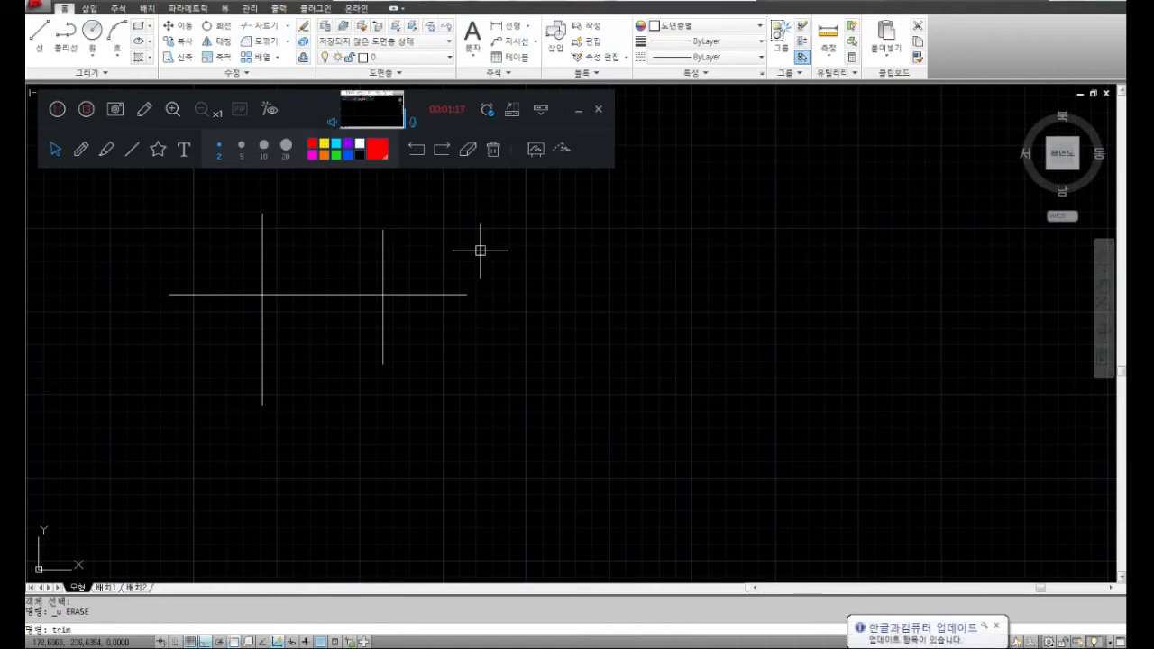
Trim away the middle section of the horizontal line, using the two vertical lines as cutting edges.
key(Return)
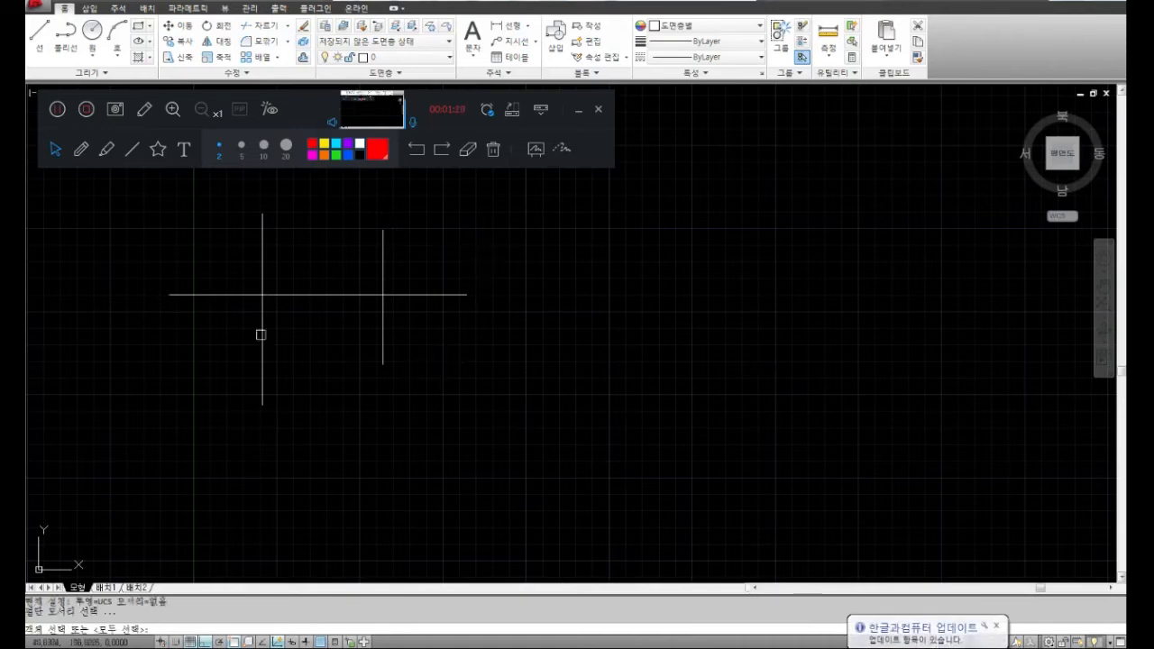
click(258, 312)
click(386, 323)
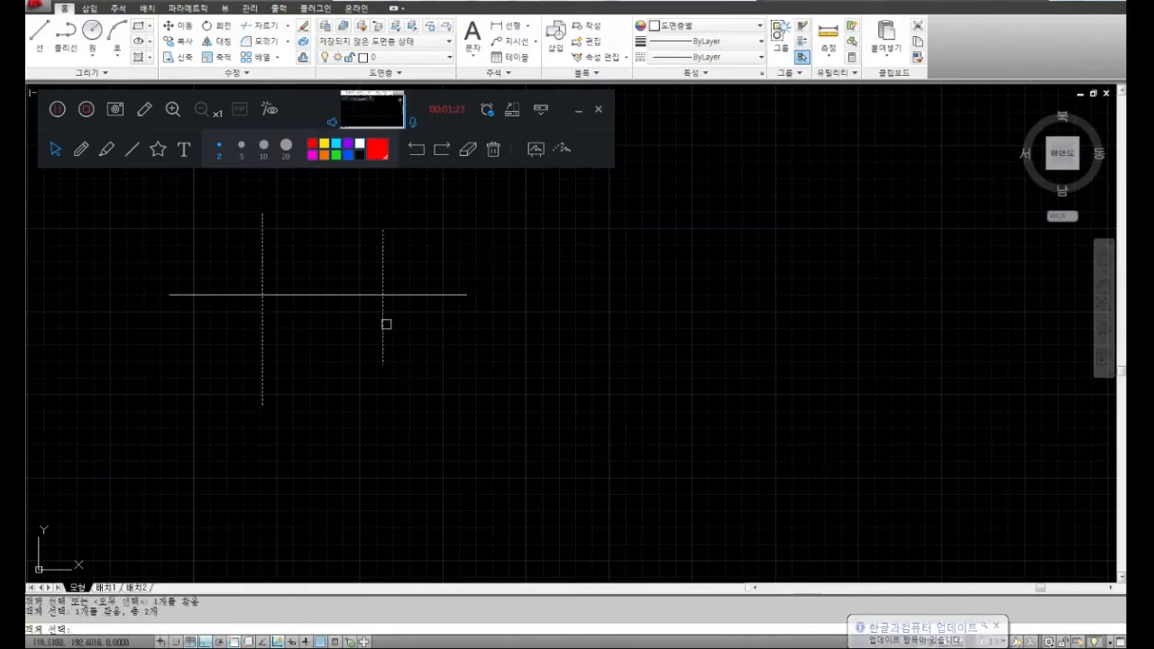
key(Return)
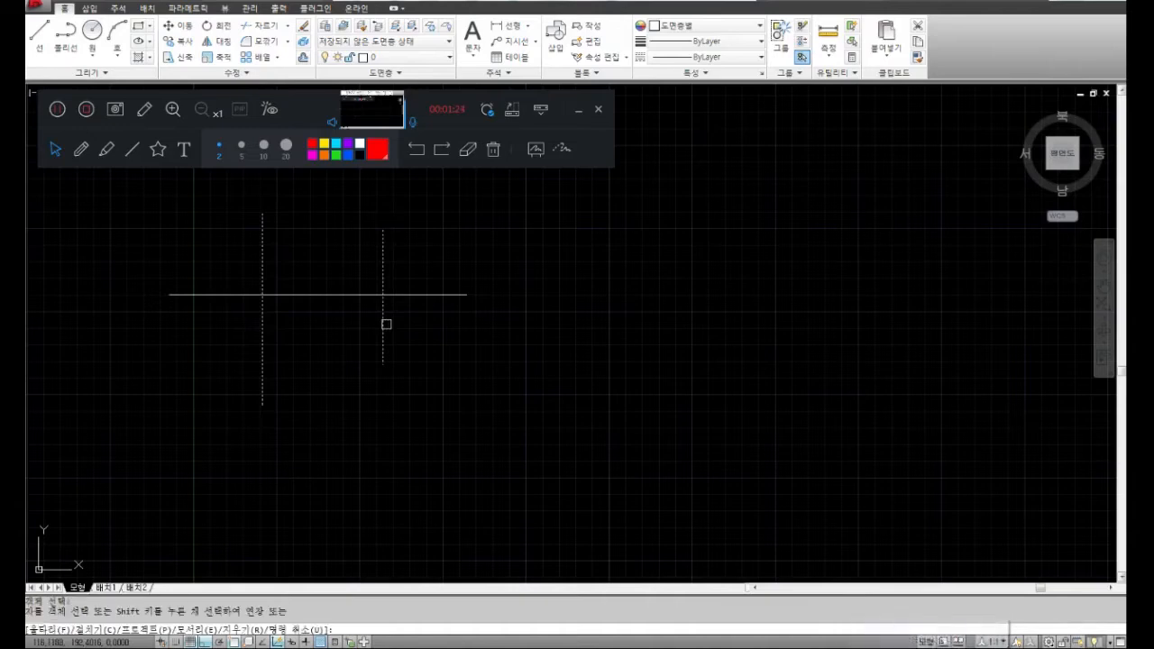
click(317, 294)
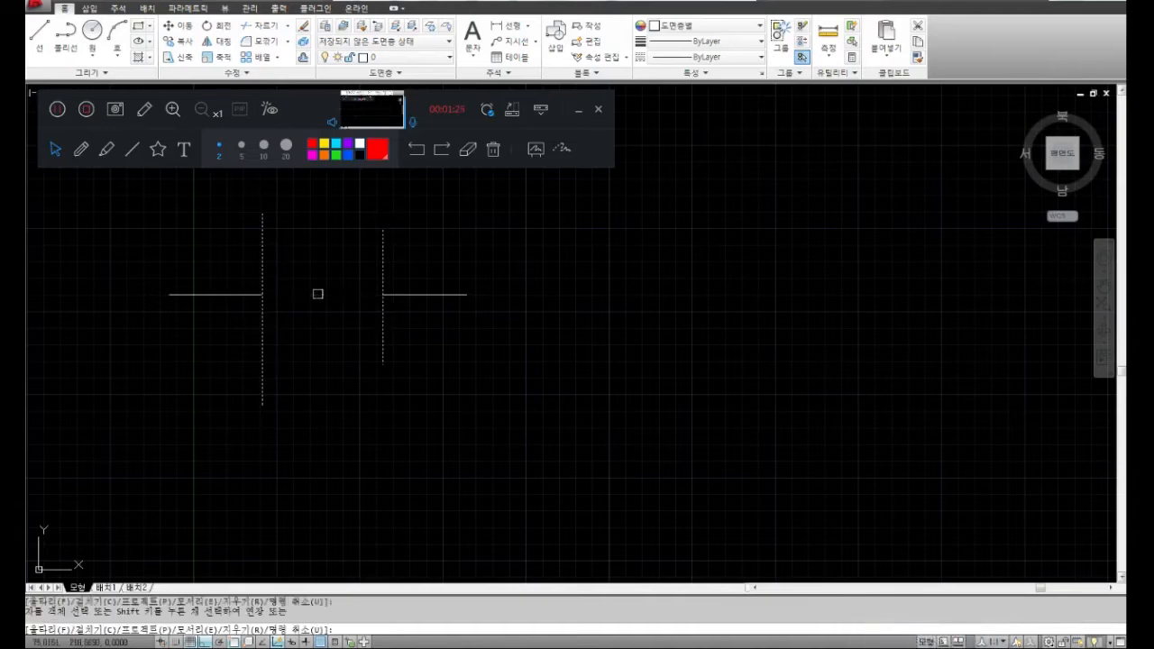
key(Return)
With Ortho off, draw a continuous chain of 12 crossing line segments in the empty area beside the trimmed lines.
middle_drag(425, 289, 330, 311)
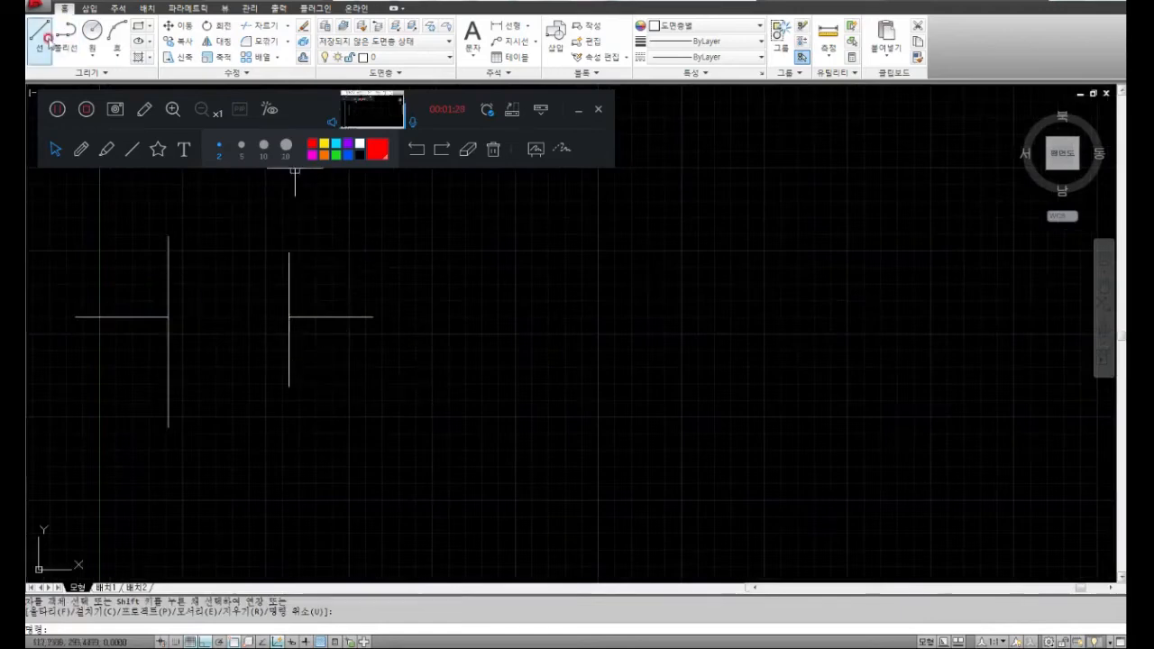
click(38, 36)
click(527, 327)
key(F8)
click(799, 210)
click(817, 425)
click(692, 408)
click(577, 486)
click(565, 406)
click(854, 331)
click(662, 202)
click(740, 509)
click(641, 478)
click(629, 366)
click(544, 277)
click(870, 278)
key(Return)
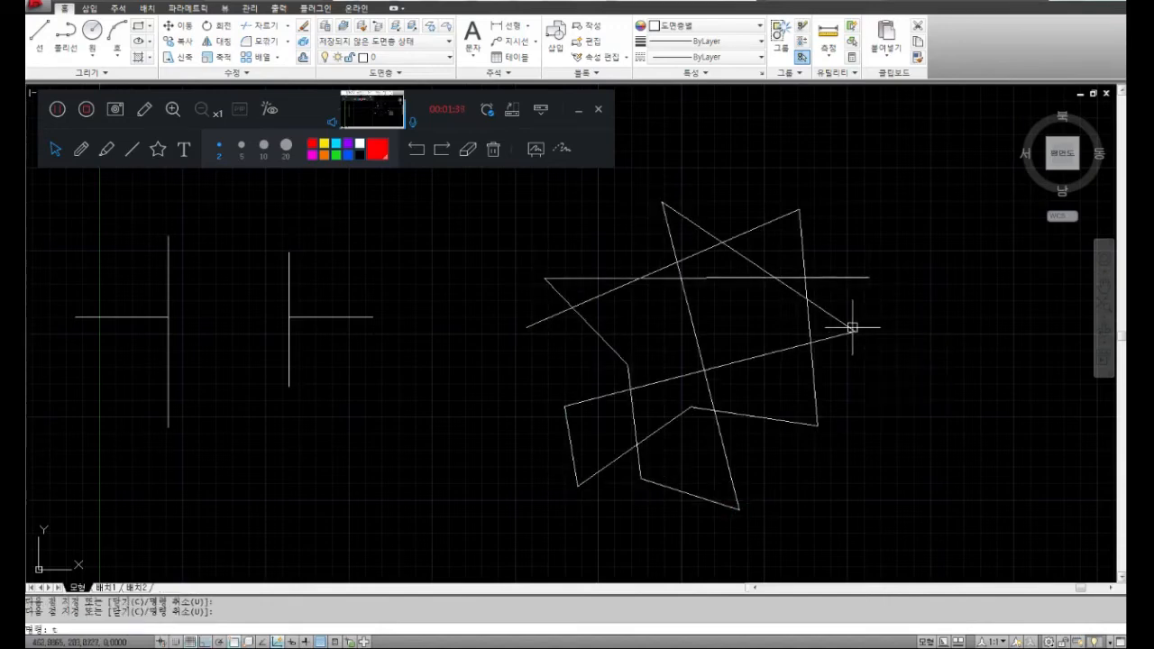
Trim four inner pieces of the crossing figure, using all of its lines as cutting edges.
key(Escape)
click(950, 523)
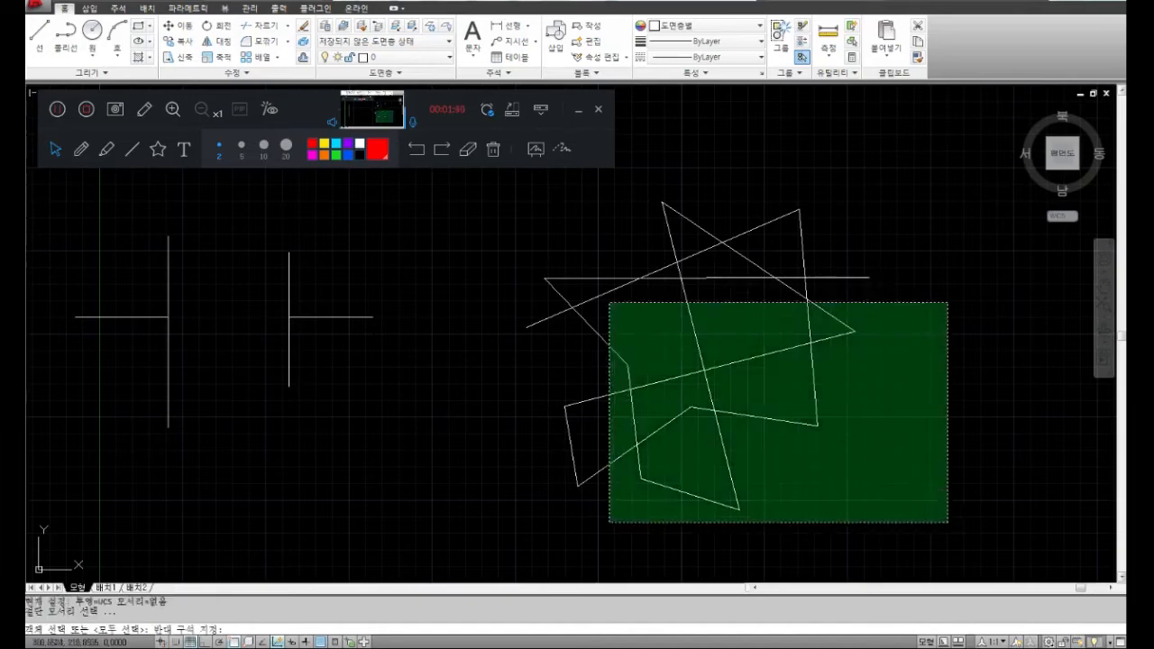
click(494, 225)
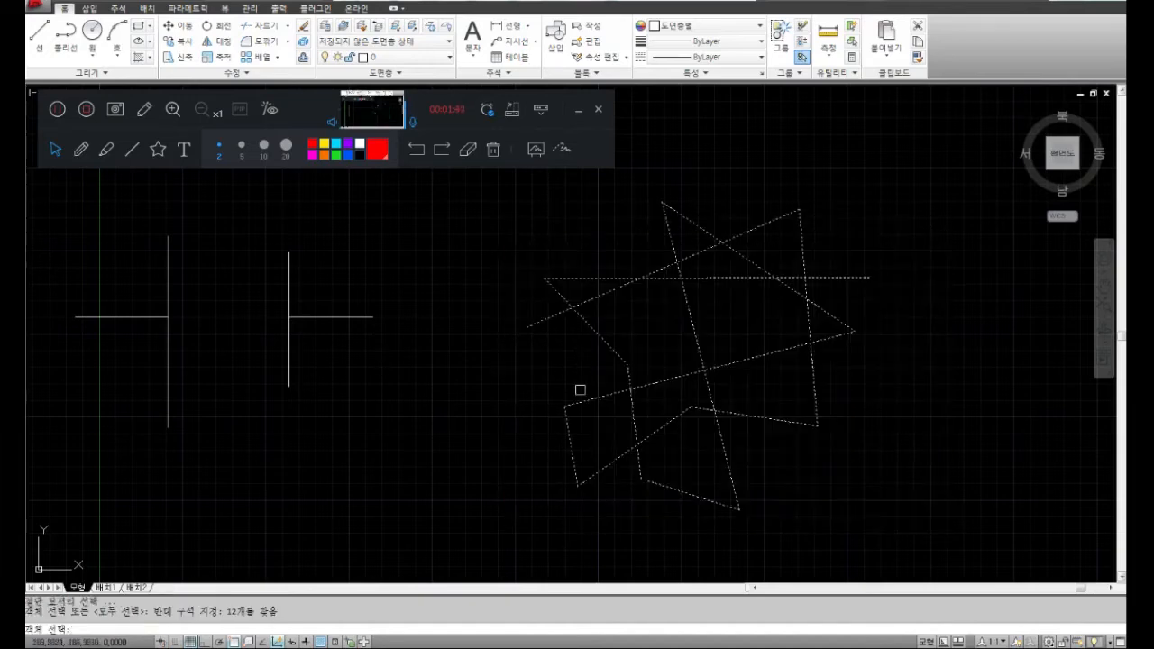
key(Return)
click(693, 313)
click(711, 277)
click(742, 257)
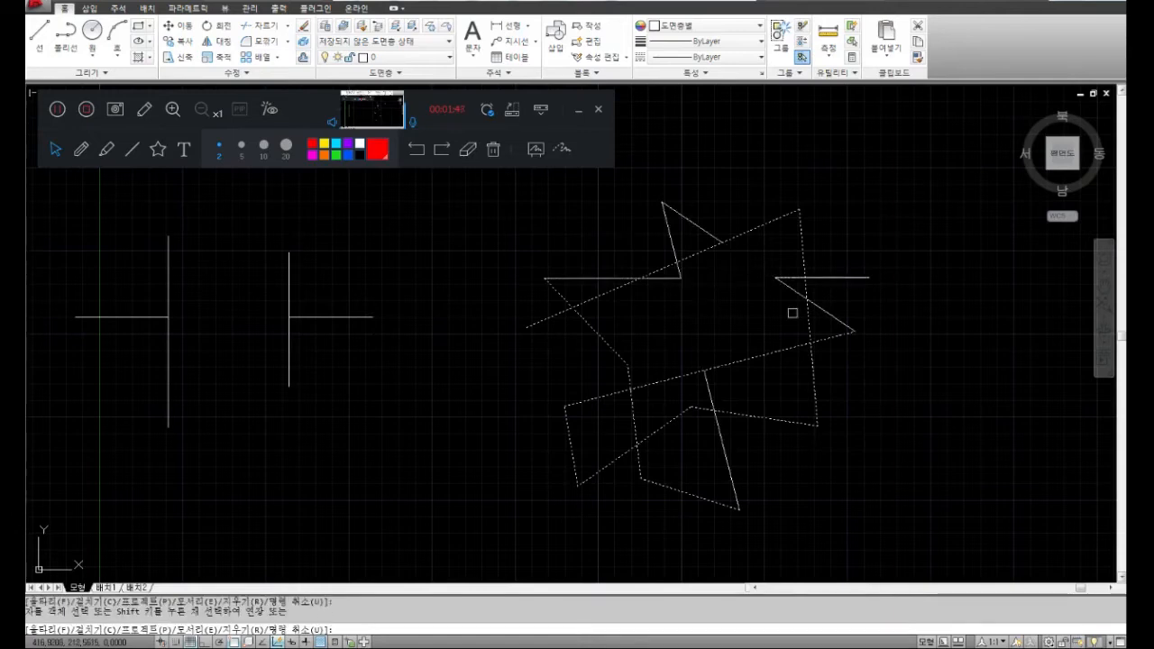
click(795, 288)
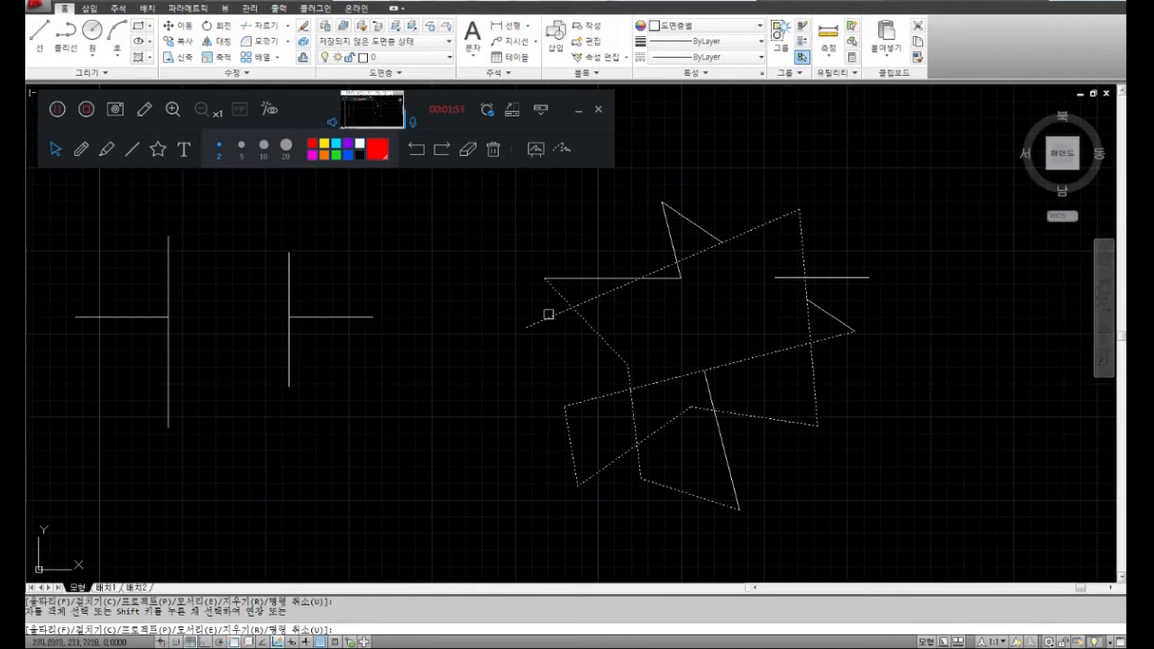
key(Return)
Trim the long upper slanted line between its crossings with the short diagonal and the horizontal line, using those two as cutting edges.
text(tri)
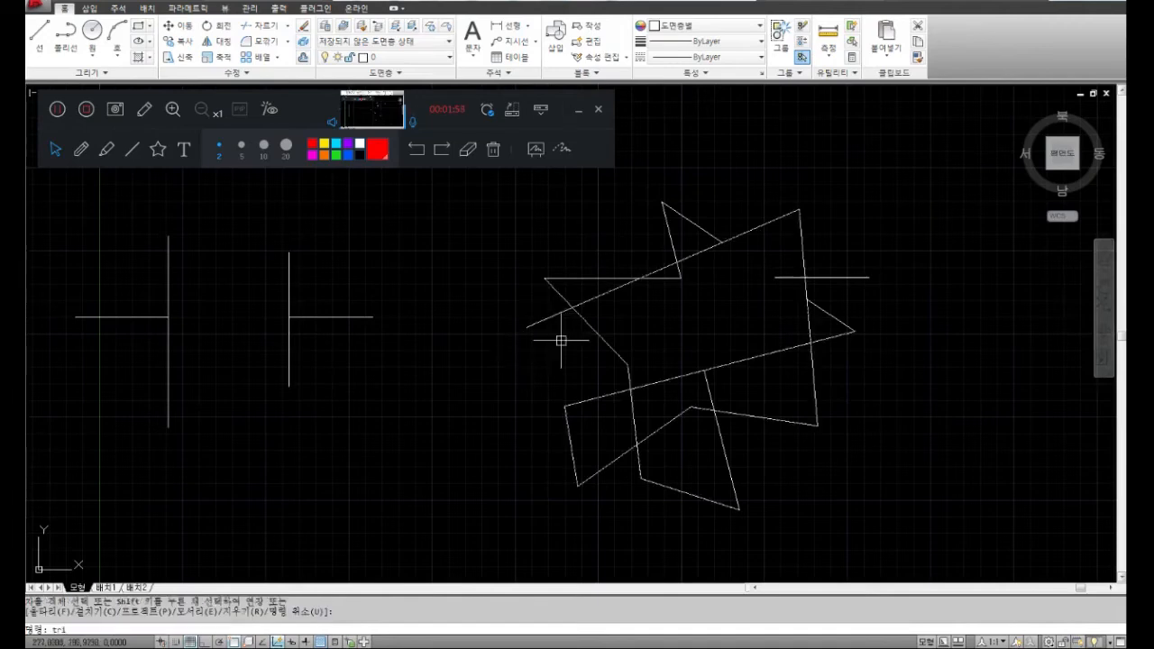
text(m)
key(Return)
click(557, 298)
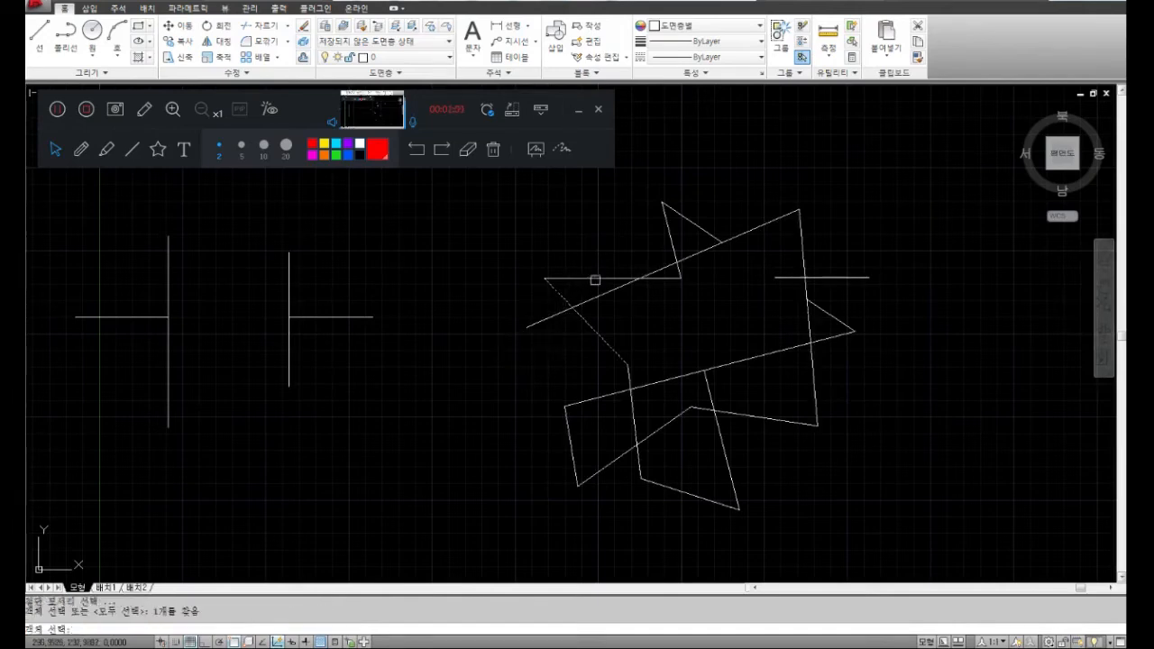
click(595, 280)
key(Return)
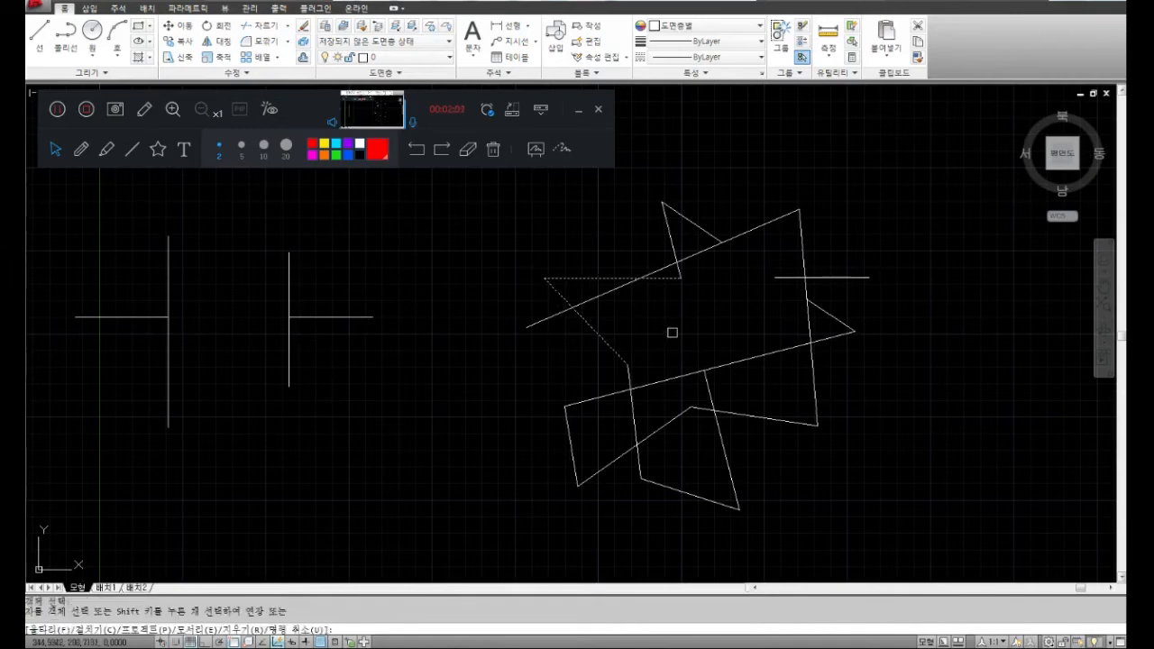
click(603, 298)
key(Return)
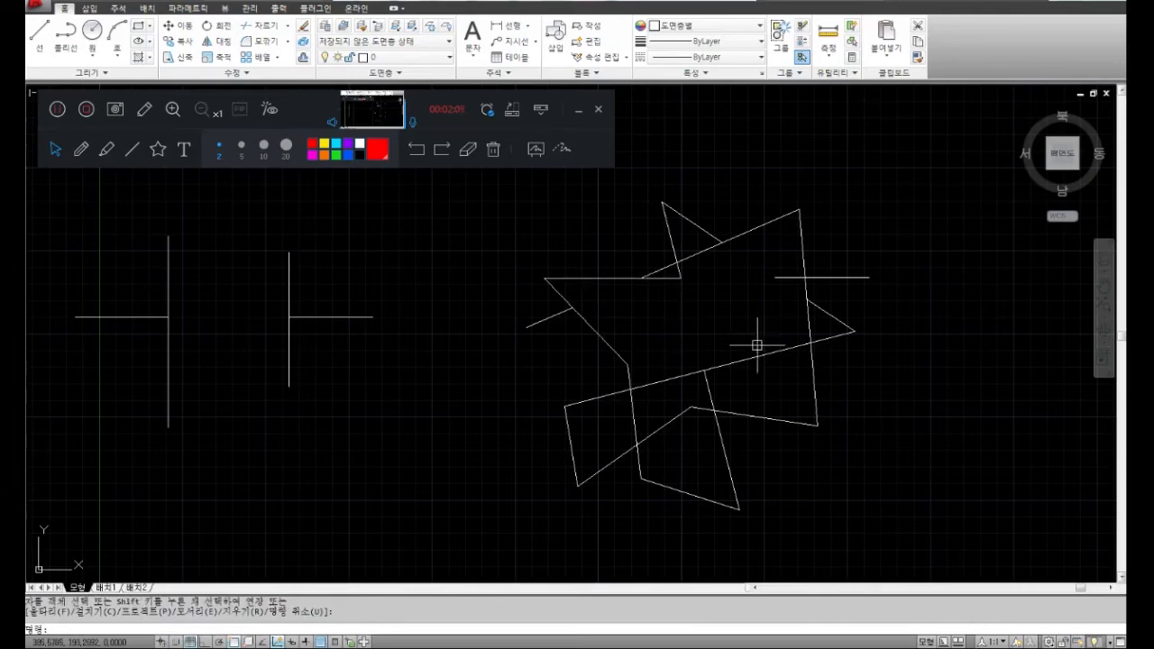
Extend the short slanted stub beyond the diagonal up to the figure's upper horizontal line.
mouse_move(637, 348)
middle_down()
mouse_move(677, 327)
mouse_move(557, 381)
mouse_move(592, 394)
mouse_move(701, 328)
mouse_move(584, 400)
middle_up()
scroll(608, 327, up, 2)
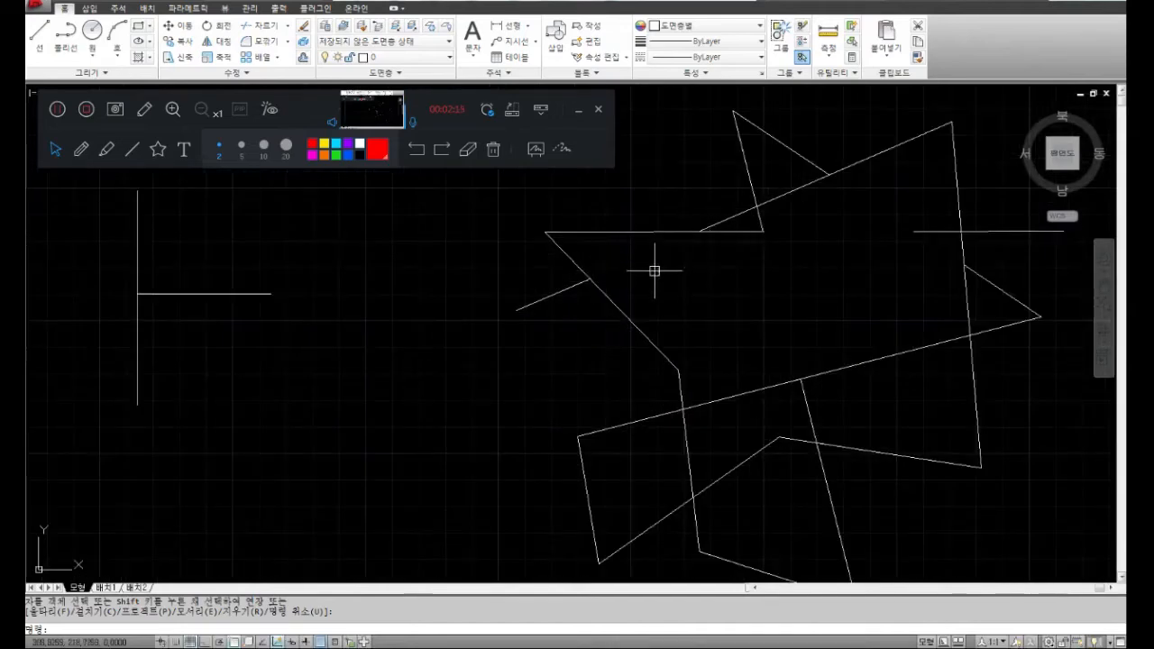
middle_drag(684, 311, 685, 285)
middle_drag(394, 330, 403, 339)
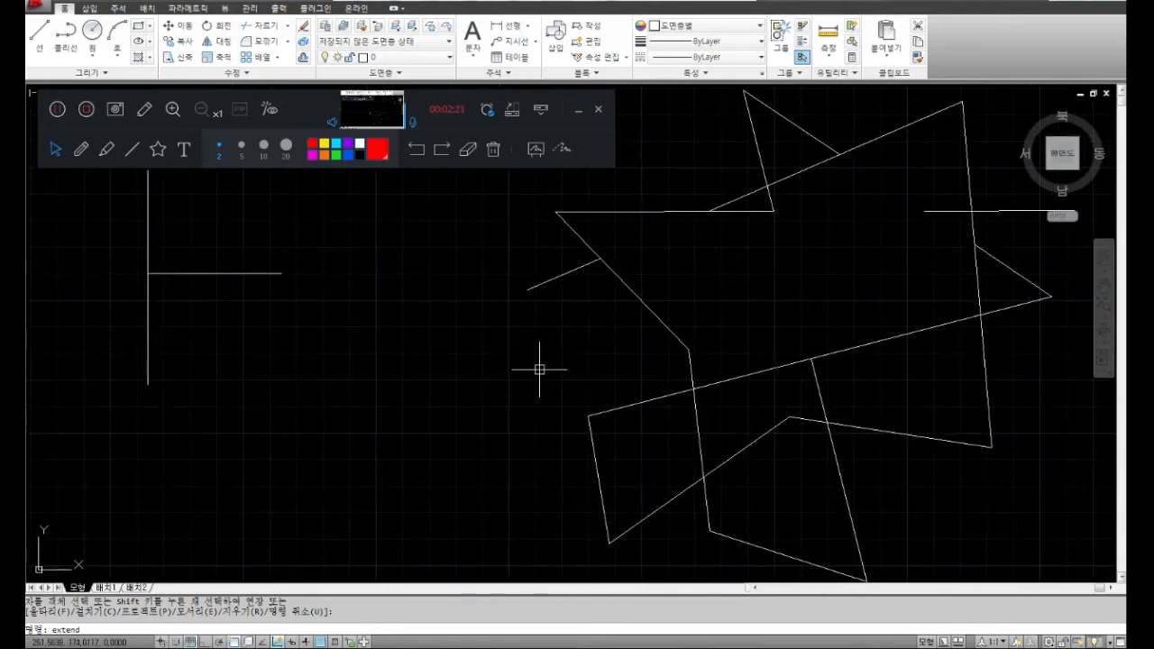
key(Return)
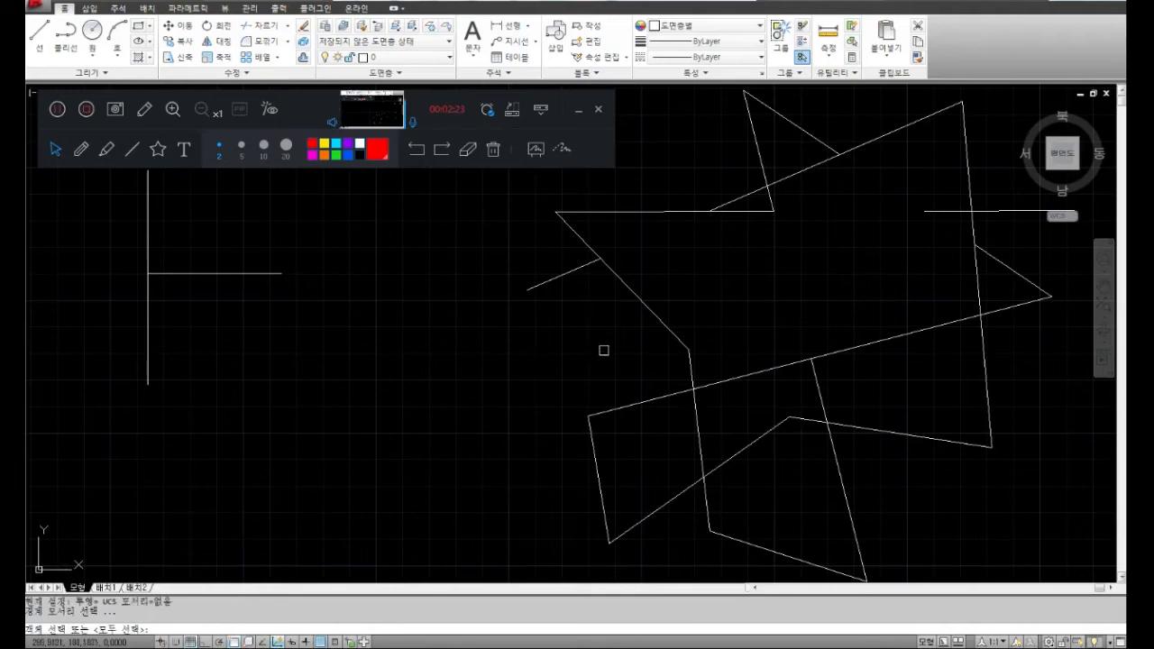
click(665, 211)
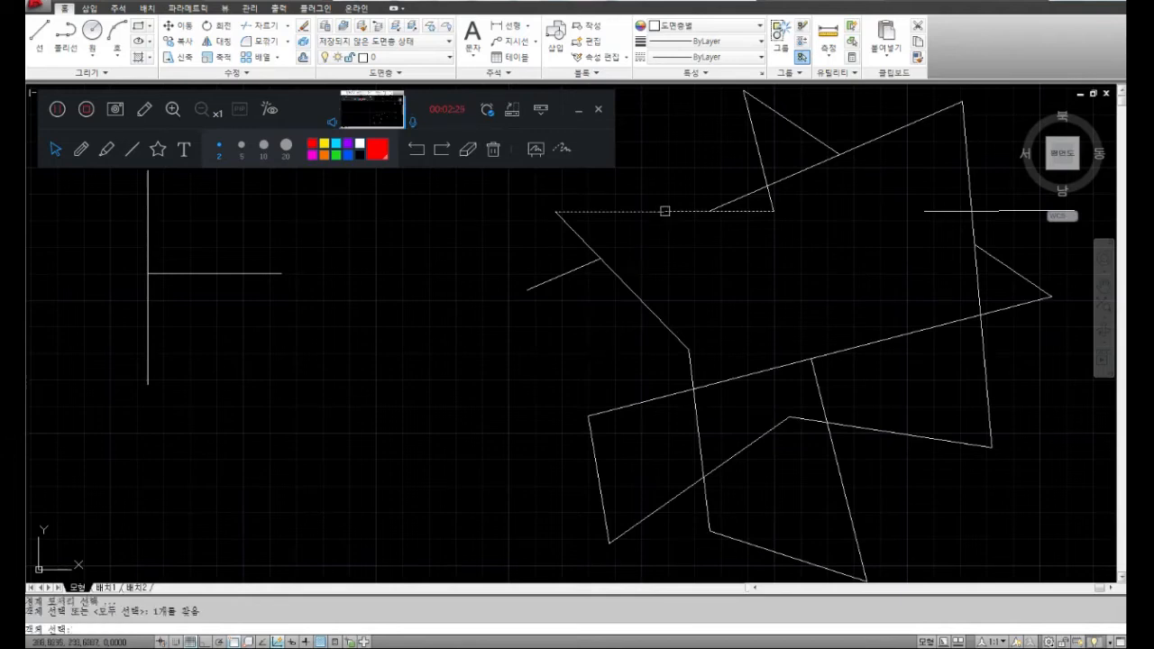
key(Return)
click(588, 257)
key(Return)
Draw four separate, roughly vertical lines side by side in the empty area below the earlier lines.
scroll(622, 264, down, 4)
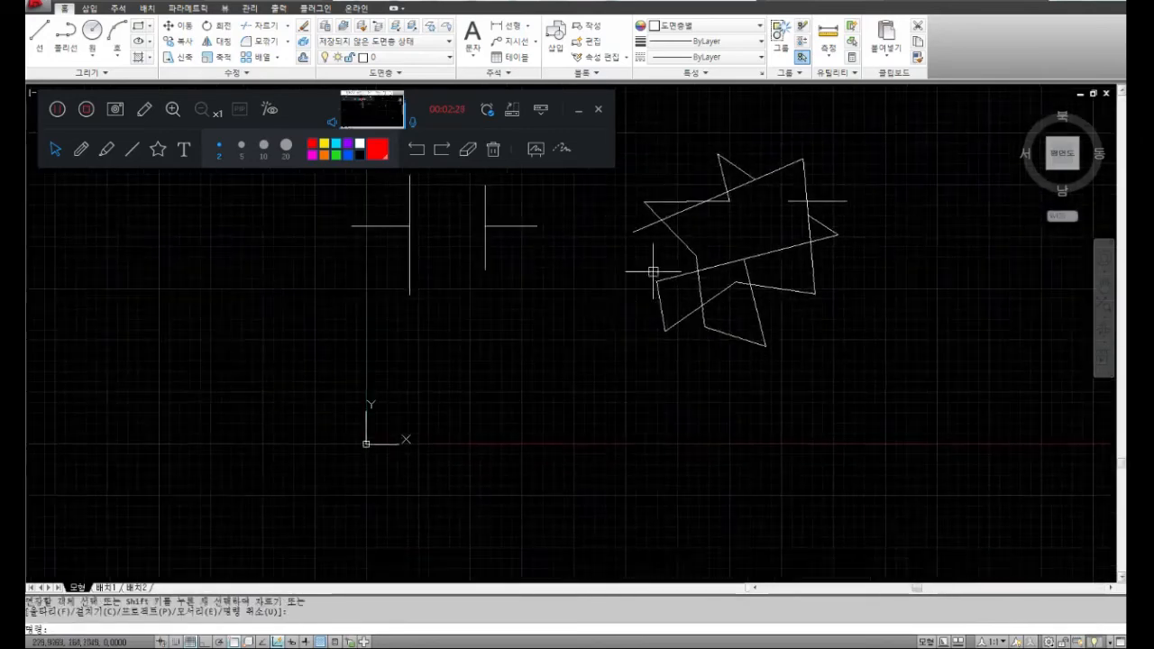
text(l)
key(Return)
middle_drag(397, 466, 543, 461)
click(317, 468)
click(321, 293)
key(Return)
key(Return)
click(364, 475)
click(362, 315)
key(Return)
key(Return)
click(402, 444)
click(391, 317)
key(Return)
key(Return)
click(437, 421)
click(437, 285)
key(Return)
Draw a sloping line above the four vertical lines and a nearly horizontal line crossing their lower parts.
key(Return)
click(471, 253)
click(244, 379)
click(649, 392)
key(Return)
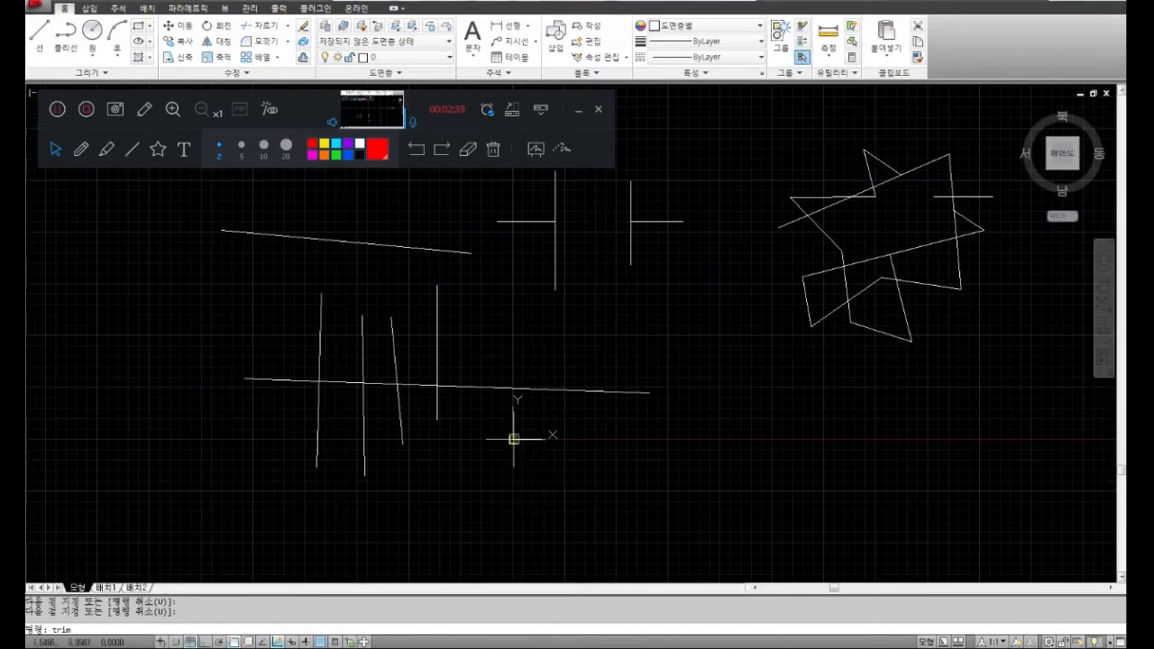
Trim the lower end of the leftmost near-vertical line, using the nearly horizontal line as the cutting edge.
key(Return)
click(485, 388)
key(Return)
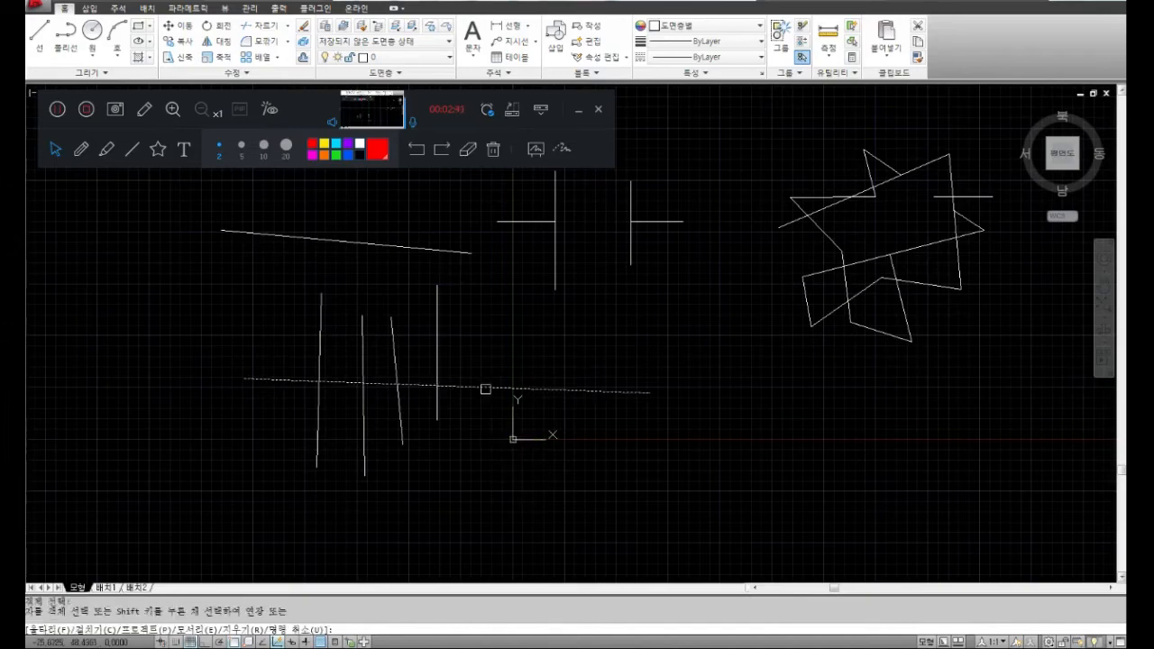
click(317, 430)
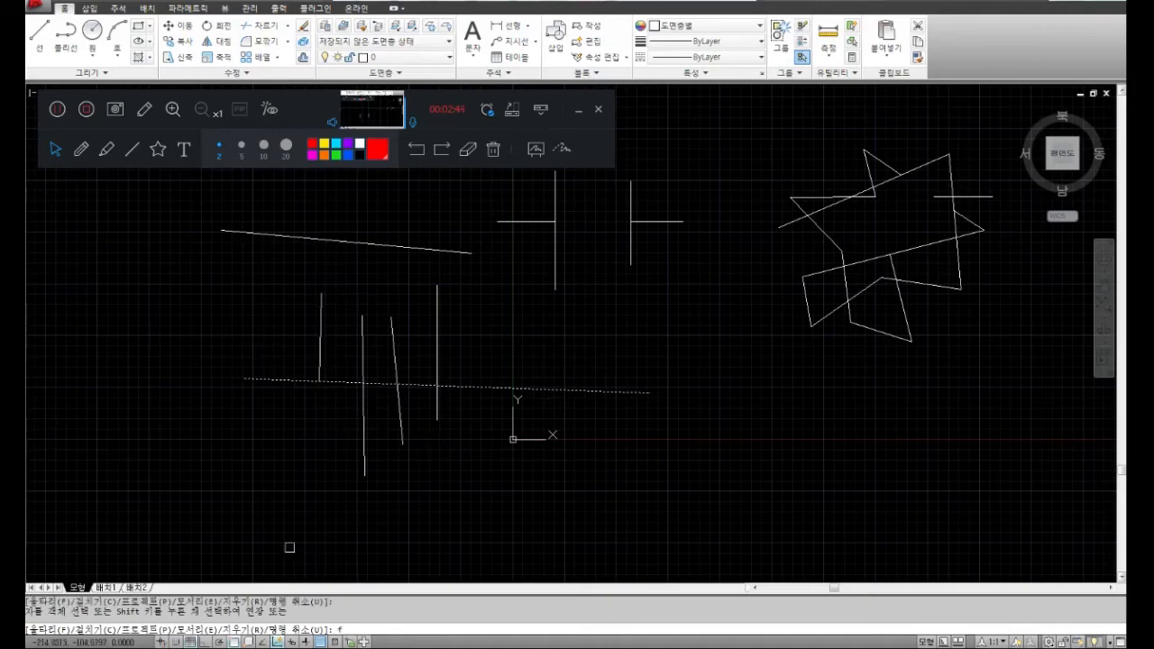
Trim the lower ends of the other three near-vertical lines together with a fence crossing them just below the cutting edge.
text(f)
click(84, 153)
drag(41, 638, 72, 624)
click(466, 154)
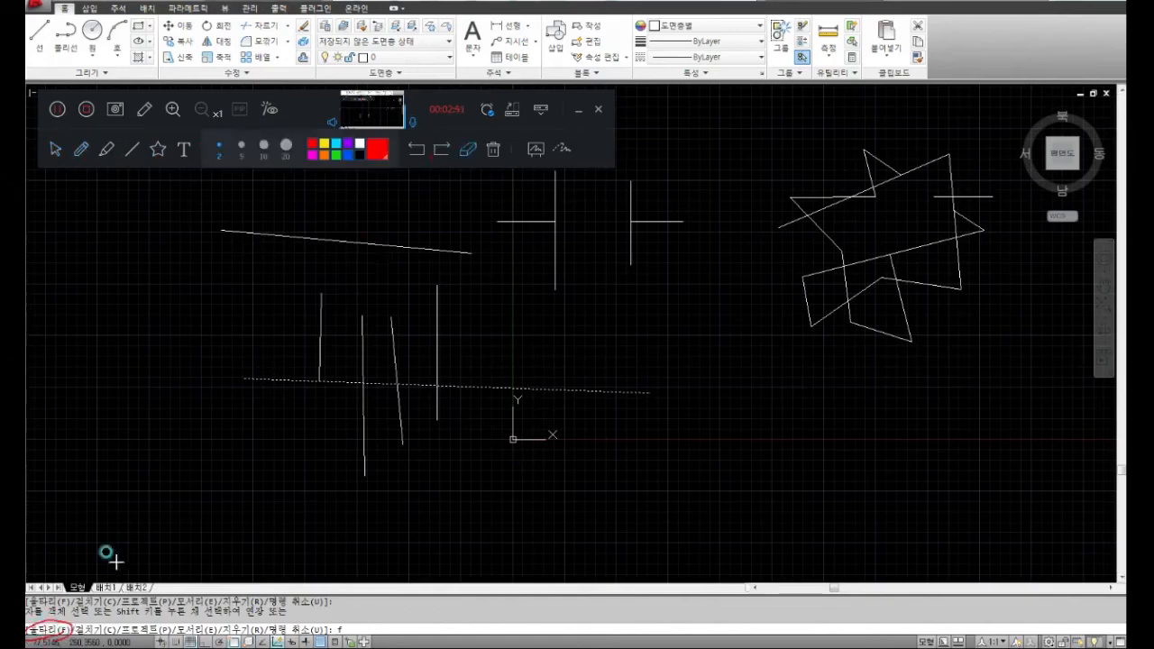
click(52, 624)
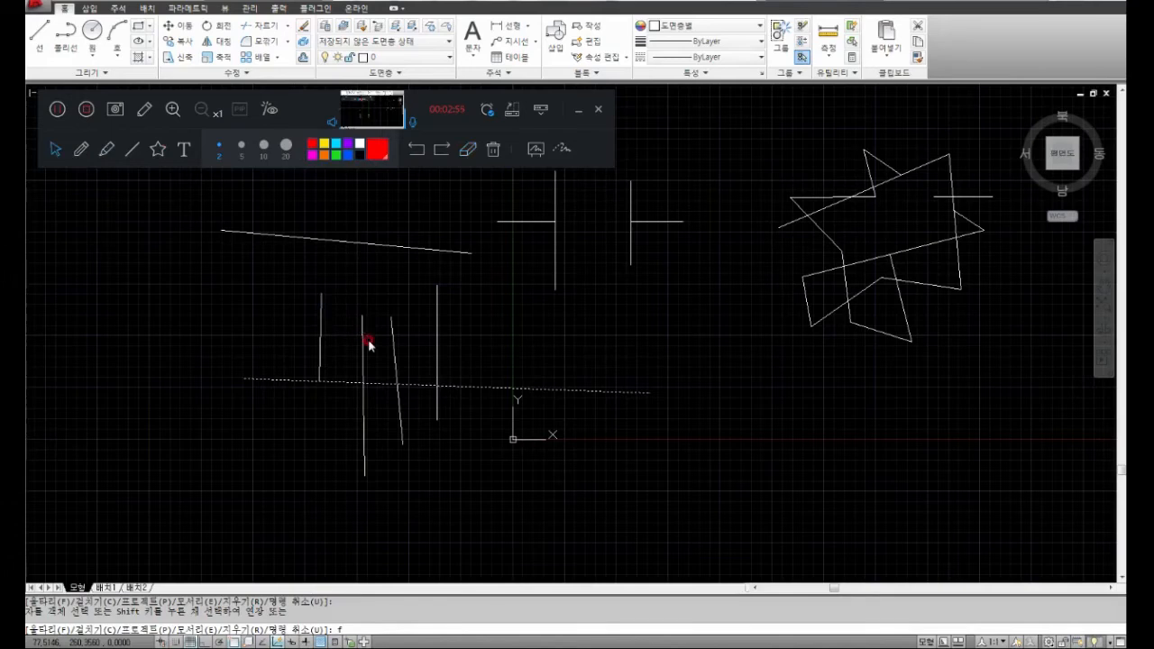
key(Return)
click(303, 400)
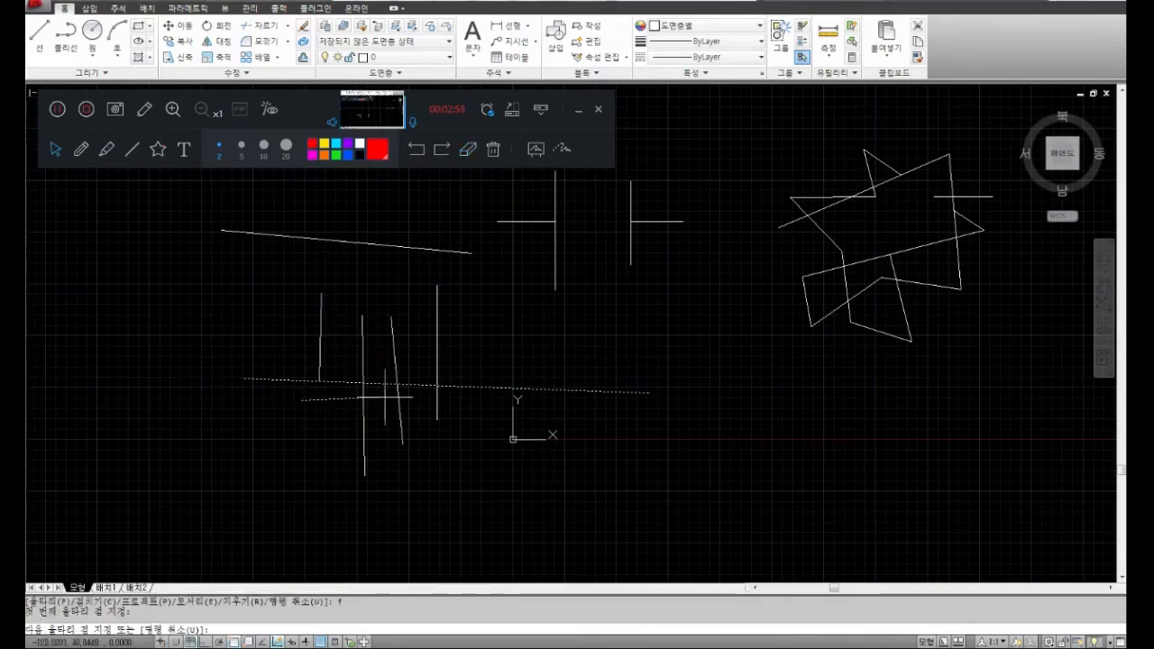
click(474, 401)
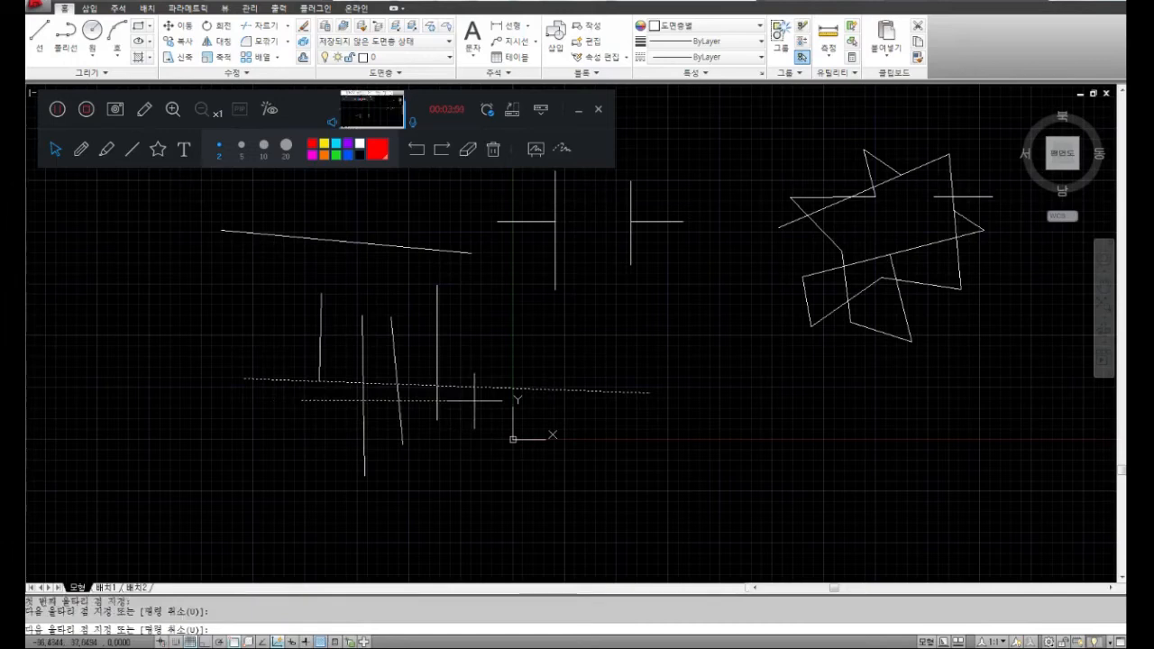
key(Return)
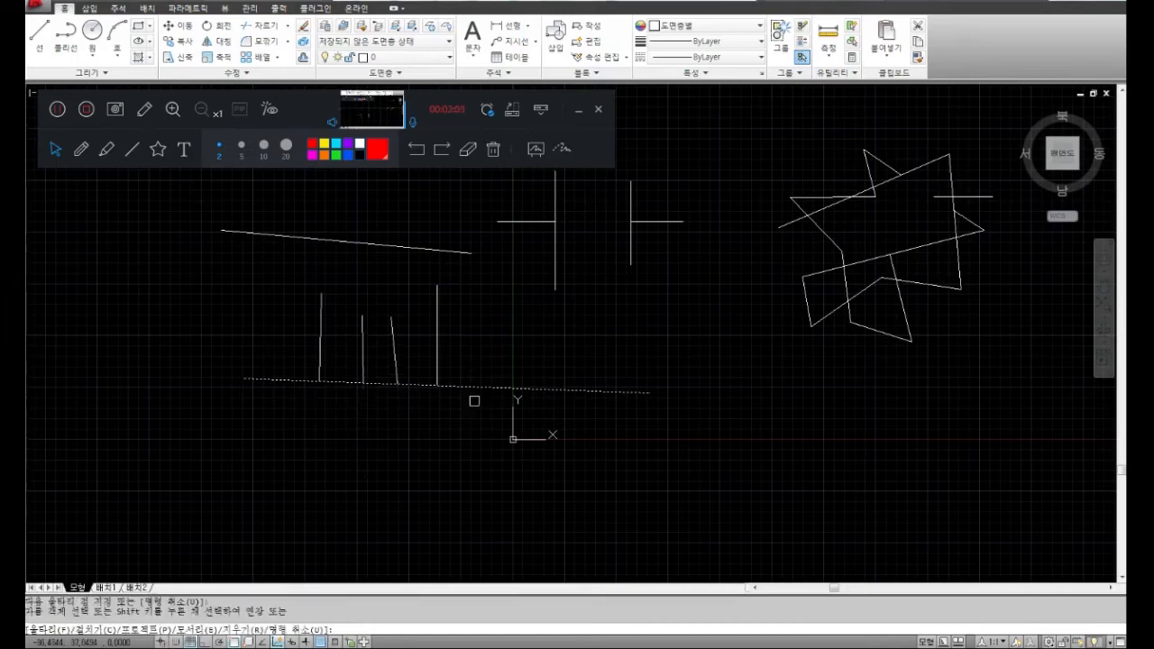
key(Return)
Extend the second near-vertical line from the left up to the sloping line above, using that line as the boundary edge.
text(exten)
key(Return)
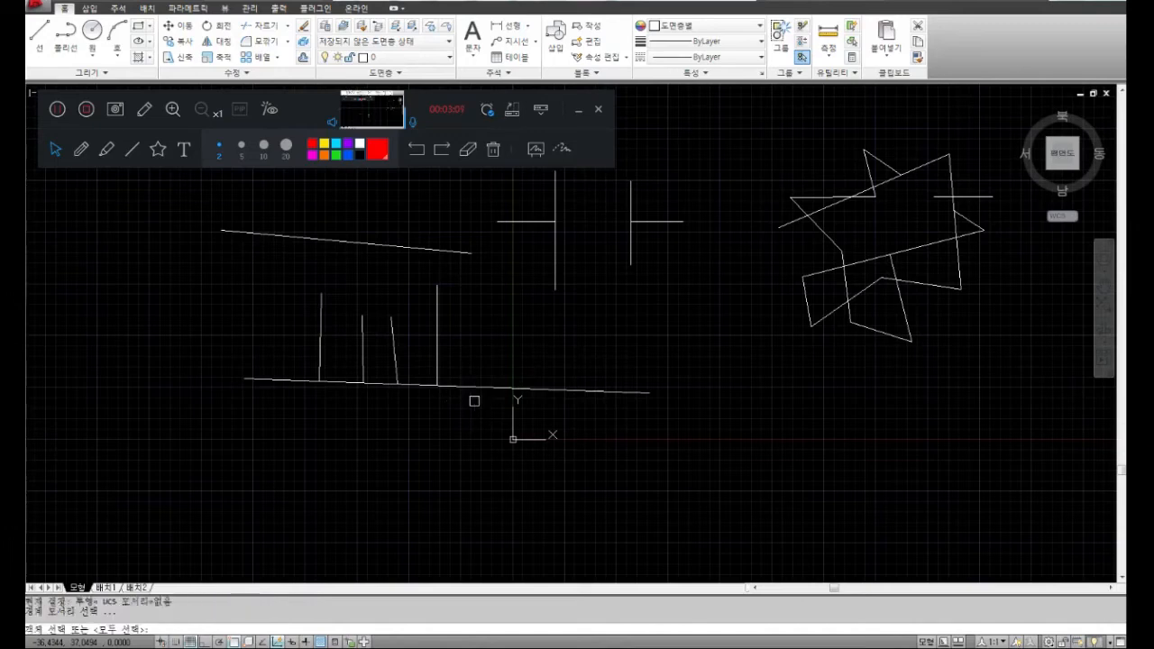
click(368, 246)
key(Return)
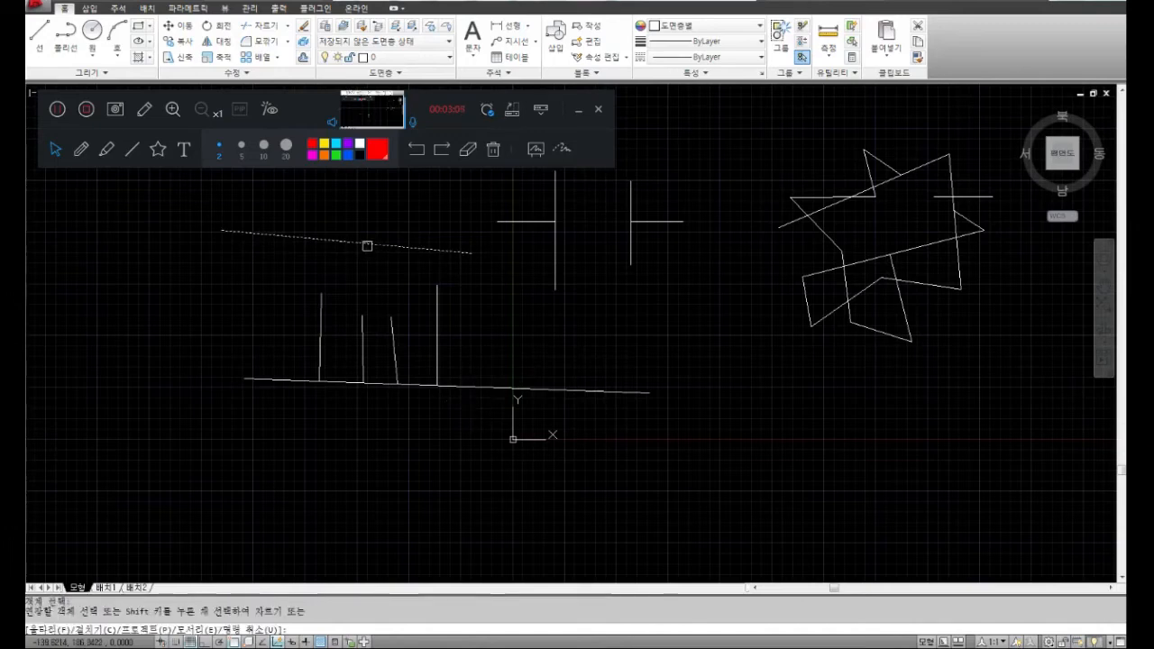
click(365, 315)
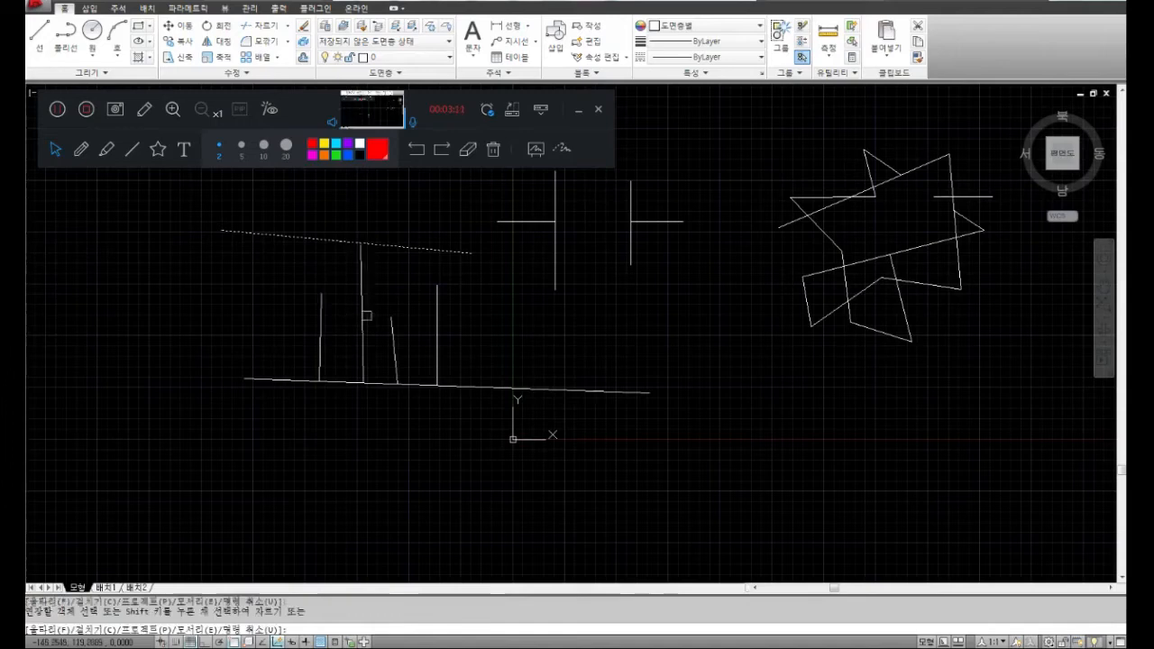
Extend the remaining near-vertical lines up to the sloping line together with a fence across their upper parts.
text(f)
key(Return)
click(255, 325)
click(476, 330)
key(Return)
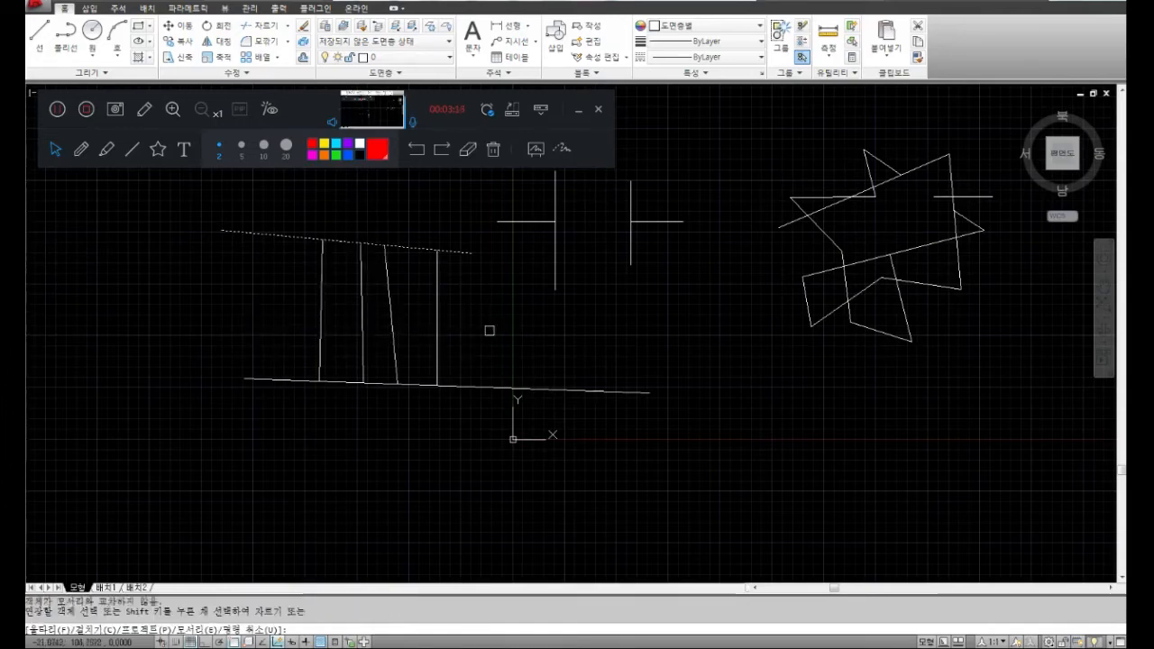
middle_drag(519, 331, 509, 394)
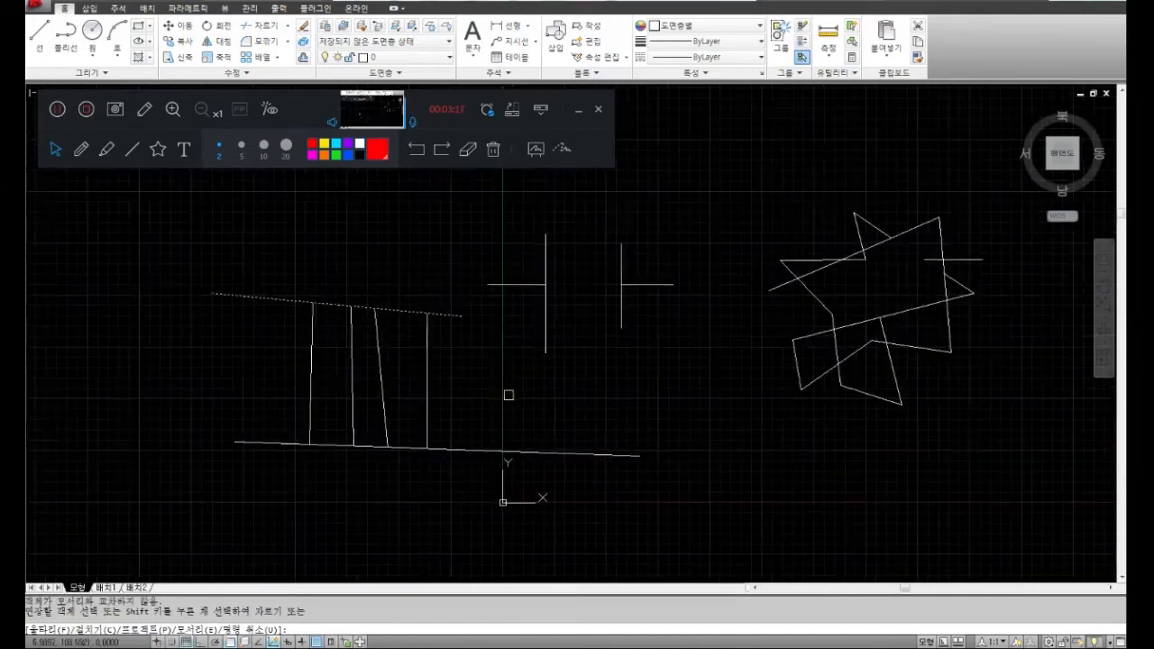
key(Return)
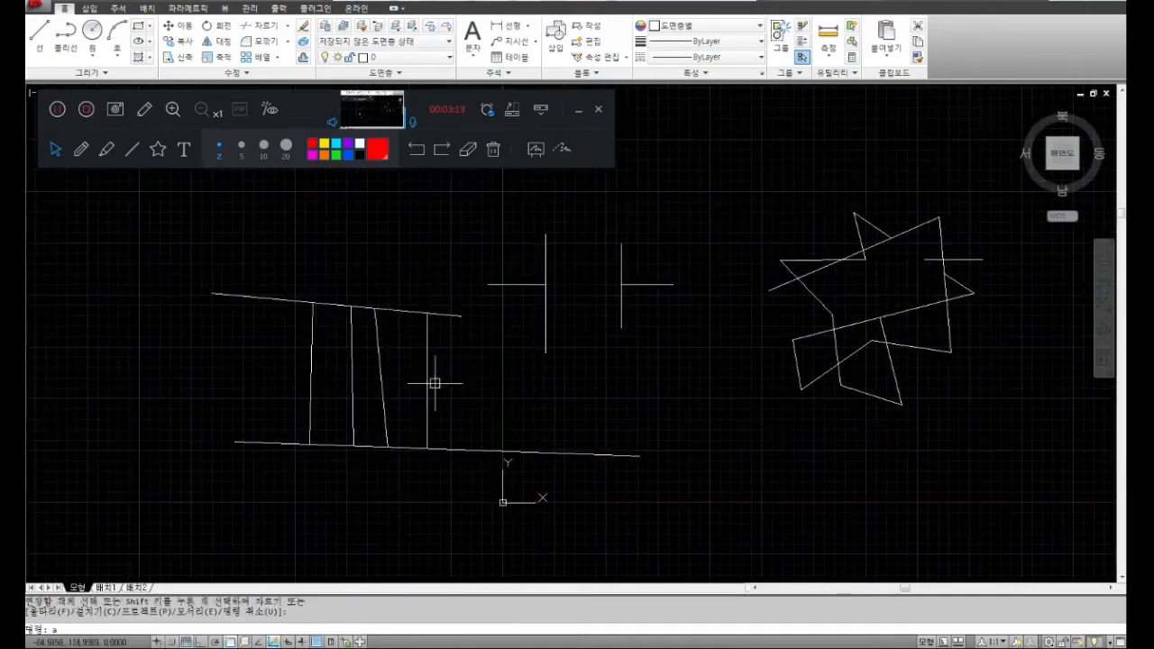
Draw a shallow three-point arc bulging upward above the sloping line.
text(a)
key(Return)
click(378, 272)
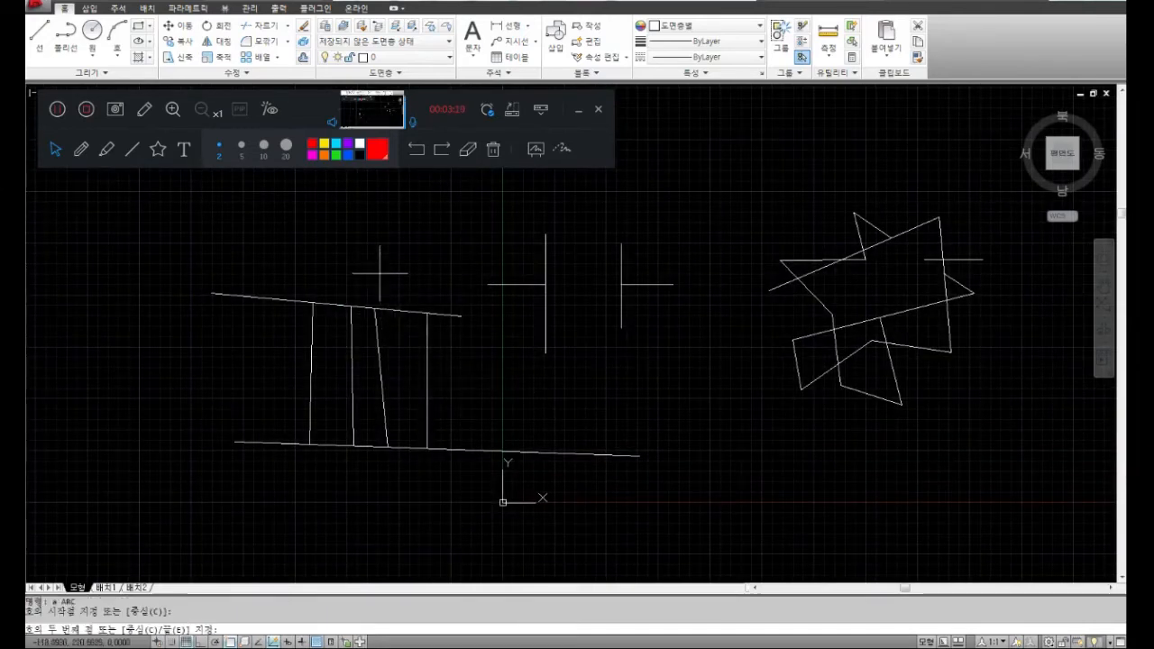
click(312, 243)
click(177, 272)
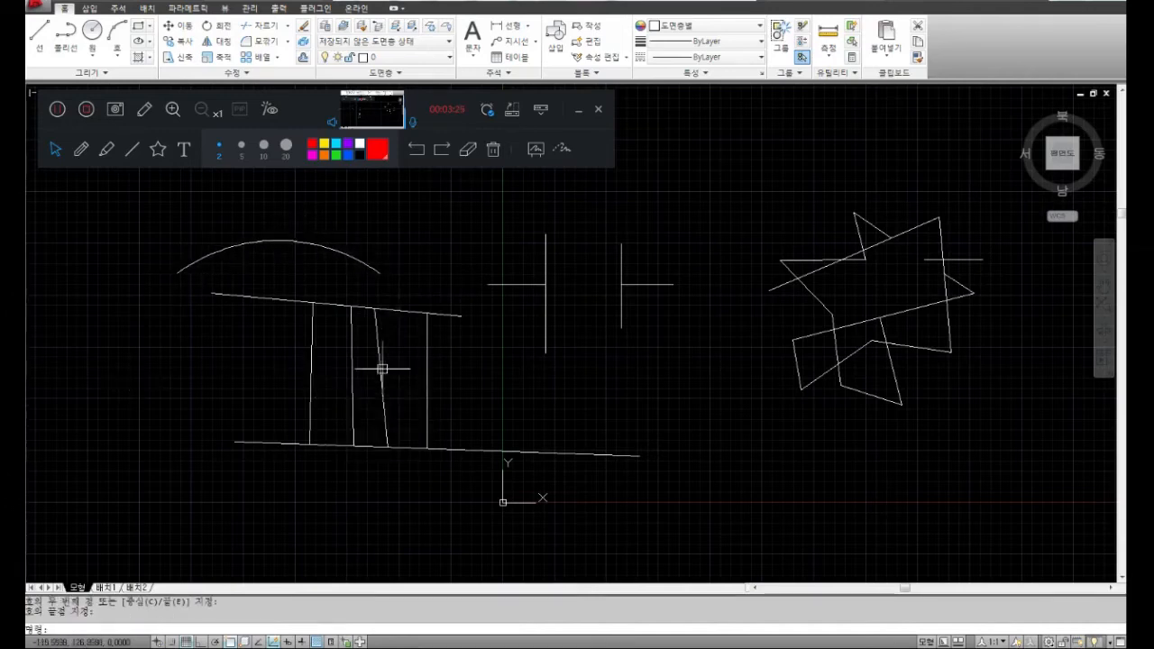
Extend the arc's right end down to the sloping line, using that line as the boundary edge.
text(exte)
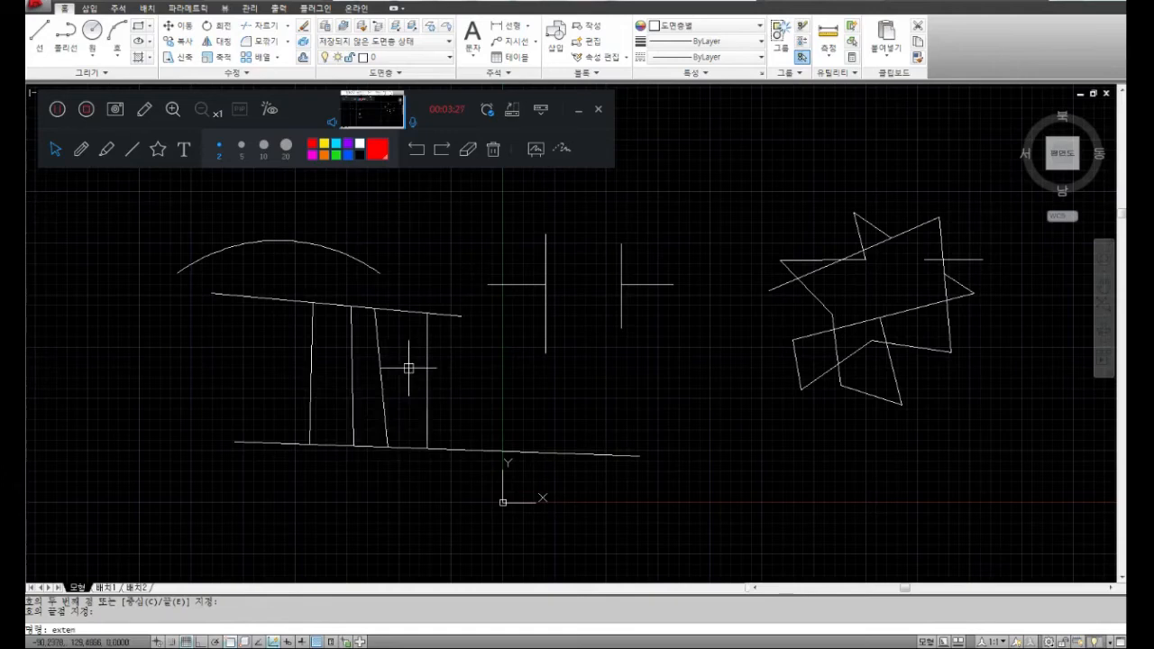
text(n)
key(Return)
click(397, 312)
key(Return)
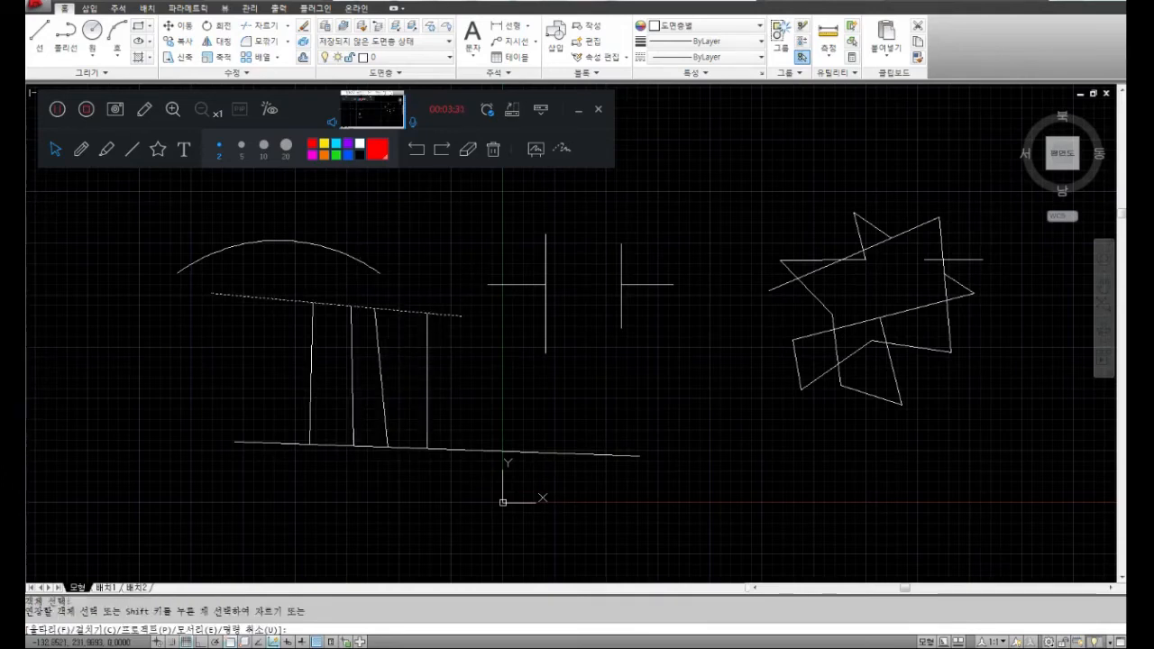
click(364, 261)
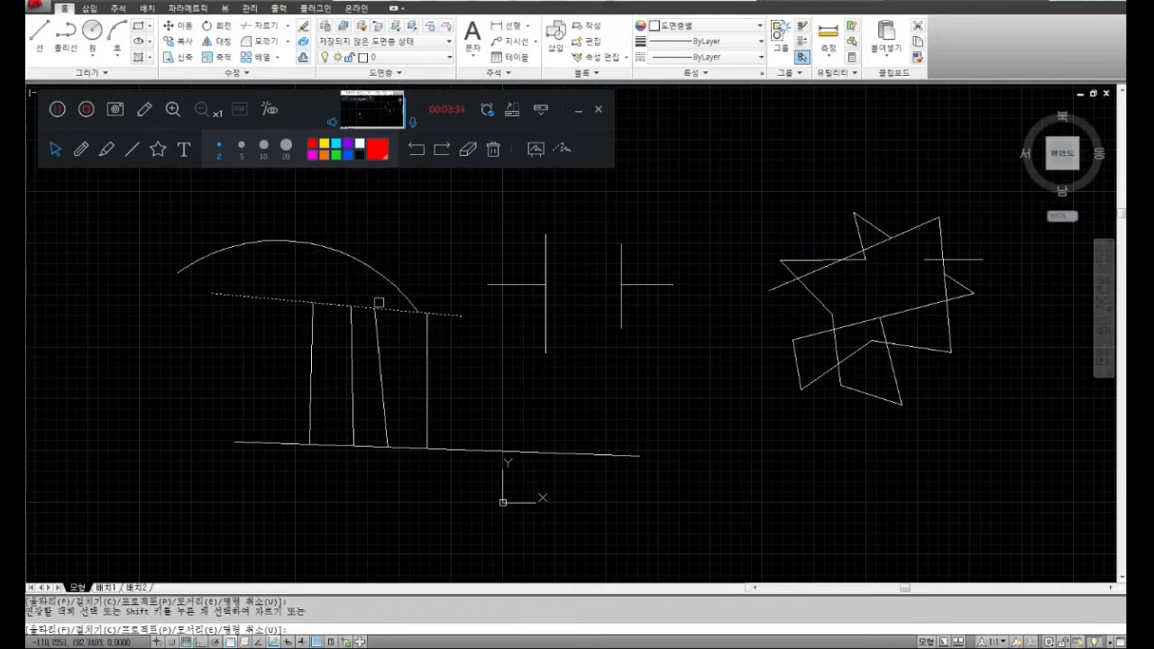
key(space)
Try to extend the arc's left end to the same sloping line.
key(space)
click(299, 304)
key(space)
click(195, 261)
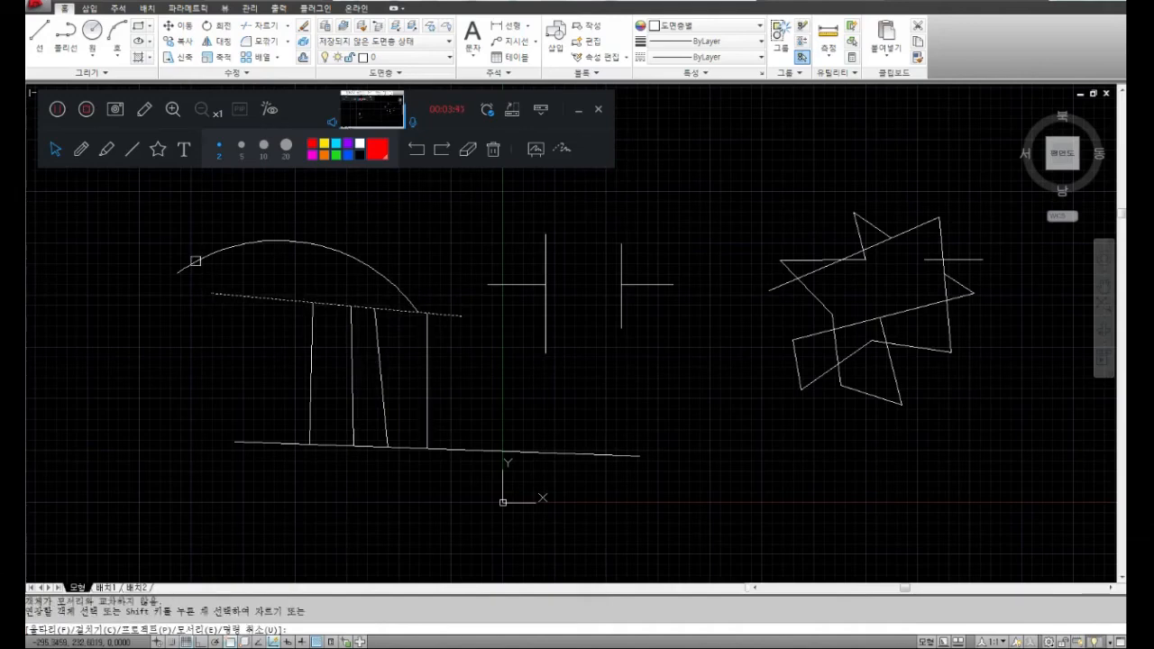
key(Escape)
key(Escape)
click(81, 149)
mouse_move(170, 276)
mouse_down()
mouse_move(126, 343)
mouse_move(111, 442)
mouse_up()
mouse_move(87, 280)
mouse_down()
mouse_move(239, 295)
mouse_move(182, 303)
mouse_move(212, 301)
mouse_move(197, 277)
mouse_move(155, 282)
mouse_up()
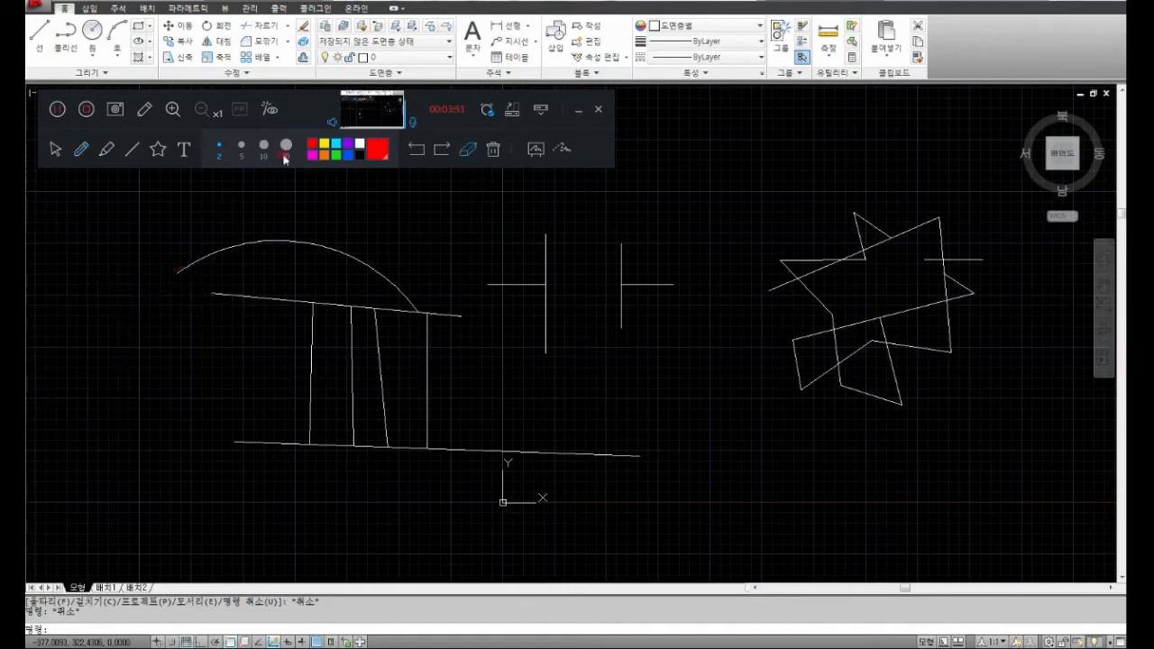
click(56, 150)
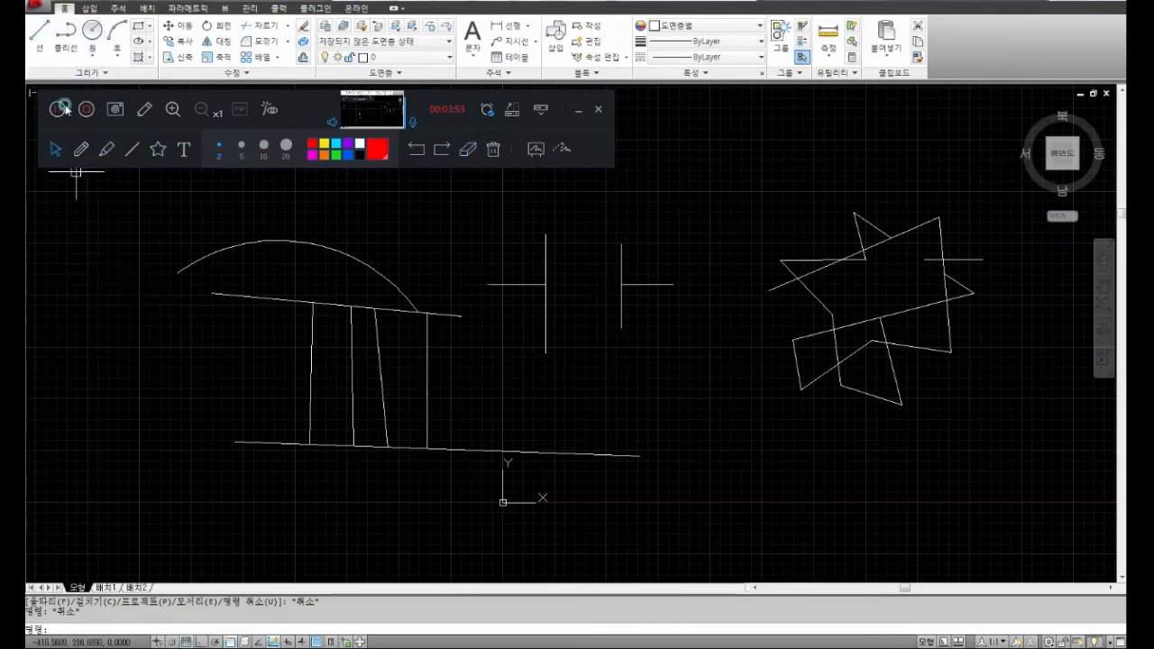
Draw a separate slanted line below and to the left of the arc's free end.
click(39, 33)
click(71, 311)
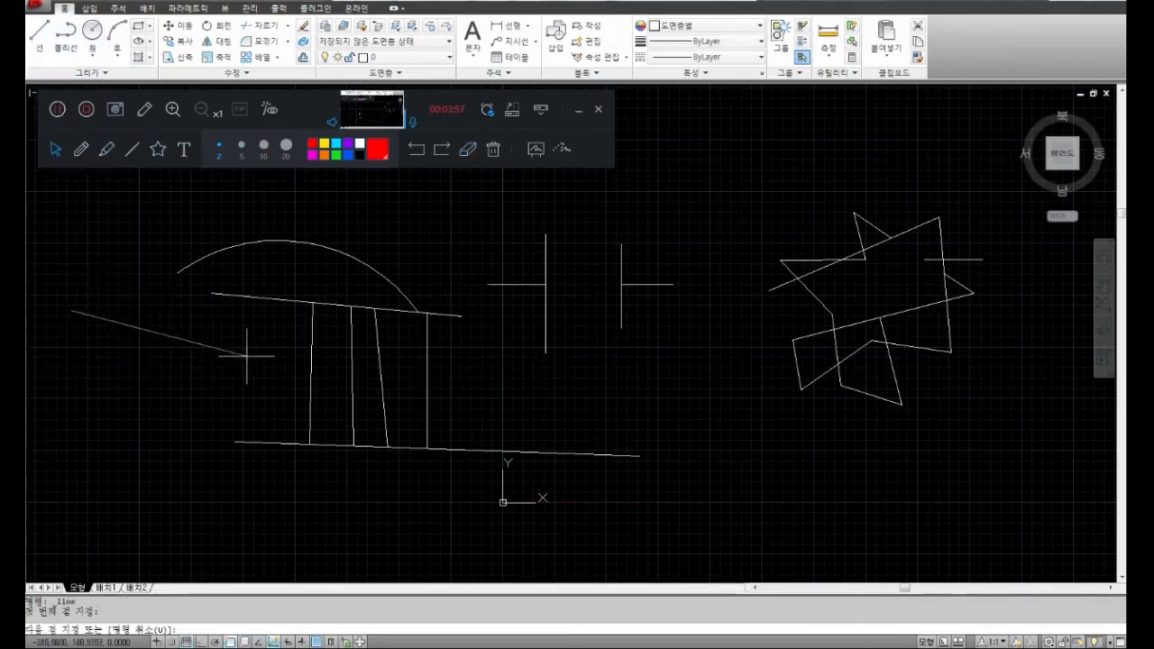
click(245, 356)
key(Return)
Extend the arc's left end down to the slanted line on its left, using that line as the boundary edge.
text(exten)
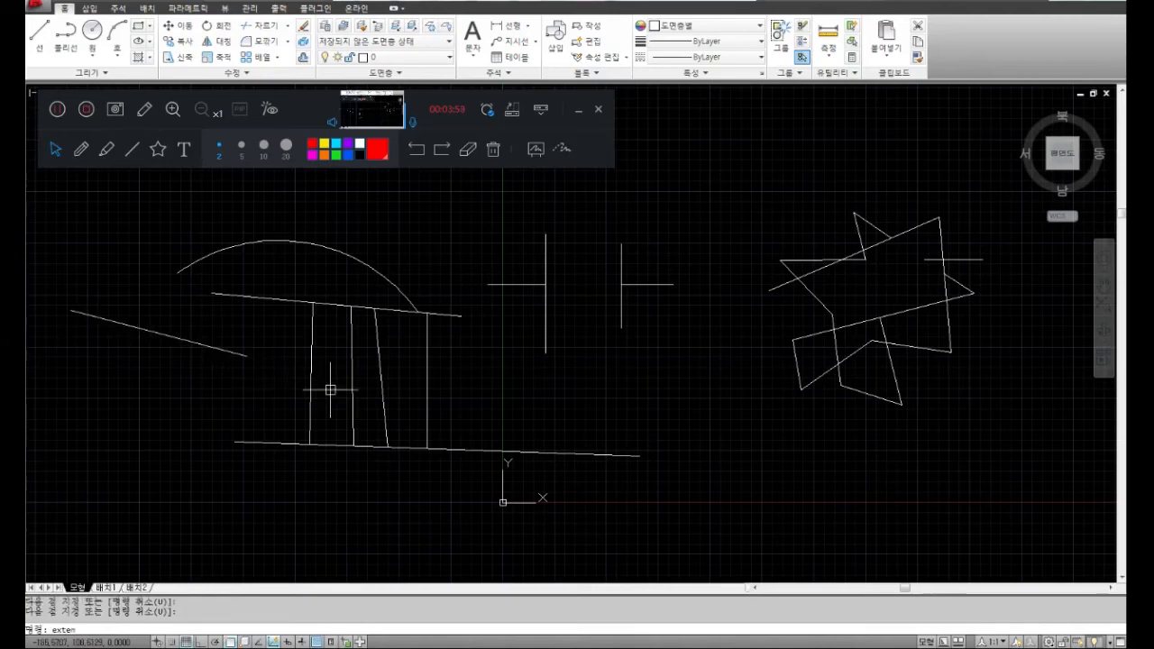
text(d)
key(Return)
click(204, 341)
key(Return)
click(201, 262)
key(Return)
scroll(400, 368, down, 4)
scroll(421, 377, up, 2)
middle_drag(474, 379, 422, 428)
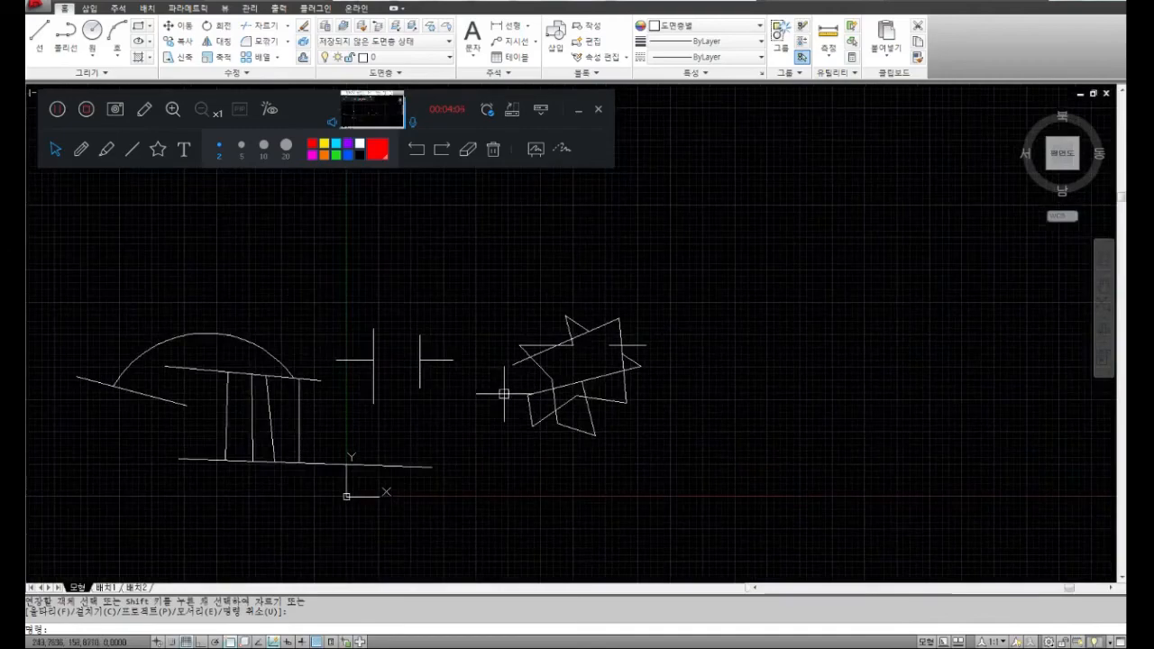
middle_drag(503, 395, 508, 384)
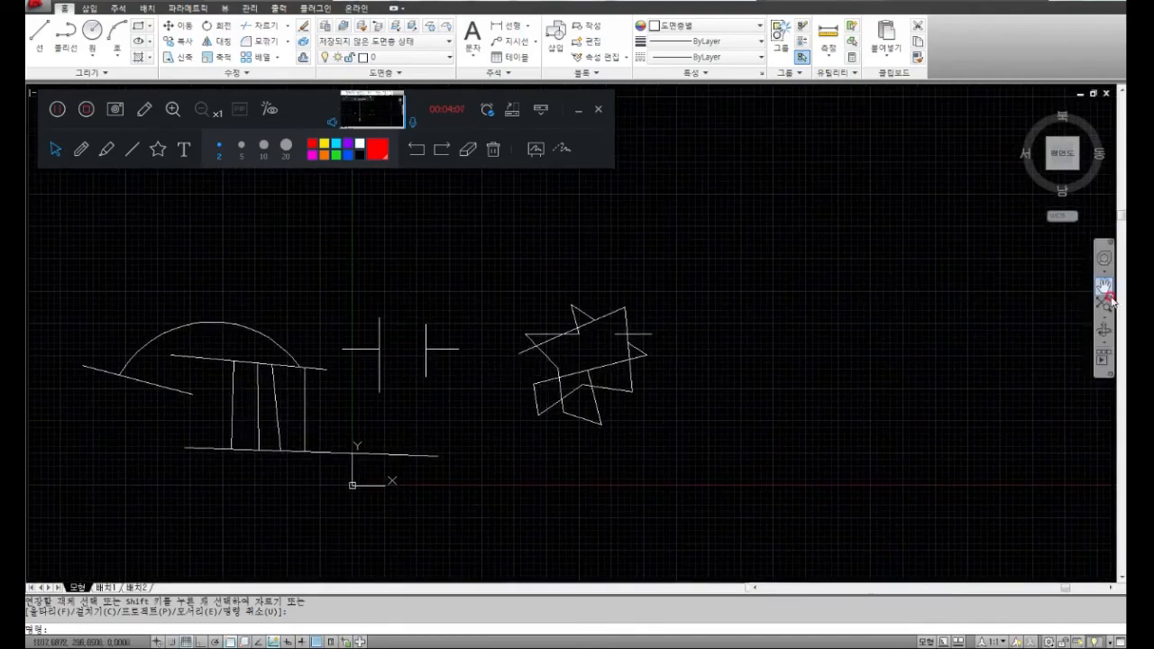
scroll(749, 243, up, 2)
click(81, 150)
mouse_move(217, 206)
mouse_down()
mouse_move(265, 206)
mouse_move(221, 247)
mouse_move(258, 229)
mouse_move(250, 225)
mouse_move(283, 229)
mouse_move(304, 261)
mouse_move(330, 229)
mouse_move(373, 247)
mouse_move(389, 226)
mouse_move(401, 234)
mouse_up()
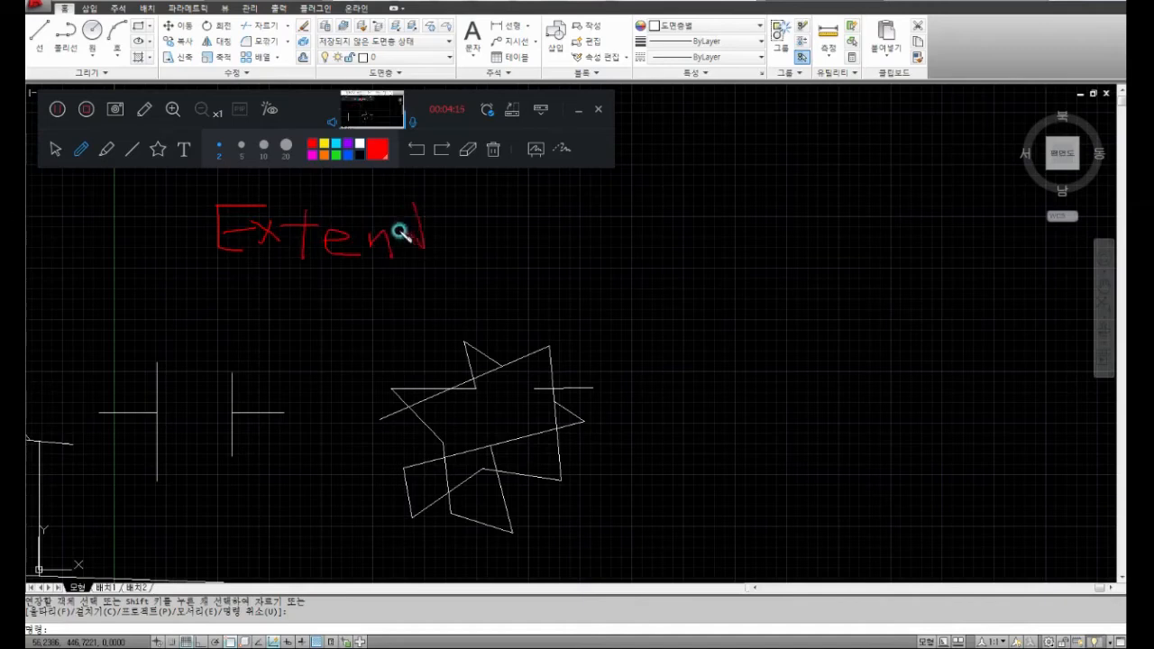
mouse_move(447, 275)
mouse_down()
mouse_move(180, 250)
mouse_move(348, 352)
mouse_up()
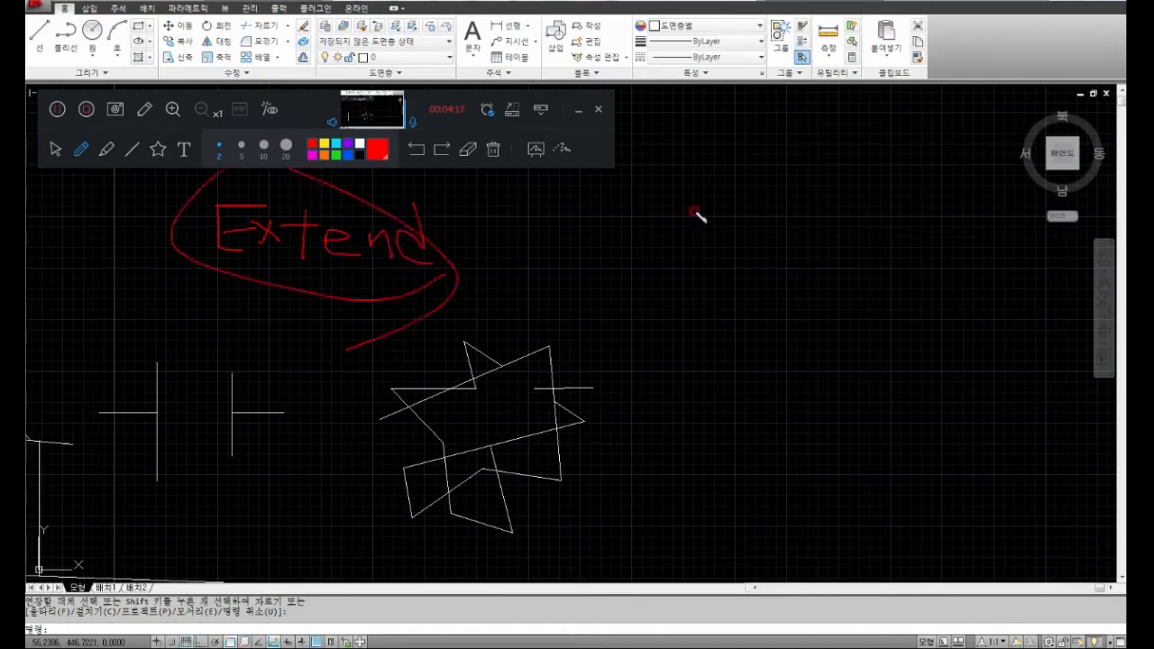
click(476, 153)
mouse_move(425, 225)
mouse_down()
mouse_move(309, 231)
mouse_move(226, 186)
mouse_move(253, 223)
mouse_move(229, 214)
mouse_up()
click(53, 149)
Draw a horizontal line and a vertical line crossing it with Ortho mode on, in the empty area beside the star-shaped figure.
middle_drag(644, 365, 453, 337)
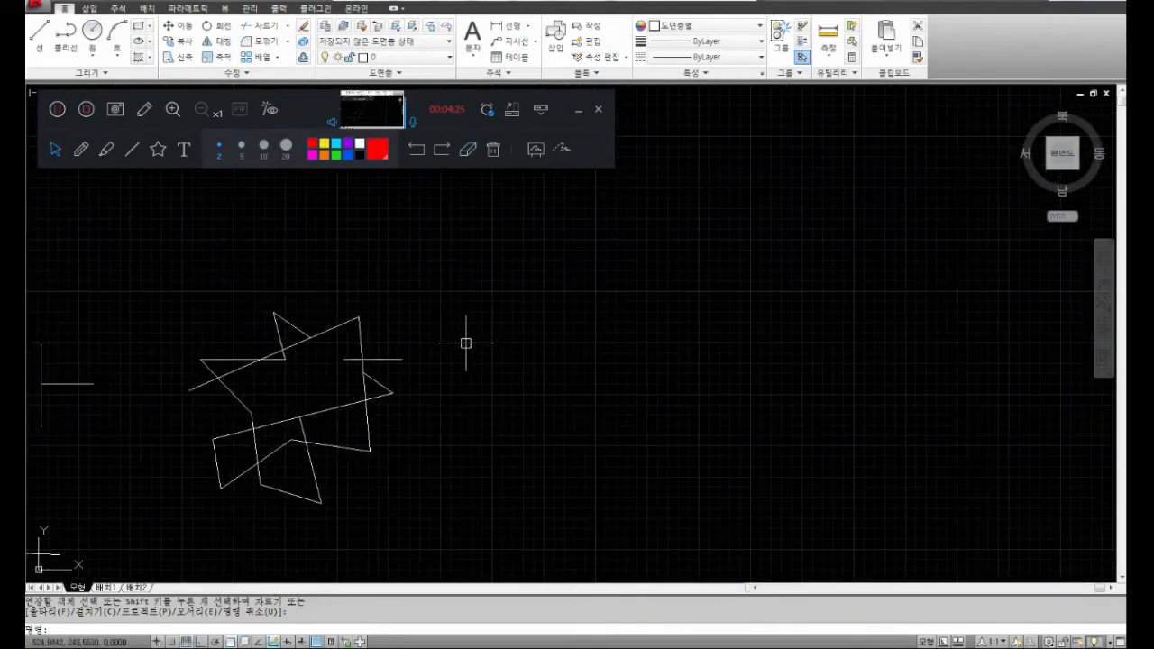
text(l)
key(Return)
click(429, 265)
key(F8)
click(739, 271)
key(space)
key(space)
click(603, 190)
click(588, 398)
key(space)
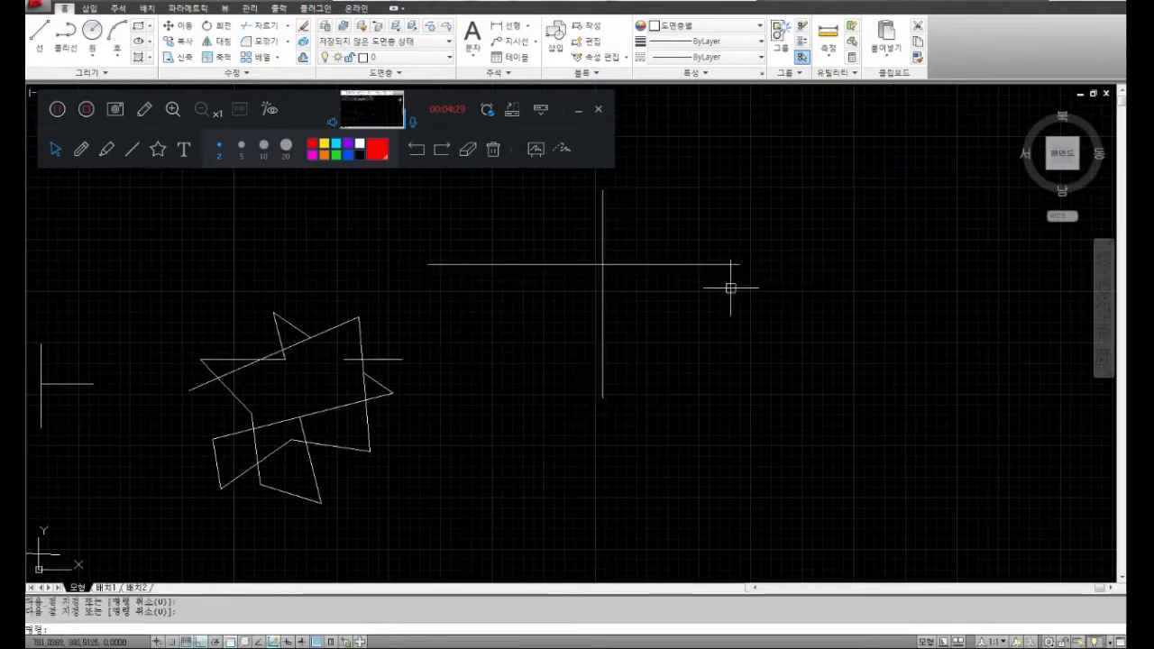
click(694, 266)
click(515, 289)
key(Escape)
key(Escape)
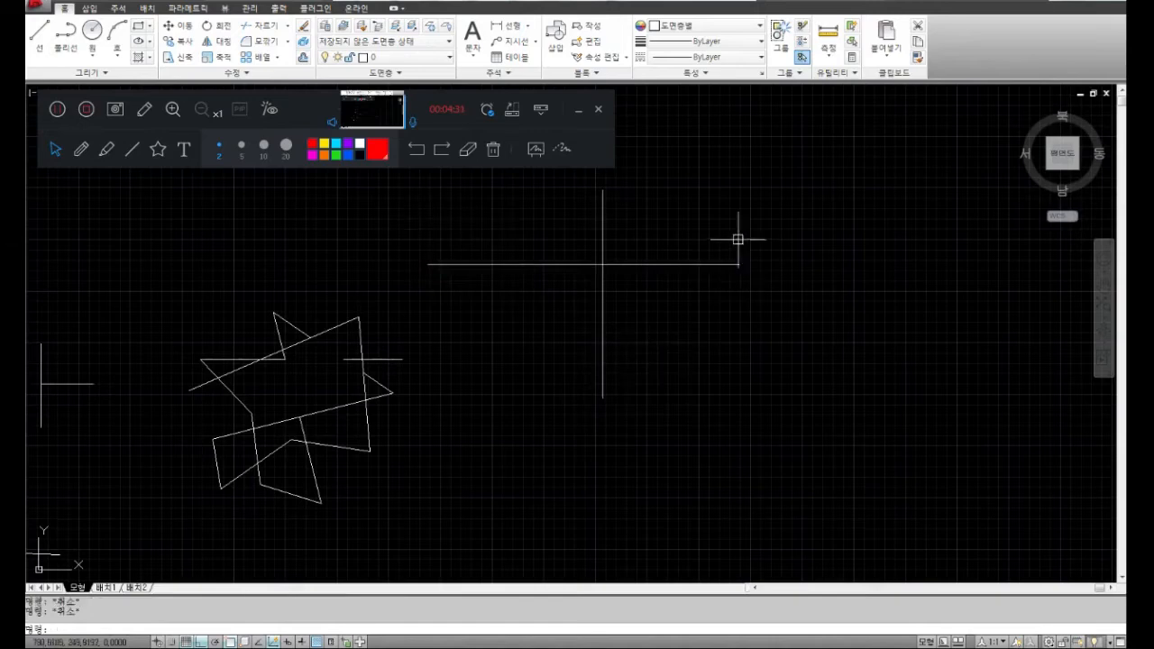
click(717, 265)
key(Escape)
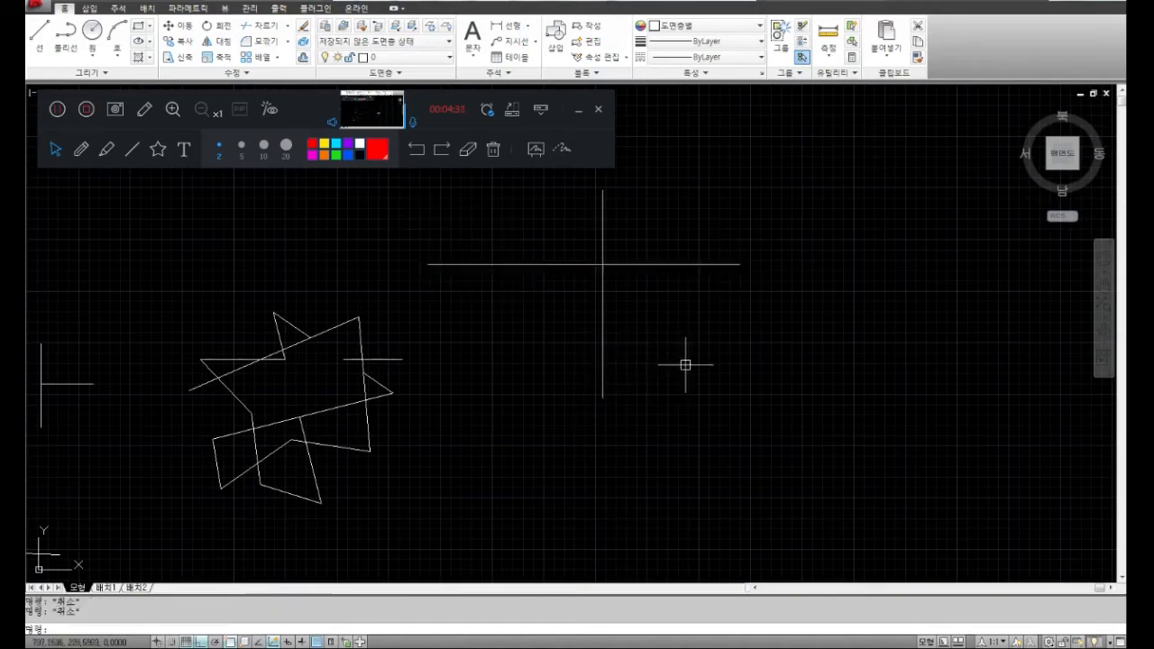
click(82, 150)
mouse_move(136, 203)
mouse_down()
mouse_move(139, 262)
mouse_move(139, 231)
mouse_move(139, 259)
mouse_move(184, 232)
mouse_move(258, 227)
mouse_move(298, 268)
mouse_move(294, 233)
mouse_move(343, 269)
mouse_up()
drag(113, 278, 379, 290)
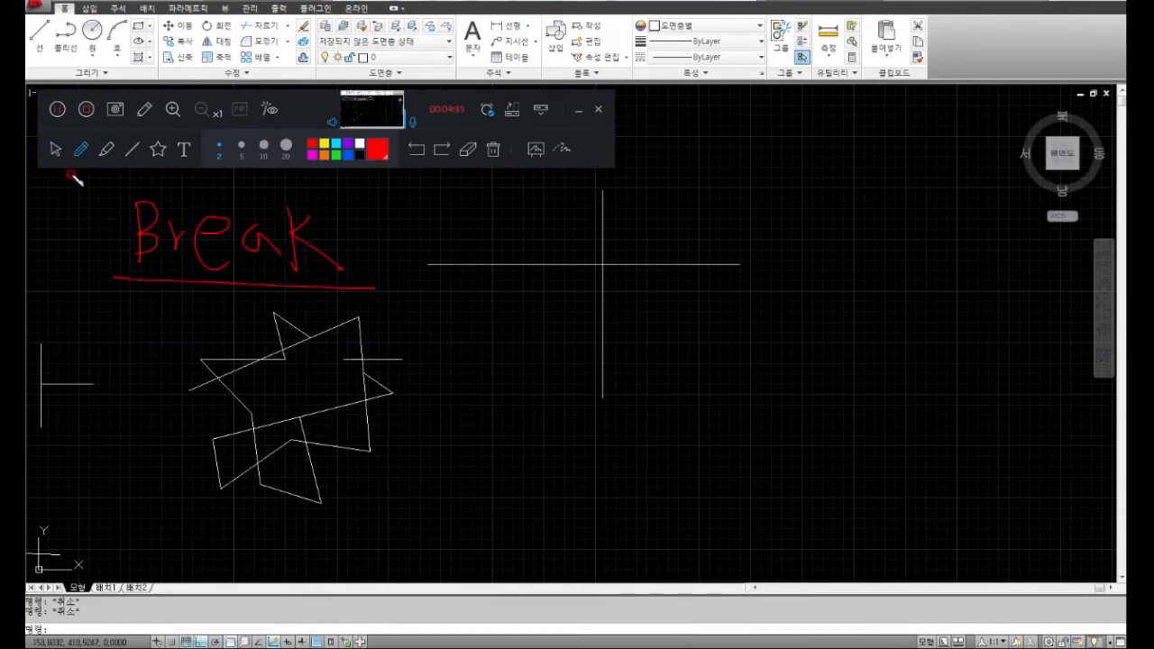
click(466, 150)
click(80, 149)
drag(117, 277, 307, 294)
mouse_move(444, 192)
mouse_down()
mouse_move(445, 246)
mouse_move(405, 249)
mouse_move(386, 236)
mouse_up()
mouse_move(500, 220)
mouse_down()
mouse_move(487, 251)
mouse_move(521, 245)
mouse_move(530, 269)
mouse_up()
mouse_move(538, 232)
mouse_down()
mouse_move(567, 232)
mouse_move(570, 252)
mouse_move(586, 239)
mouse_up()
drag(588, 227, 588, 259)
mouse_move(563, 269)
mouse_down()
mouse_move(583, 268)
mouse_move(587, 292)
mouse_up()
drag(634, 257, 673, 257)
drag(662, 245, 670, 256)
drag(734, 288, 707, 284)
drag(745, 240, 775, 244)
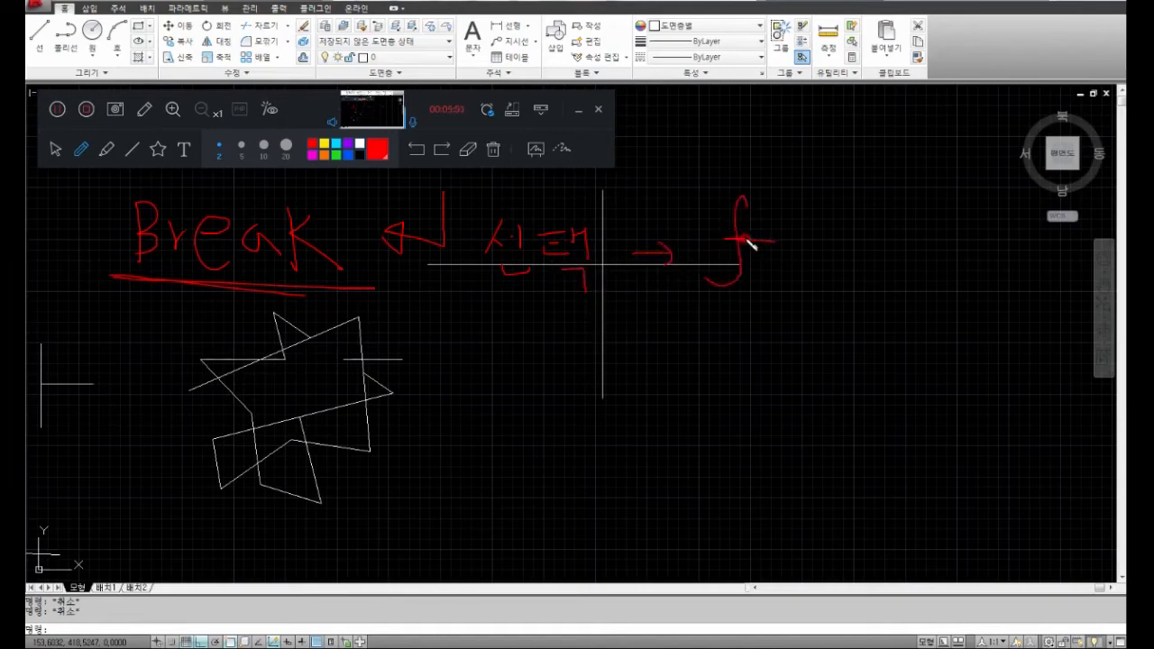
drag(834, 251, 885, 253)
drag(961, 222, 977, 258)
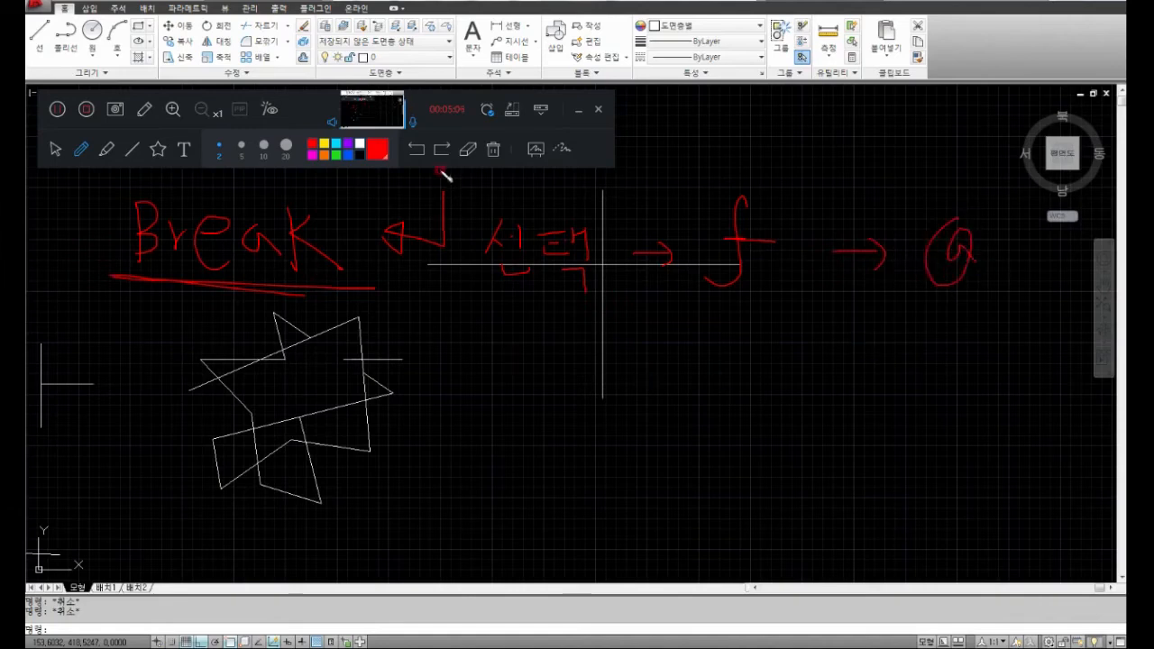
mouse_move(313, 242)
mouse_down()
mouse_move(930, 253)
mouse_move(664, 222)
mouse_move(536, 238)
mouse_move(639, 245)
mouse_move(747, 232)
mouse_move(543, 237)
mouse_move(193, 273)
mouse_up()
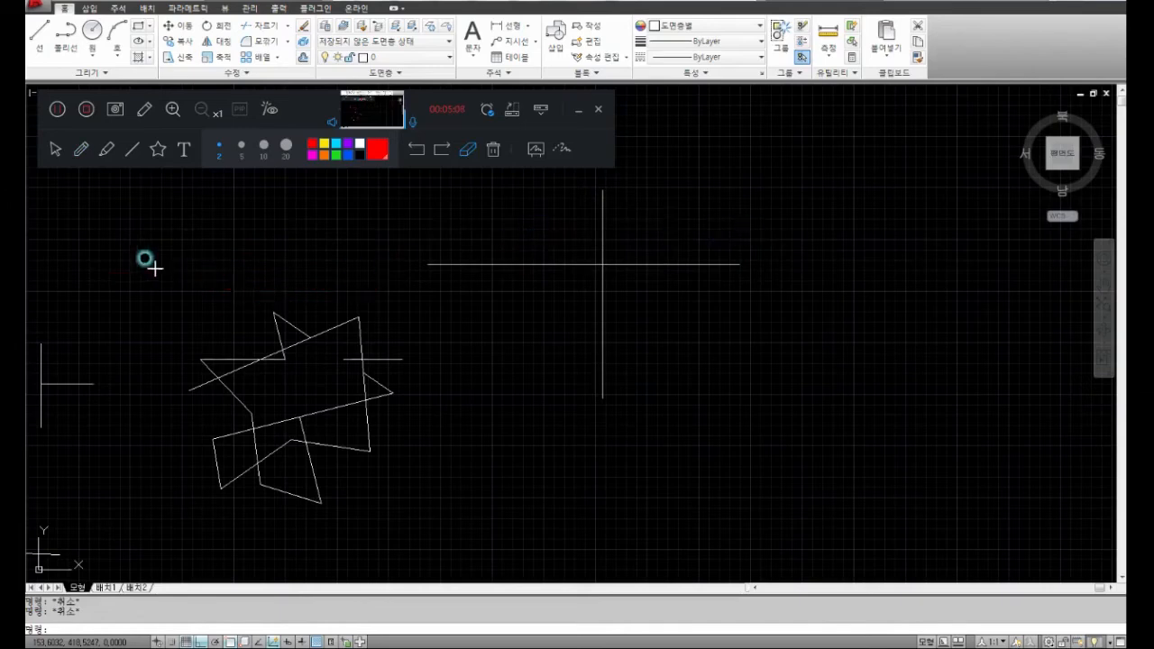
Break the horizontal line between two freely picked points on the part right of the vertical line, with object snap turned off.
click(56, 151)
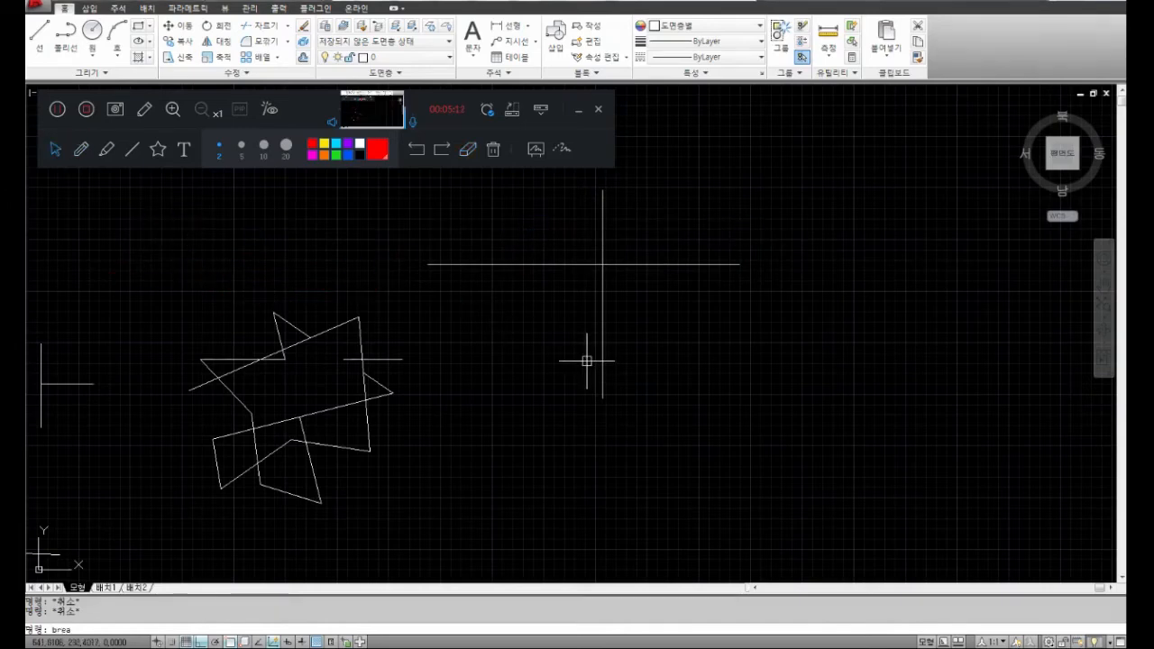
key(Return)
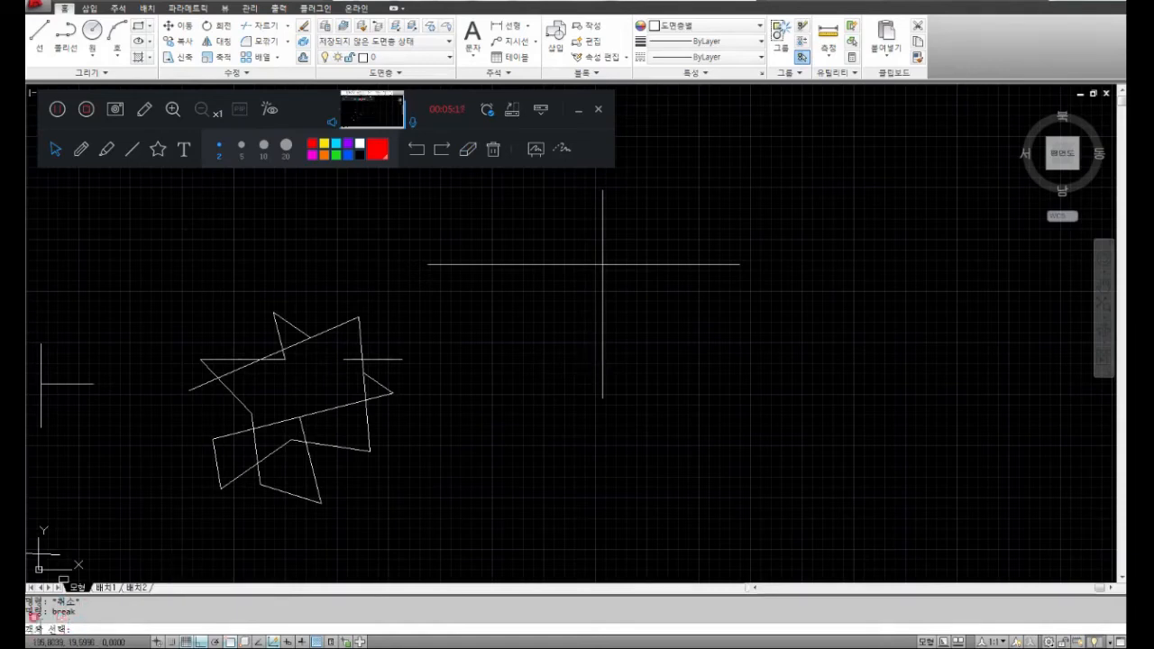
click(655, 264)
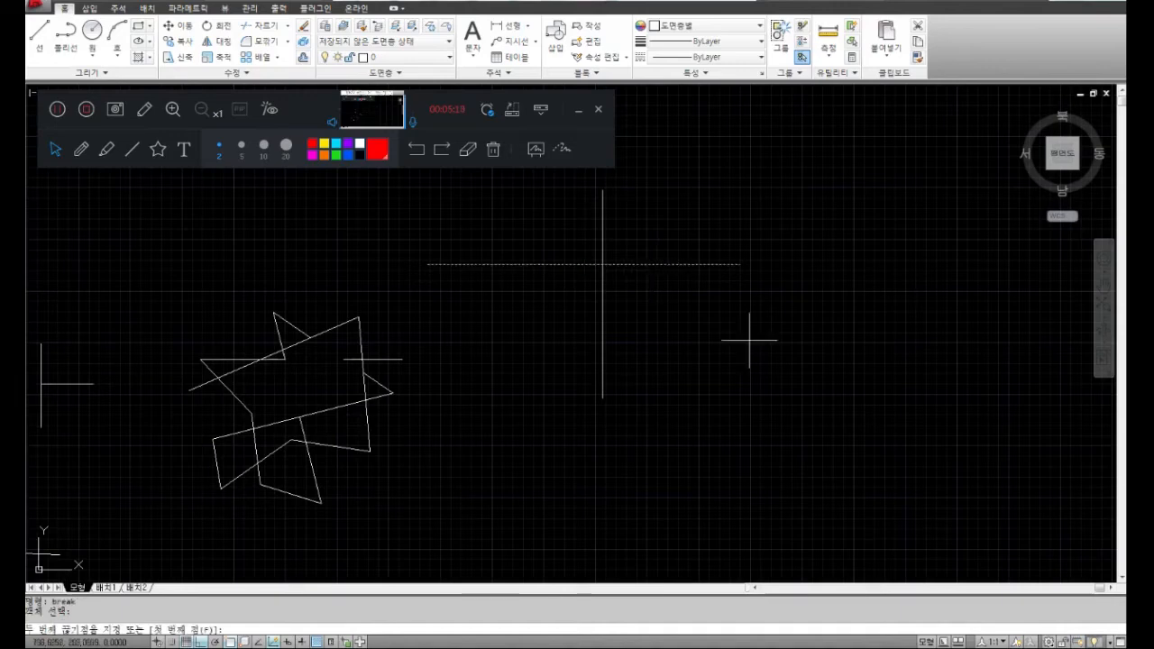
click(81, 149)
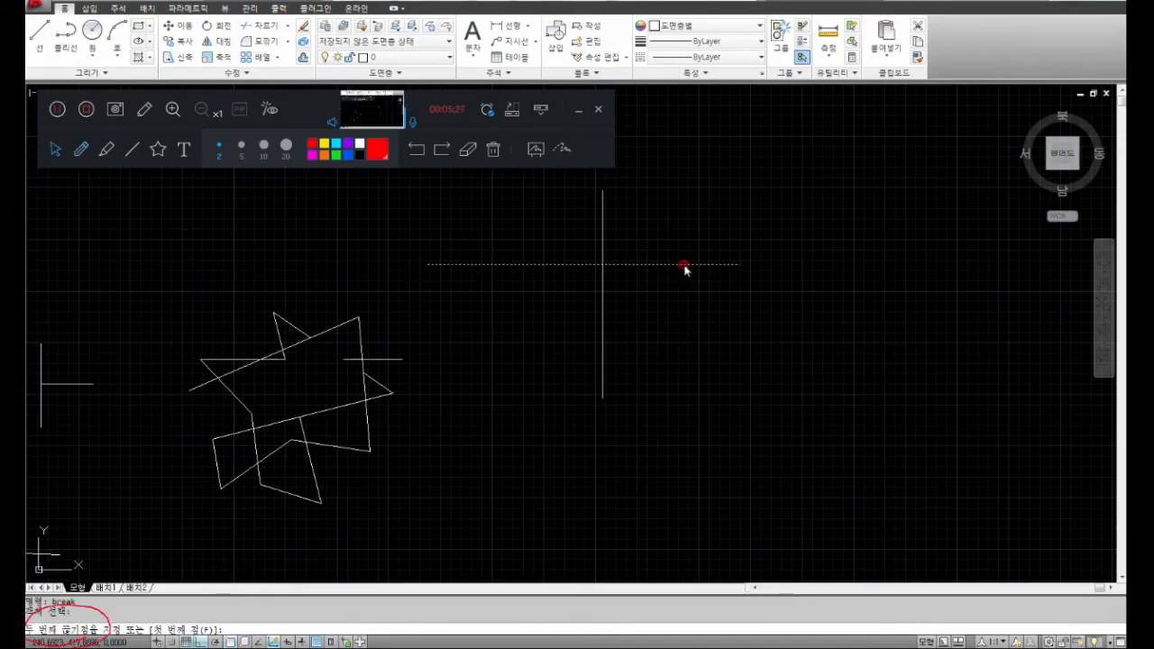
key(F3)
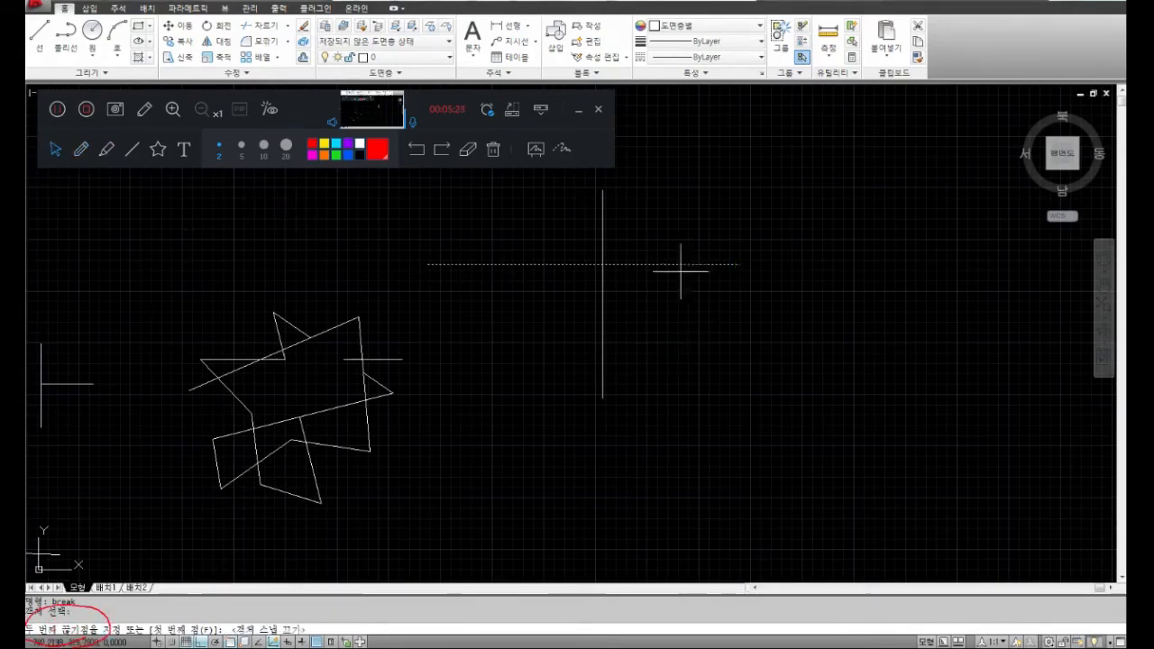
click(684, 264)
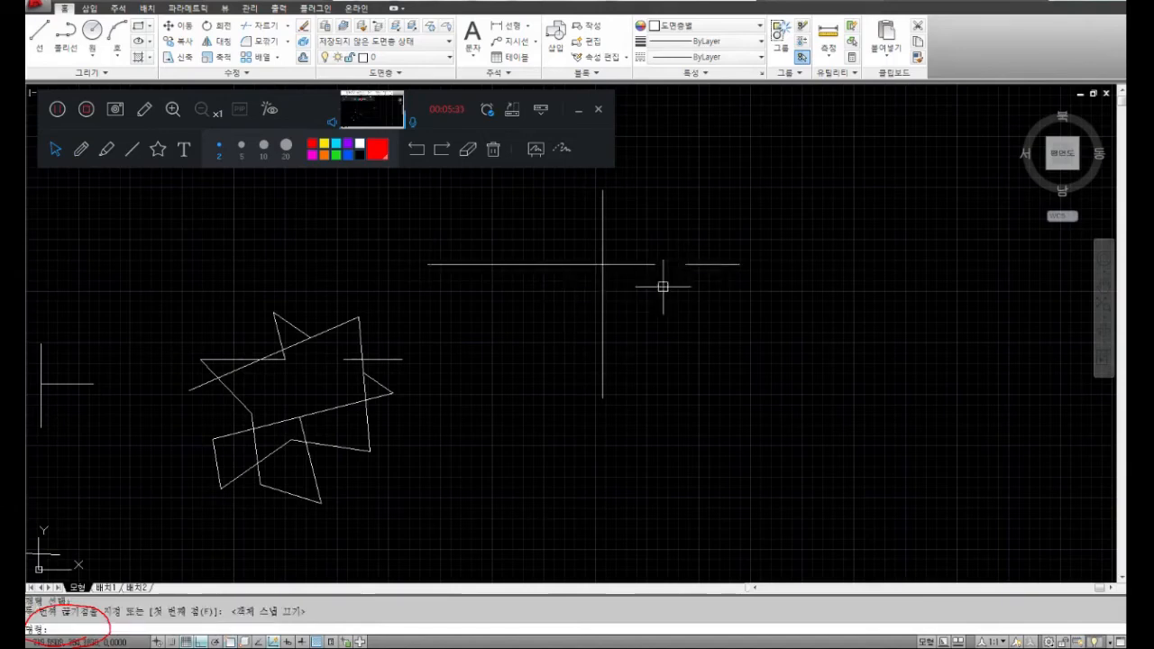
scroll(684, 290, up, 5)
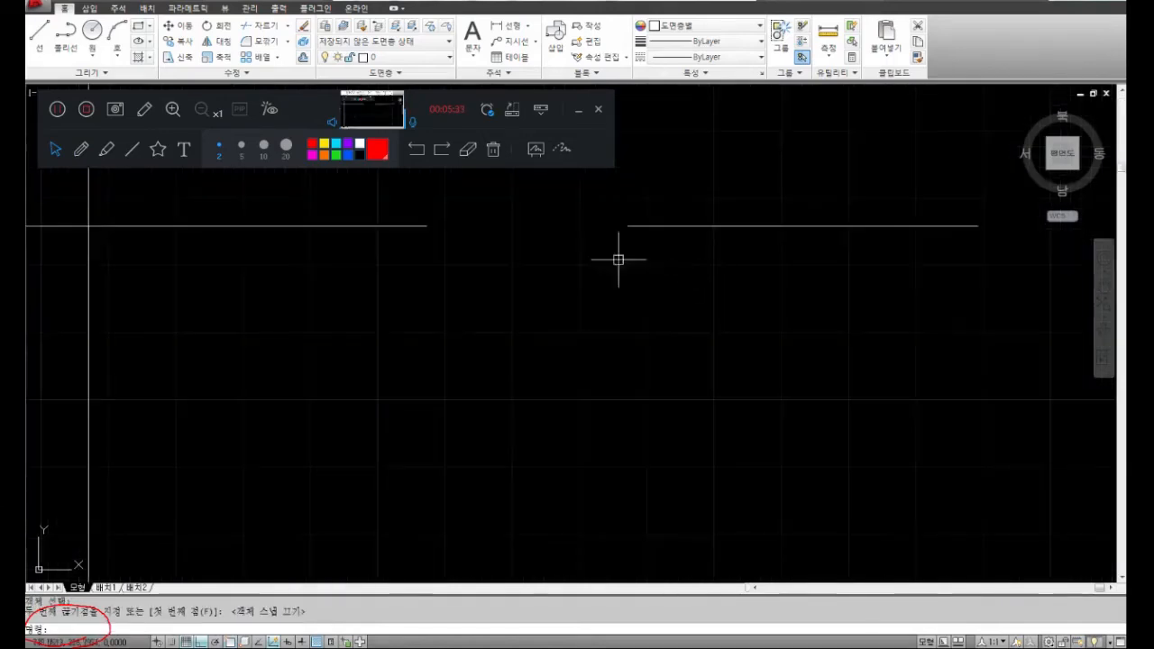
scroll(587, 298, down, 5)
middle_drag(587, 299, 590, 320)
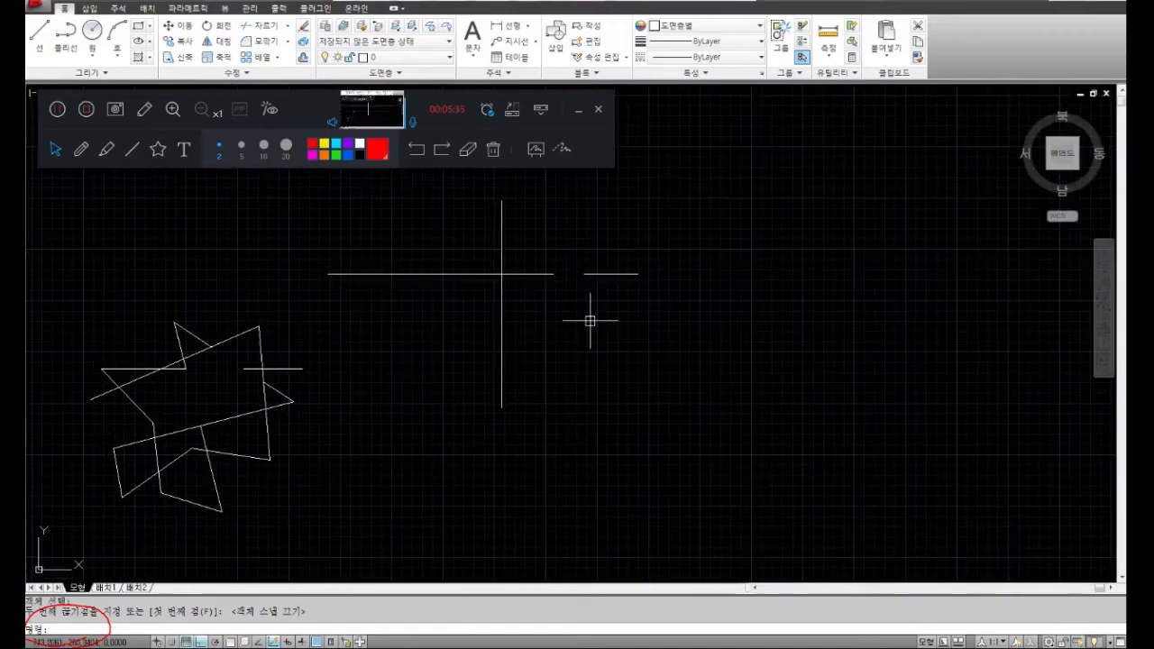
Undo the break in the horizontal line.
key(ctrl+z)
key(ctrl+z)
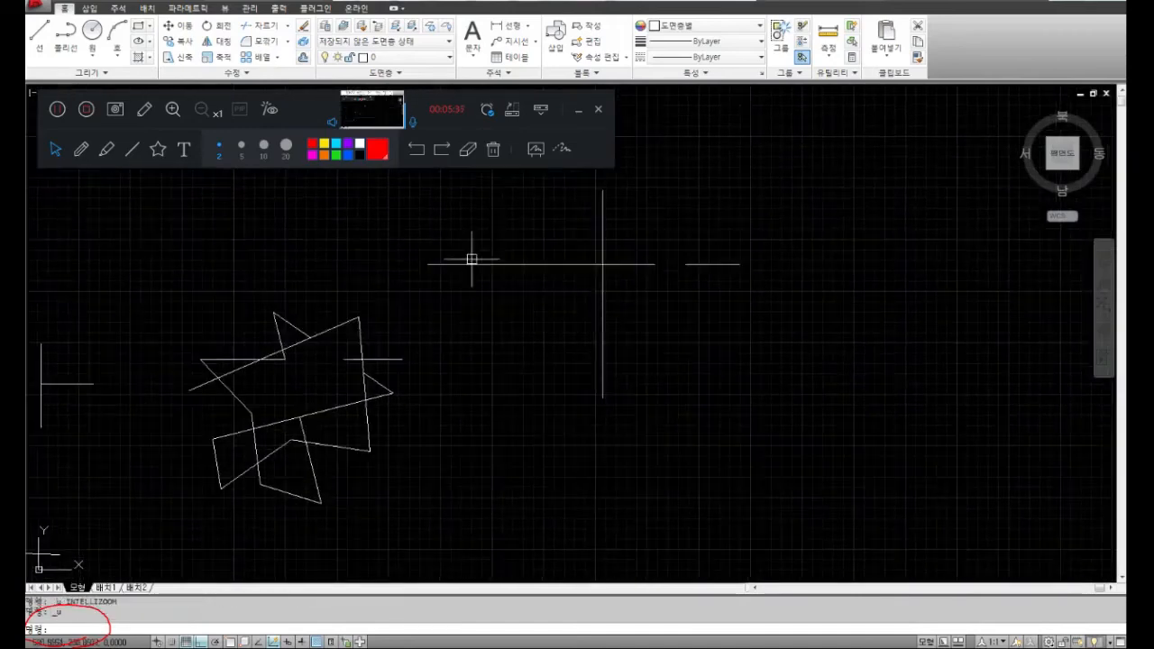
click(468, 151)
drag(83, 603, 66, 629)
click(106, 150)
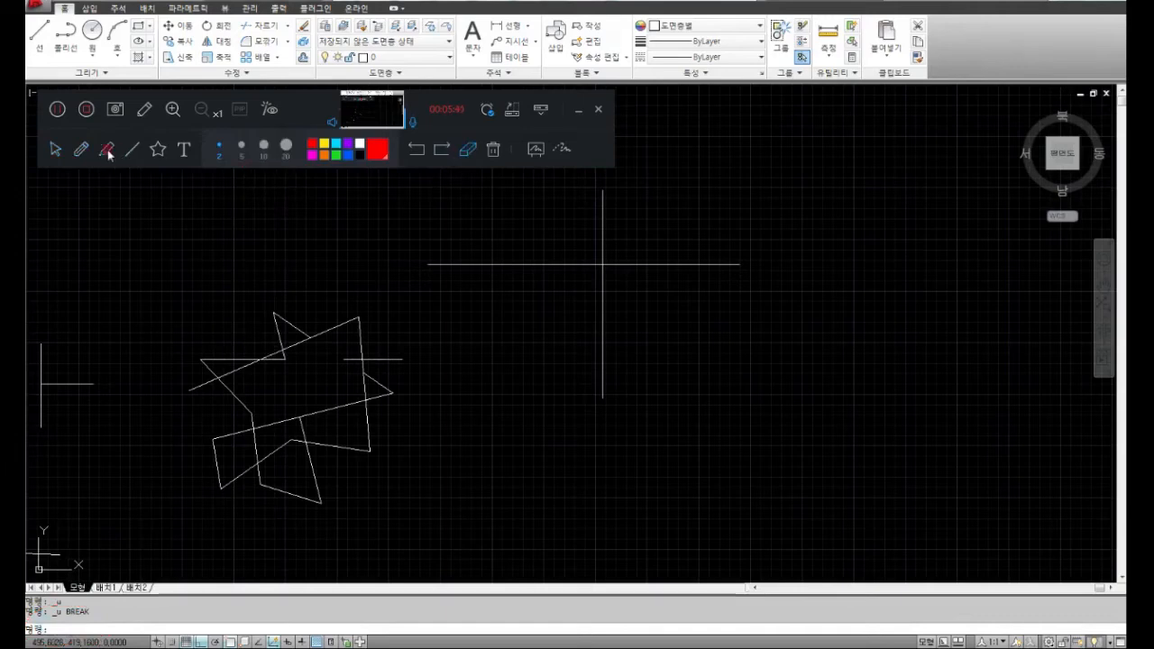
click(56, 152)
key(Escape)
key(Escape)
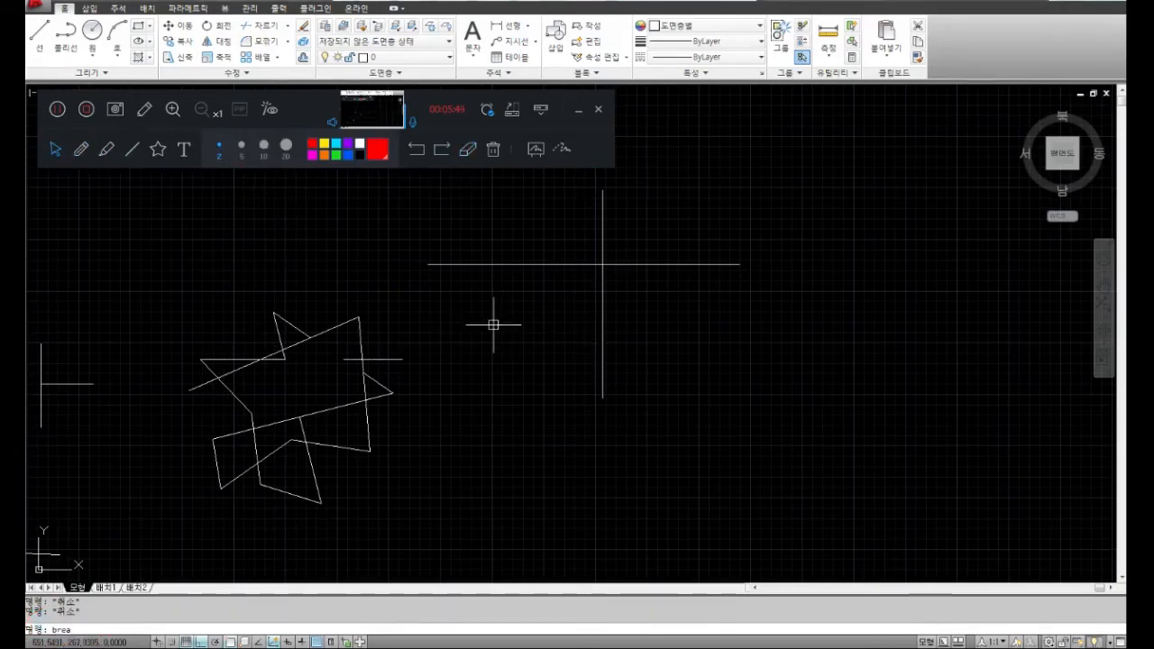
Split the horizontal line at its intersection with the vertical line using Break's First point option (f) and @ as second point.
text(break)
key(Return)
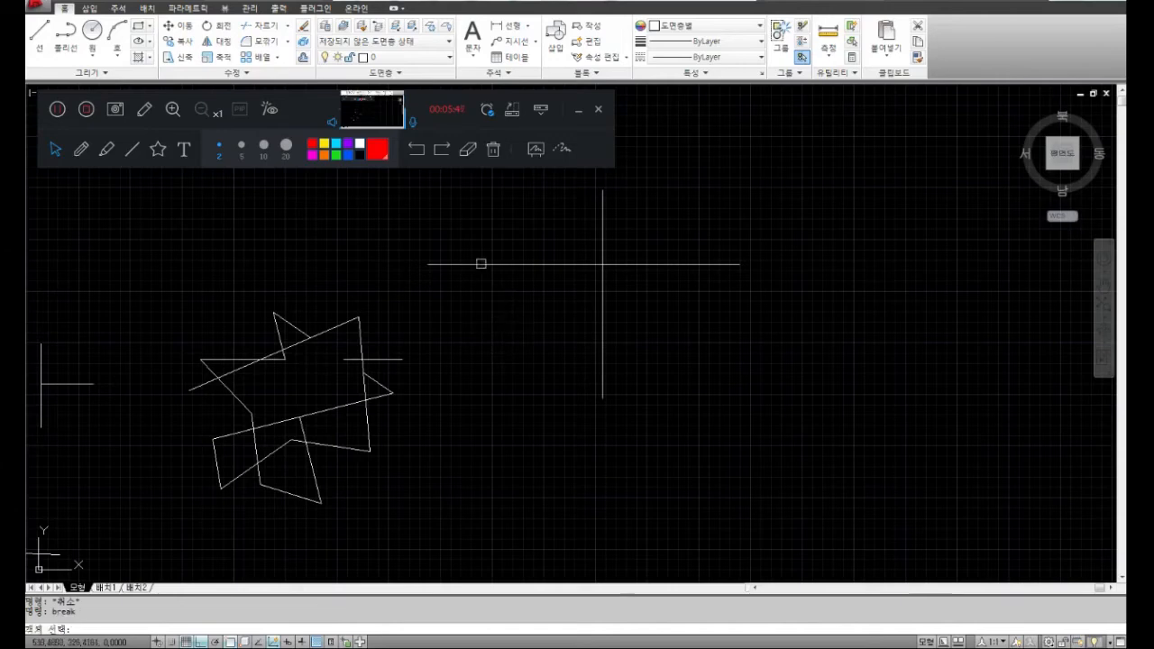
click(481, 265)
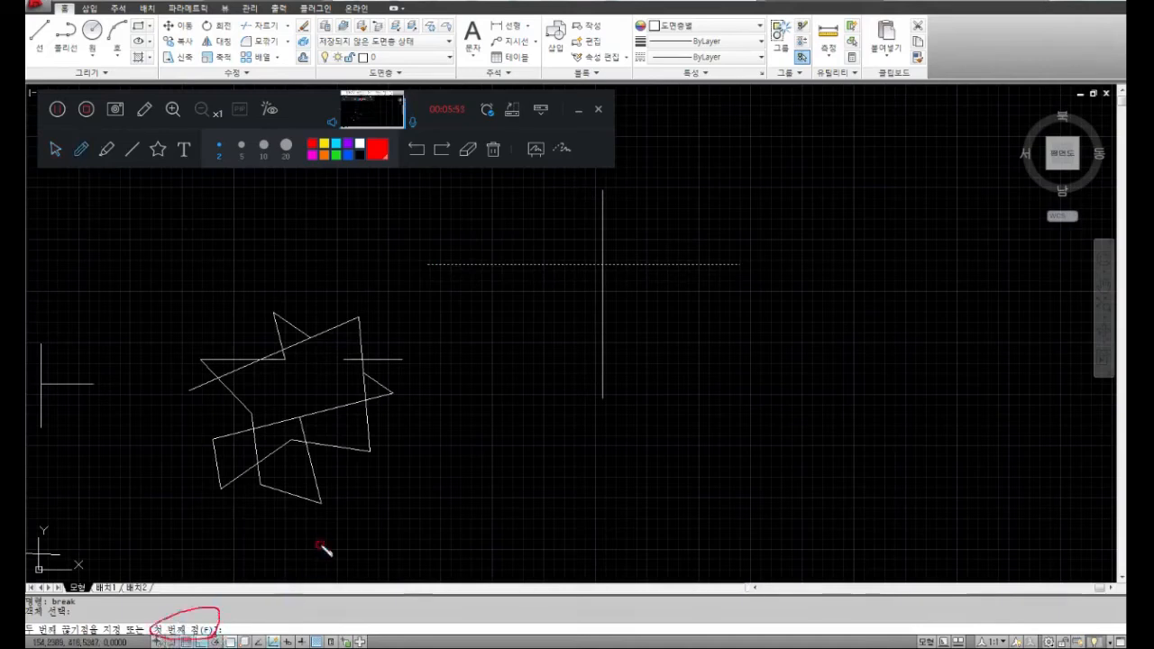
key(ctrl+z)
click(55, 150)
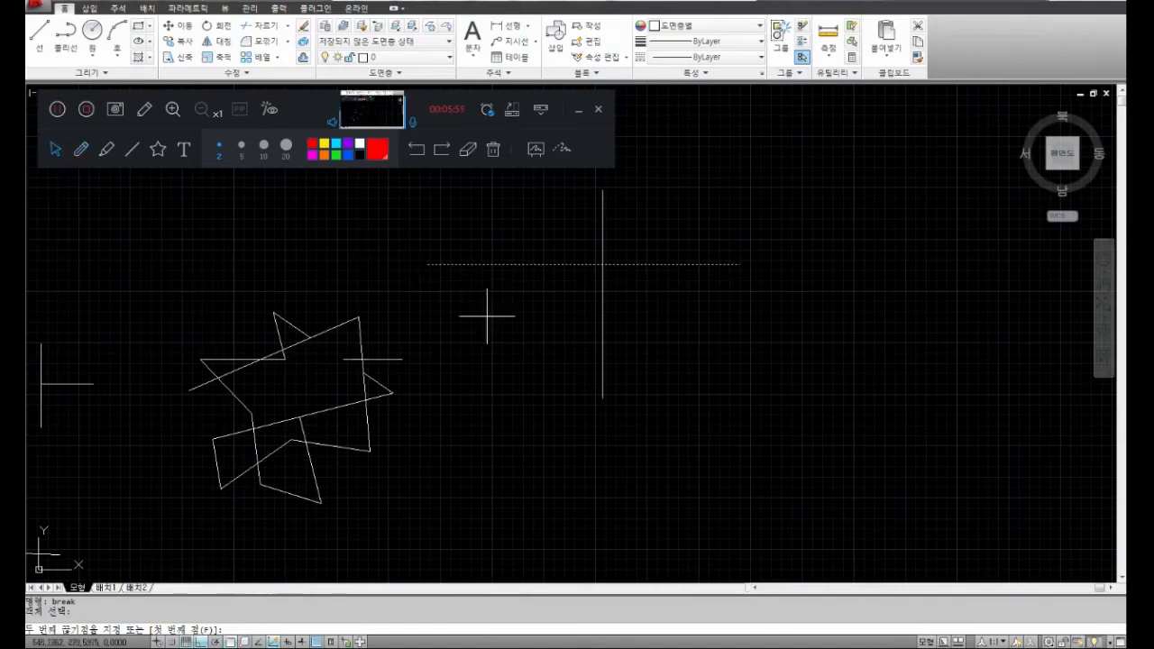
text(f)
key(Return)
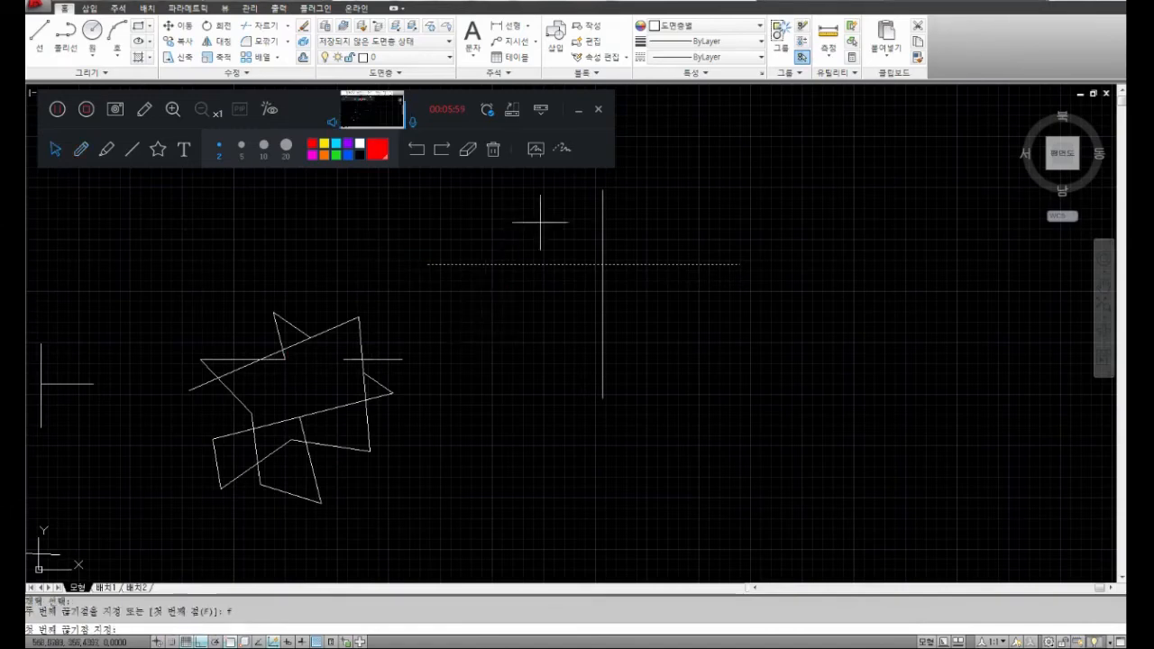
click(602, 264)
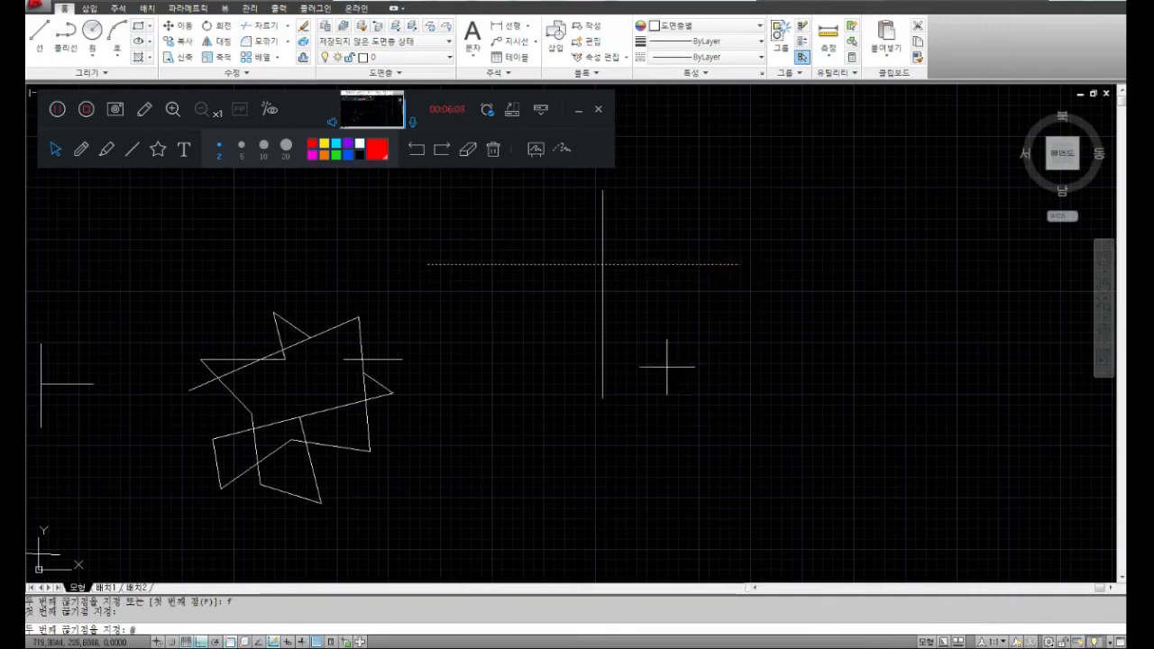
key(Return)
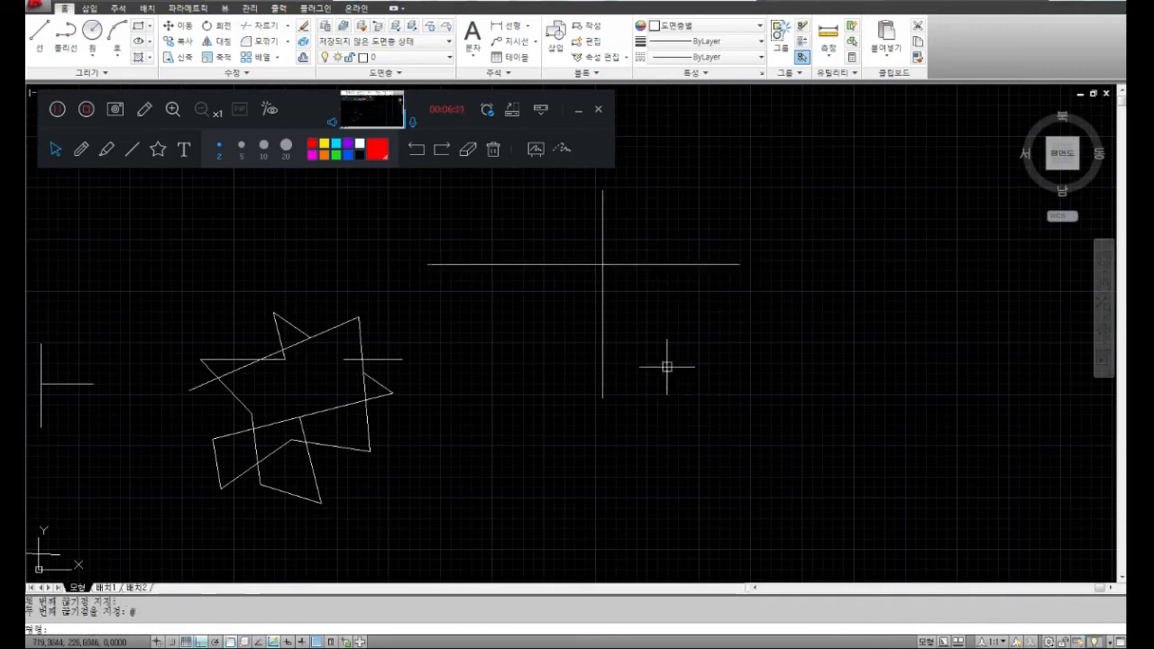
Delete both halves of the split horizontal line together with the vertical line crossing it.
click(692, 265)
click(558, 264)
click(691, 342)
click(563, 311)
key(Delete)
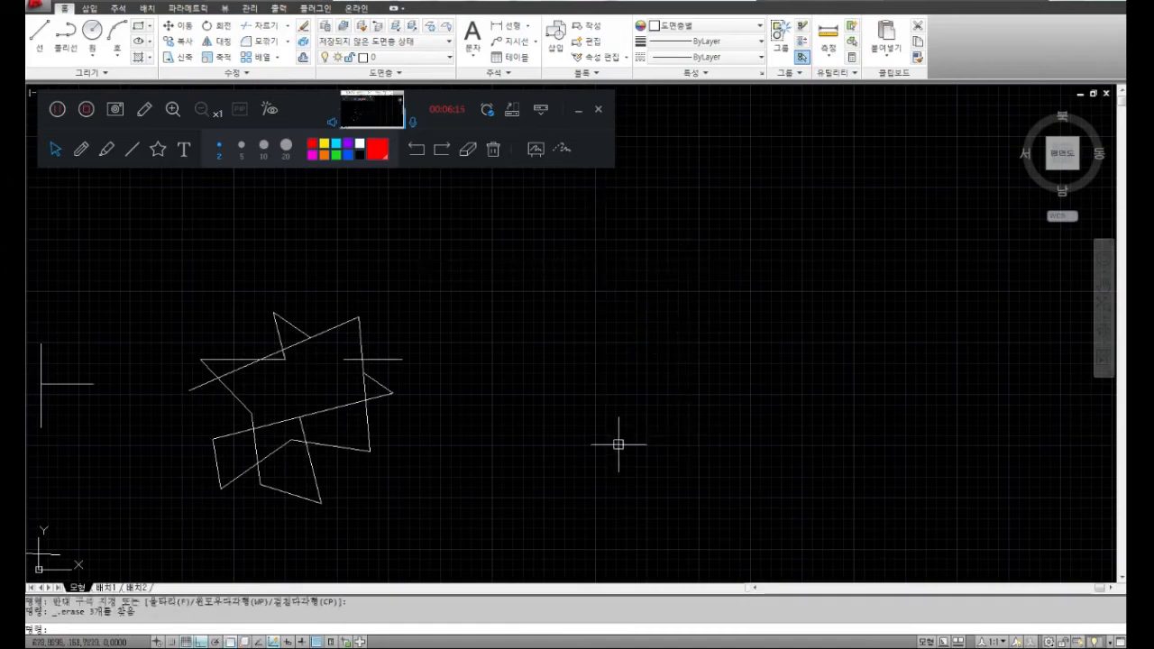
Draw a horizontal line crossed by two separate vertical lines in the empty area beside the star-shaped figure.
text(l)
key(Return)
click(457, 243)
click(698, 245)
key(Return)
key(Return)
click(556, 193)
click(548, 287)
key(Return)
key(Return)
click(630, 195)
click(617, 303)
key(Return)
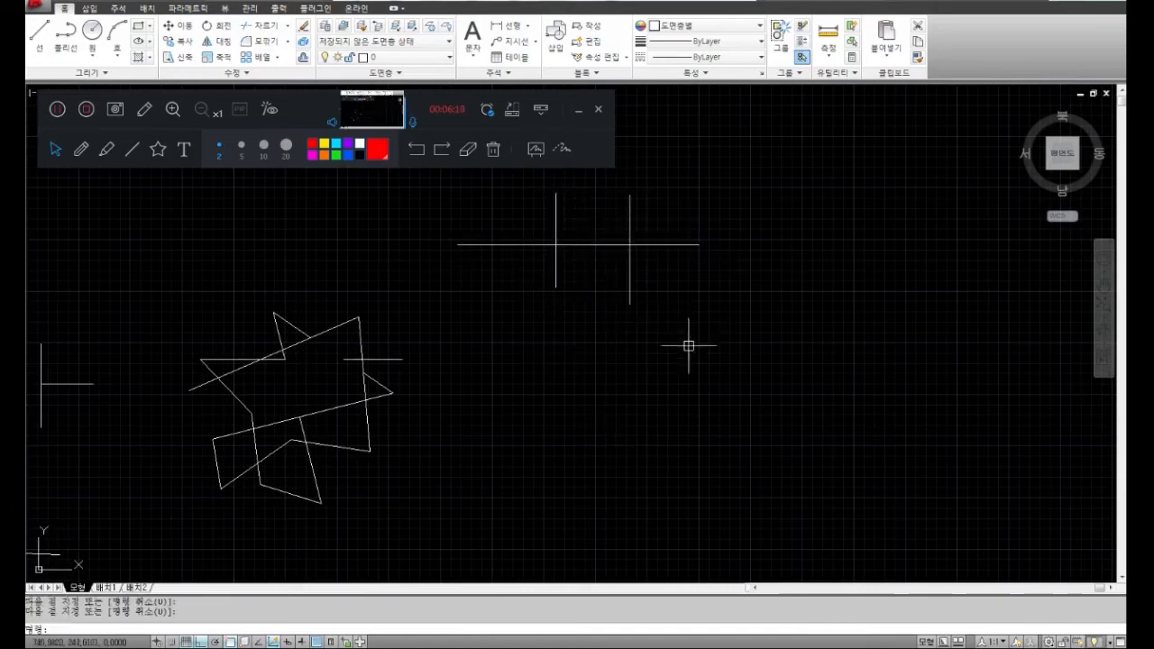
Copy the horizontal line and its two vertical lines straight down, placing one copy below the original.
text(copy)
key(Return)
click(738, 308)
click(449, 194)
key(Return)
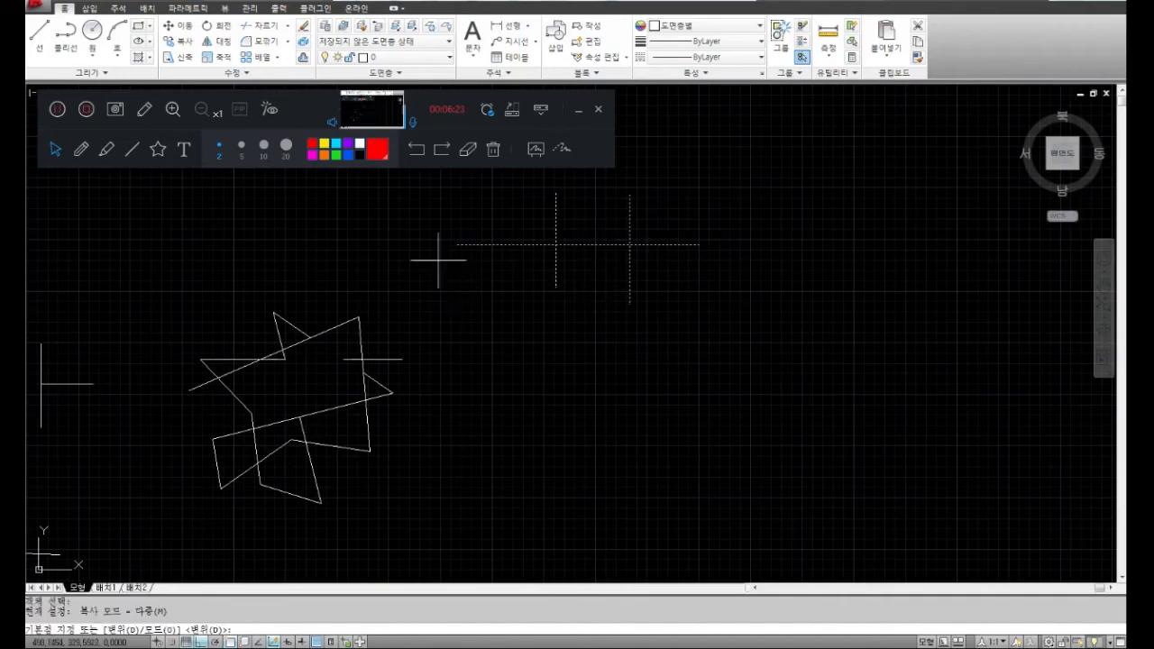
click(438, 261)
click(438, 410)
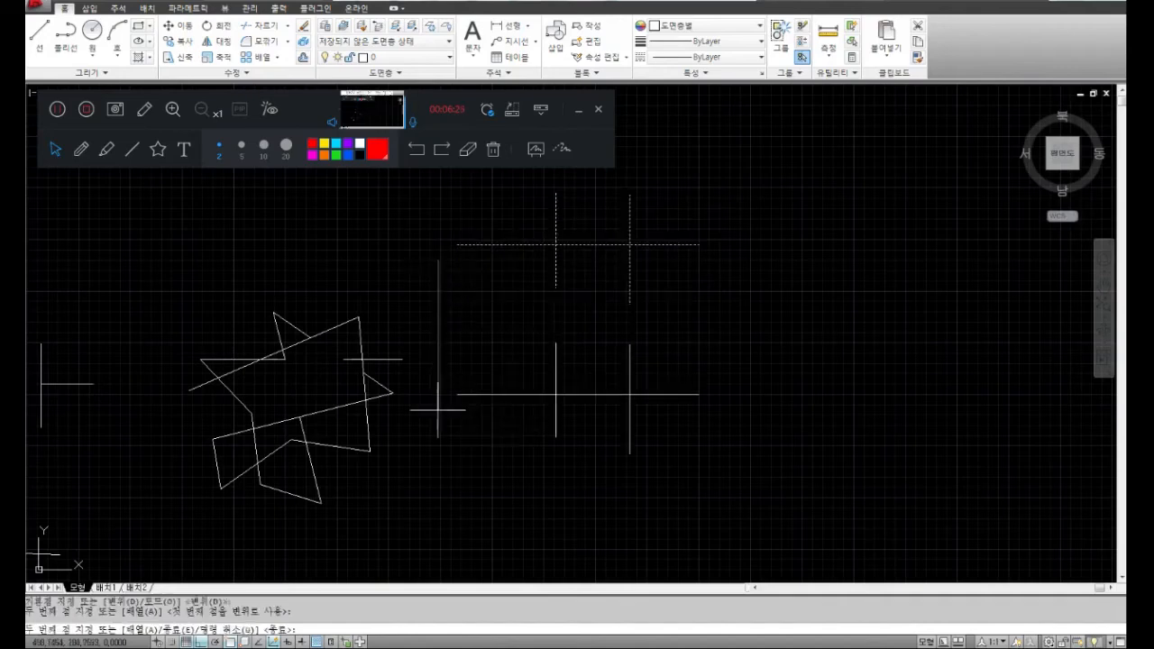
key(Return)
middle_drag(741, 433, 686, 456)
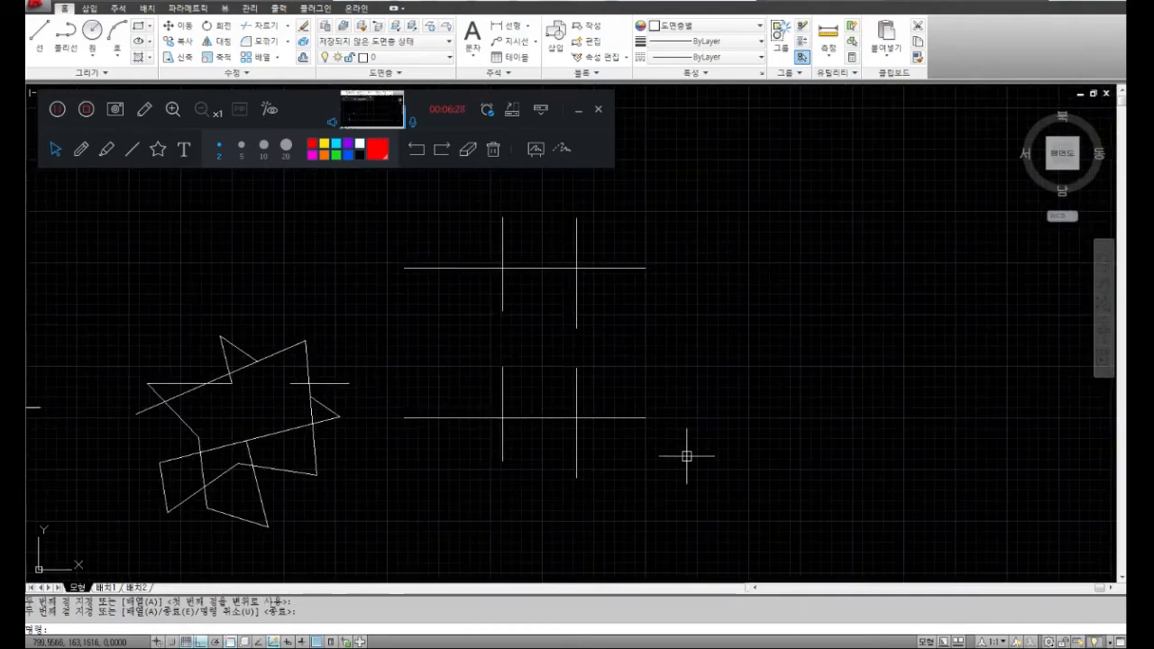
Trim the middle part of the upper horizontal line, using the two vertical lines crossing it as cutting edges.
key(Return)
click(578, 287)
click(505, 289)
key(Return)
click(527, 267)
key(Return)
middle_drag(651, 420, 657, 378)
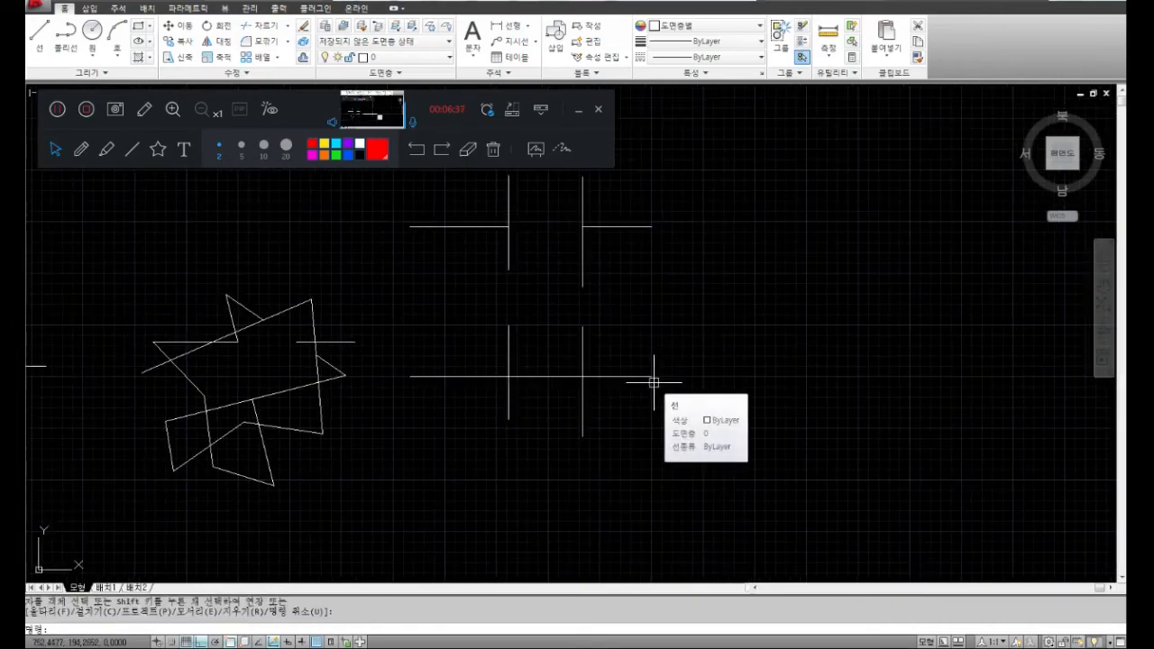
Break the lower horizontal line between its intersections with the two vertical lines, using the First point option (f).
text(break)
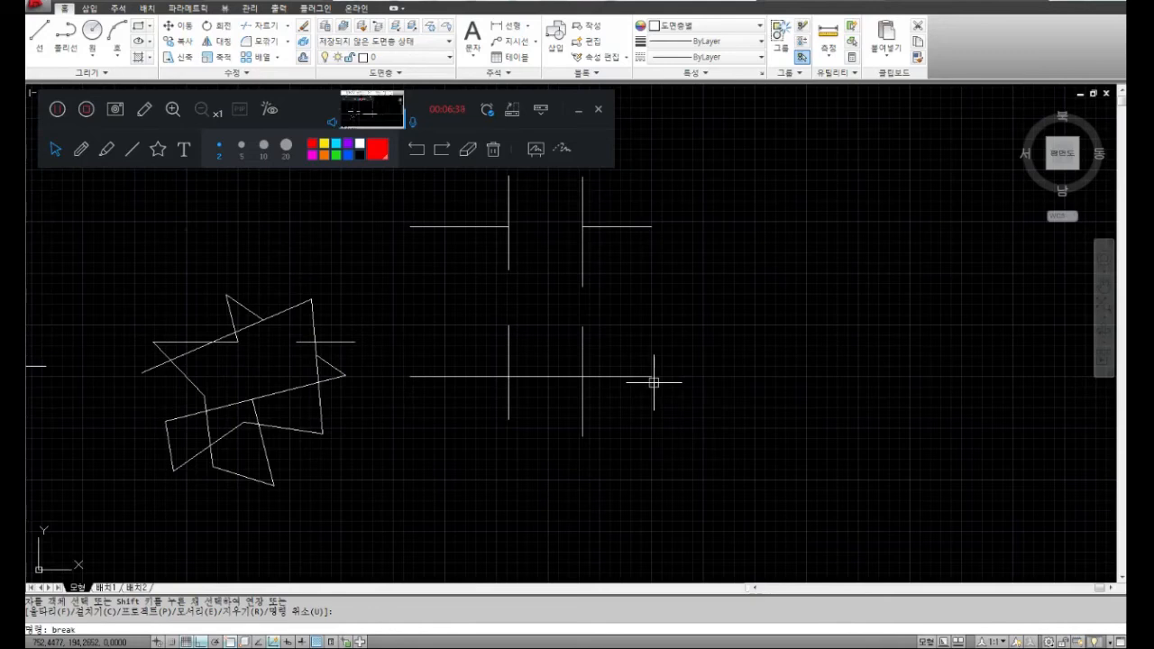
key(Return)
click(587, 372)
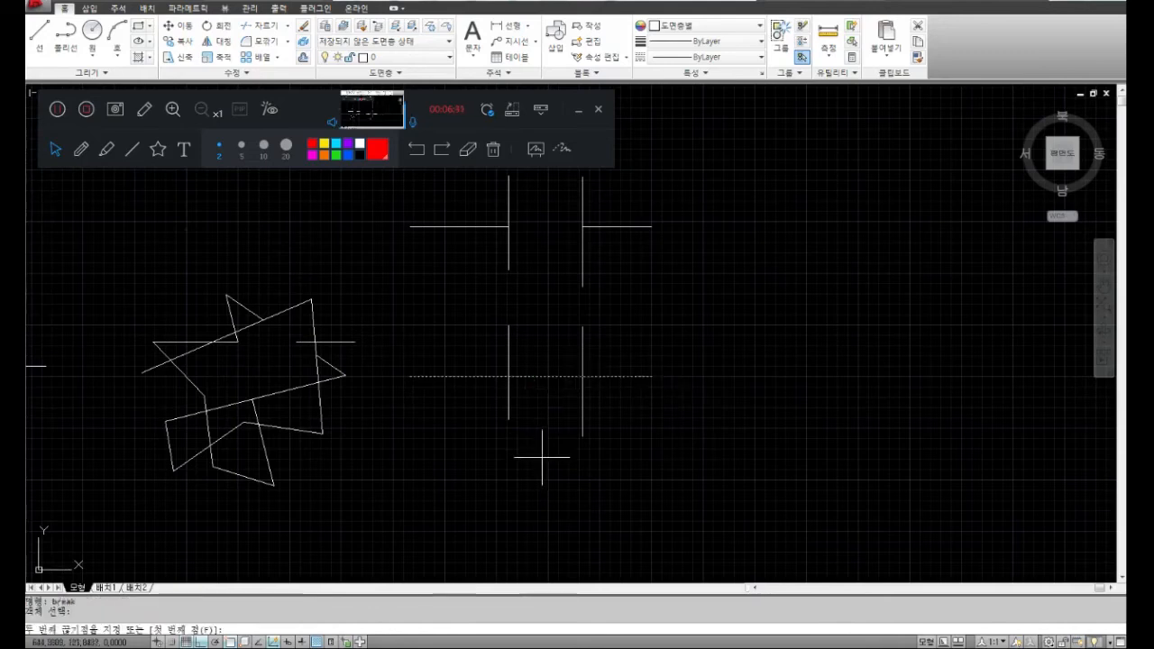
text(f)
key(Return)
click(509, 375)
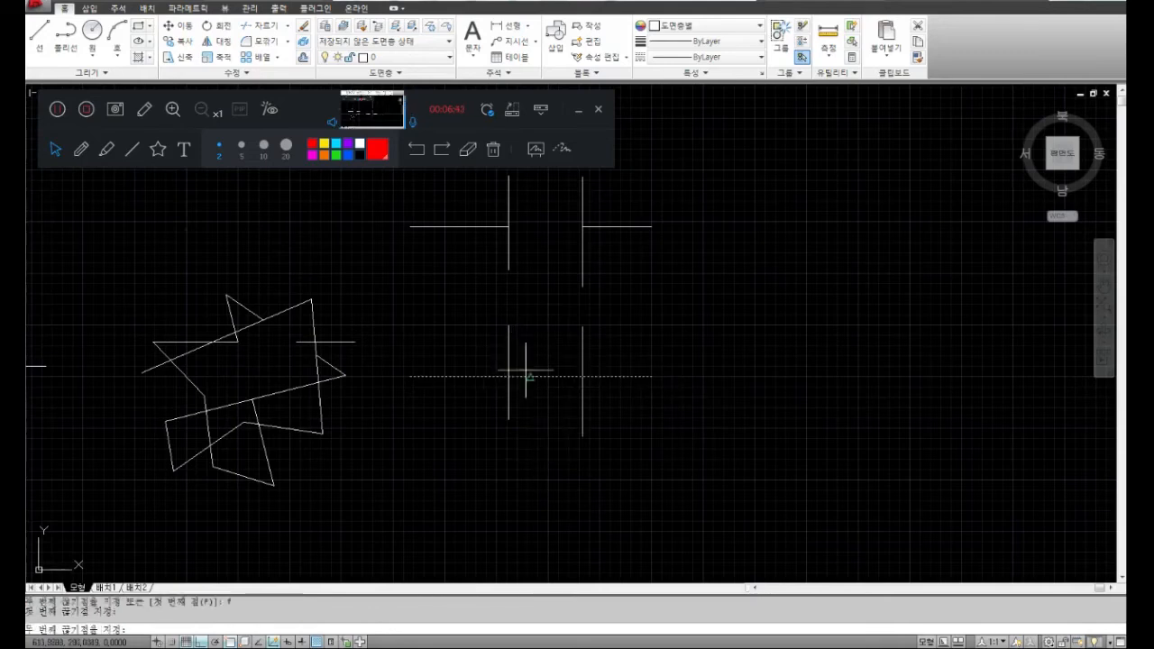
click(583, 376)
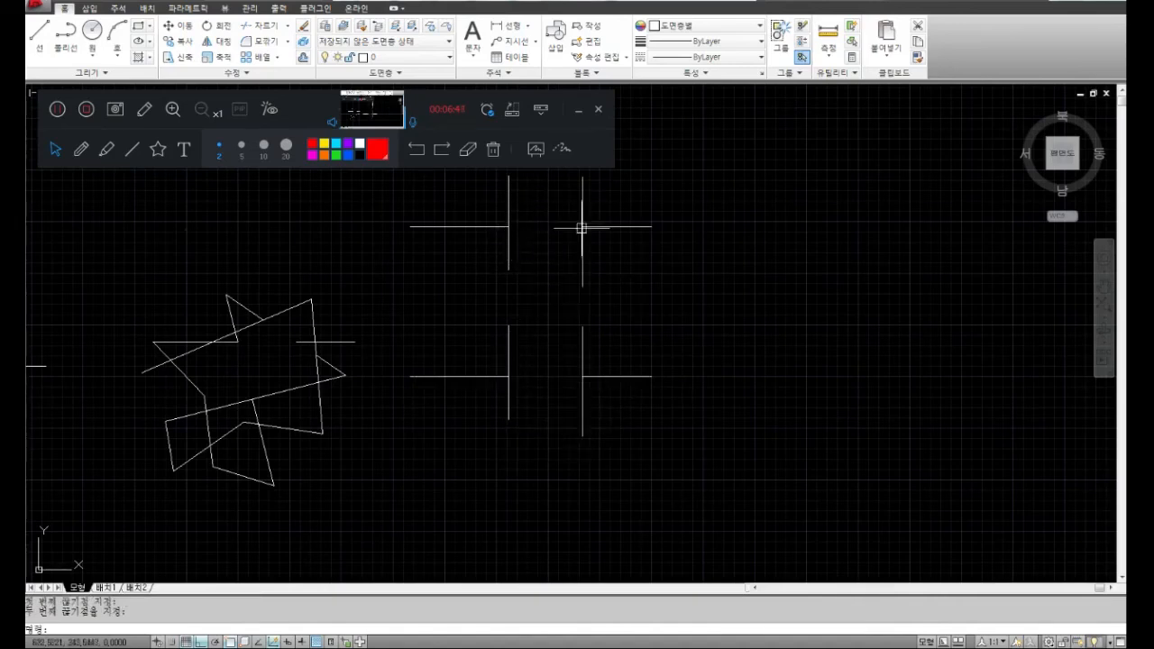
Select the upper and lower line groups to compare the Trim and Break results, and clear the selection.
click(600, 250)
click(420, 206)
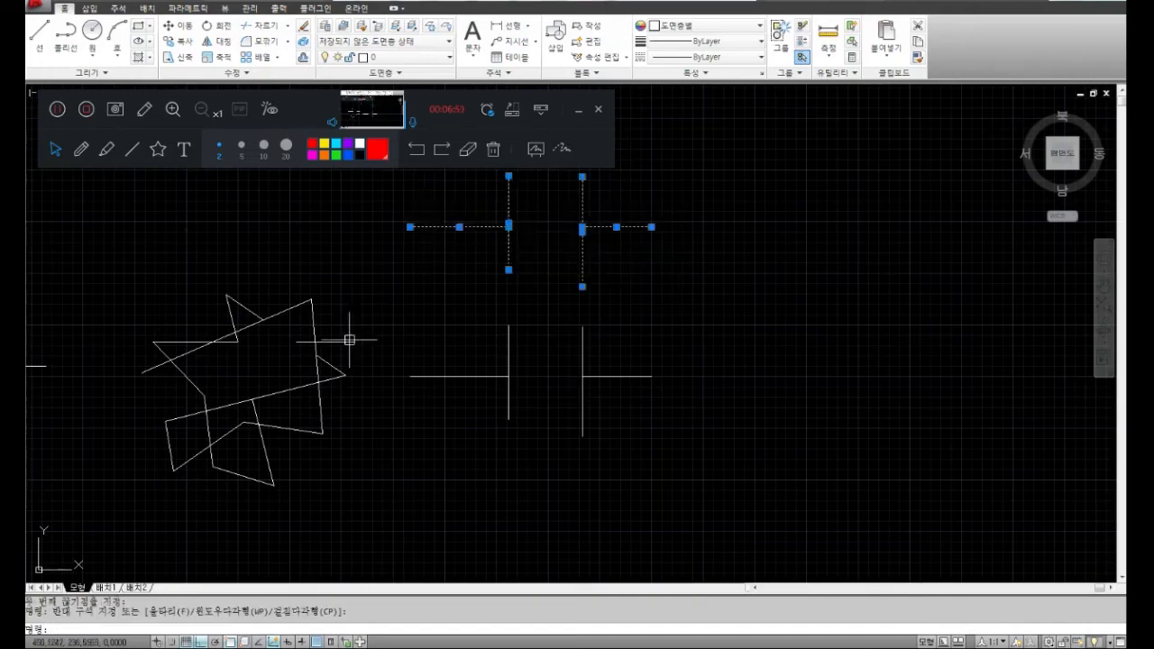
click(658, 451)
click(412, 329)
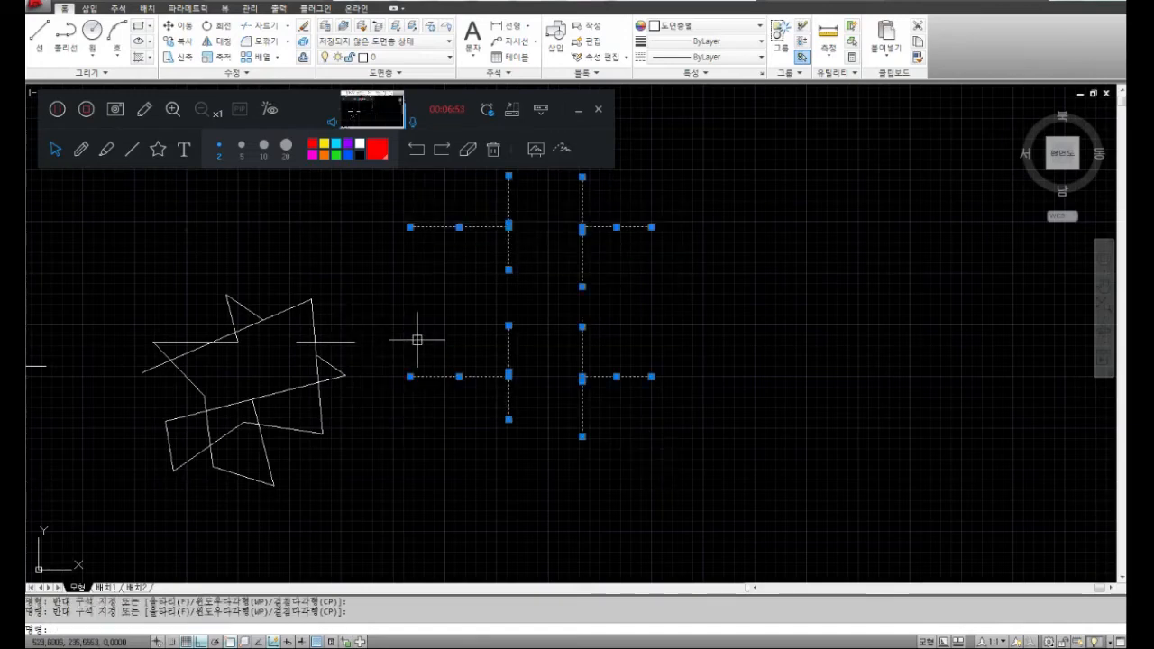
key(Escape)
key(Escape)
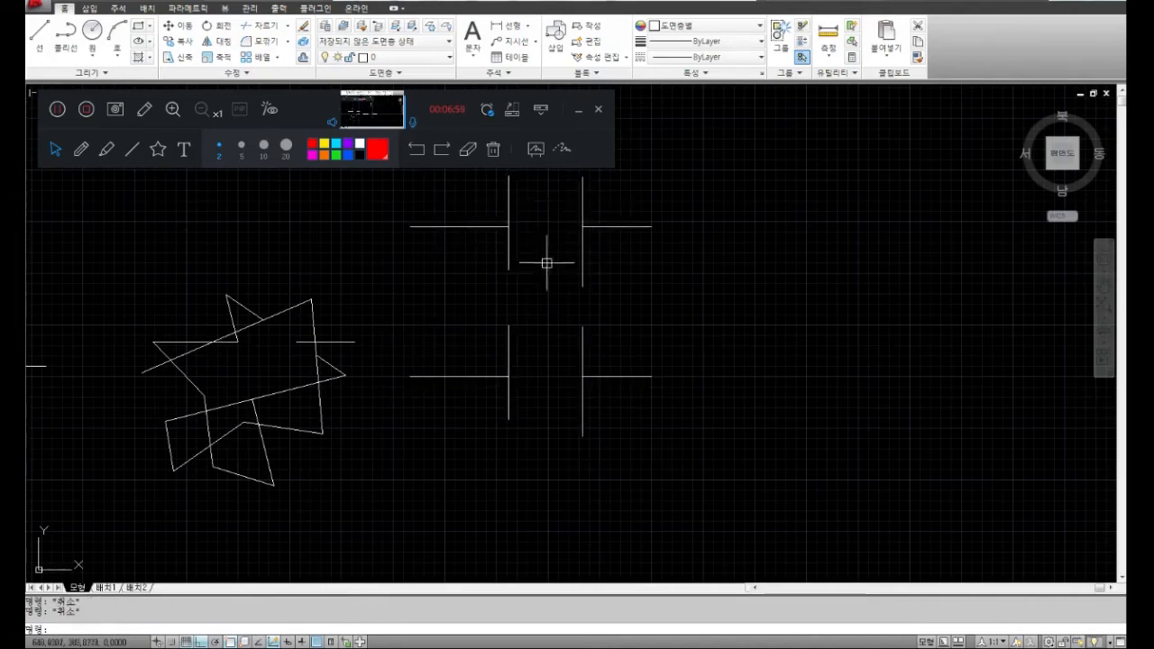
click(142, 114)
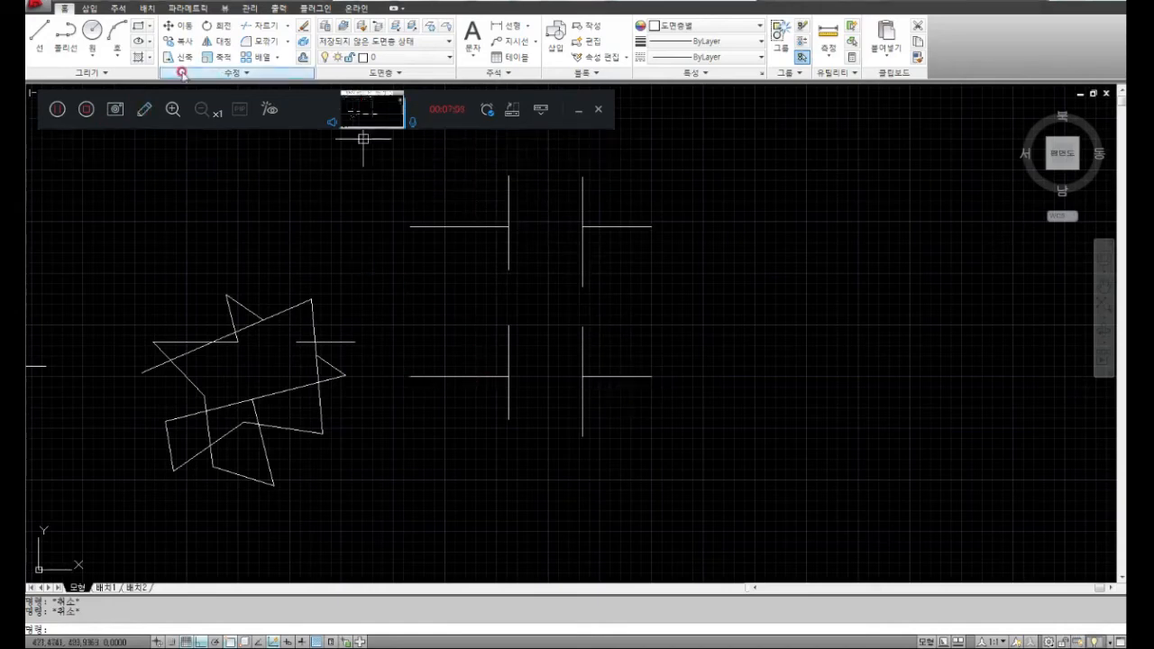
click(142, 110)
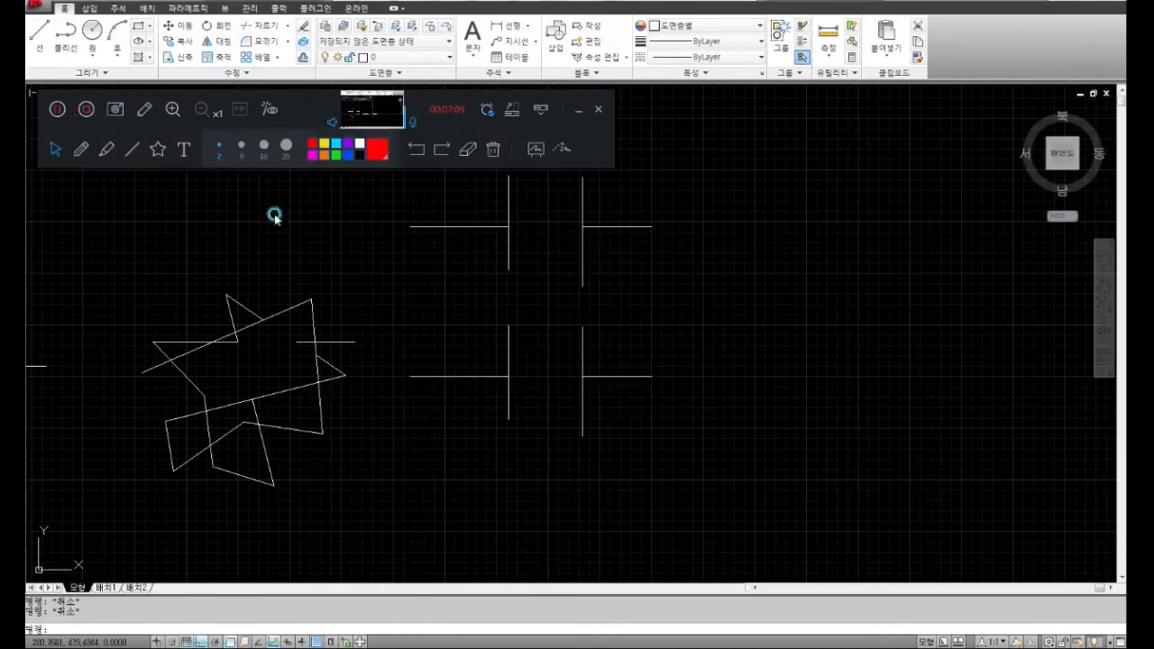
click(81, 149)
drag(639, 291, 946, 286)
drag(804, 208, 810, 347)
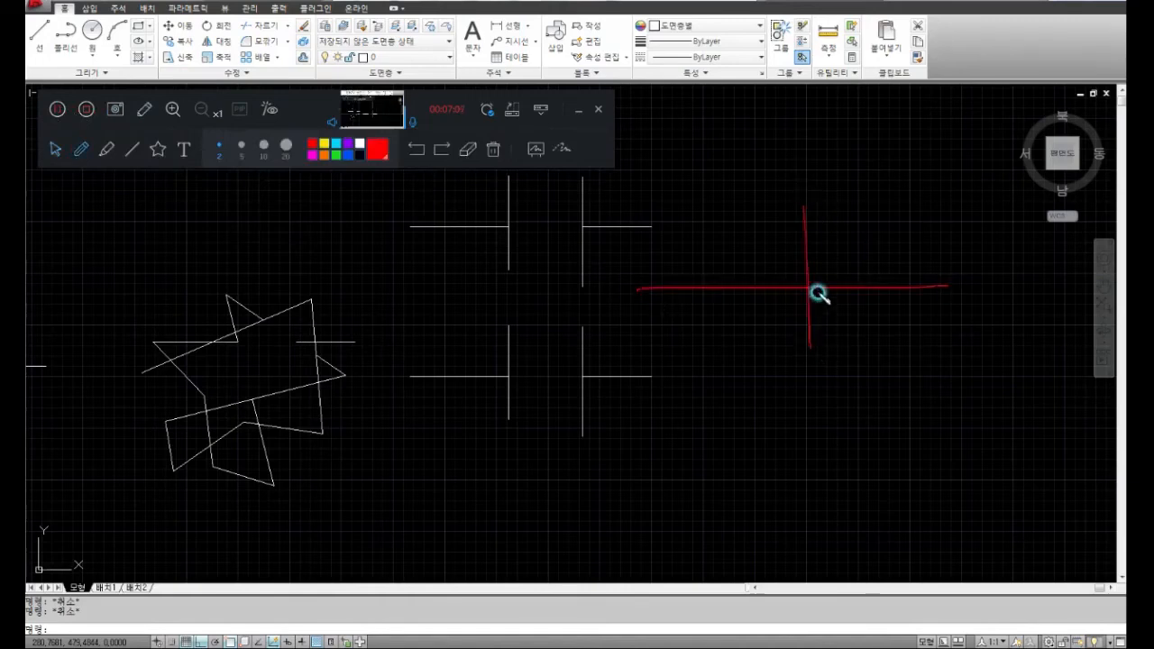
mouse_move(704, 266)
mouse_down()
mouse_move(712, 279)
mouse_move(722, 264)
mouse_up()
drag(858, 281, 897, 263)
drag(687, 377, 693, 457)
mouse_move(690, 380)
mouse_down()
mouse_move(708, 387)
mouse_move(701, 435)
mouse_up()
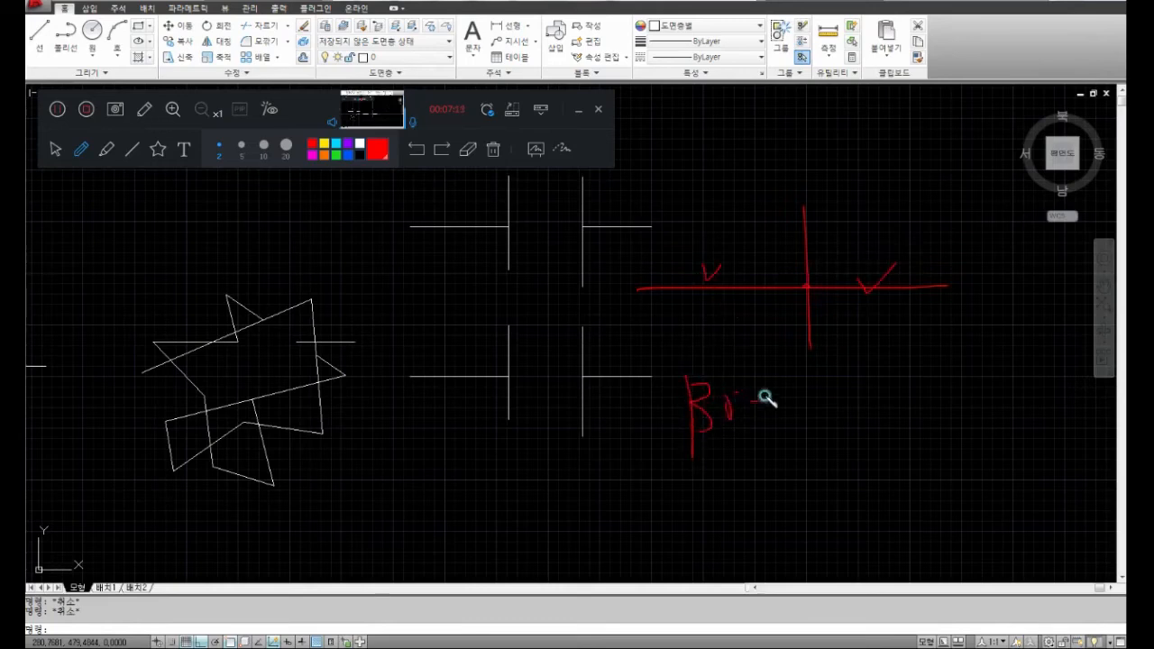
mouse_move(763, 397)
mouse_down()
mouse_move(824, 400)
mouse_move(866, 439)
mouse_move(815, 430)
mouse_up()
mouse_move(642, 234)
mouse_down()
mouse_move(814, 299)
mouse_move(845, 268)
mouse_move(778, 301)
mouse_move(701, 397)
mouse_move(601, 315)
mouse_up()
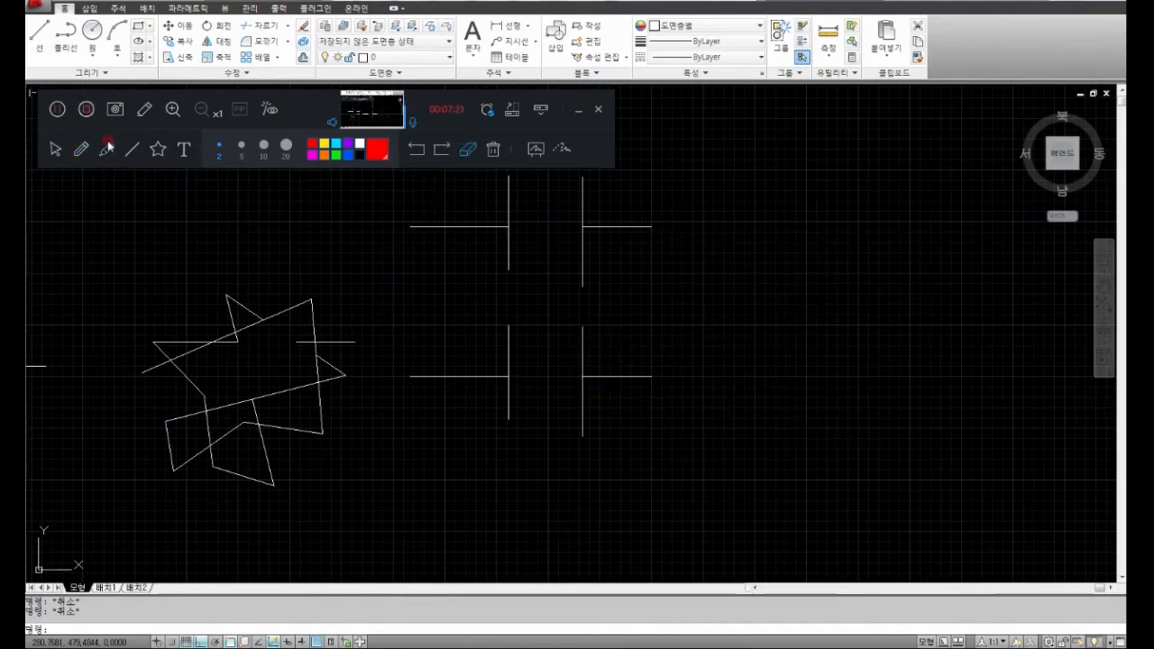
Draw an L-shaped corner of a horizontal line and a vertical line down from its far end, beside the broken line groups.
click(54, 149)
mouse_move(605, 335)
middle_down()
mouse_move(355, 387)
mouse_move(376, 355)
middle_up()
key(Return)
click(399, 220)
click(532, 221)
click(524, 386)
key(Return)
Draw a separate horizontal line and a vertical line that do not touch, beside the first L-shaped corner.
key(Return)
click(613, 221)
click(711, 228)
key(Return)
key(Return)
click(773, 245)
click(798, 449)
key(Return)
Draw another separate horizontal line, turn Ortho off, and draw a steeply slanted line beside it without touching.
middle_drag(691, 442, 472, 477)
key(Return)
click(660, 304)
click(766, 308)
key(Return)
key(F8)
click(829, 326)
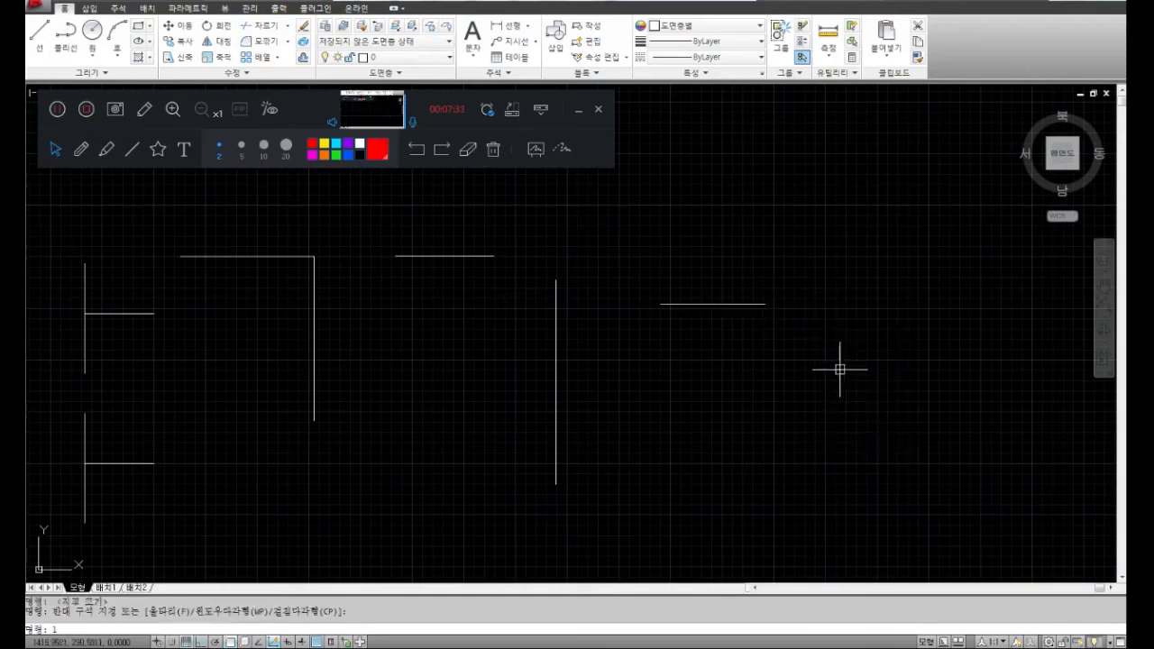
key(Escape)
key(Return)
click(809, 318)
click(843, 492)
key(Return)
Turn Ortho back on and draw a second L-shaped corner of horizontal and vertical lines below the first one.
mouse_move(400, 394)
middle_down()
mouse_move(476, 420)
mouse_move(511, 342)
middle_up()
key(Return)
click(258, 436)
key(F8)
click(445, 429)
middle_drag(435, 484, 438, 422)
click(442, 519)
key(Return)
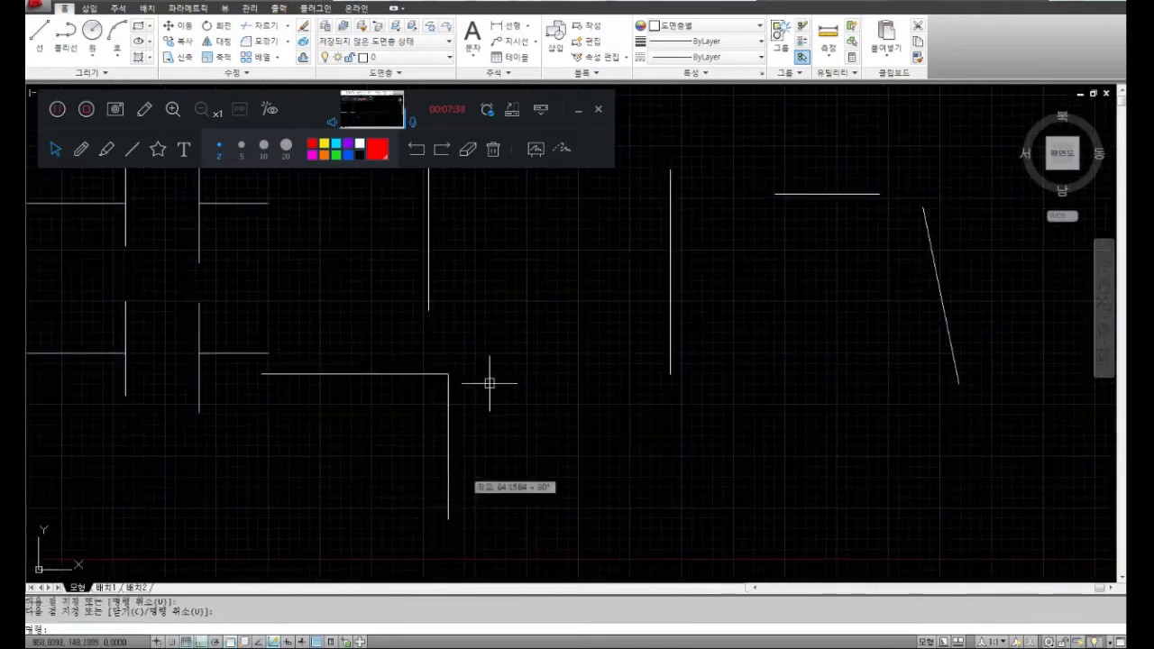
Draw a circle of radius 30 tangent to both lines of the upper L-shaped corner, using the tangent-tangent-radius option (ttr).
middle_drag(490, 384, 481, 449)
text(c)
key(Return)
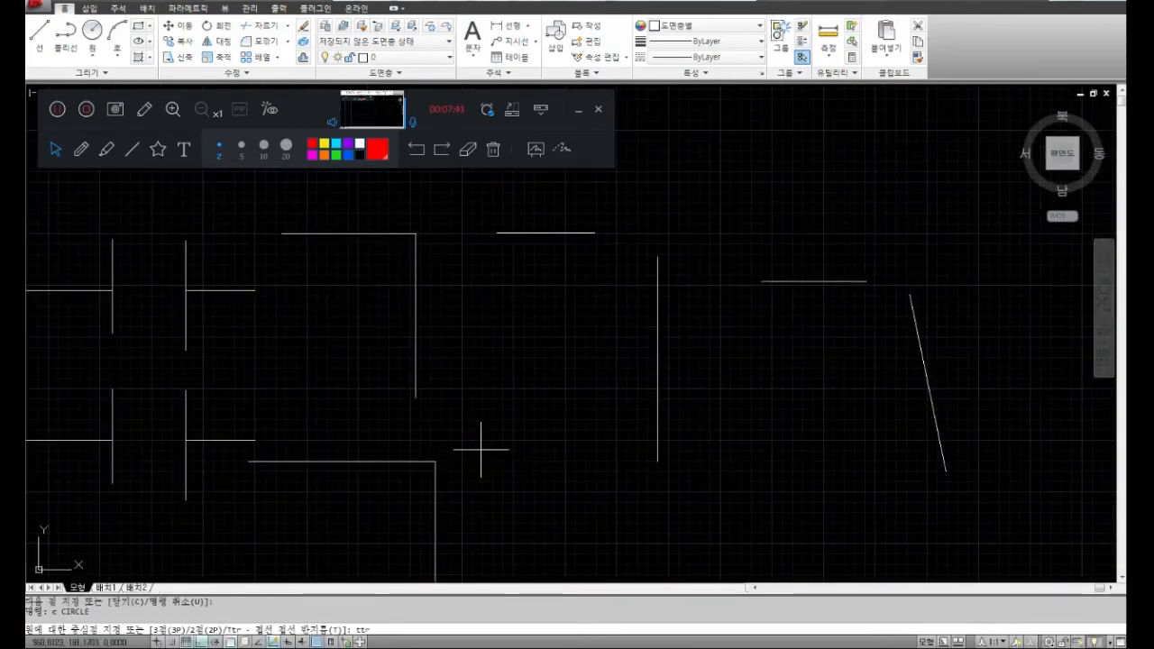
text(ttr)
key(Return)
click(319, 233)
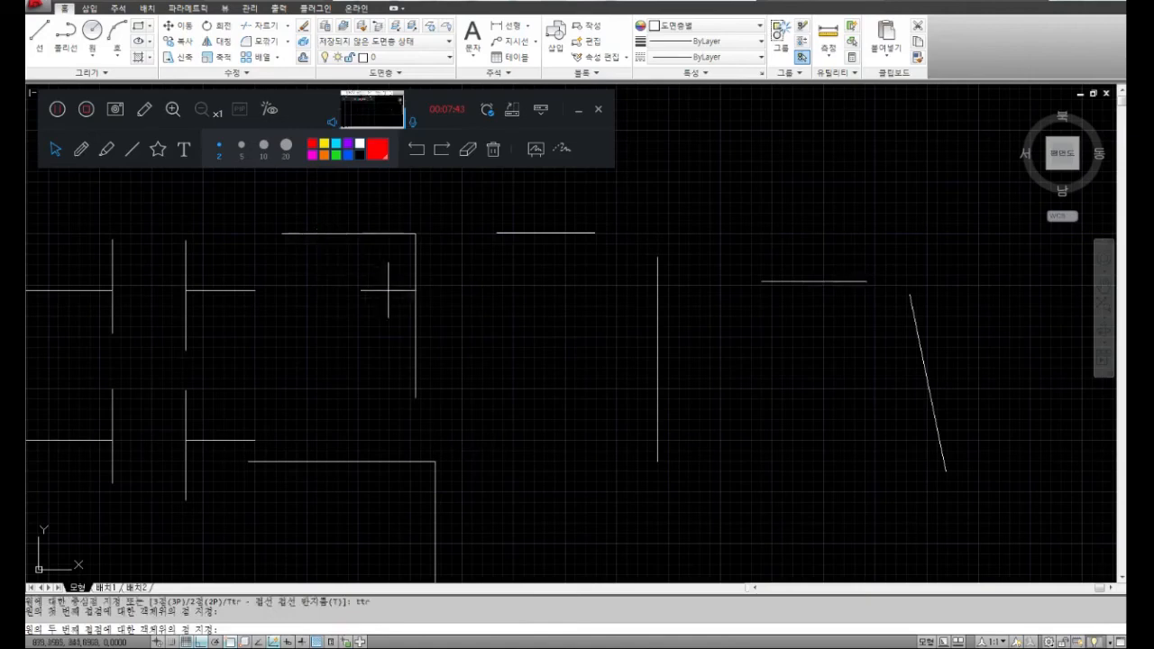
click(415, 298)
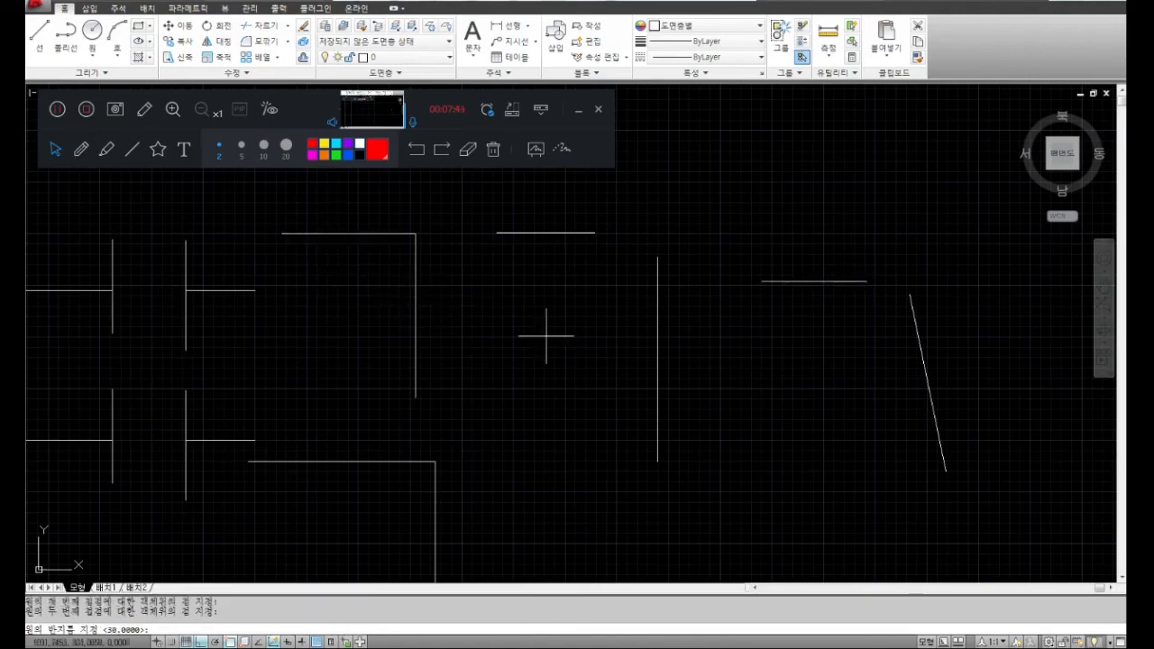
text(30)
key(Return)
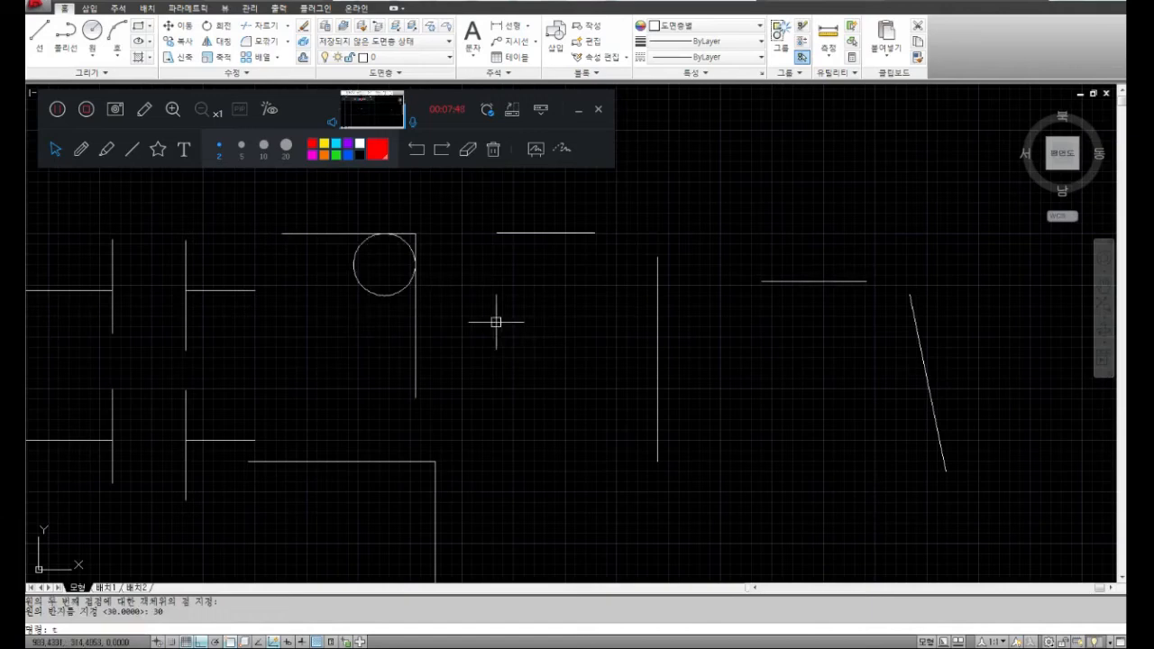
Trim the corner ends of the upper L-shape that extend past the circle, using the circle as the cutting edge.
text(tri)
key(Return)
scroll(357, 250, up, 4)
key(Return)
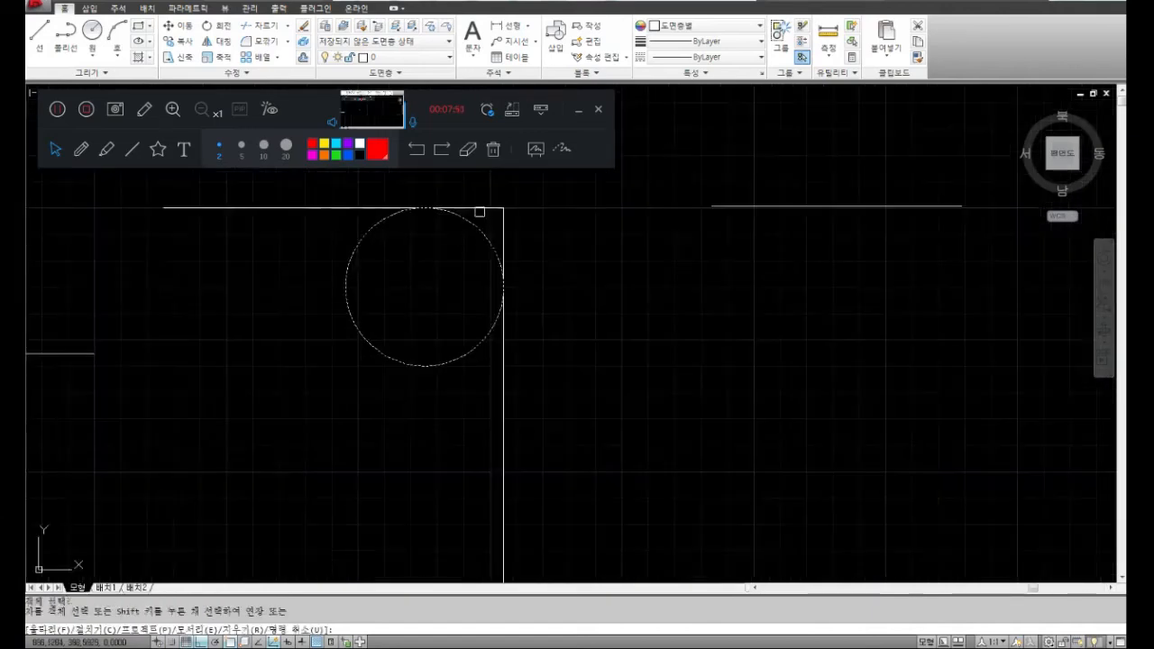
click(501, 223)
key(Return)
Trim away the rest of the circle, using the two lines as cutting edges, to leave only the corner arc.
key(Return)
click(504, 392)
click(246, 287)
click(201, 187)
key(Return)
click(361, 356)
key(Return)
scroll(424, 351, down, 4)
scroll(430, 343, up, 3)
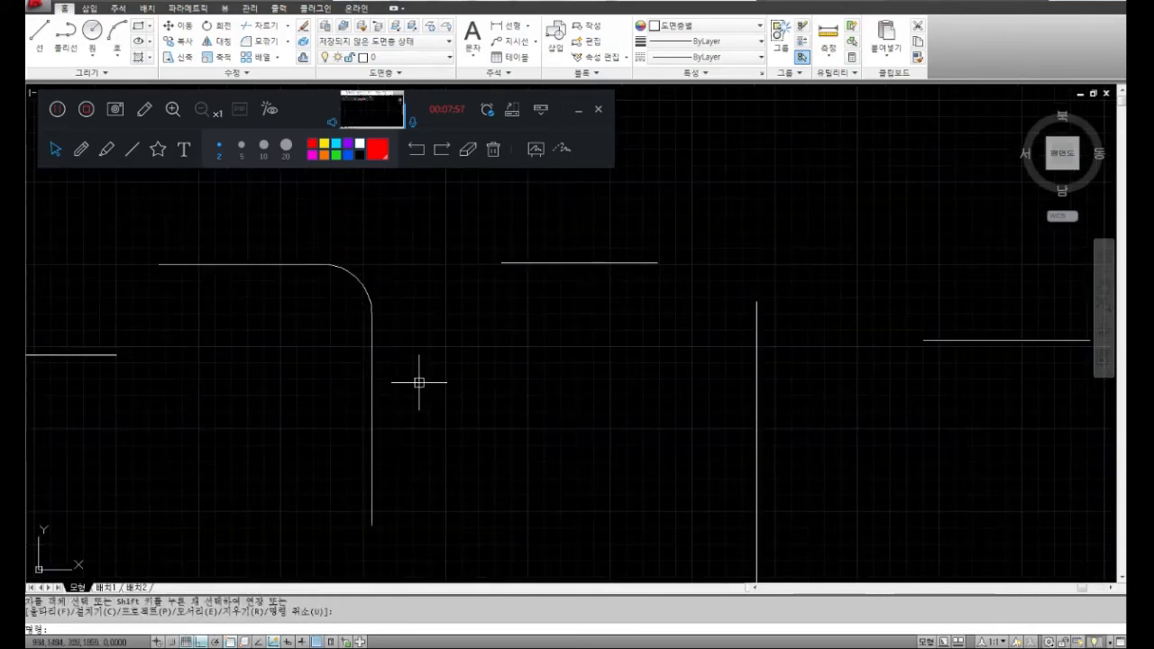
Handwrite red notes including a circled "fillet" and a circled "R" over the drawing, and erase them.
middle_drag(421, 386, 325, 376)
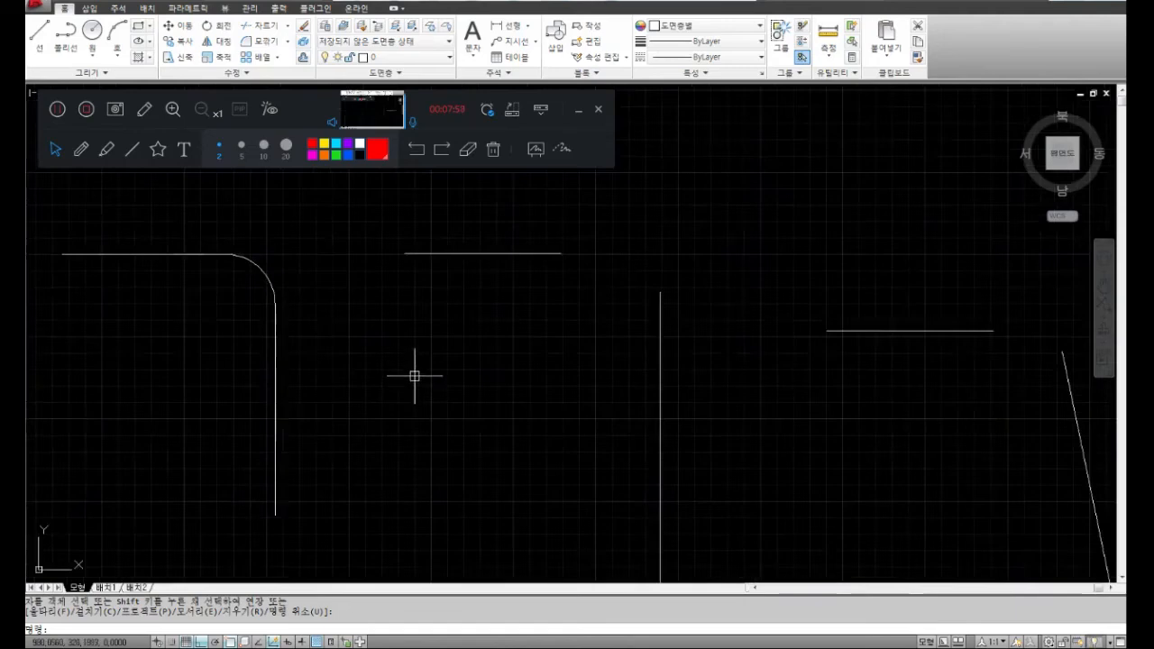
click(79, 149)
drag(427, 298, 379, 409)
drag(338, 366, 395, 362)
drag(426, 361, 430, 374)
drag(455, 311, 460, 392)
mouse_move(474, 311)
mouse_down()
mouse_move(479, 387)
mouse_move(518, 358)
mouse_move(545, 390)
mouse_up()
mouse_move(549, 363)
mouse_down()
mouse_move(616, 355)
mouse_move(624, 380)
mouse_move(312, 262)
mouse_move(569, 405)
mouse_up()
drag(449, 460, 446, 496)
drag(512, 536, 510, 525)
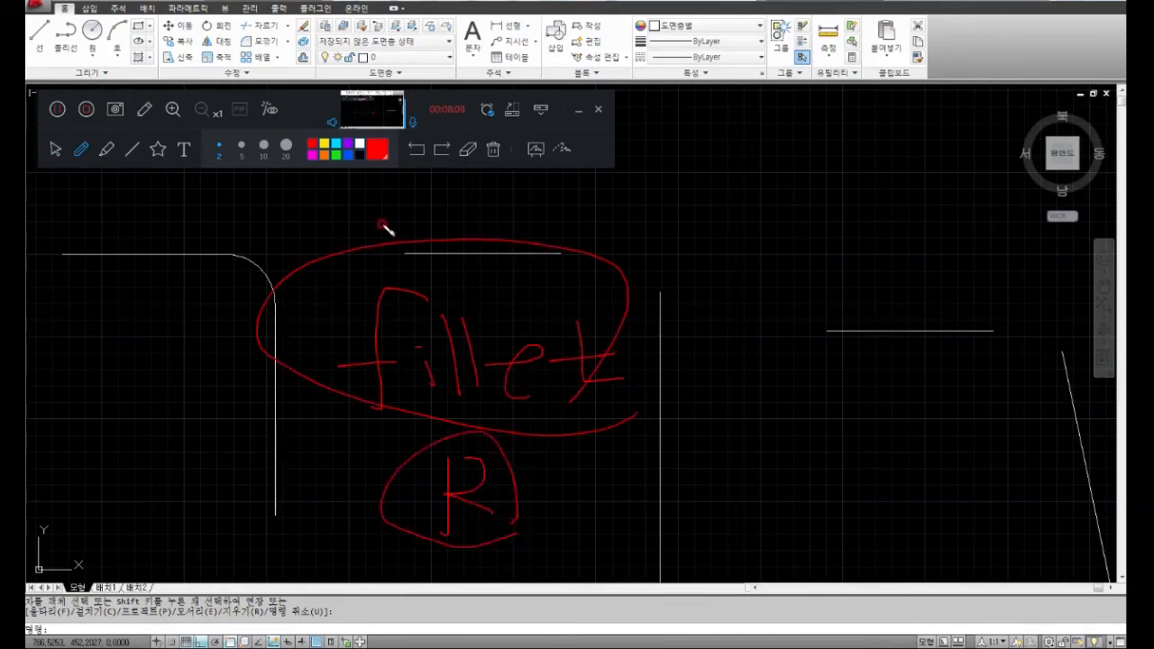
mouse_move(588, 458)
mouse_down()
mouse_move(603, 520)
mouse_move(664, 508)
mouse_up()
mouse_move(665, 468)
mouse_down()
mouse_move(709, 477)
mouse_move(734, 507)
mouse_up()
mouse_move(766, 520)
mouse_down()
mouse_move(676, 544)
mouse_move(724, 530)
mouse_up()
mouse_move(552, 400)
mouse_down()
mouse_move(529, 387)
mouse_move(595, 427)
mouse_move(568, 442)
mouse_up()
mouse_move(580, 348)
mouse_down()
mouse_move(533, 546)
mouse_move(698, 440)
mouse_move(581, 441)
mouse_up()
mouse_move(568, 360)
mouse_down()
mouse_move(412, 404)
mouse_move(428, 441)
mouse_move(491, 409)
mouse_up()
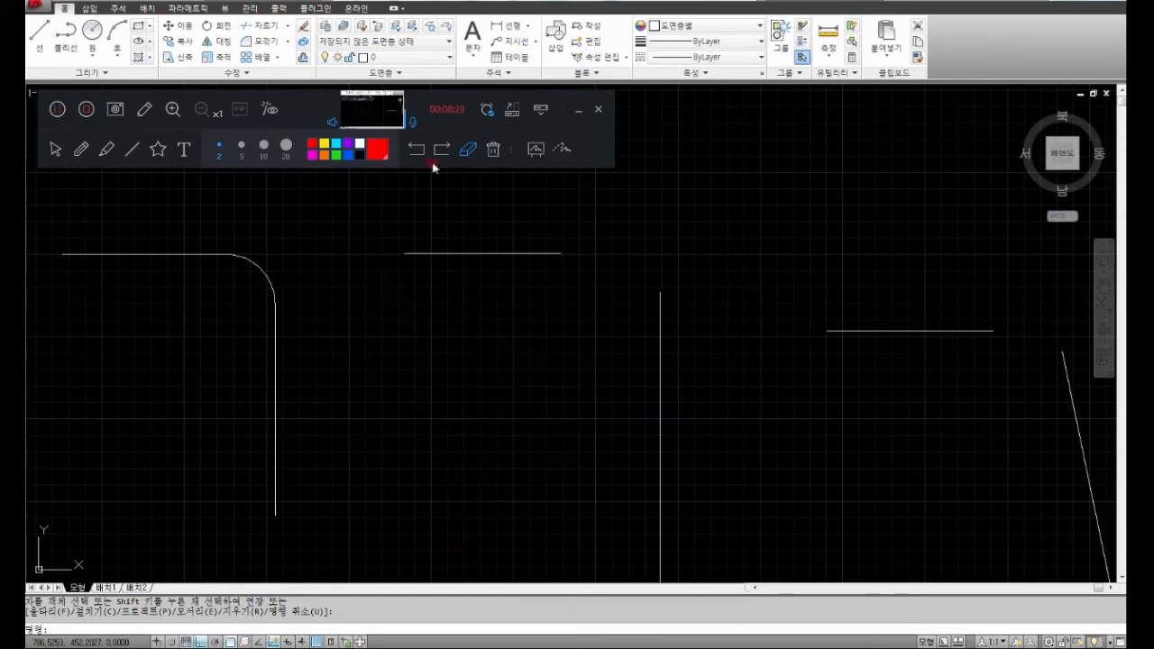
Mark Fillet's trim mode and radius settings, and fillet the separate horizontal and vertical lines with radius 30 in Trim mode.
click(51, 152)
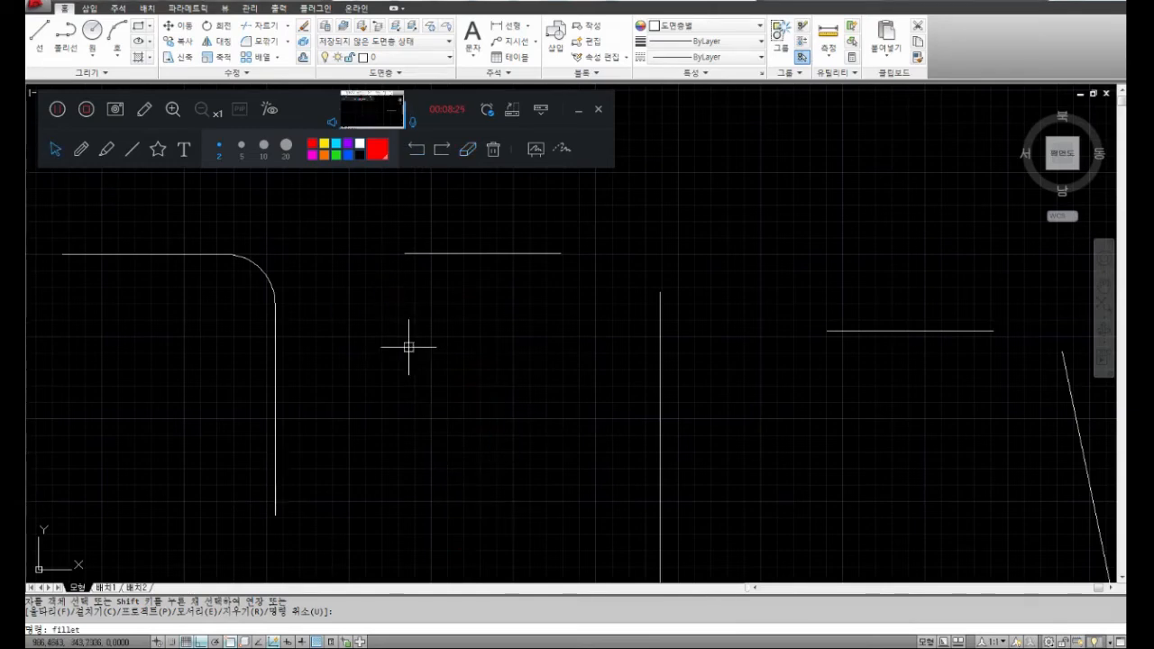
key(Return)
middle_drag(432, 354, 415, 338)
click(81, 150)
drag(131, 603, 101, 617)
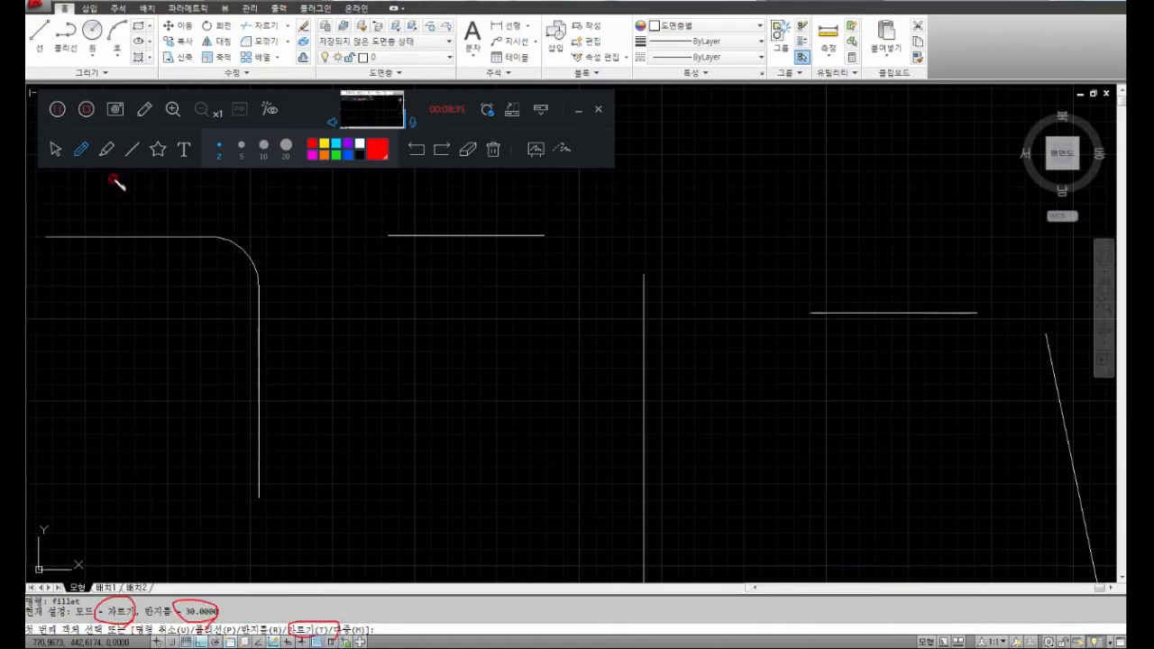
click(57, 150)
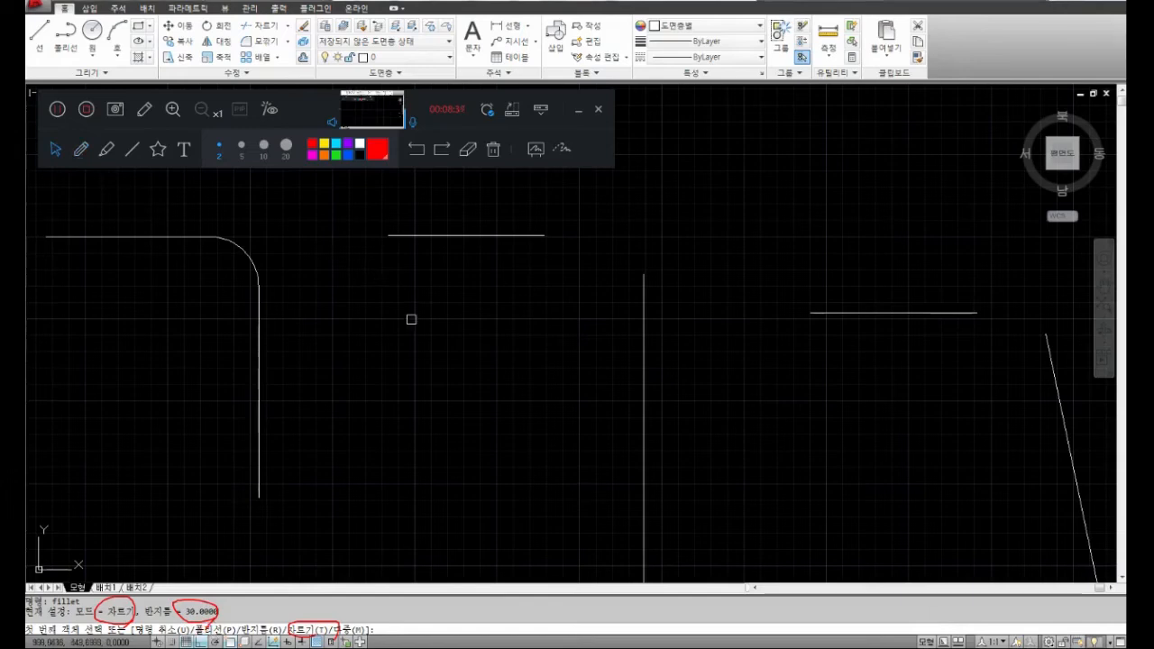
click(533, 236)
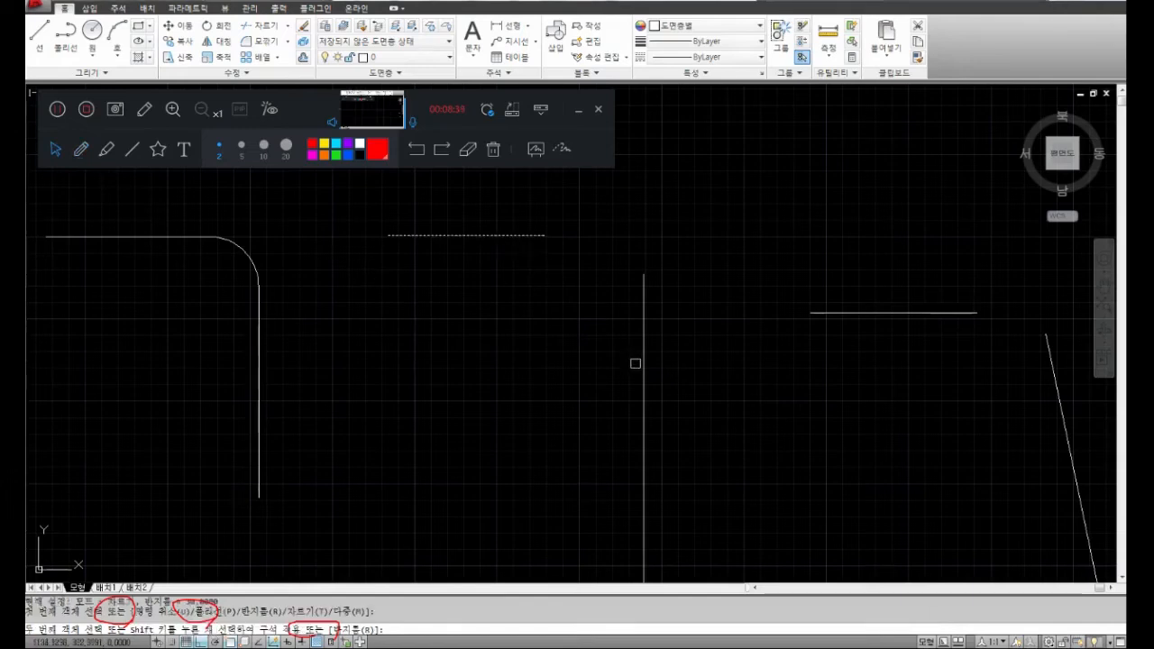
click(641, 369)
Select the two rounded corner arcs to compare the manual and Fillet results, and clear the selection.
click(248, 262)
click(618, 246)
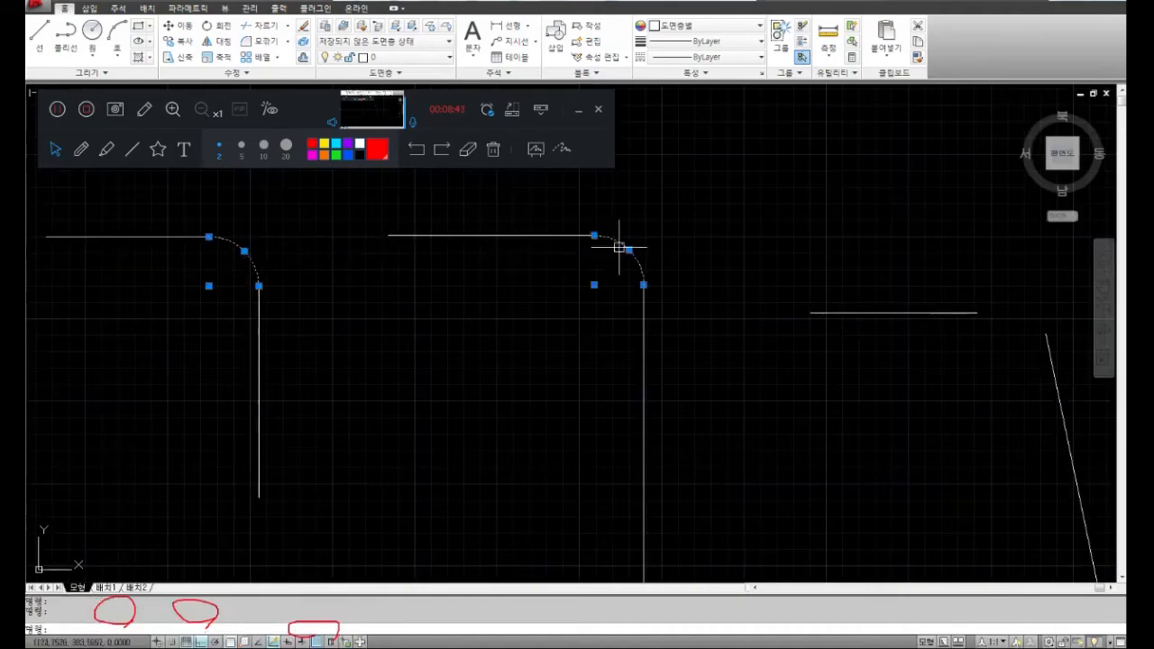
key(Escape)
key(Escape)
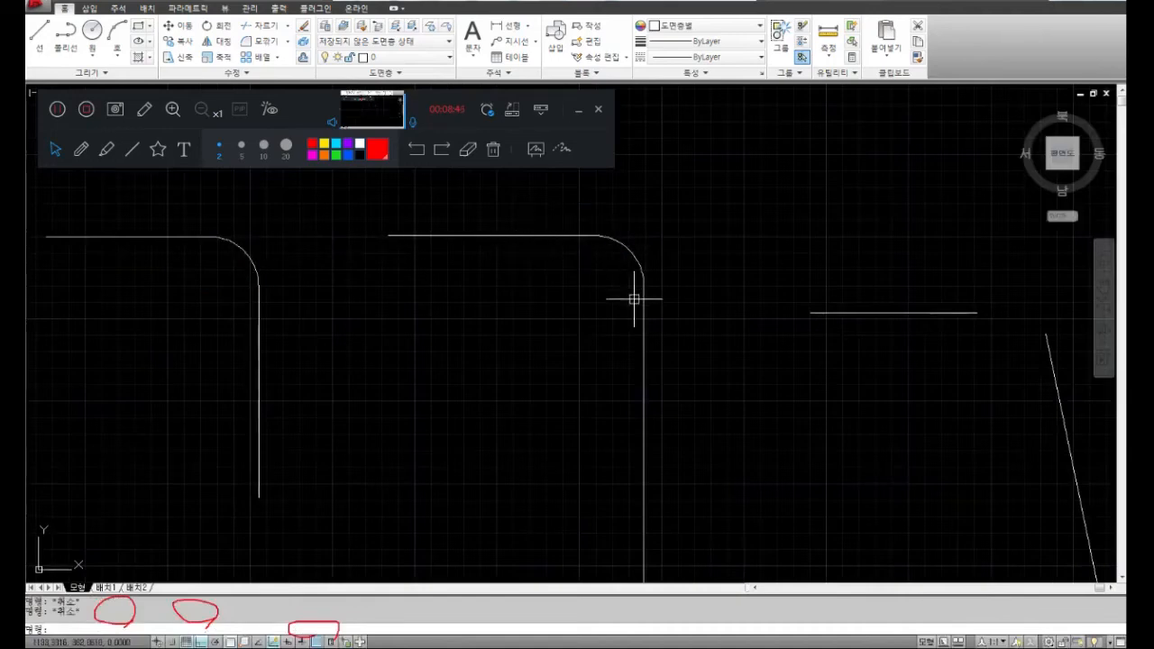
Draw another separate horizontal line and vertical line beyond the slanted line, leaving a gap between them.
scroll(388, 302, down, 4)
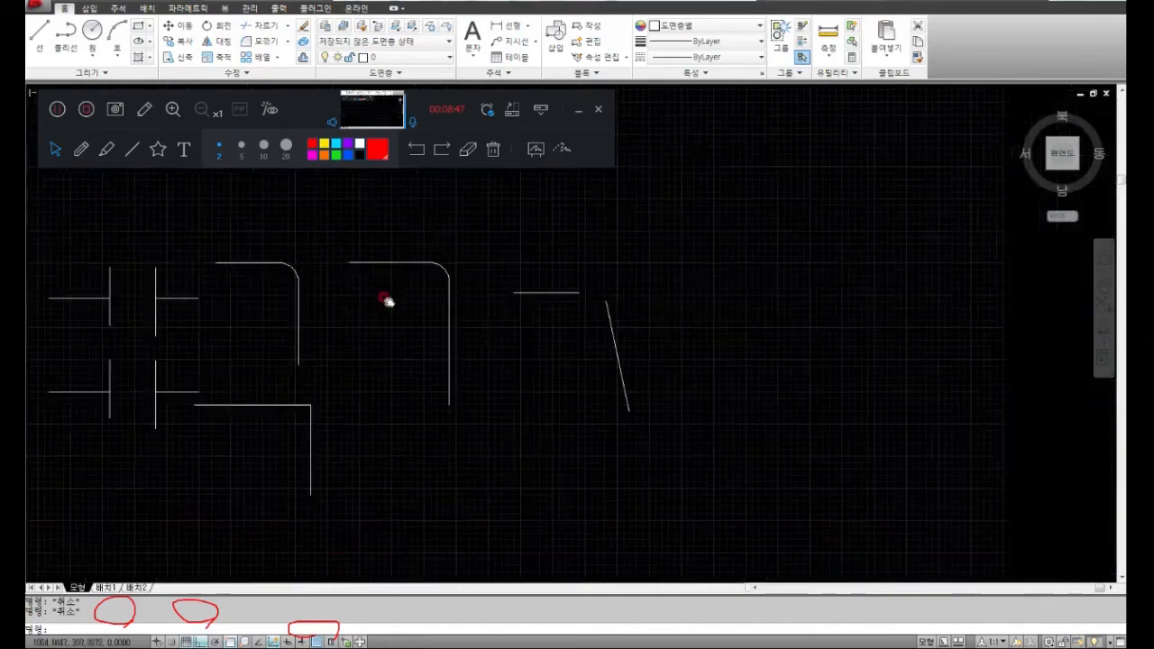
scroll(478, 310, up, 2)
middle_drag(544, 373, 419, 351)
text(l)
key(space)
click(603, 253)
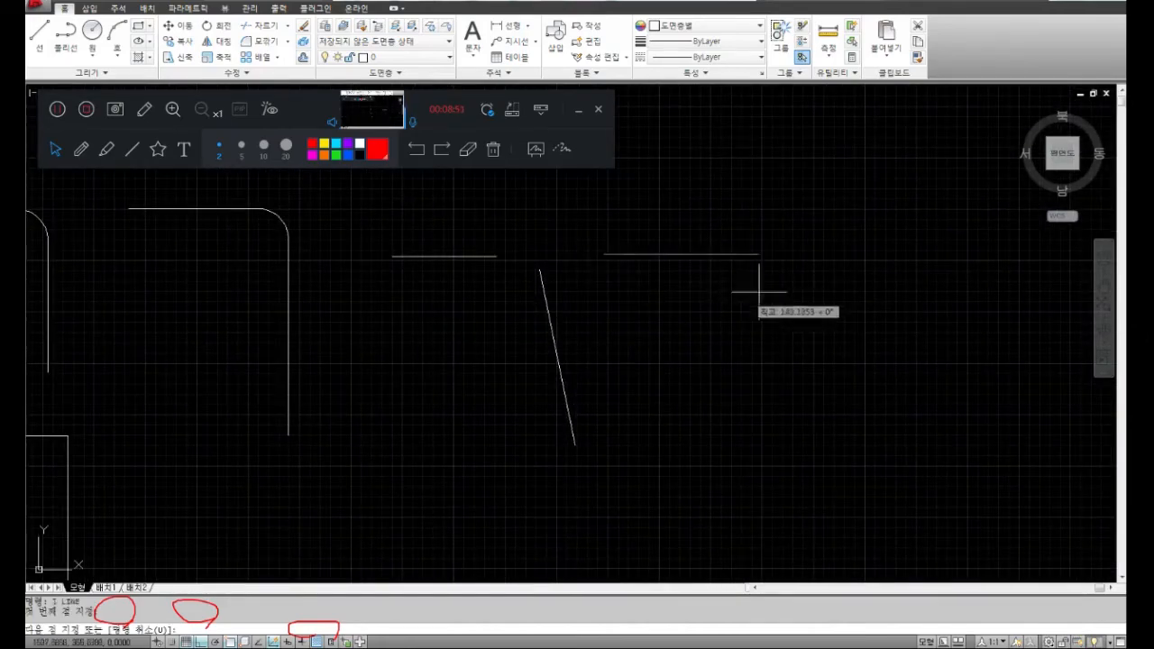
click(755, 274)
key(space)
key(space)
click(852, 312)
click(869, 490)
key(space)
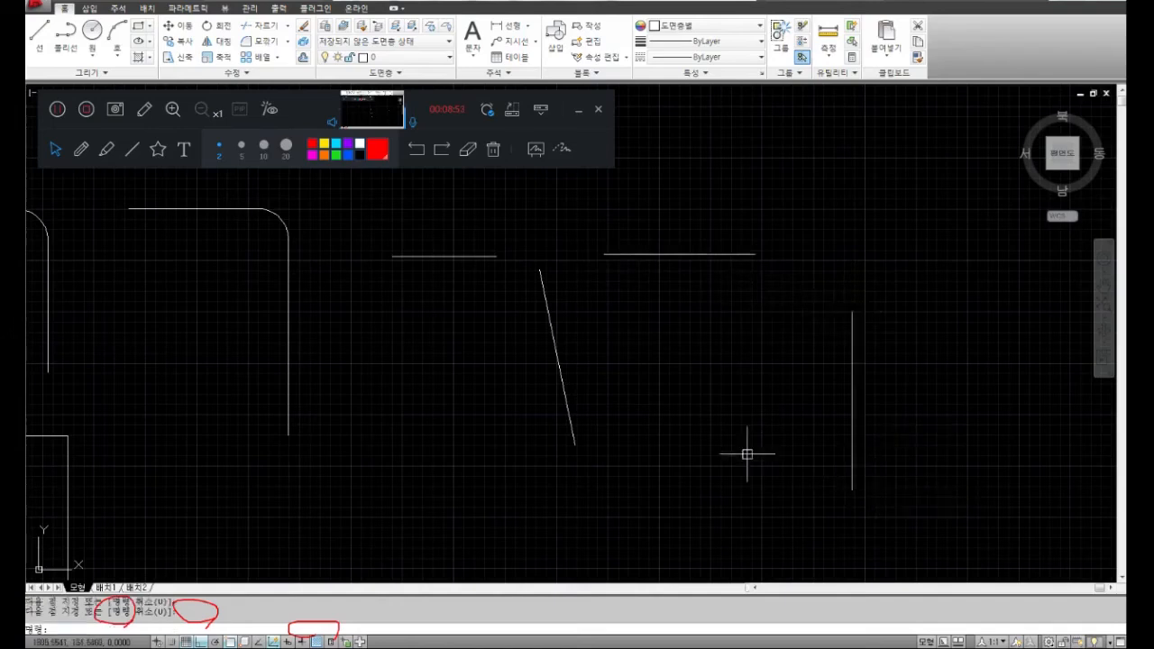
Start Fillet, mark its current settings and options in red, and switch its Trim option (t) to No trim (n).
text(f)
key(space)
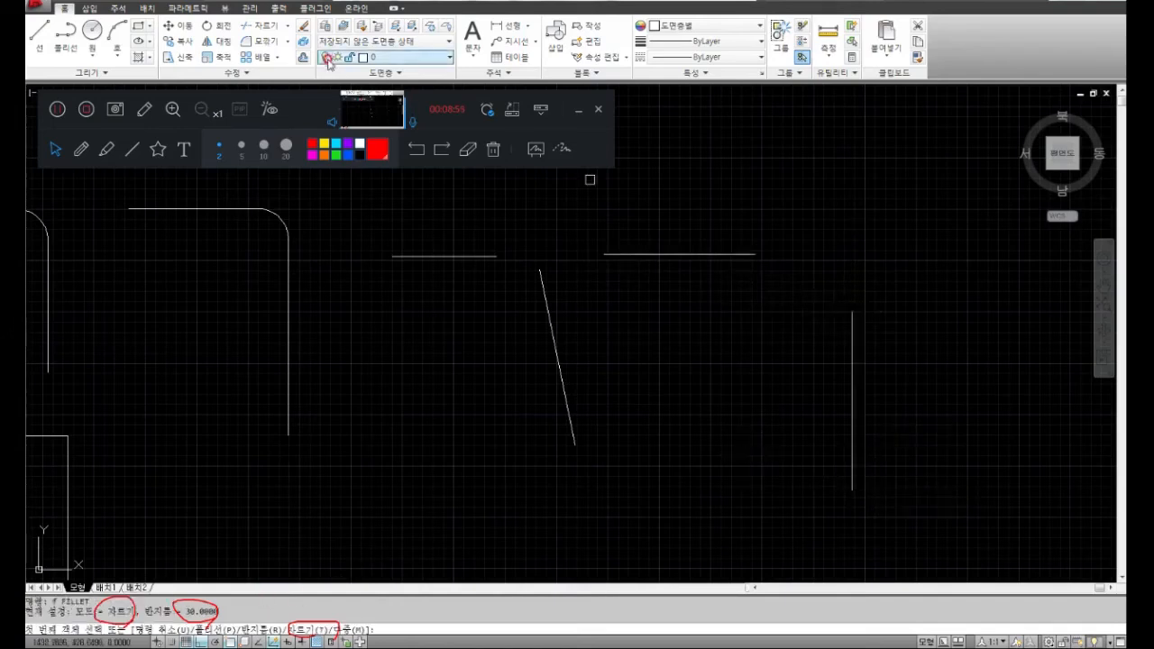
click(81, 149)
drag(115, 601, 262, 614)
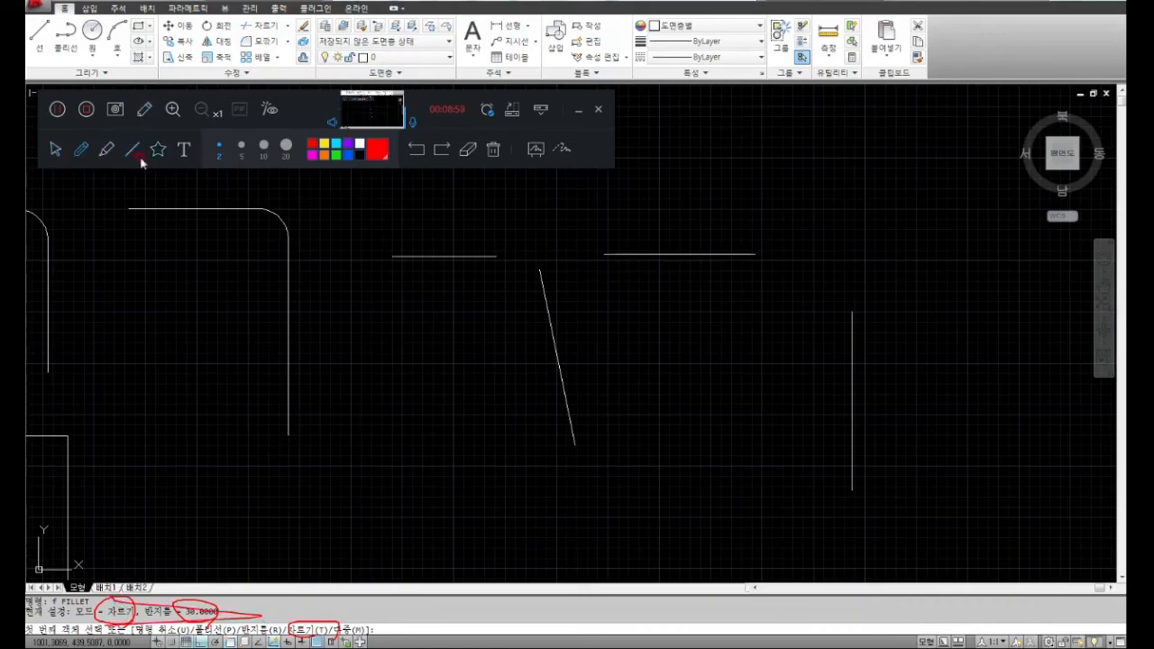
click(463, 151)
mouse_move(177, 612)
mouse_down()
mouse_move(316, 630)
mouse_move(109, 582)
mouse_up()
click(54, 151)
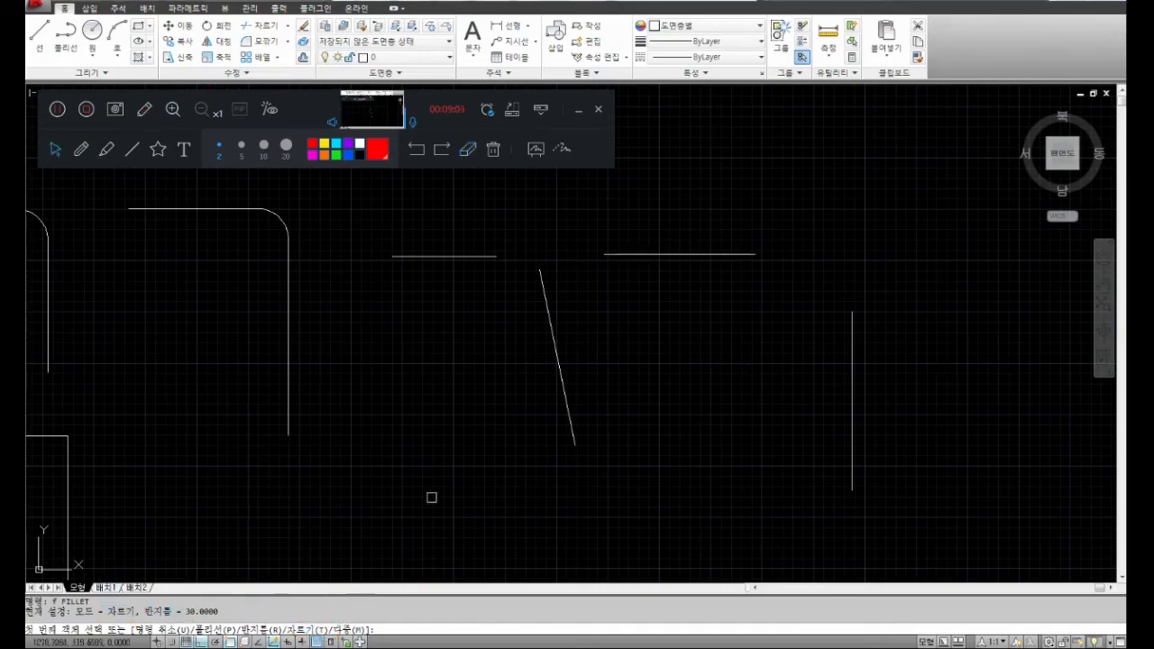
key(Return)
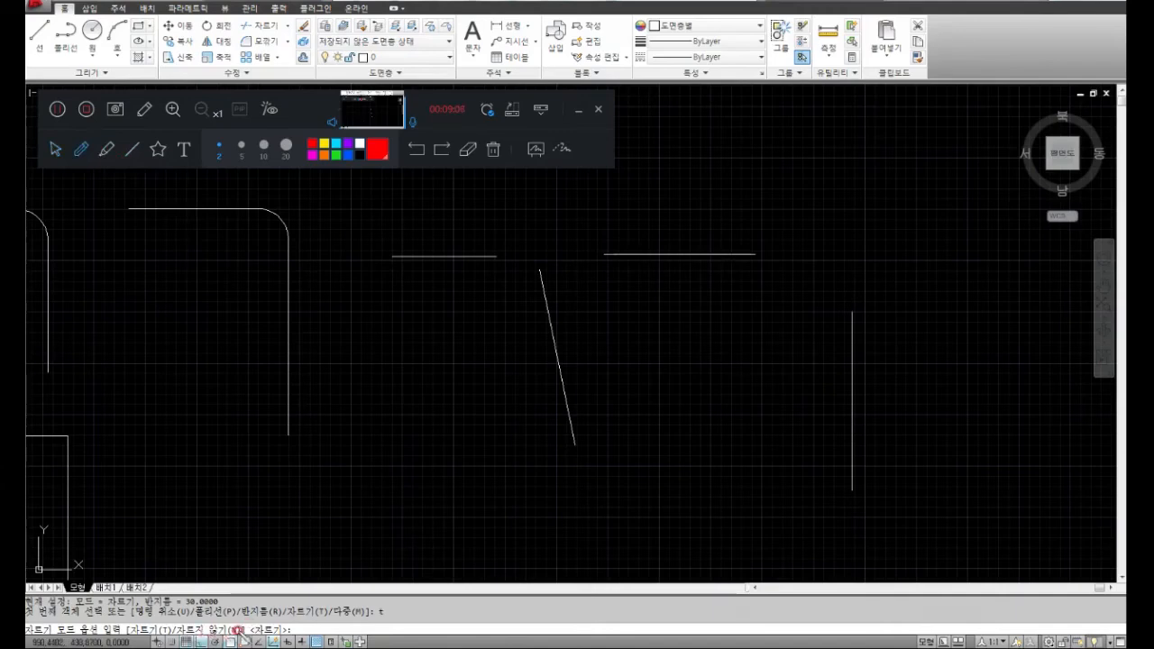
drag(181, 636, 226, 636)
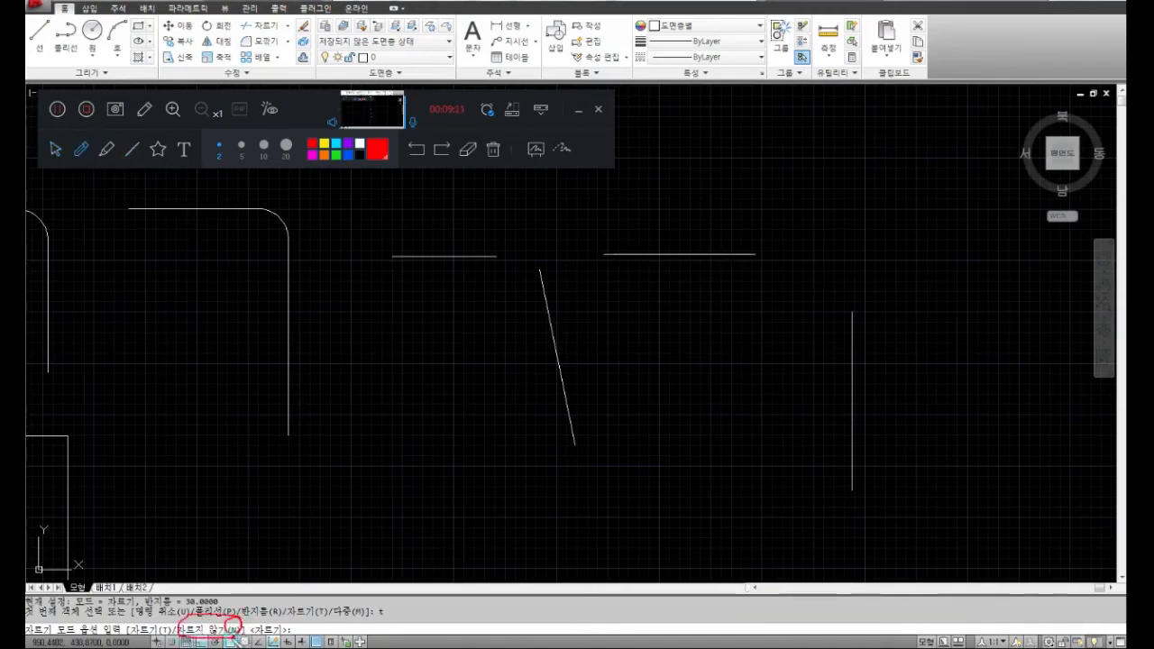
click(56, 149)
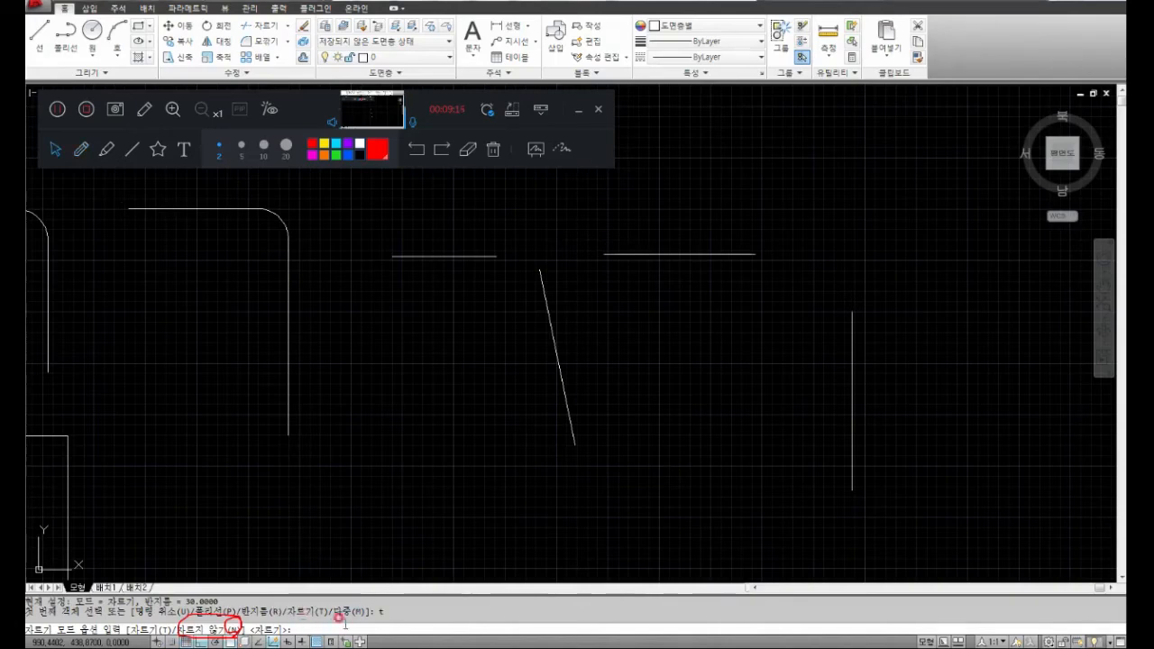
text(n)
key(Return)
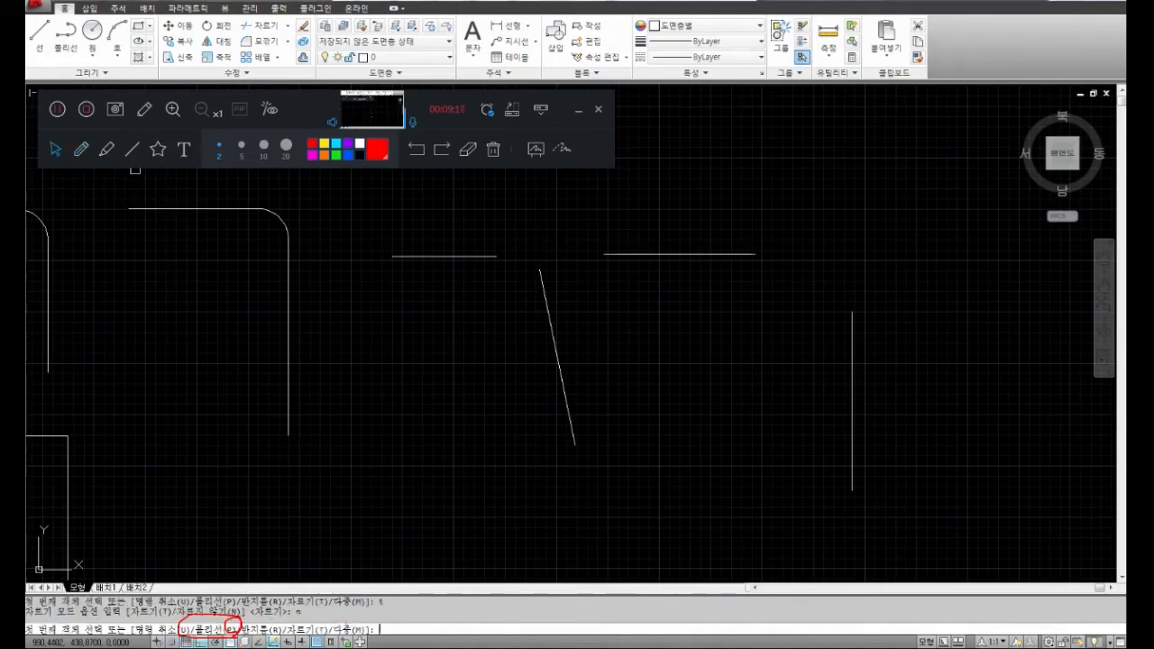
Fillet the newly drawn horizontal and vertical lines with radius 30 without trimming, and check the gap beside the arc.
click(701, 253)
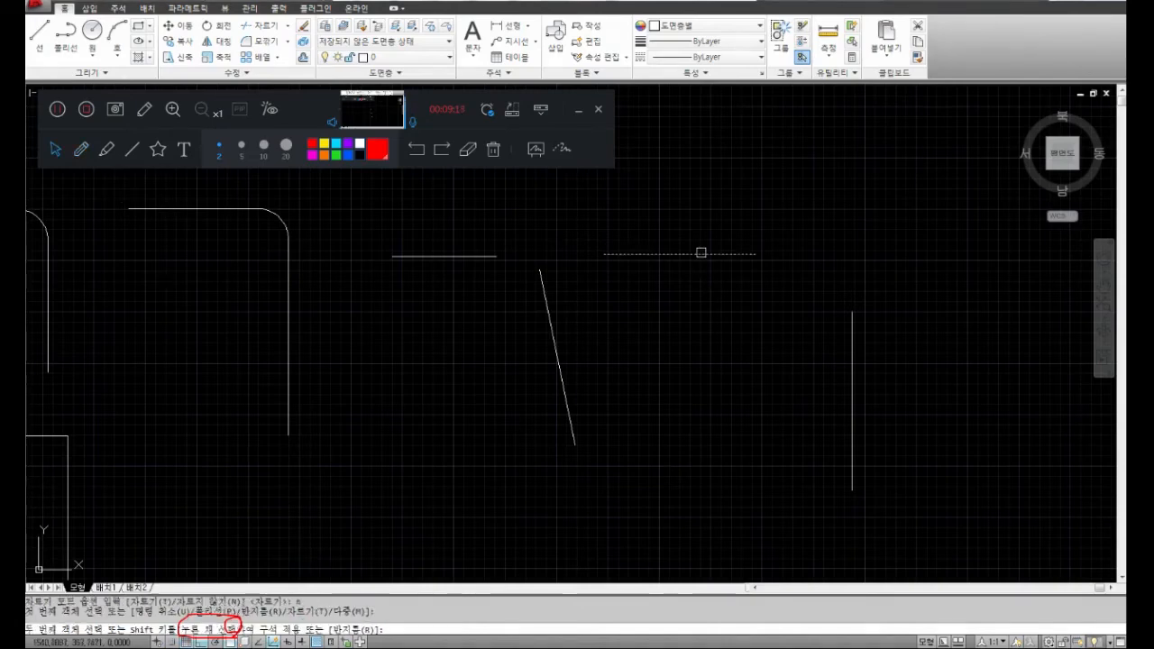
click(850, 368)
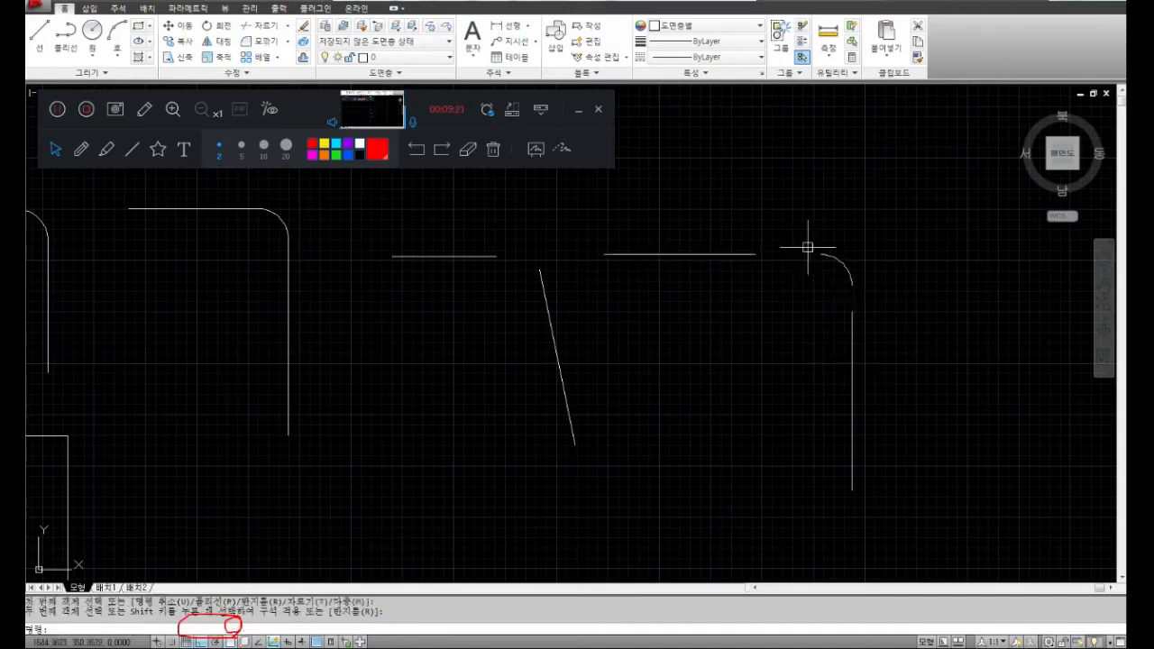
click(771, 219)
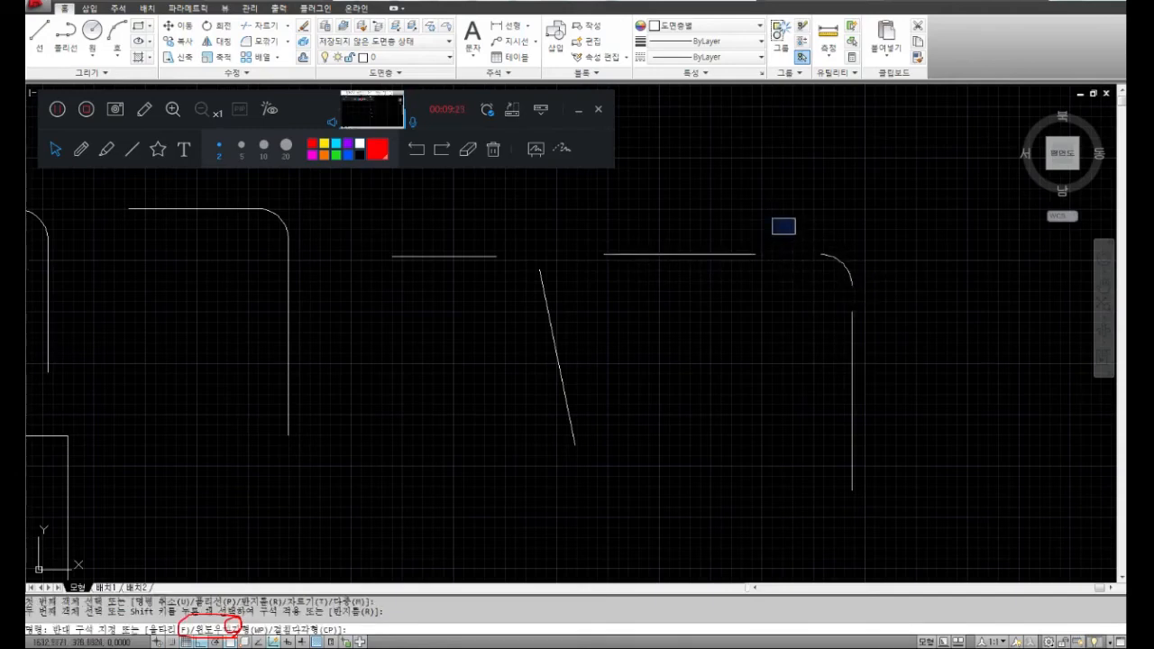
click(797, 240)
Handwrite a red summary of Fillet's options R and T, branching T into T and No, and erase the notes.
click(80, 149)
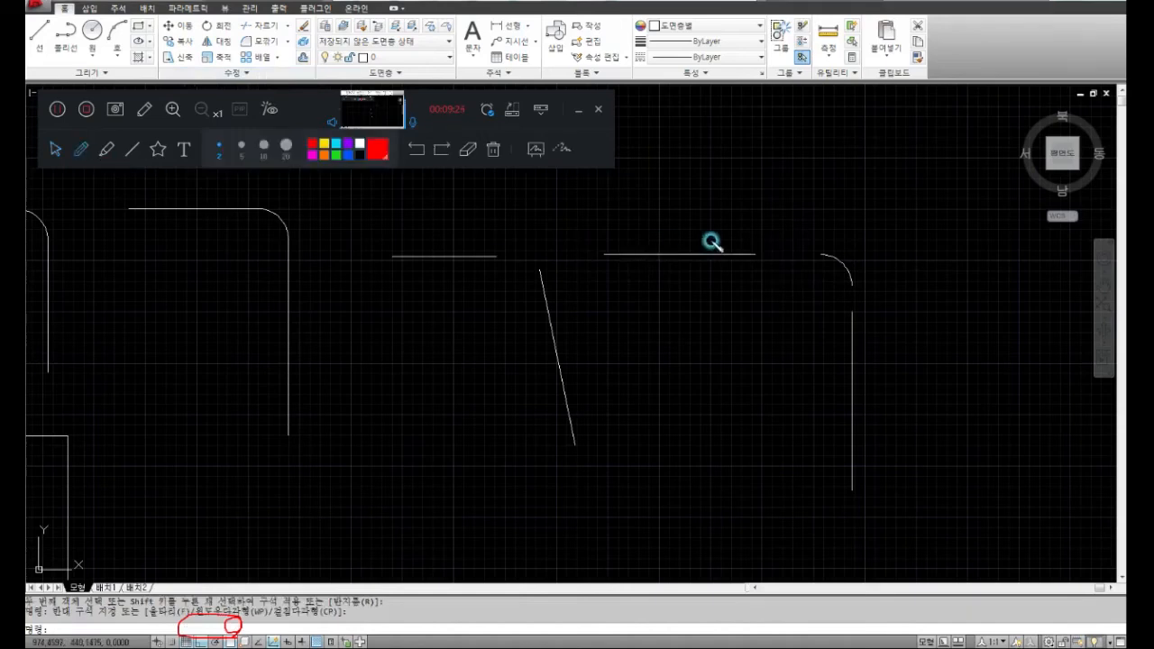
drag(775, 264, 793, 274)
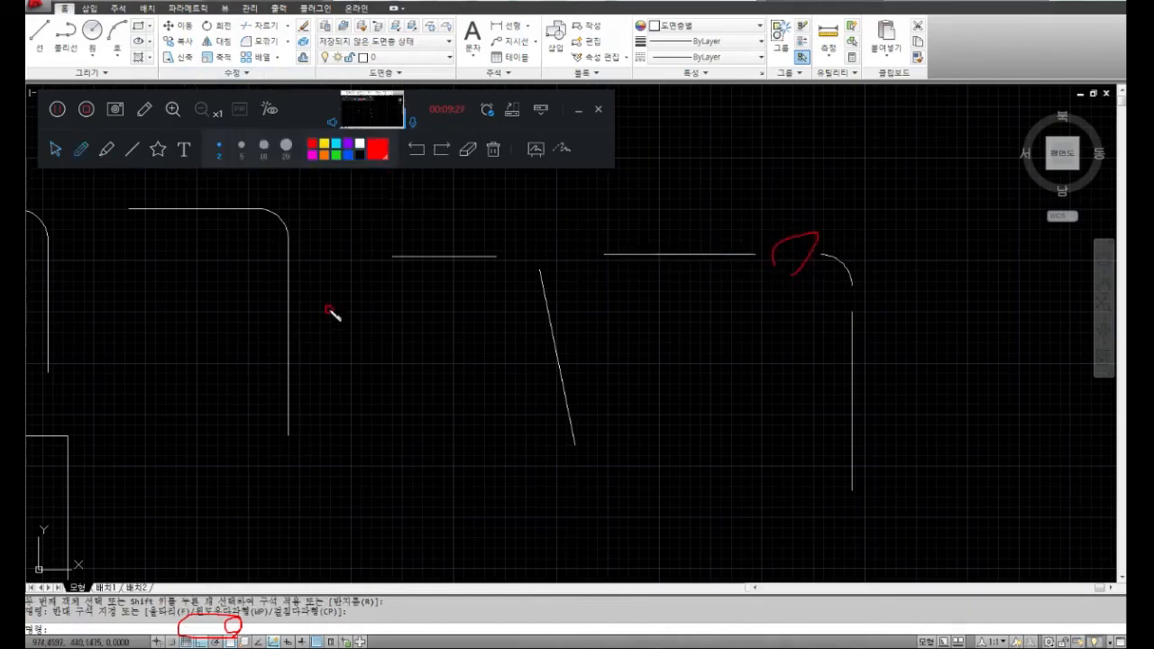
drag(352, 243, 349, 362)
drag(341, 318, 408, 287)
mouse_move(425, 262)
mouse_down()
mouse_move(430, 320)
mouse_move(487, 351)
mouse_up()
mouse_move(491, 335)
mouse_down()
mouse_move(548, 315)
mouse_move(555, 341)
mouse_up()
drag(616, 311, 656, 318)
drag(651, 308, 665, 349)
mouse_move(721, 311)
mouse_down()
mouse_move(724, 360)
mouse_move(728, 335)
mouse_move(756, 358)
mouse_up()
mouse_move(602, 437)
mouse_down()
mouse_move(664, 431)
mouse_move(635, 462)
mouse_up()
drag(702, 414, 749, 412)
drag(731, 429, 731, 468)
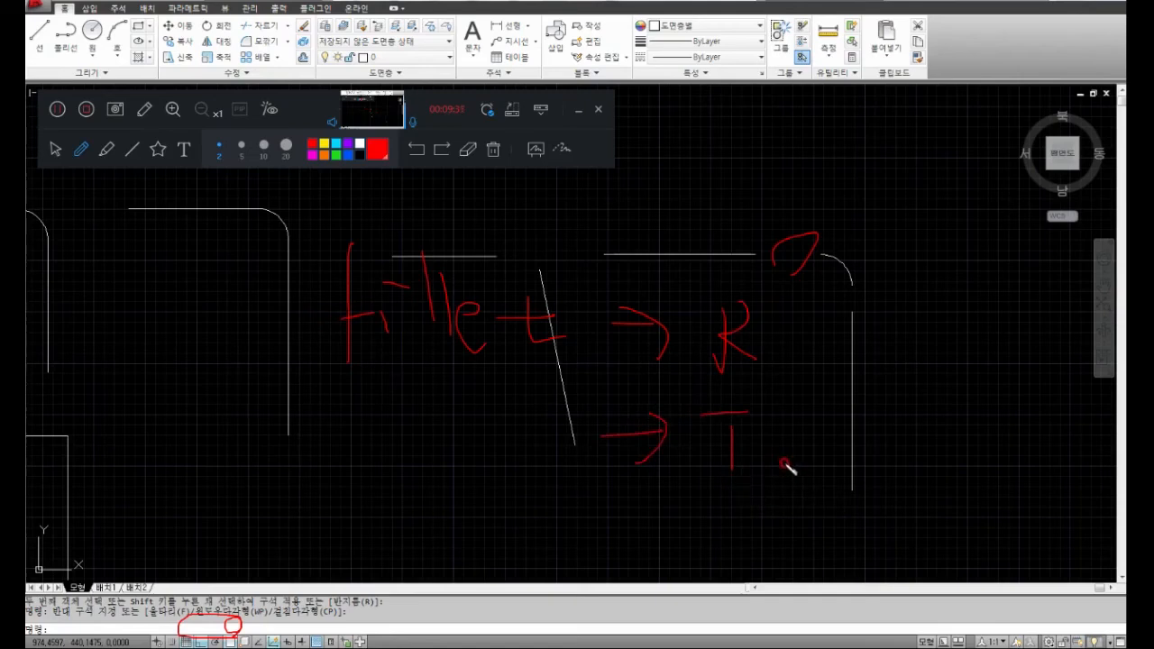
mouse_move(774, 445)
mouse_down()
mouse_move(816, 437)
mouse_move(808, 462)
mouse_up()
mouse_move(893, 395)
mouse_down()
mouse_move(882, 480)
mouse_move(938, 387)
mouse_move(941, 424)
mouse_up()
mouse_move(915, 462)
mouse_down()
mouse_move(920, 527)
mouse_move(937, 480)
mouse_move(942, 491)
mouse_move(954, 480)
mouse_up()
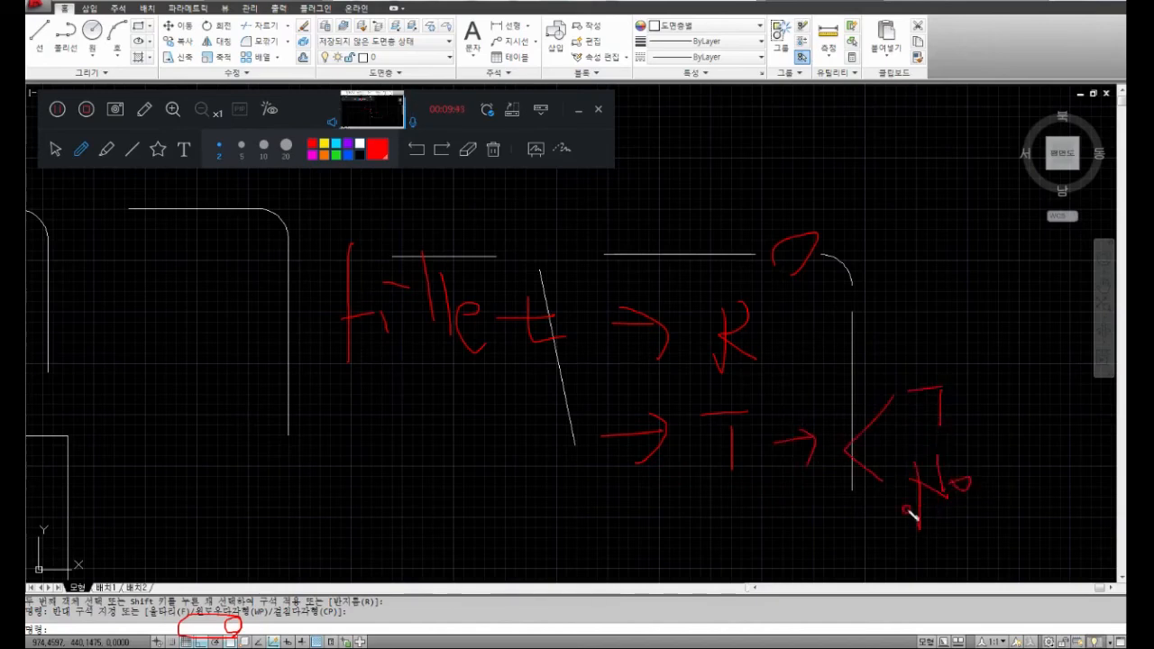
click(468, 149)
mouse_move(517, 229)
mouse_down()
mouse_move(770, 319)
mouse_move(669, 313)
mouse_move(938, 442)
mouse_move(920, 459)
mouse_move(703, 415)
mouse_move(515, 301)
mouse_move(325, 226)
mouse_move(361, 307)
mouse_move(397, 303)
mouse_move(333, 350)
mouse_move(640, 330)
mouse_up()
click(54, 154)
scroll(374, 328, down, 3)
scroll(373, 306, up, 3)
middle_drag(414, 359, 409, 390)
scroll(499, 291, down, 2)
middle_drag(499, 292, 370, 256)
middle_drag(438, 304, 423, 246)
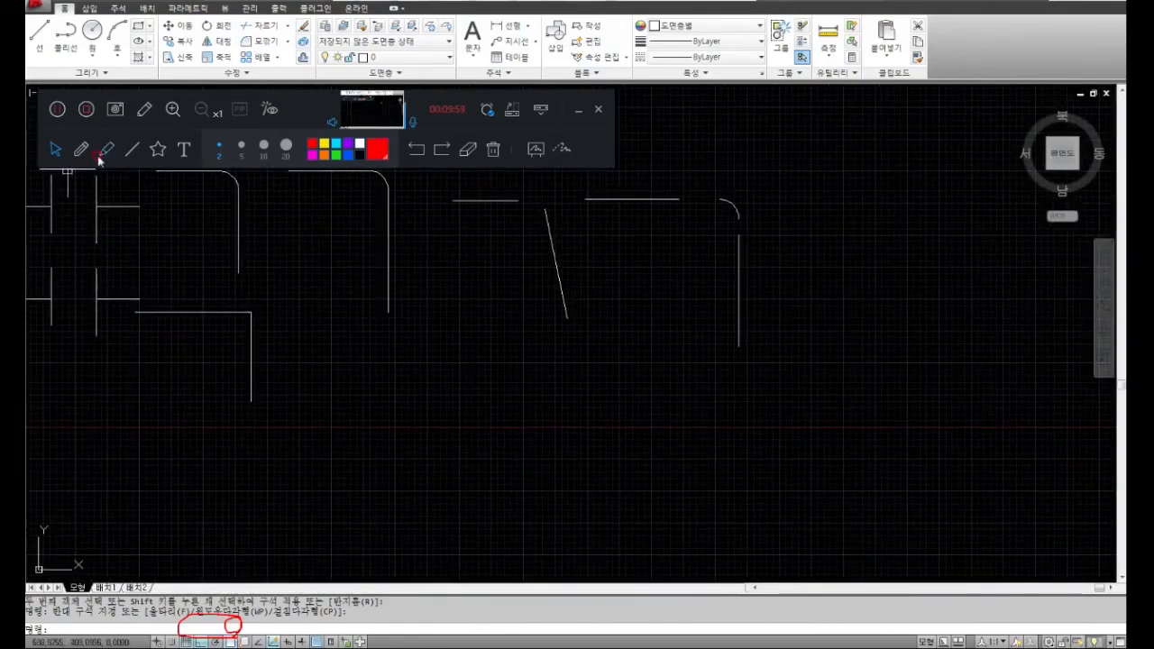
Offset the vertical and horizontal lines of the lower right-angle corner inward by 30.
middle_drag(368, 225, 373, 325)
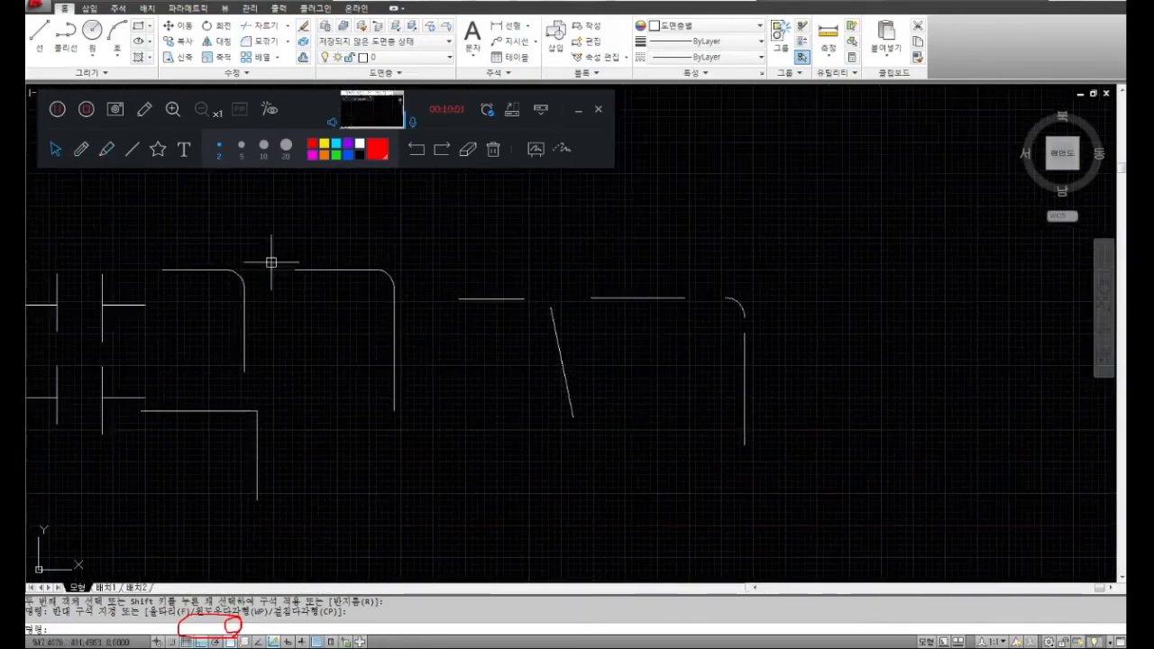
click(236, 277)
key(Escape)
key(Escape)
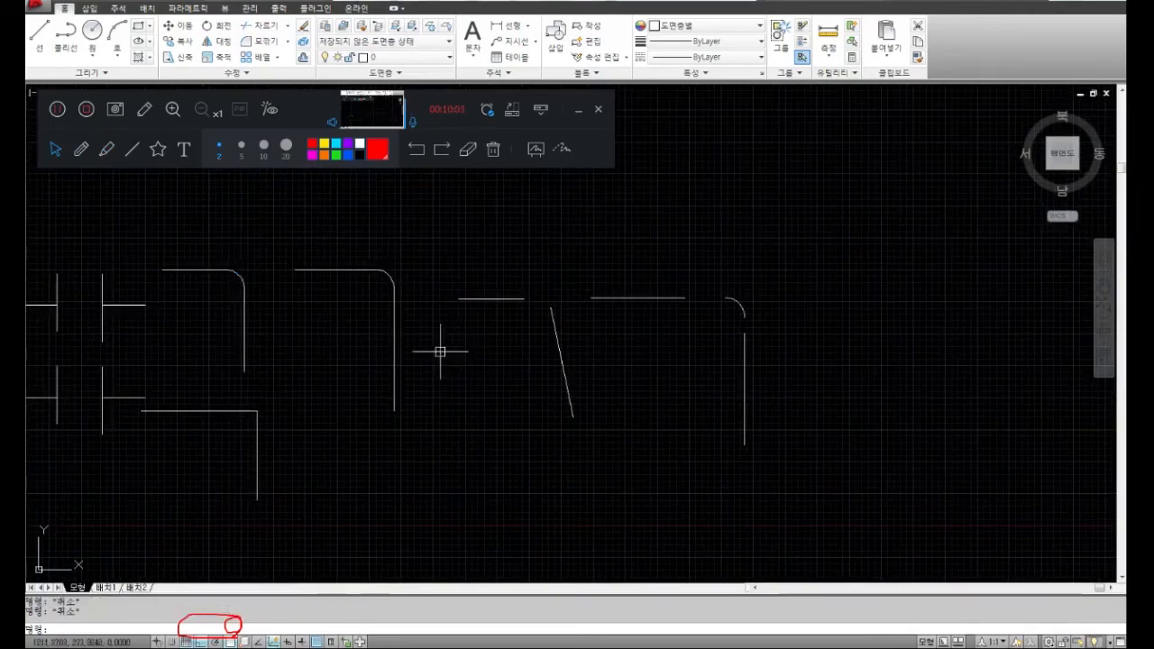
middle_drag(405, 353, 412, 303)
mouse_move(423, 402)
middle_down()
mouse_move(409, 327)
mouse_move(464, 383)
middle_up()
text(o)
key(Return)
text(3)
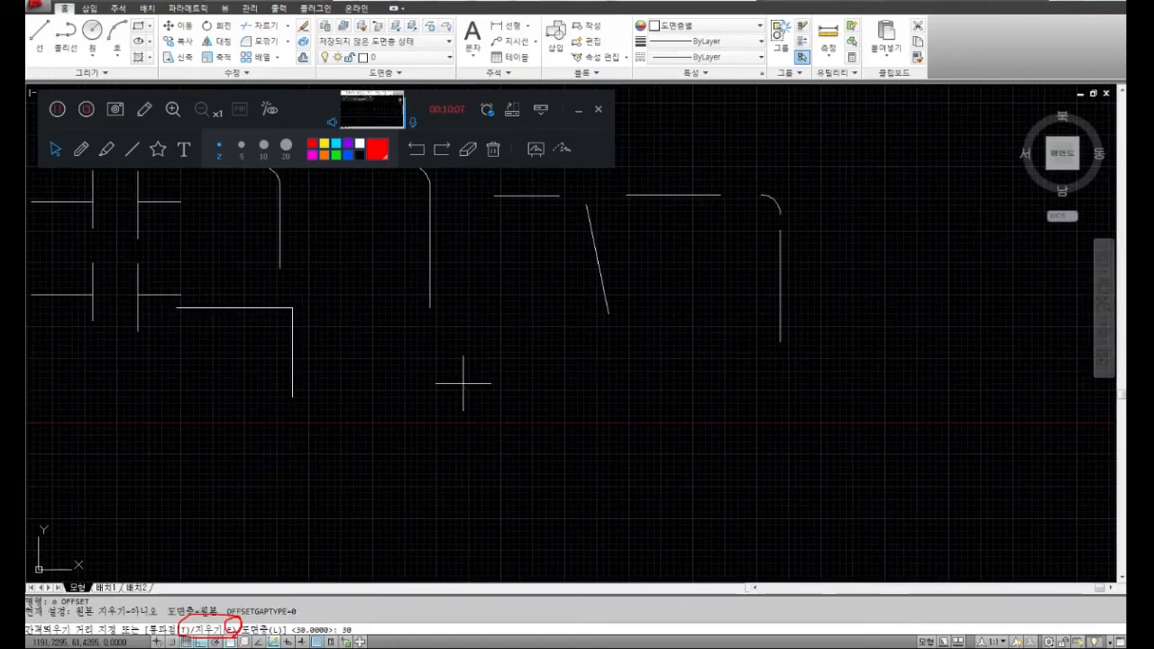
key(Return)
click(290, 352)
click(232, 358)
click(226, 310)
click(231, 365)
scroll(256, 315, up, 5)
key(Return)
Draw a diagonal line across the corner between the ends of the two offset lines.
text(l)
key(Return)
click(325, 280)
click(403, 356)
key(Return)
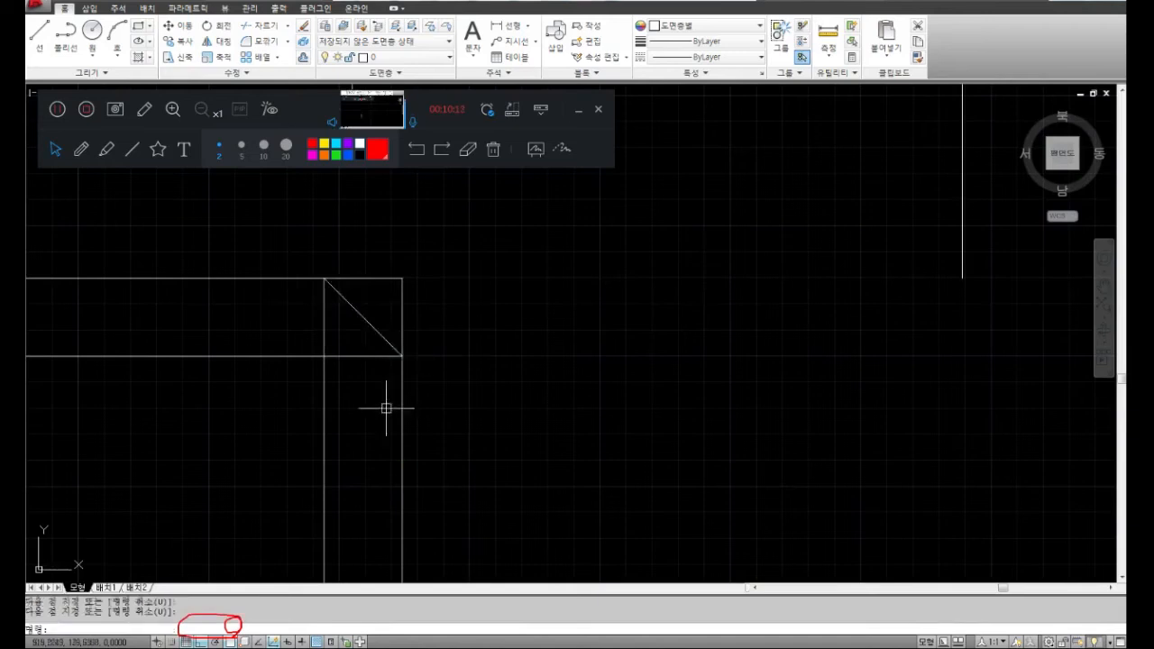
Trim the vertical and horizontal line pieces that extend beyond the diagonal at the corner.
key(Return)
key(Return)
click(399, 311)
click(384, 279)
key(Return)
Erase the two inner offset lines with a crossing window, leaving the bevelled corner.
text(e)
key(Return)
click(359, 341)
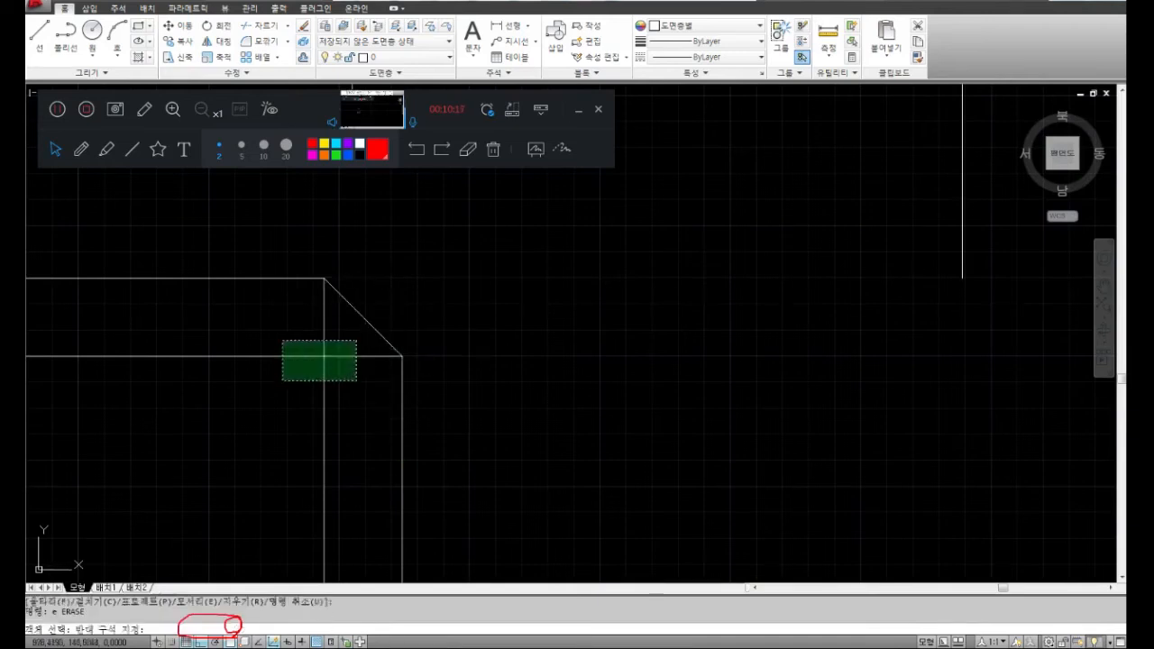
click(281, 382)
key(Return)
scroll(319, 382, down, 2)
middle_drag(380, 378, 331, 386)
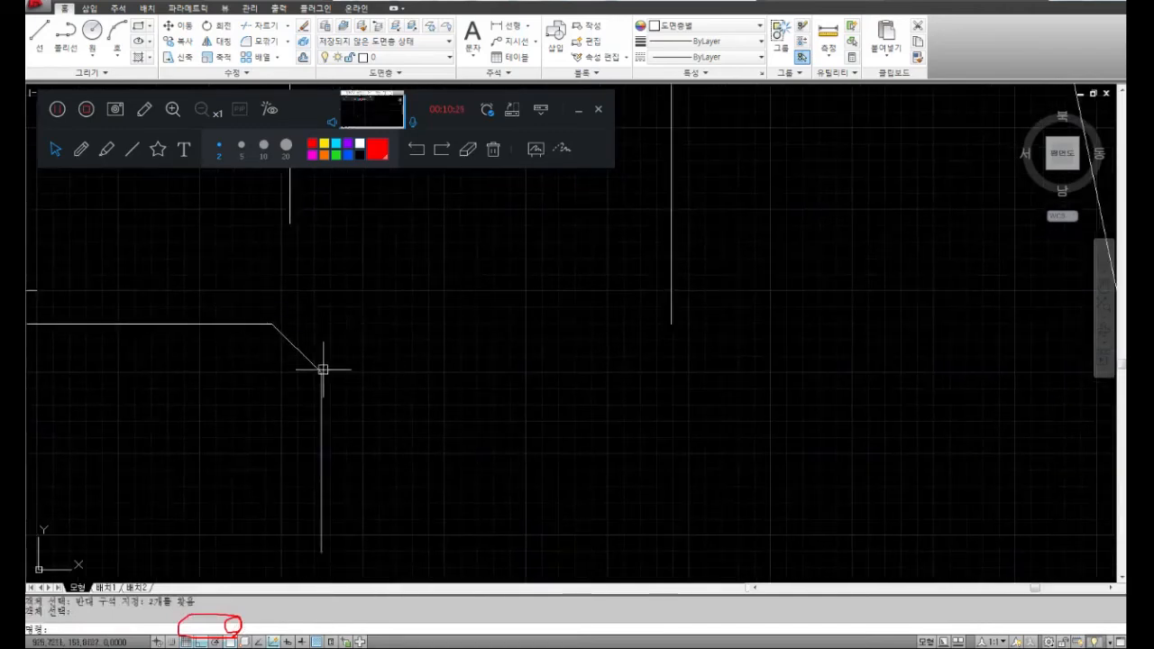
Mark the cut-off corner in red beside the diagonal and handwrite C30 next to it.
click(83, 148)
mouse_move(330, 315)
mouse_down()
mouse_move(309, 343)
mouse_move(321, 343)
mouse_up()
drag(444, 267, 425, 347)
mouse_move(496, 259)
mouse_down()
mouse_move(495, 279)
mouse_move(434, 327)
mouse_up()
drag(514, 287, 516, 280)
mouse_move(273, 317)
mouse_down()
mouse_move(335, 315)
mouse_move(327, 371)
mouse_up()
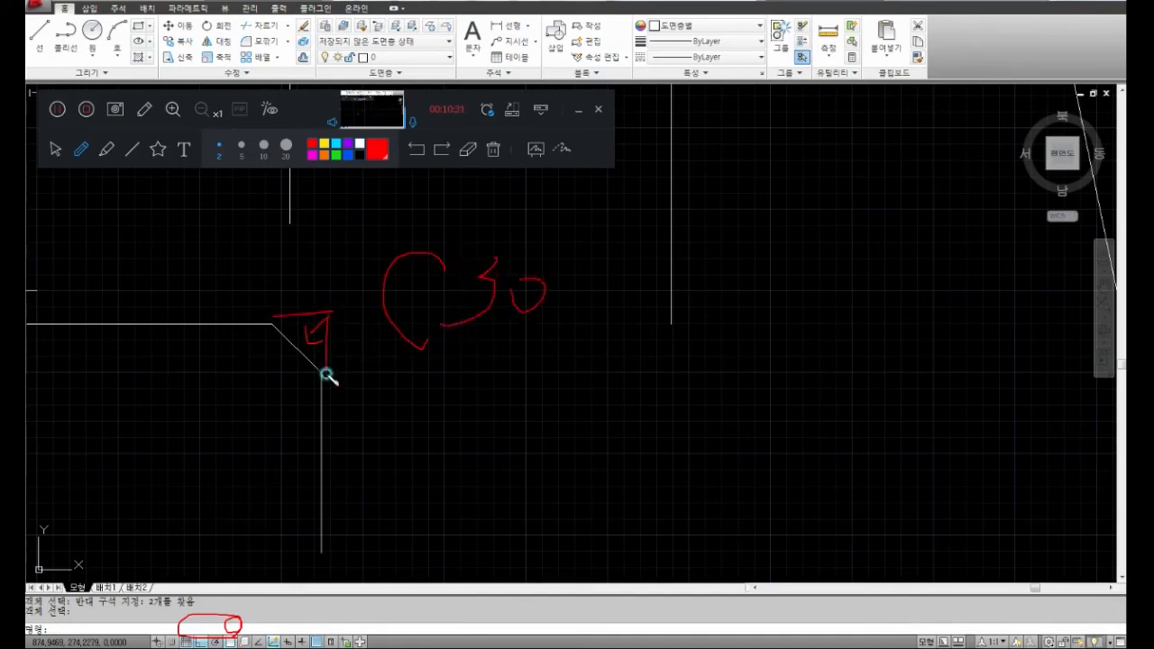
Handwrite C10 above a red sketch of a bevelled corner with its equal sides marked, and erase all these notes.
mouse_move(741, 236)
mouse_down()
mouse_move(708, 306)
mouse_move(752, 312)
mouse_move(794, 262)
mouse_up()
mouse_move(556, 364)
mouse_down()
mouse_move(740, 374)
mouse_move(761, 552)
mouse_up()
drag(743, 370, 643, 370)
drag(741, 362, 748, 445)
drag(641, 369, 759, 453)
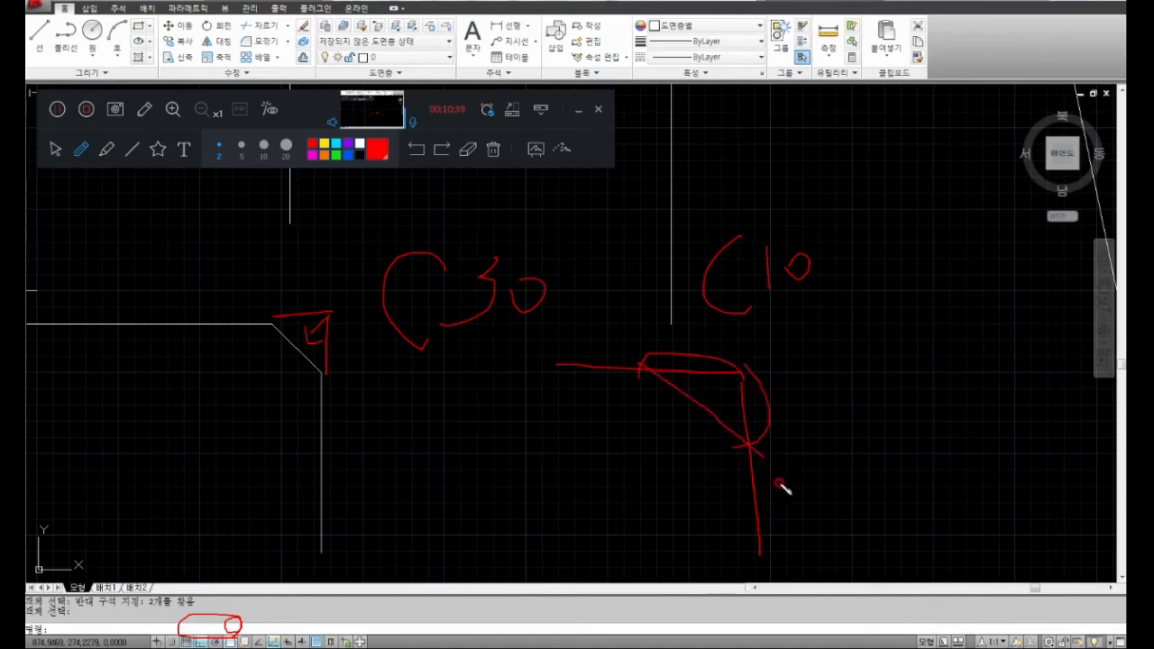
click(178, 150)
mouse_move(415, 293)
mouse_down()
mouse_move(833, 240)
mouse_move(753, 415)
mouse_move(301, 339)
mouse_up()
click(149, 110)
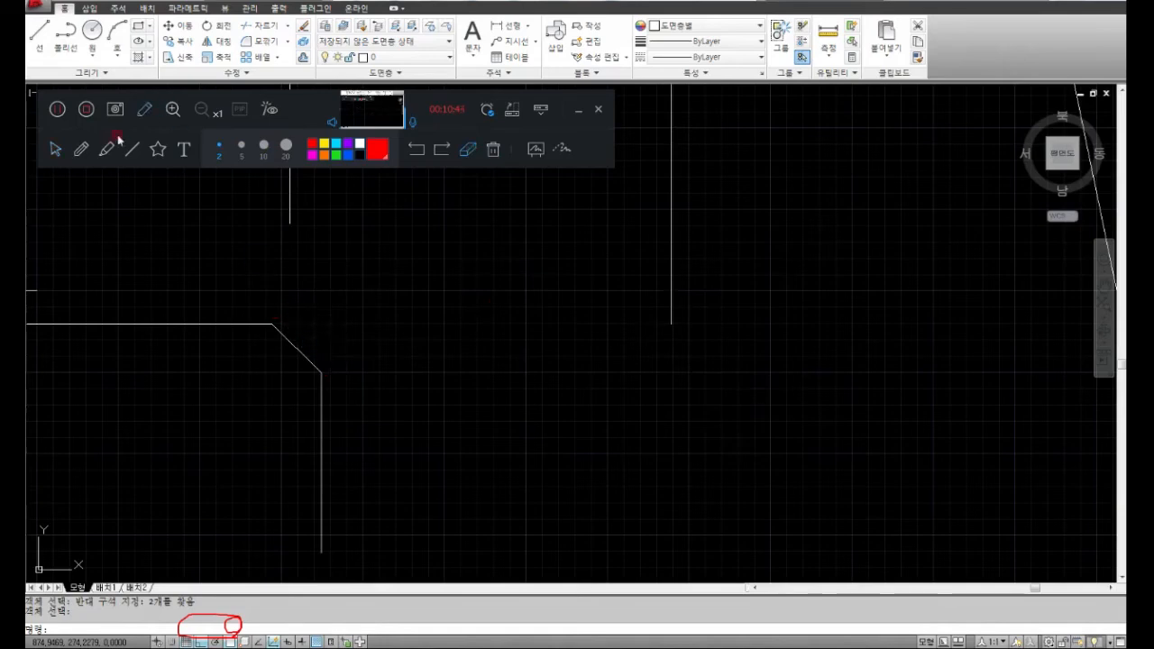
Draw a separate horizontal line and vertical line beside the bevelled corner, leaving a gap between them.
click(52, 150)
text(l)
key(Return)
click(389, 288)
click(594, 296)
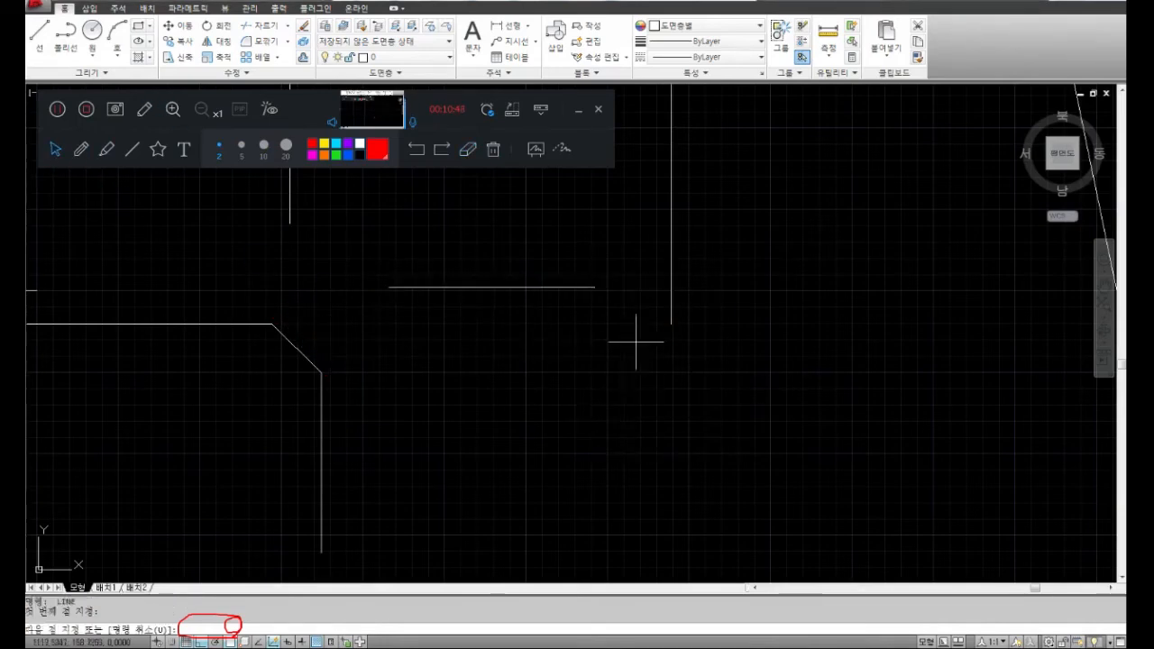
click(642, 510)
key(Return)
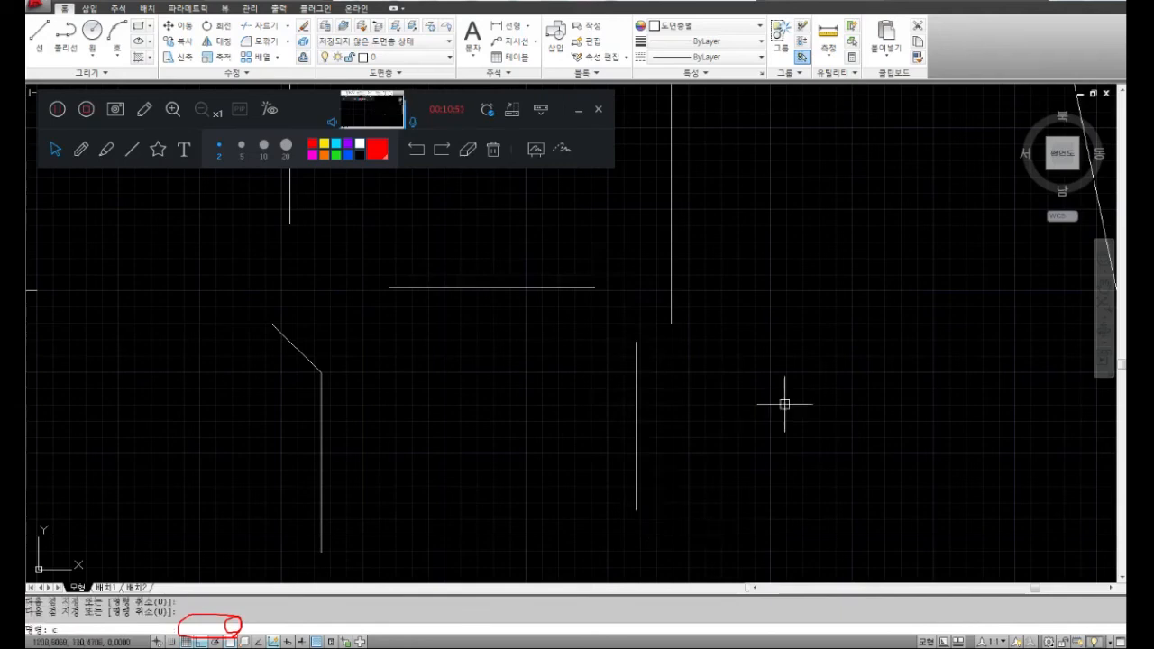
Start Chamfer, erase the leftover red marks over the command prompt, and cancel the command.
text(chamfer)
key(Return)
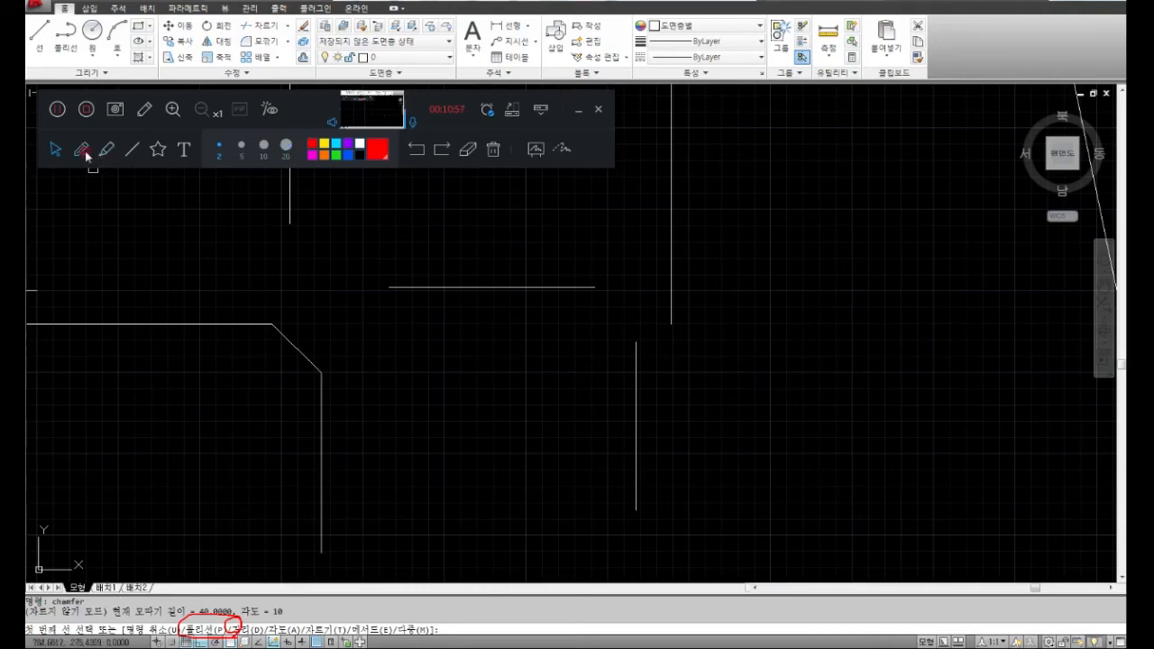
click(441, 152)
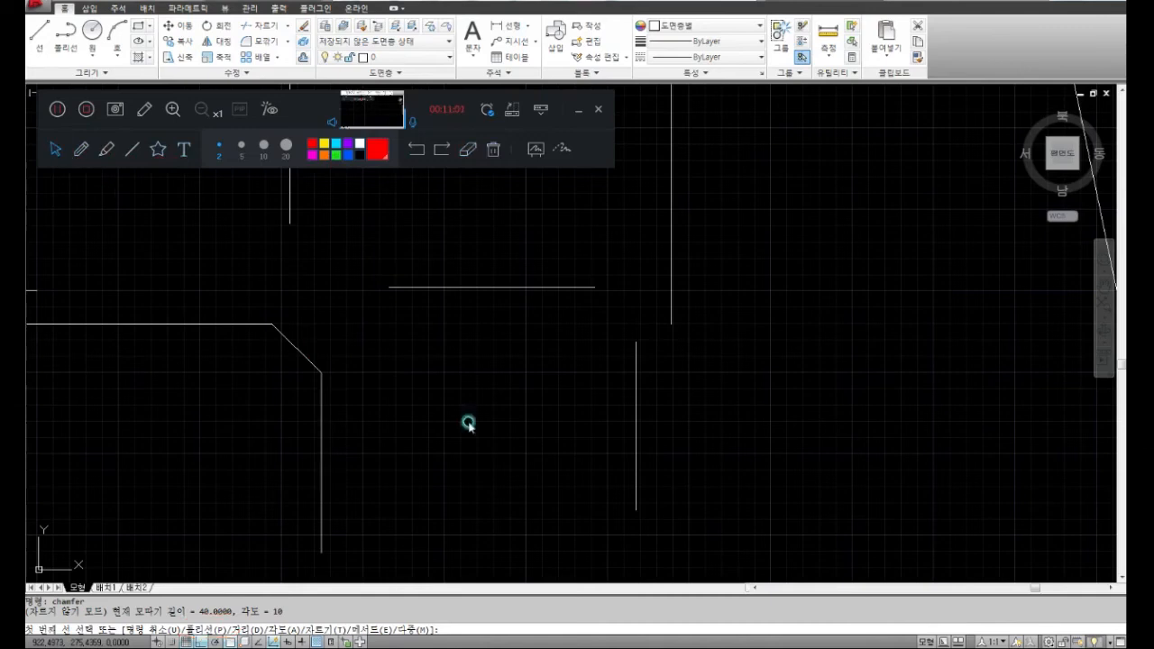
key(Escape)
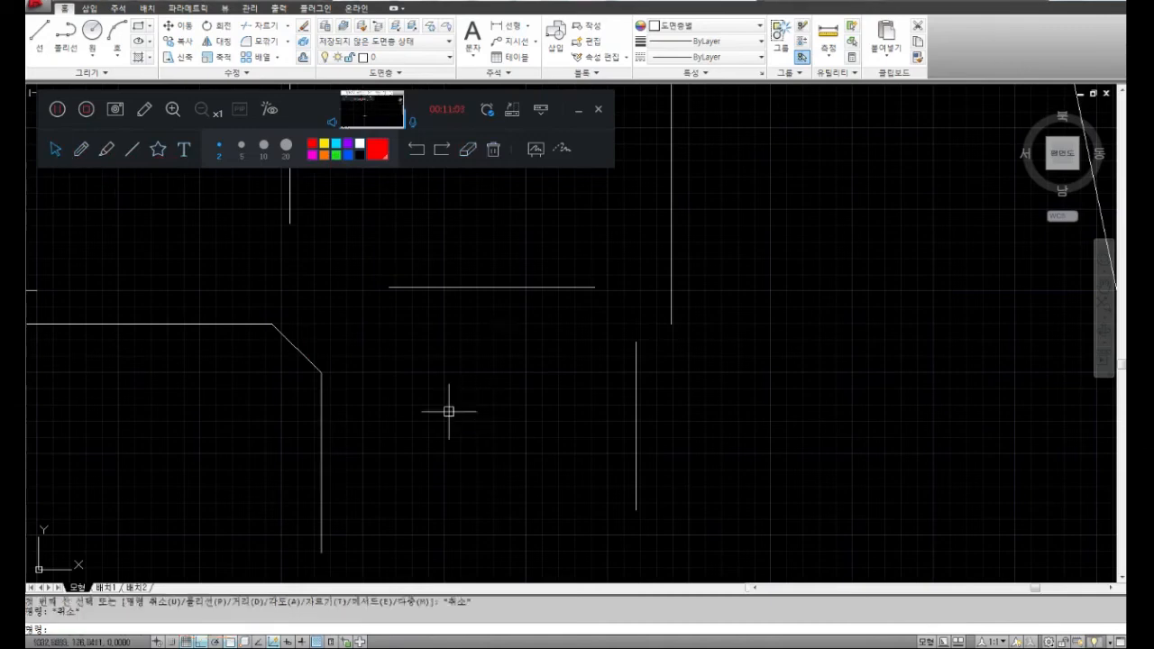
key(Return)
key(Escape)
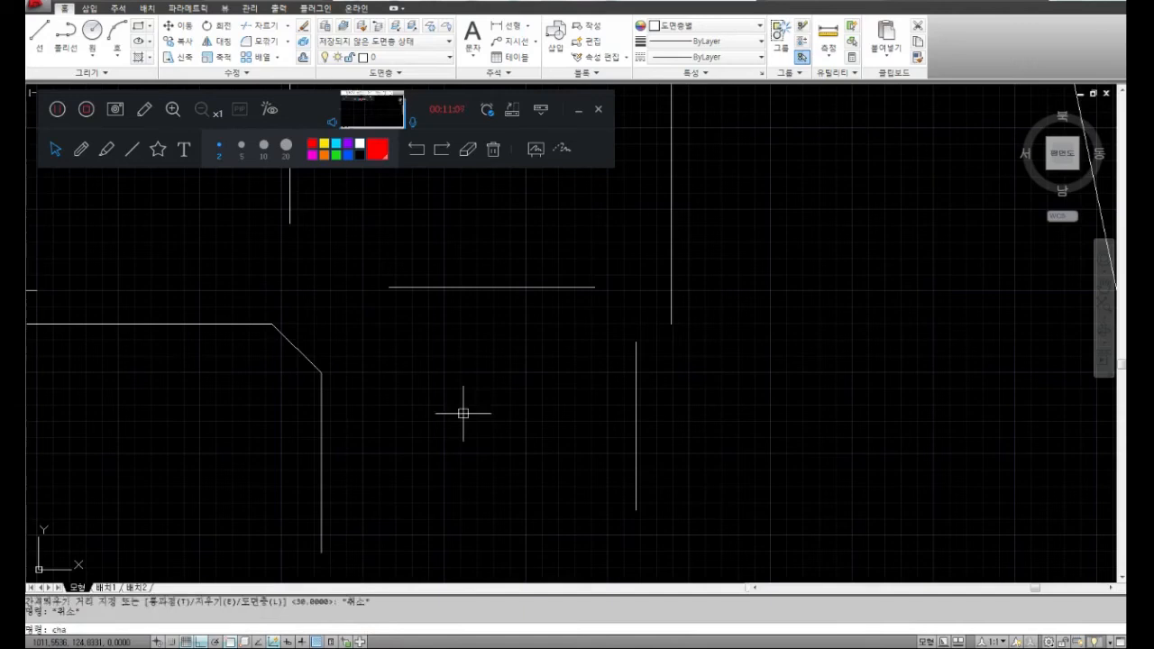
Start Chamfer again and mark its current trim mode and the Distance, Angle and Trim options in red.
text(chamfer)
key(Return)
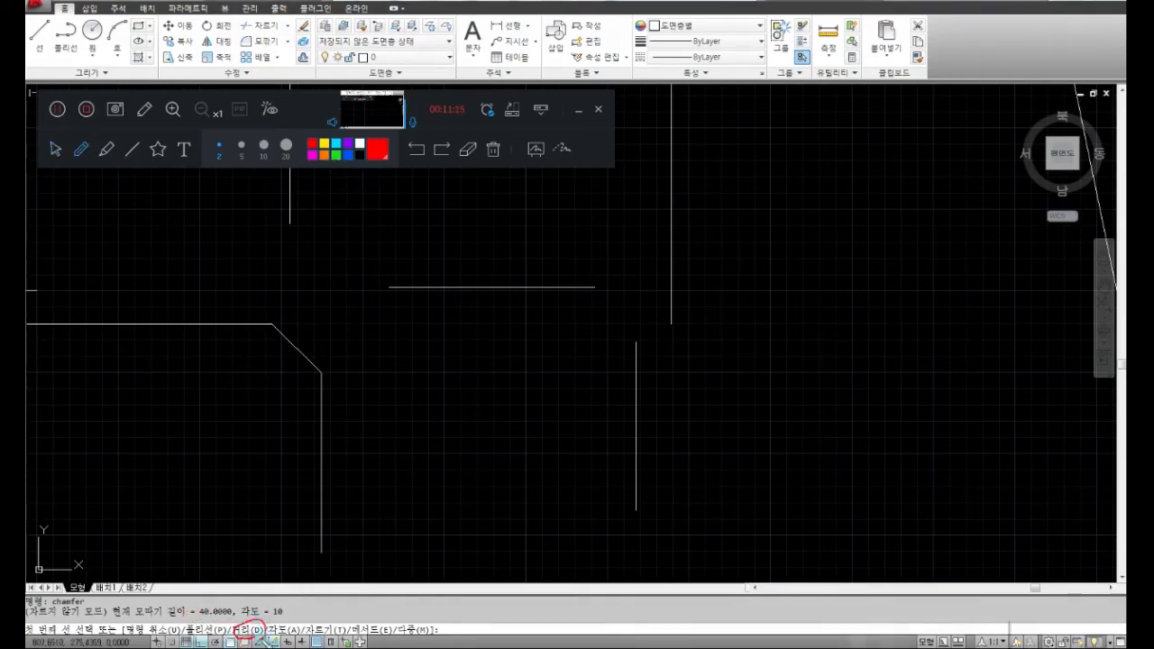
drag(344, 624, 345, 629)
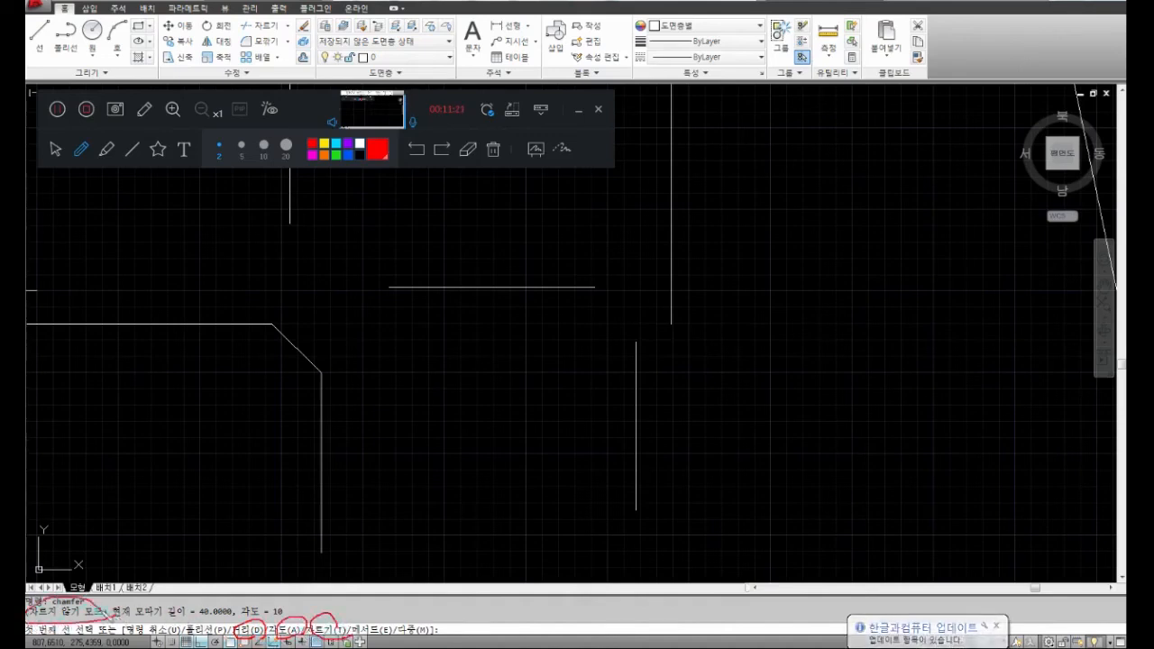
click(56, 153)
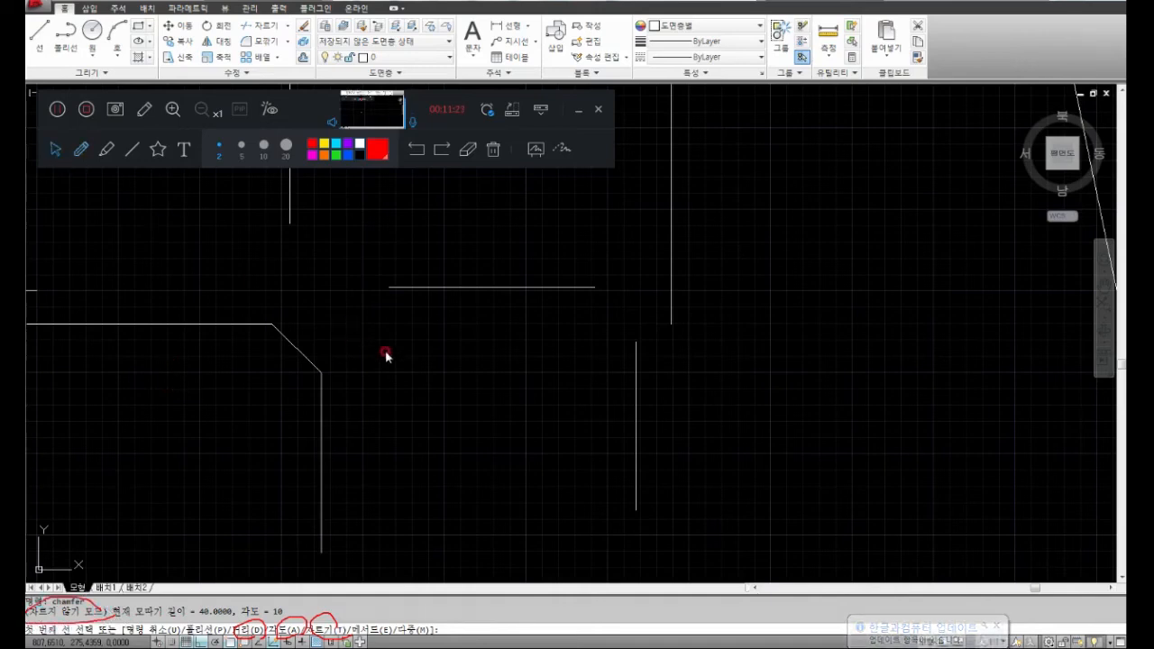
Set both chamfer distances (d) to 30, chamfer the separate horizontal and vertical lines without trimming, and inspect the corner.
text(d)
key(Return)
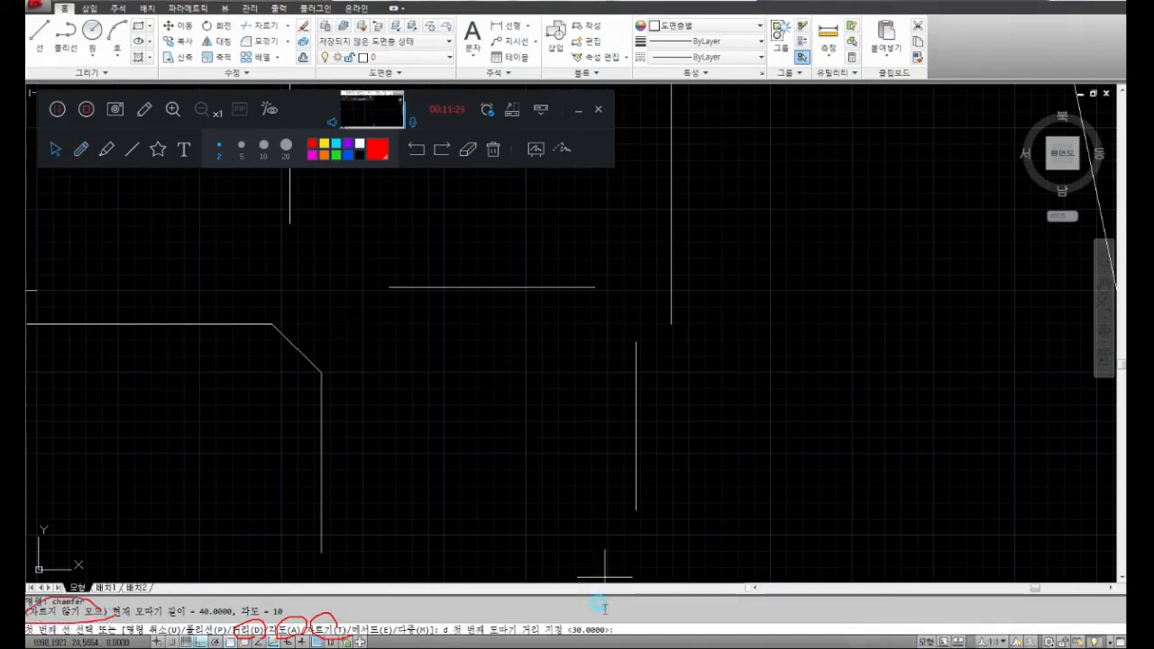
text(30)
key(Return)
text(3)
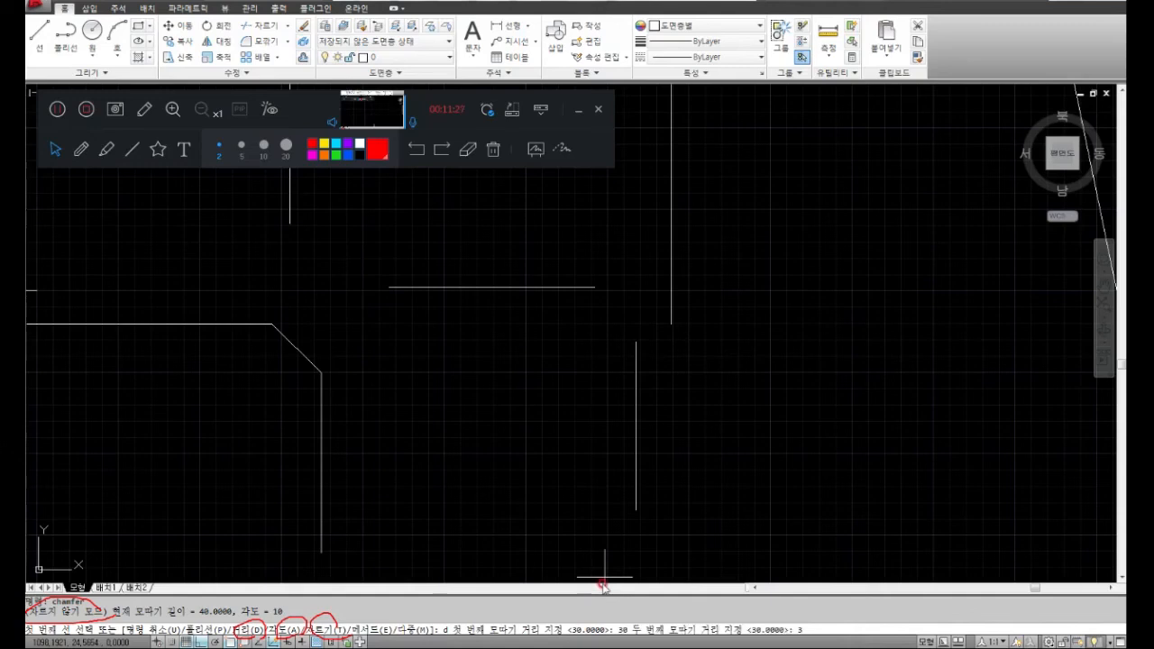
key(Return)
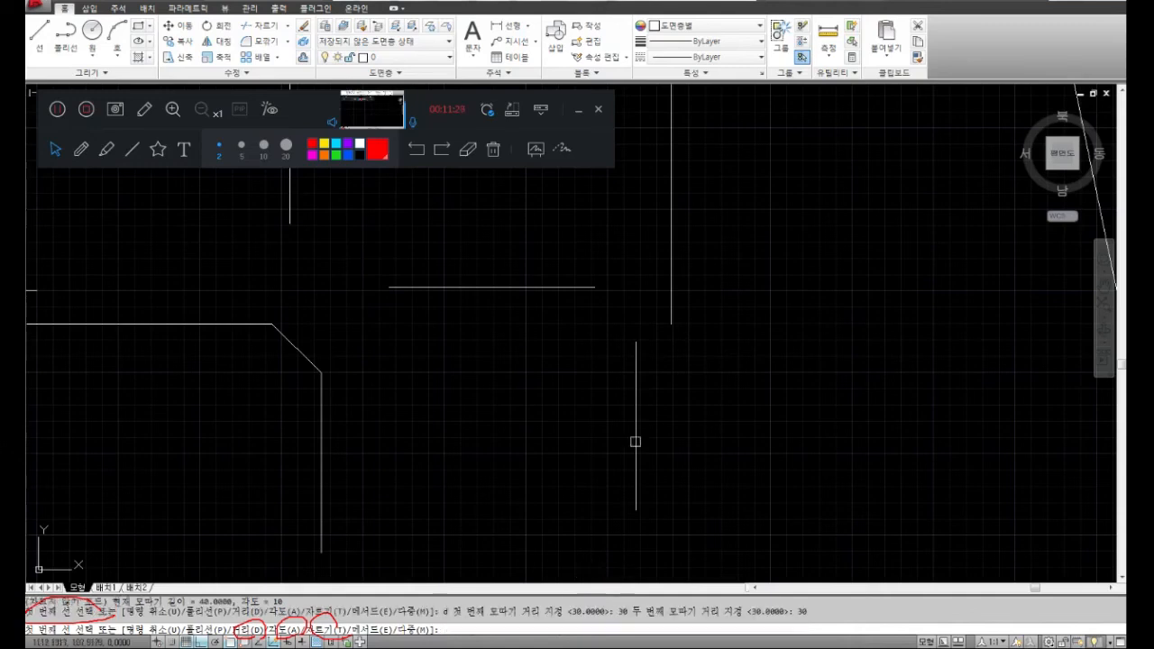
click(571, 288)
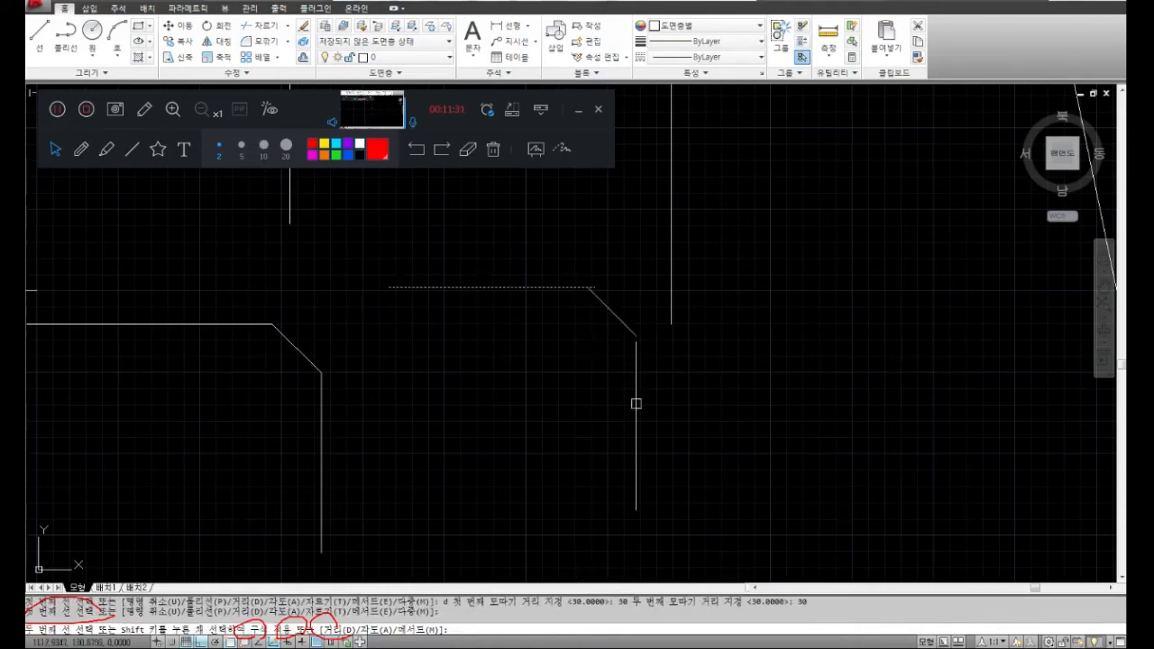
click(637, 402)
scroll(647, 366, up, 4)
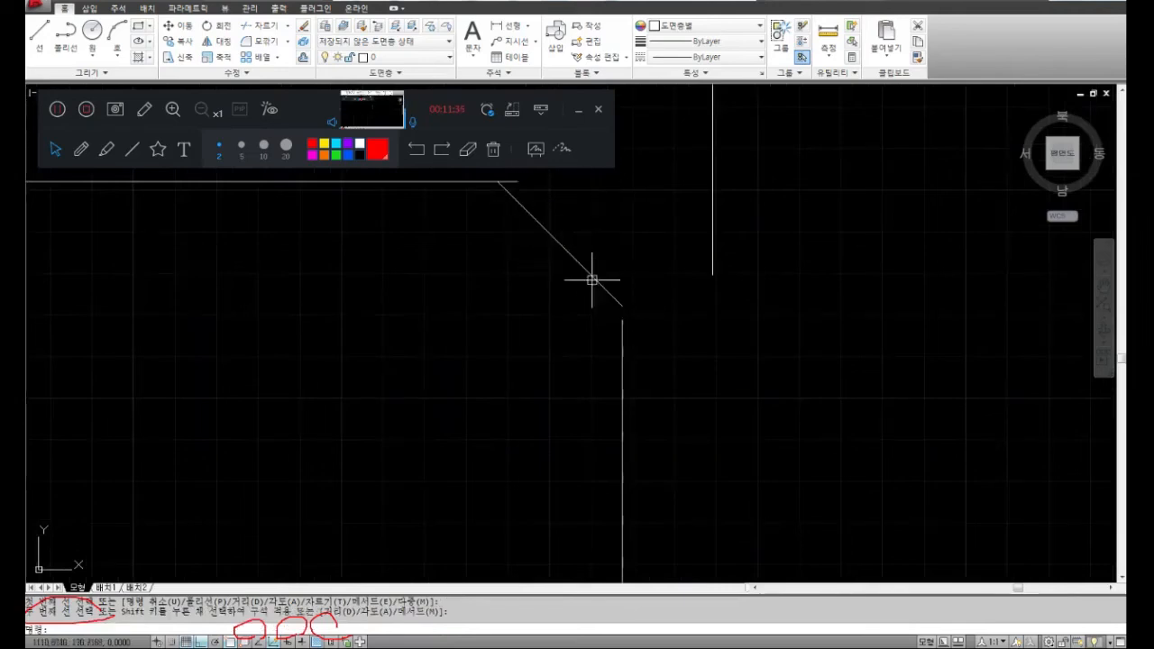
middle_drag(622, 298, 629, 358)
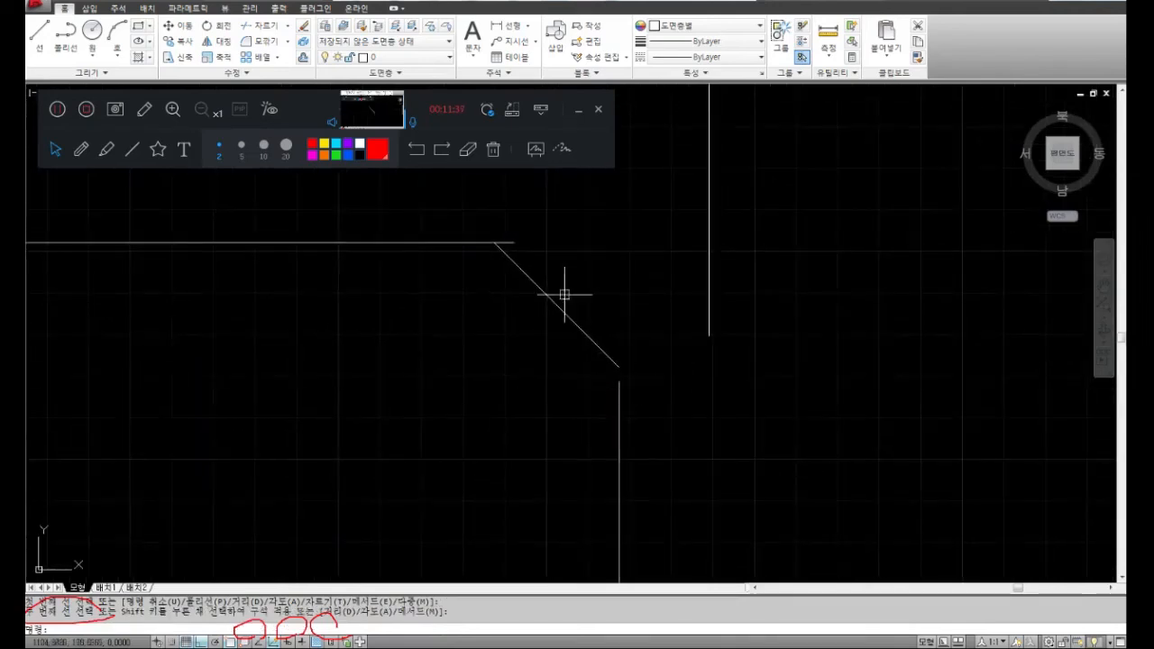
Erase the untrimmed chamfer line between the horizontal and vertical lines.
text(e)
key(space)
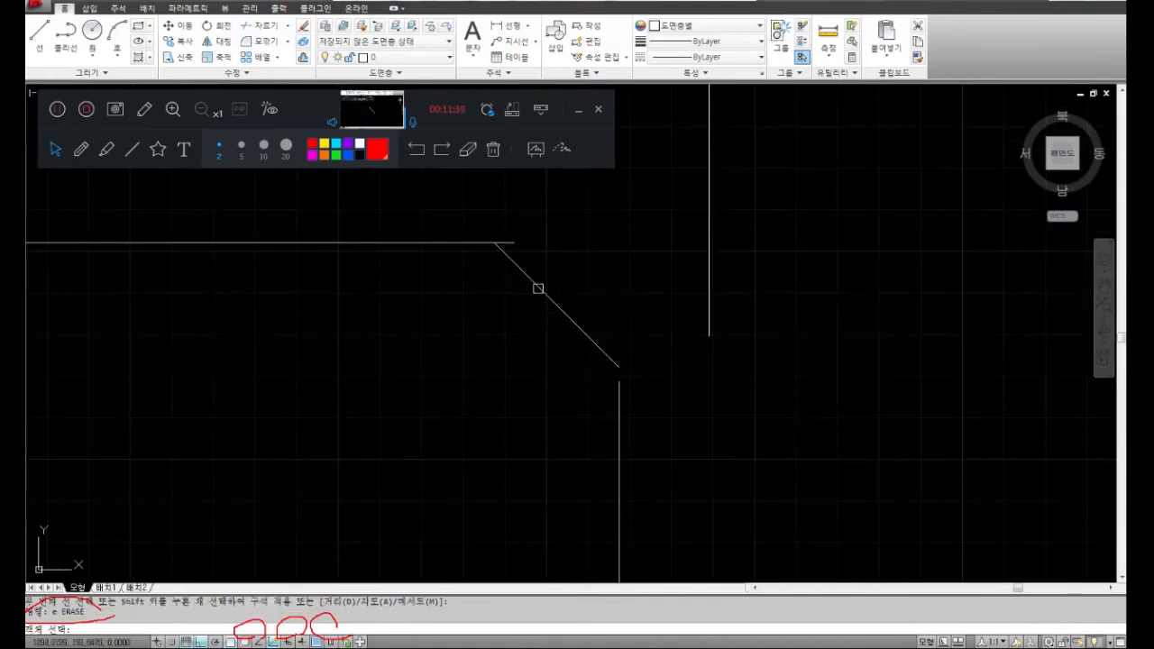
click(538, 288)
key(space)
middle_drag(530, 366, 532, 306)
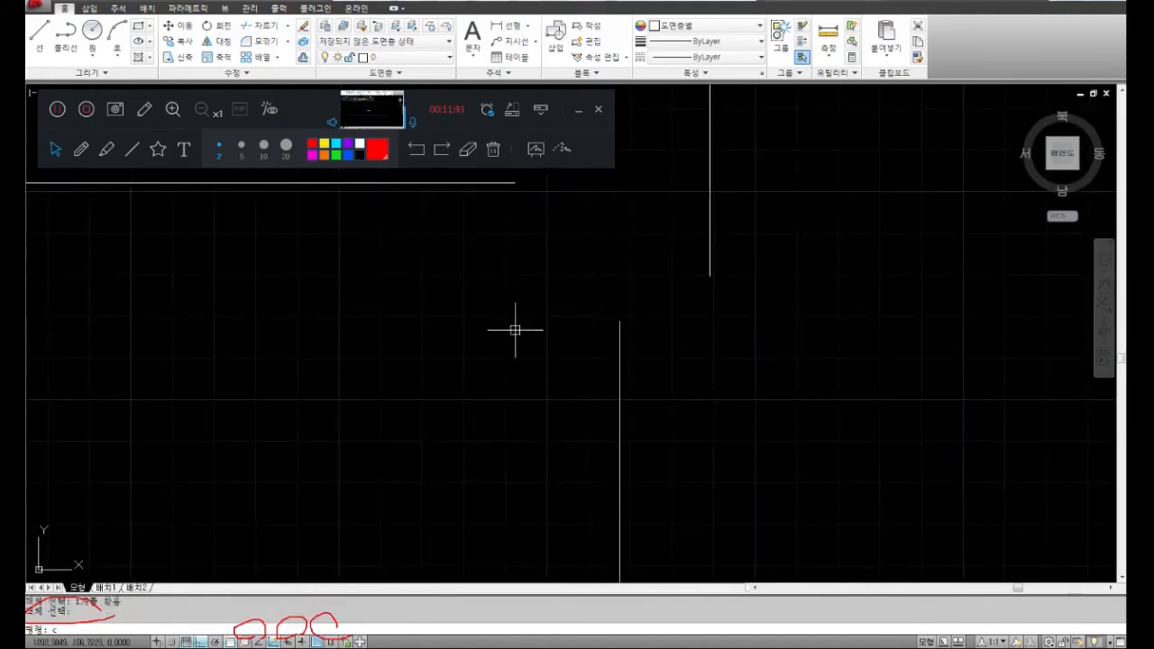
Restart Chamfer and set the first and second distances (d) to 30.
text(chamfer)
key(space)
text(d)
key(space)
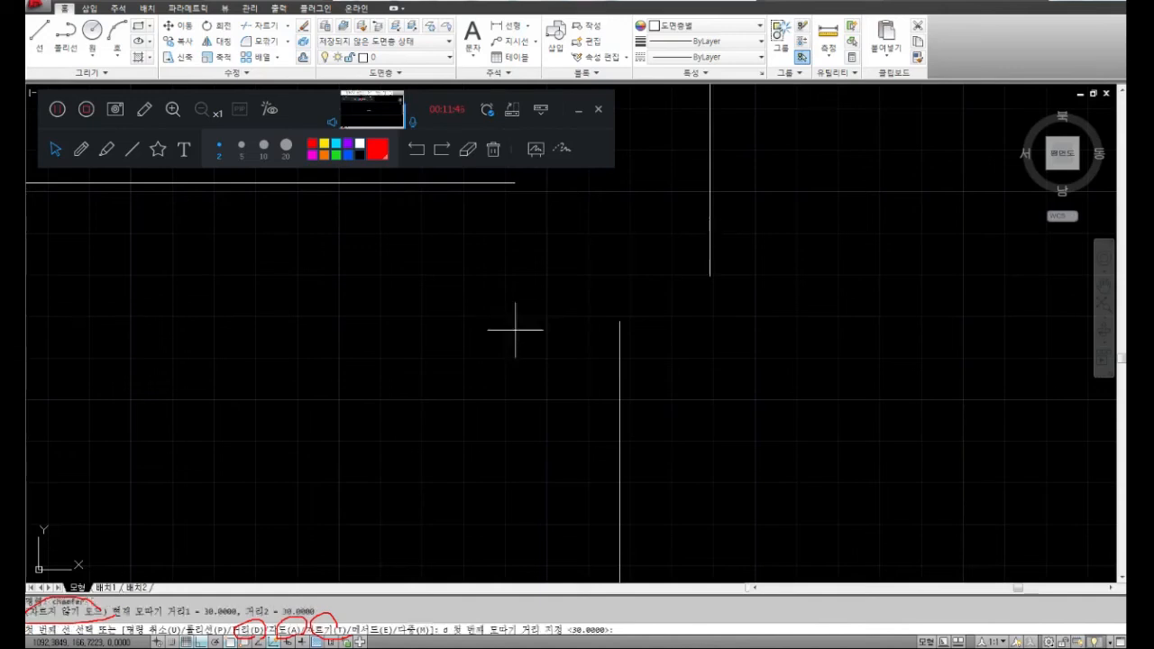
text(30)
key(space)
text(3)
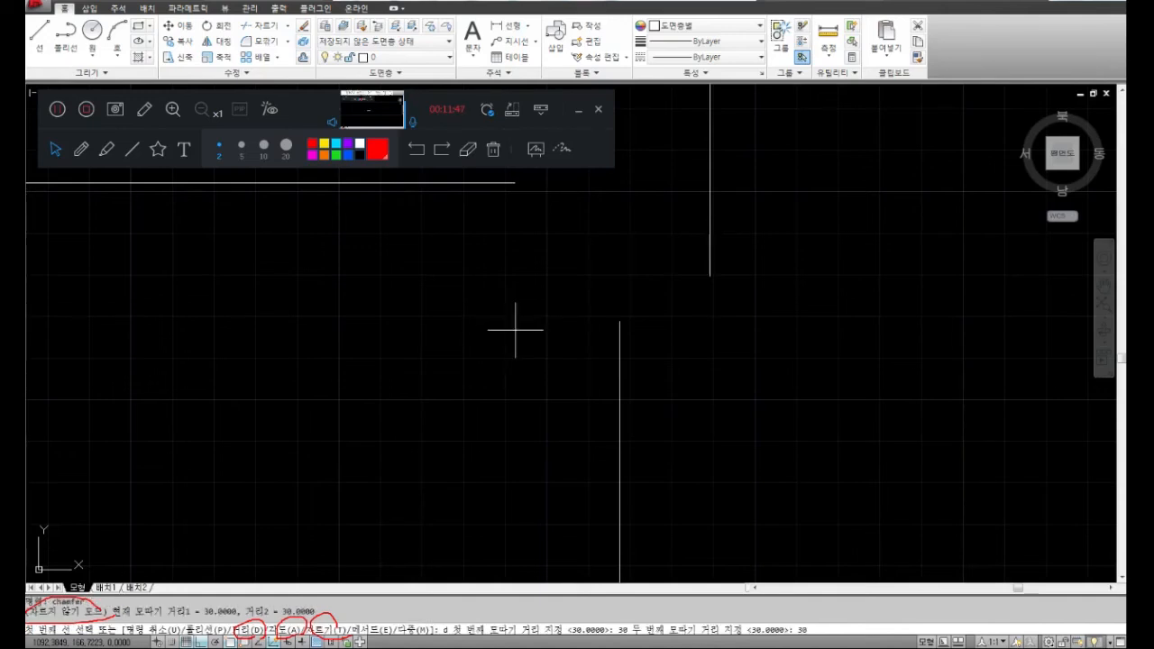
text(0)
key(space)
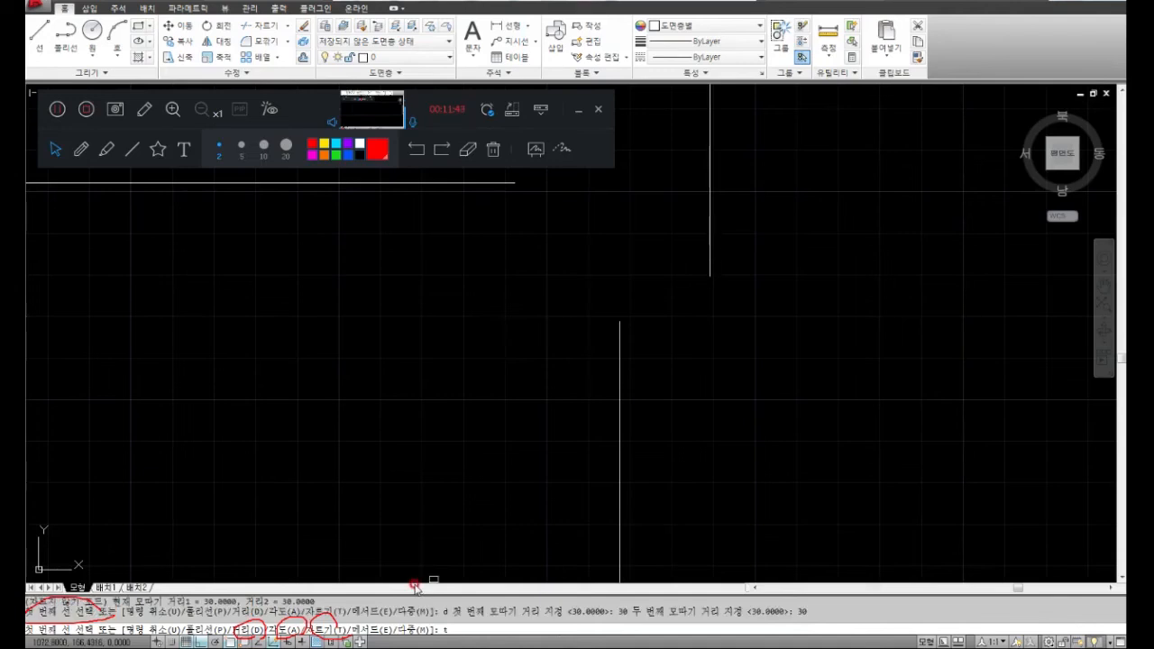
Switch the chamfer's trim mode to Trim (t) and chamfer the horizontal line with the vertical line.
text(t)
key(space)
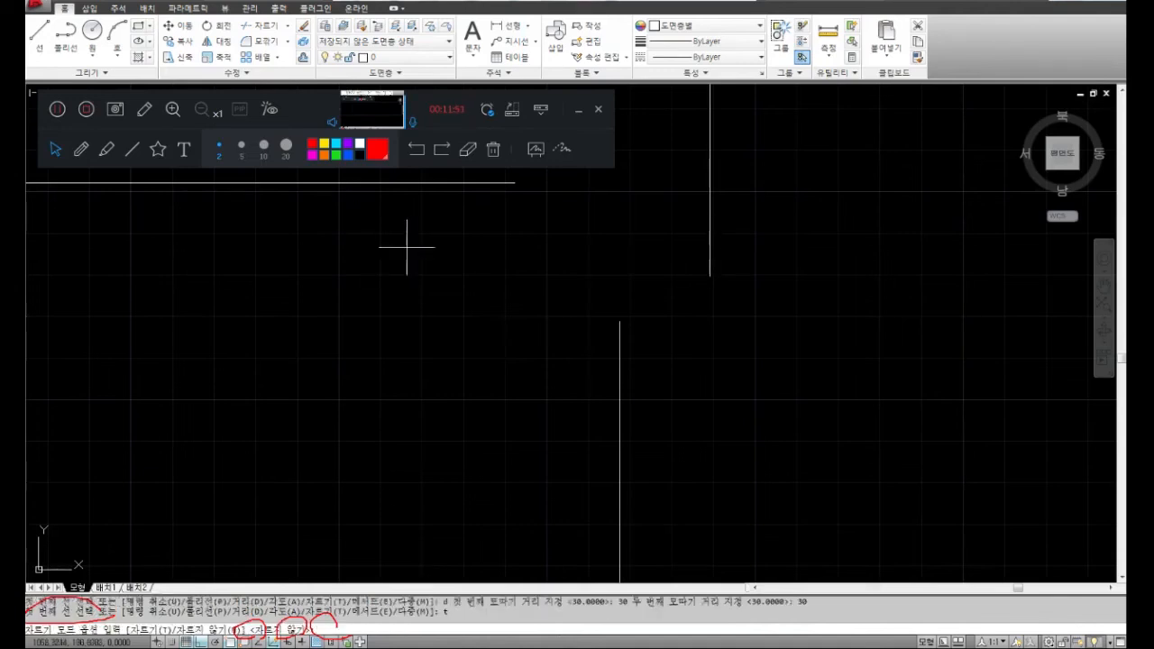
text(t)
key(space)
click(457, 180)
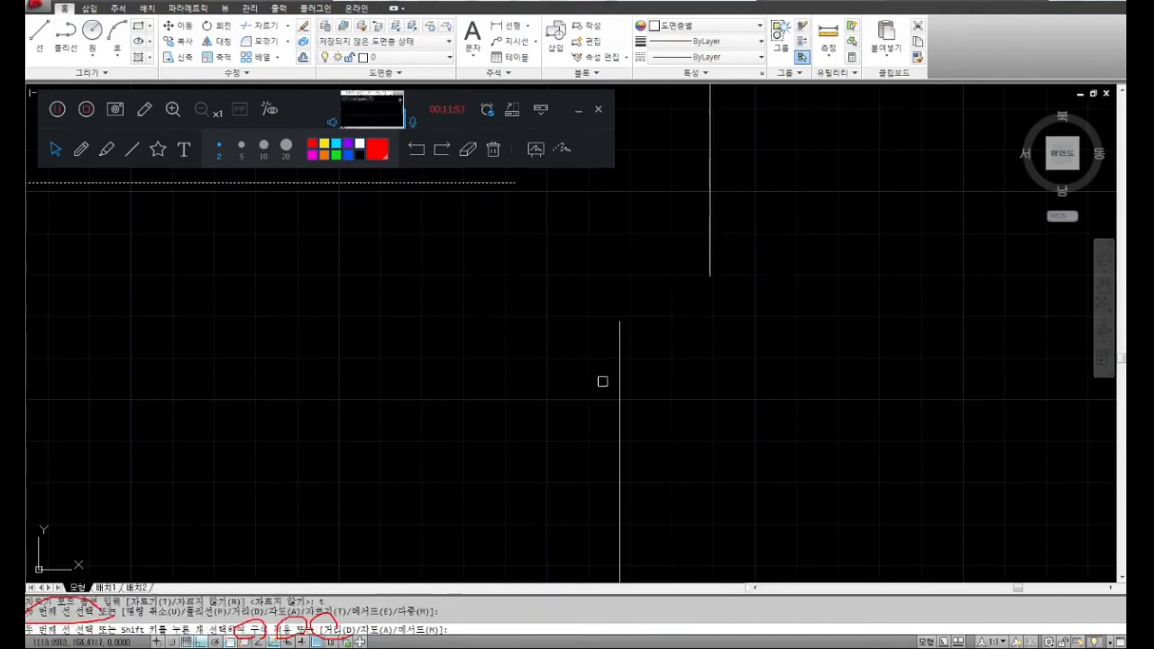
click(619, 388)
scroll(602, 279, down, 2)
scroll(587, 284, down, 3)
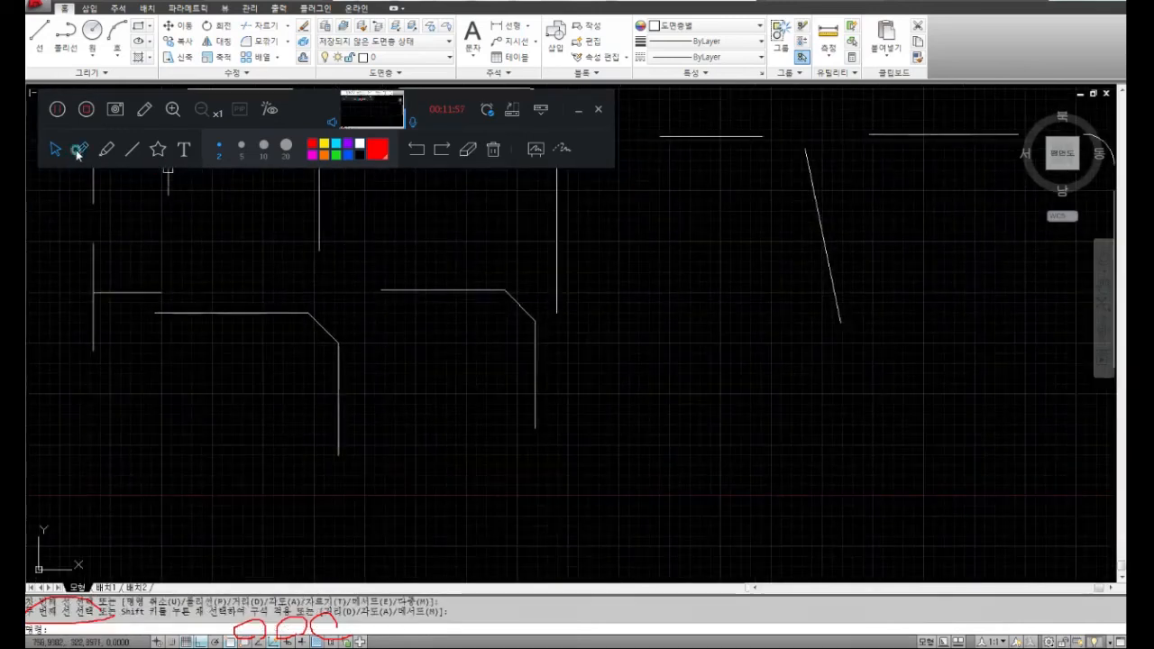
Erase the red pen marks over the command line and handwrite "chamfer → D" in red across the drawing area.
click(467, 149)
drag(329, 622, 79, 621)
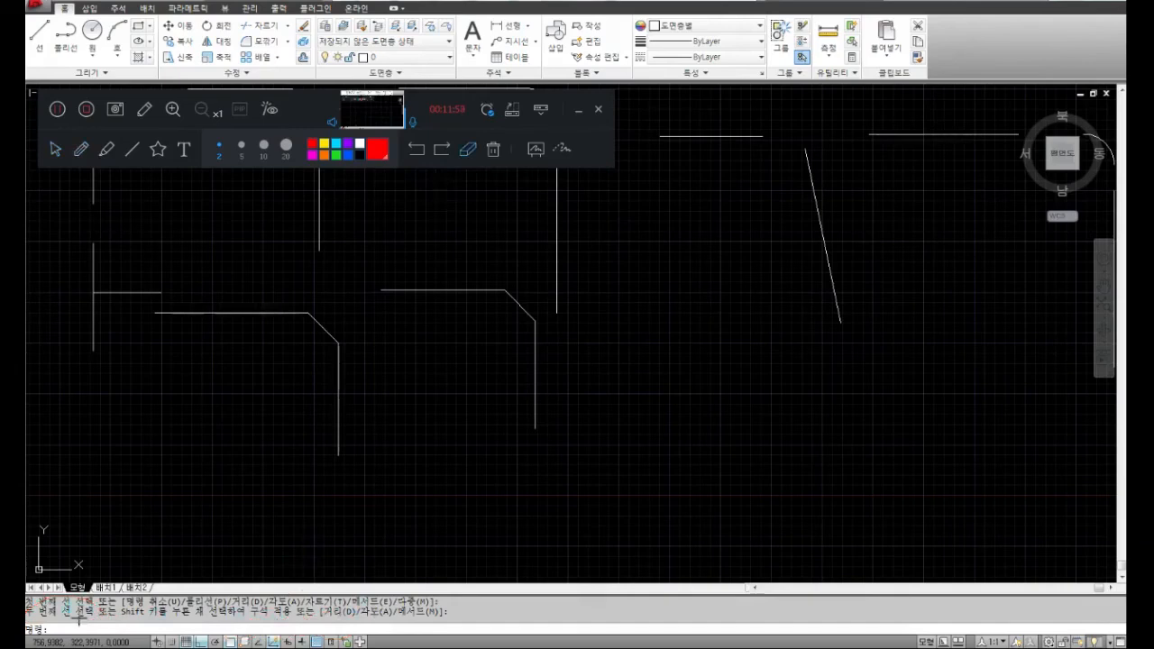
click(80, 149)
mouse_move(239, 237)
mouse_down()
mouse_move(212, 307)
mouse_move(301, 265)
mouse_move(403, 291)
mouse_move(441, 327)
mouse_move(454, 294)
mouse_move(476, 320)
mouse_move(549, 285)
mouse_move(626, 288)
mouse_move(568, 310)
mouse_up()
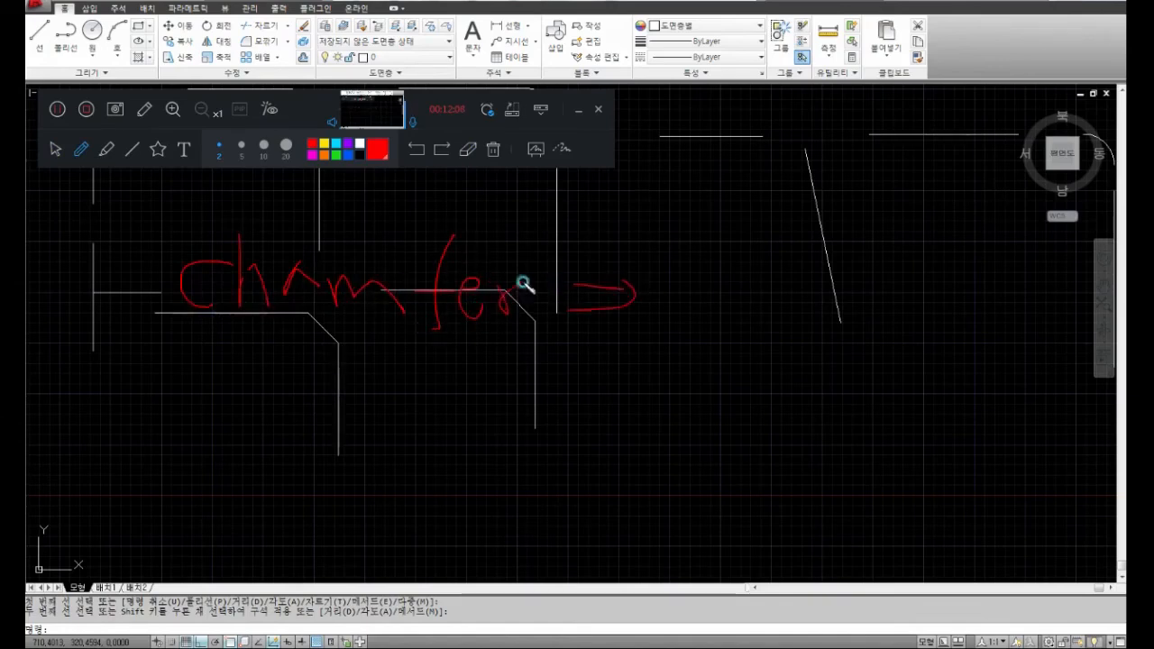
drag(710, 271, 722, 341)
mouse_move(712, 280)
mouse_down()
mouse_move(760, 283)
mouse_move(728, 347)
mouse_up()
drag(574, 394, 624, 397)
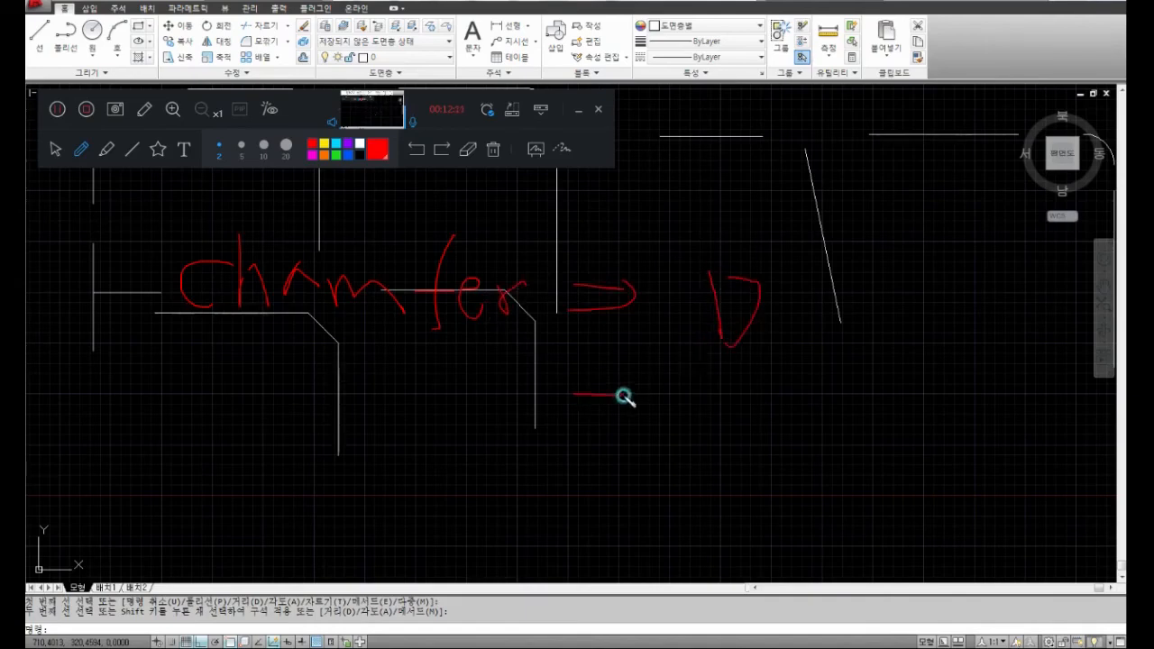
Handwrite the Trim note "→ T → T / N" below, circle its T and N choices, and clear all the red notes.
mouse_move(727, 382)
mouse_down()
mouse_move(732, 442)
mouse_move(830, 402)
mouse_move(826, 425)
mouse_up()
mouse_move(867, 373)
mouse_down()
mouse_move(894, 375)
mouse_move(900, 543)
mouse_up()
drag(902, 494, 938, 518)
drag(926, 478, 929, 523)
mouse_move(956, 433)
mouse_down()
mouse_move(863, 404)
mouse_move(851, 448)
mouse_up()
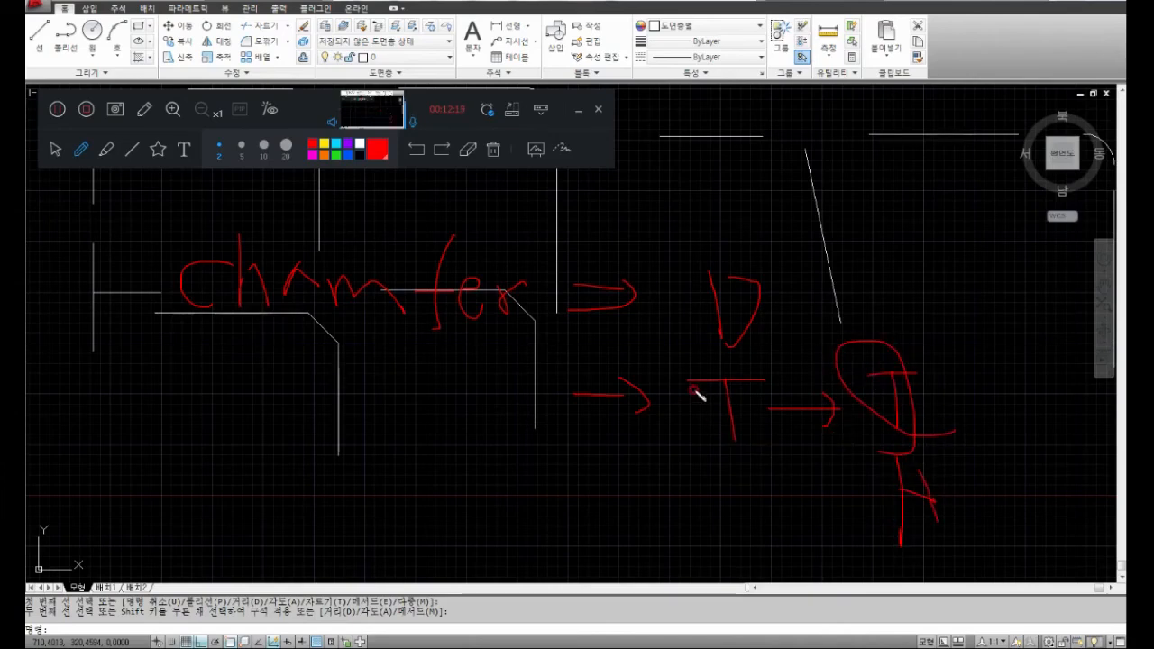
mouse_move(954, 541)
mouse_down()
mouse_move(874, 433)
mouse_move(961, 495)
mouse_move(924, 490)
mouse_move(928, 515)
mouse_up()
click(55, 151)
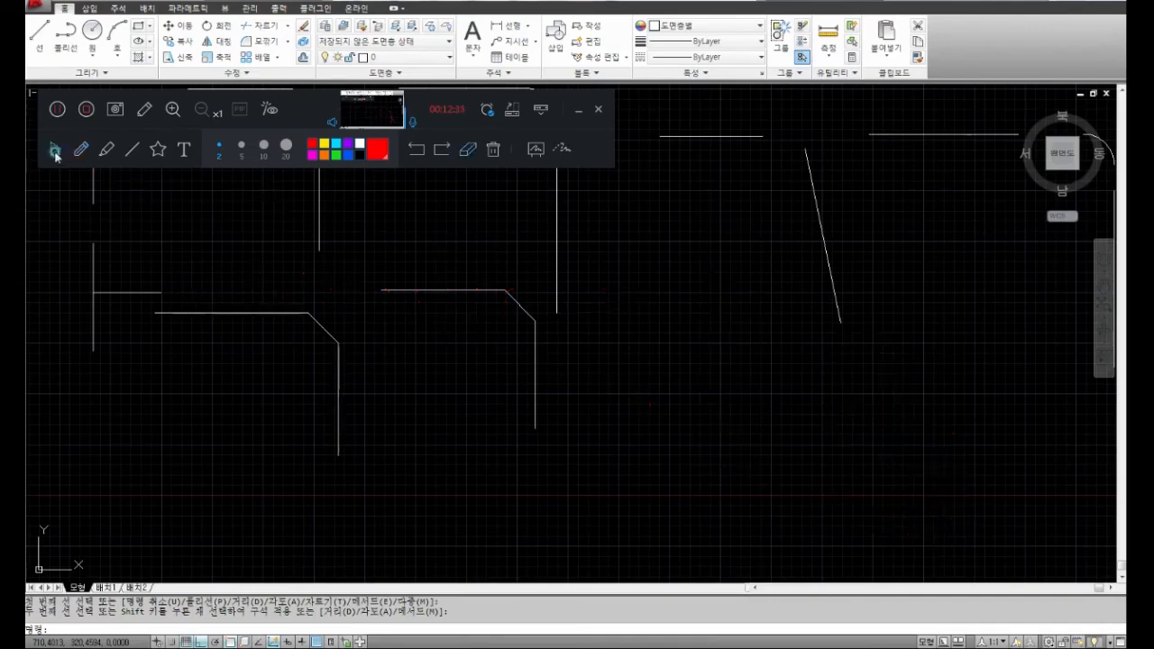
Draw a horizontal line with a connected vertical line down from its end, beside the second chamfered corner.
mouse_move(571, 344)
middle_down()
mouse_move(462, 440)
mouse_move(477, 349)
middle_up()
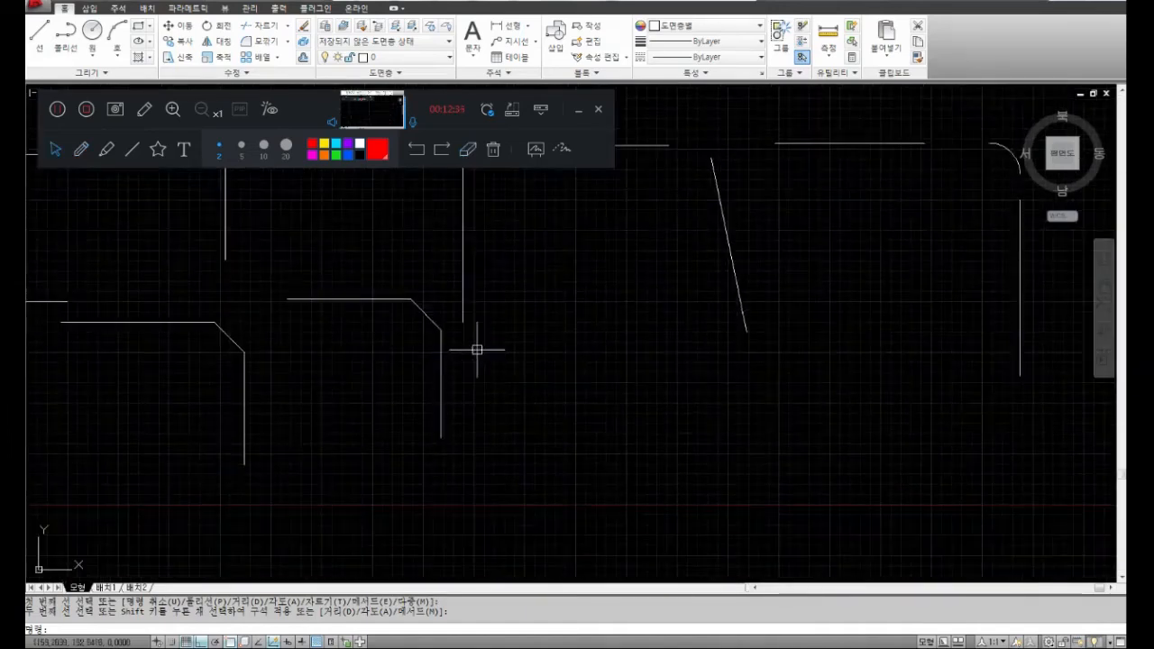
text(l)
key(space)
click(493, 306)
click(672, 307)
click(672, 447)
key(space)
Chamfer the new horizontal line with the vertical line using a first distance of 30 and a second distance of 40.
text(chamfe)
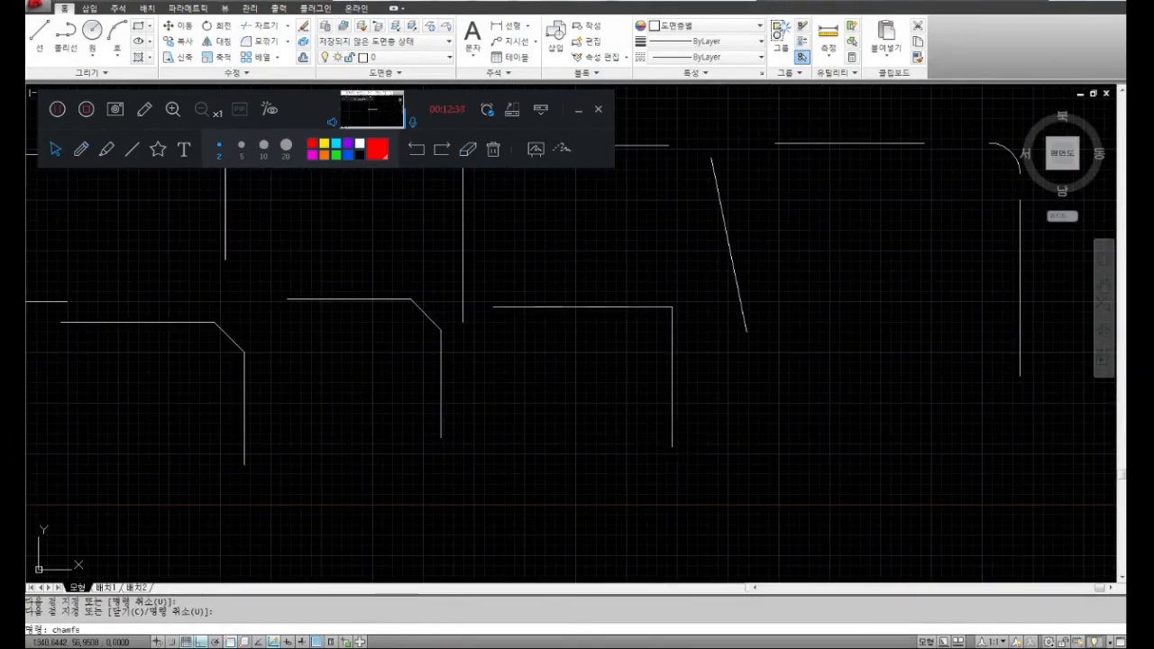
text(r)
key(space)
text(d)
key(space)
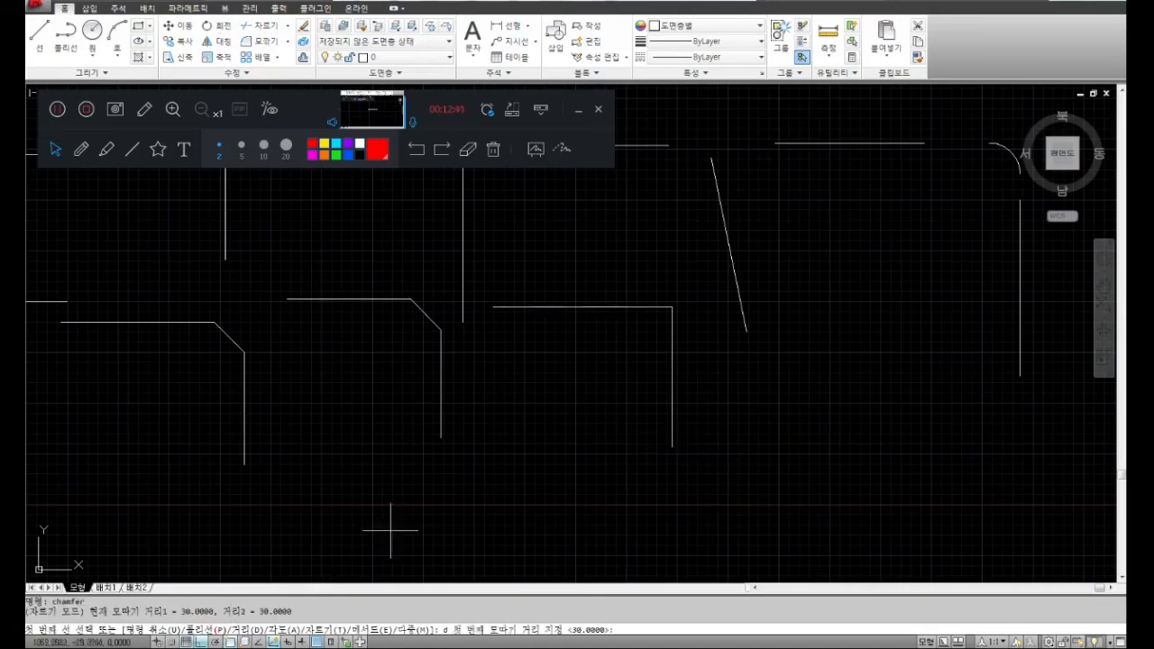
text(30)
key(space)
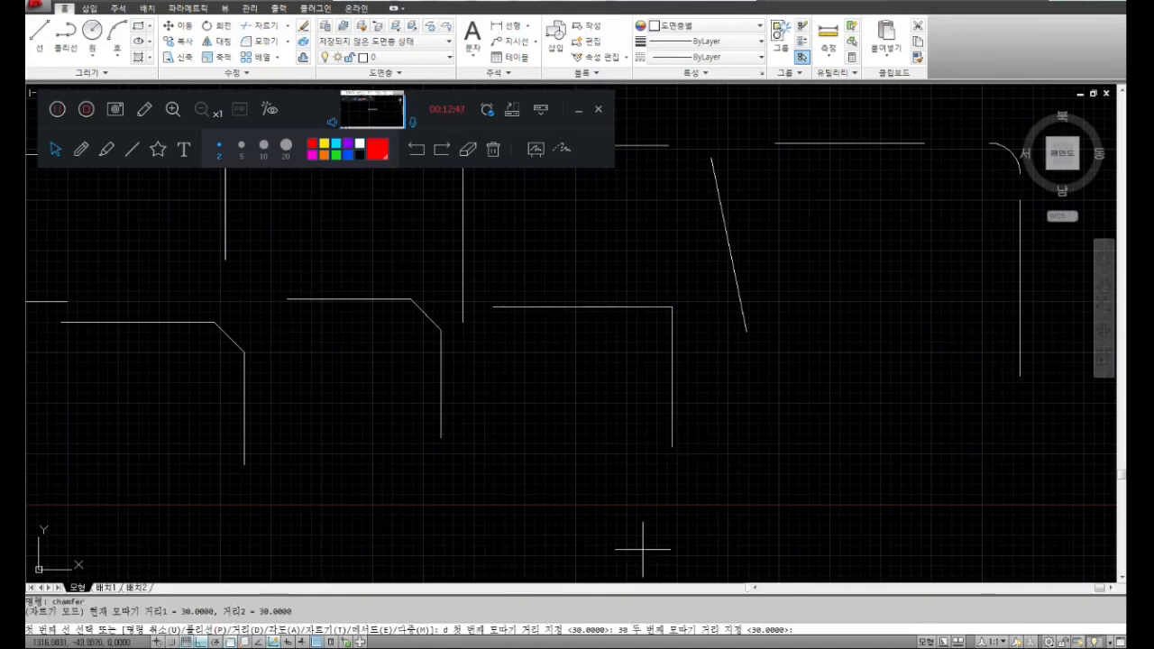
text(40)
key(space)
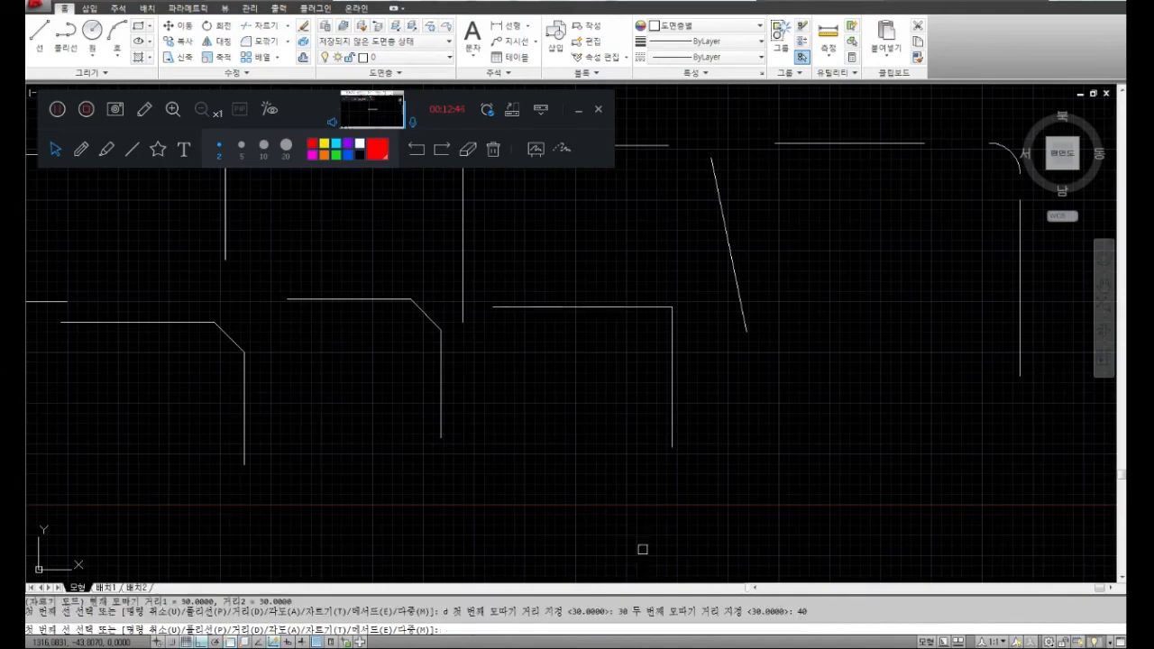
click(635, 306)
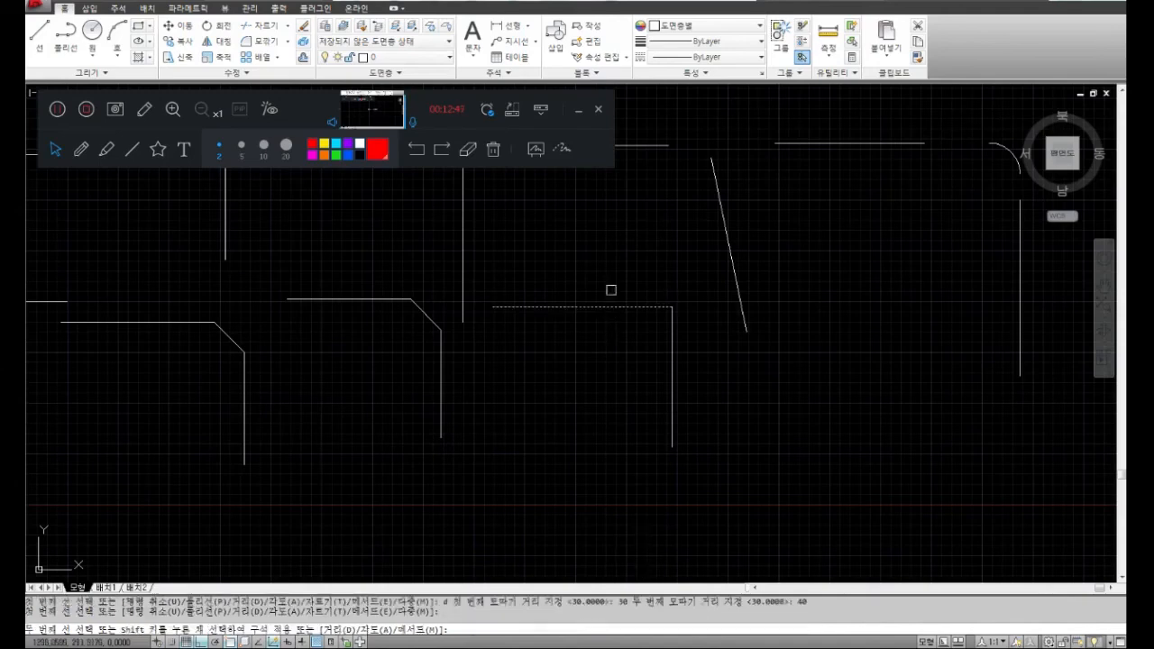
click(673, 371)
scroll(677, 304, up, 4)
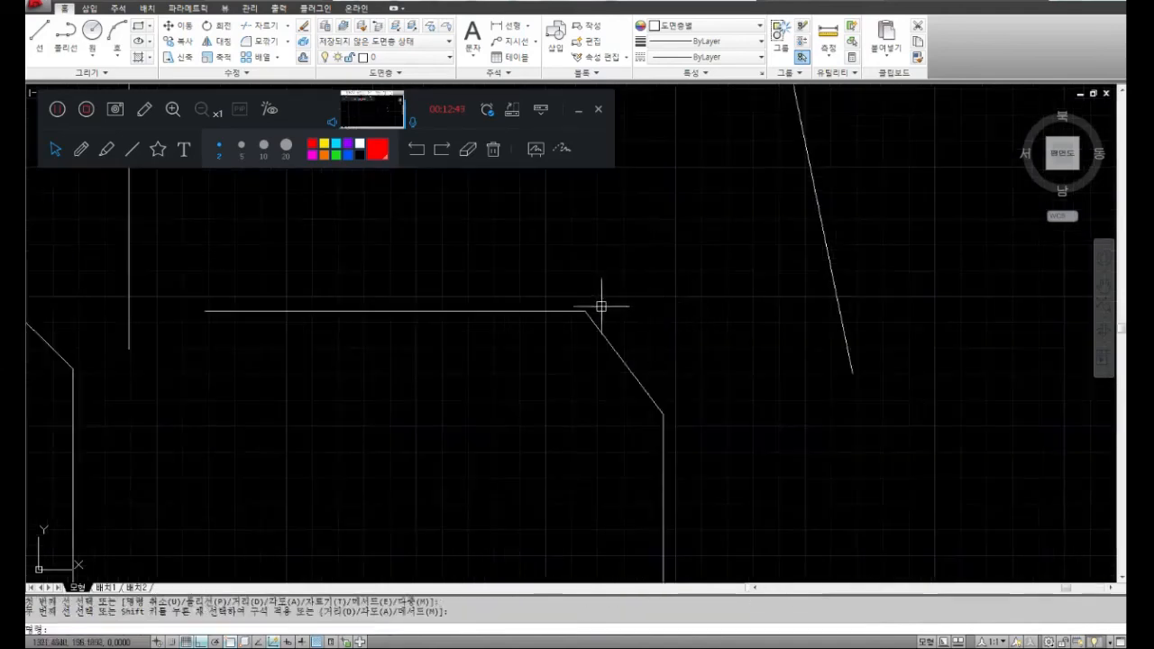
scroll(668, 411, down, 3)
scroll(609, 378, up, 3)
Restart Chamfer, circle the Angle (A) option in its prompt with the red pen, and cancel the command.
key(Return)
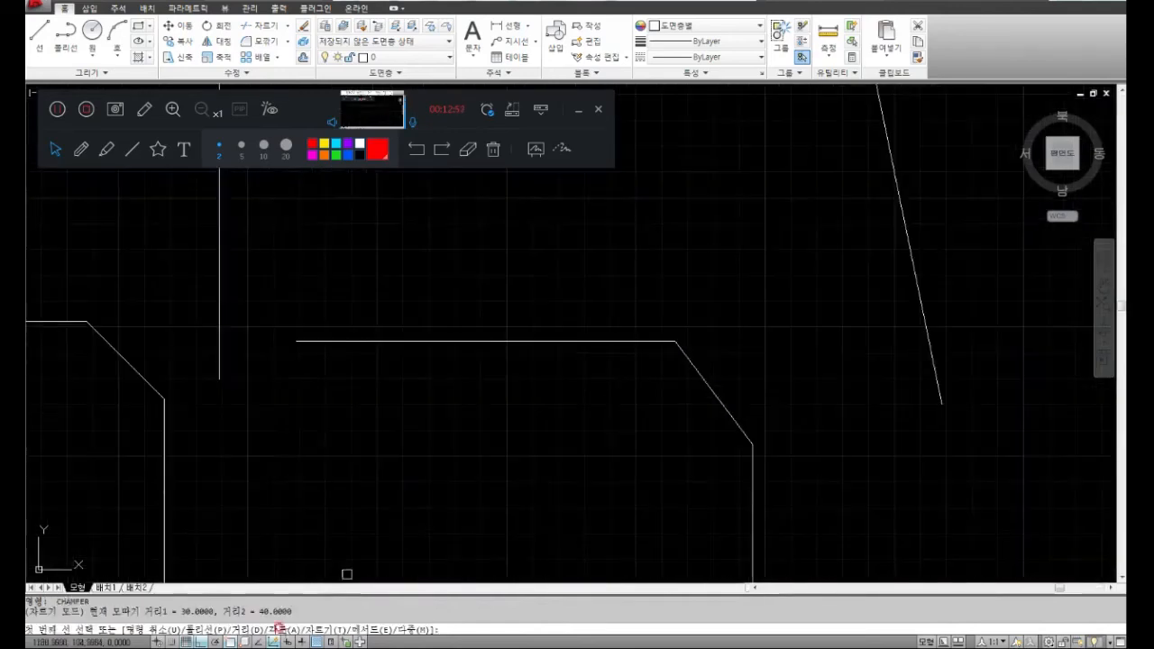
click(80, 149)
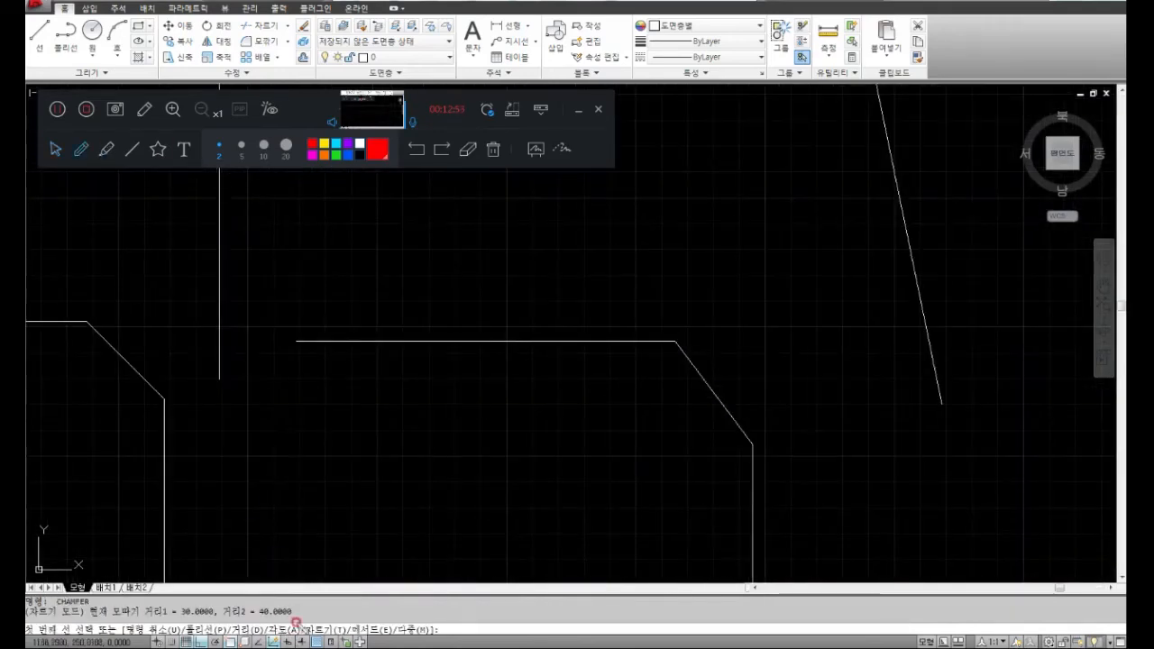
click(59, 159)
middle_drag(645, 341, 554, 323)
key(Escape)
Chamfer the horizontal line with the vertical line by the Angle option (a), using a length of 40 and an angle of 10.
key(Return)
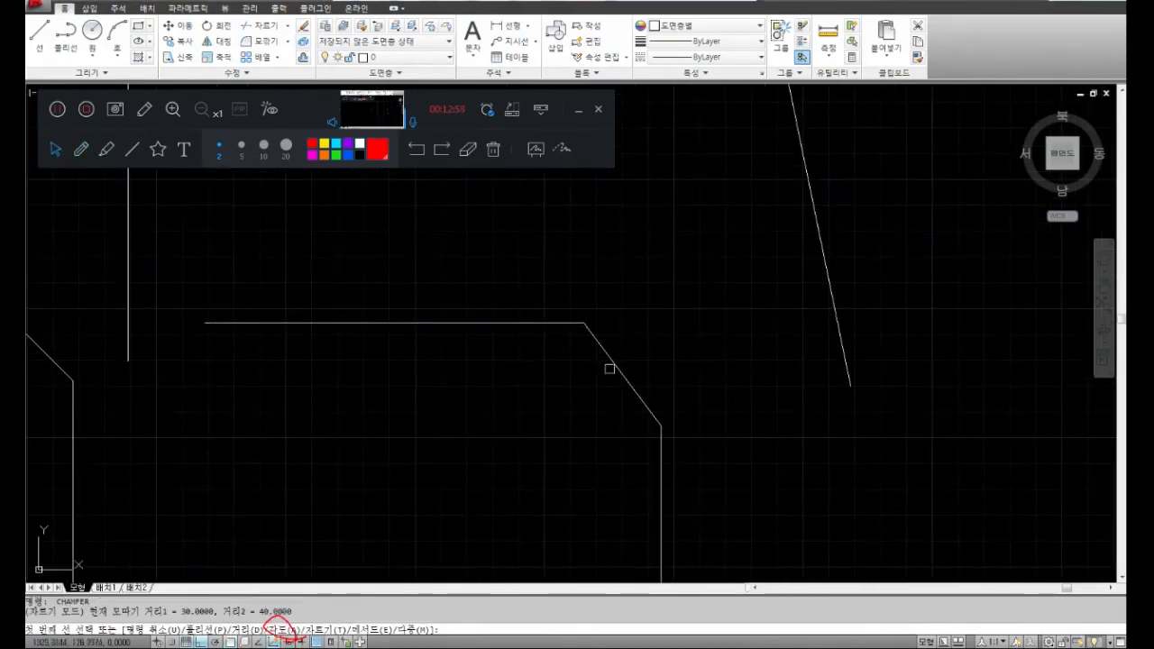
key(Return)
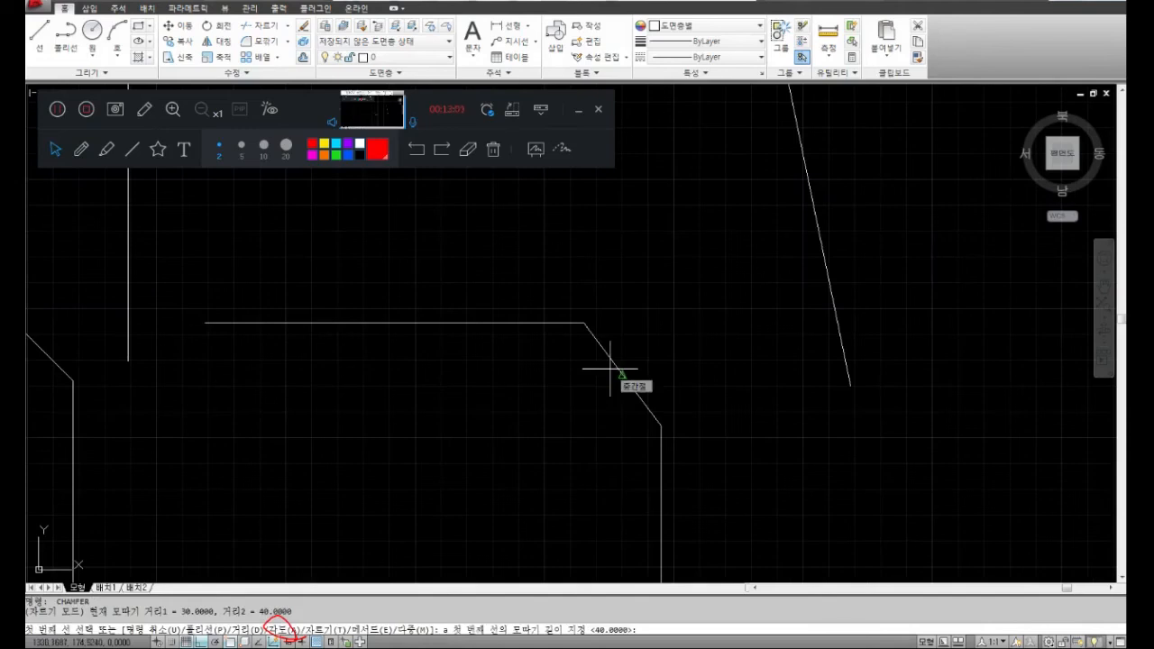
key(Return)
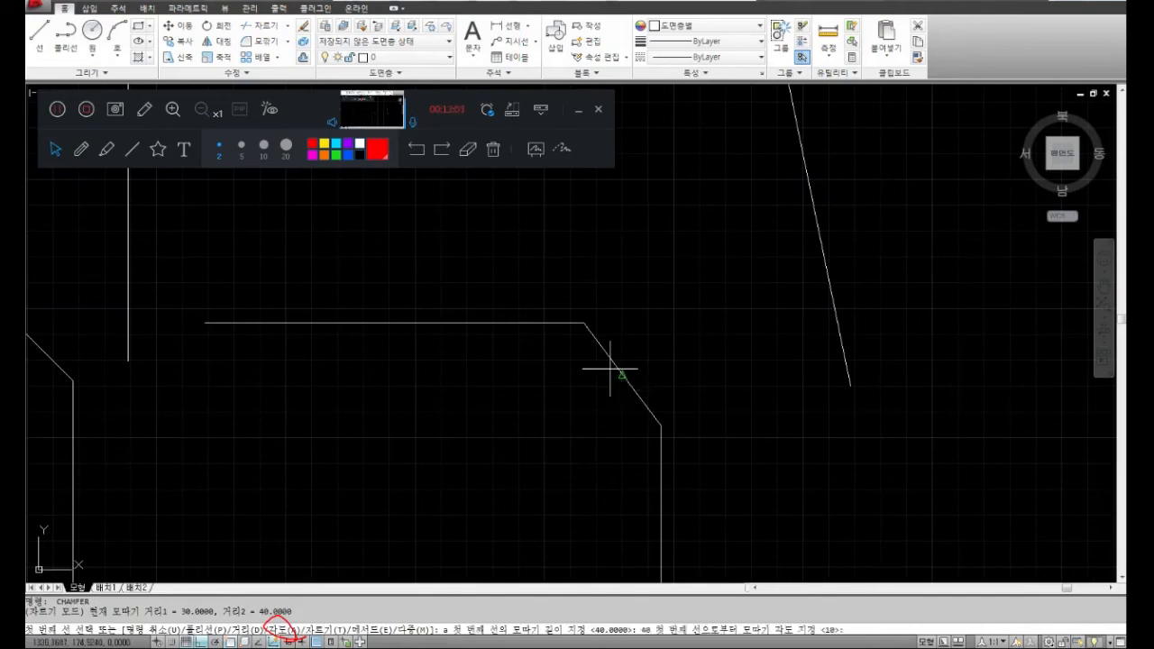
key(Return)
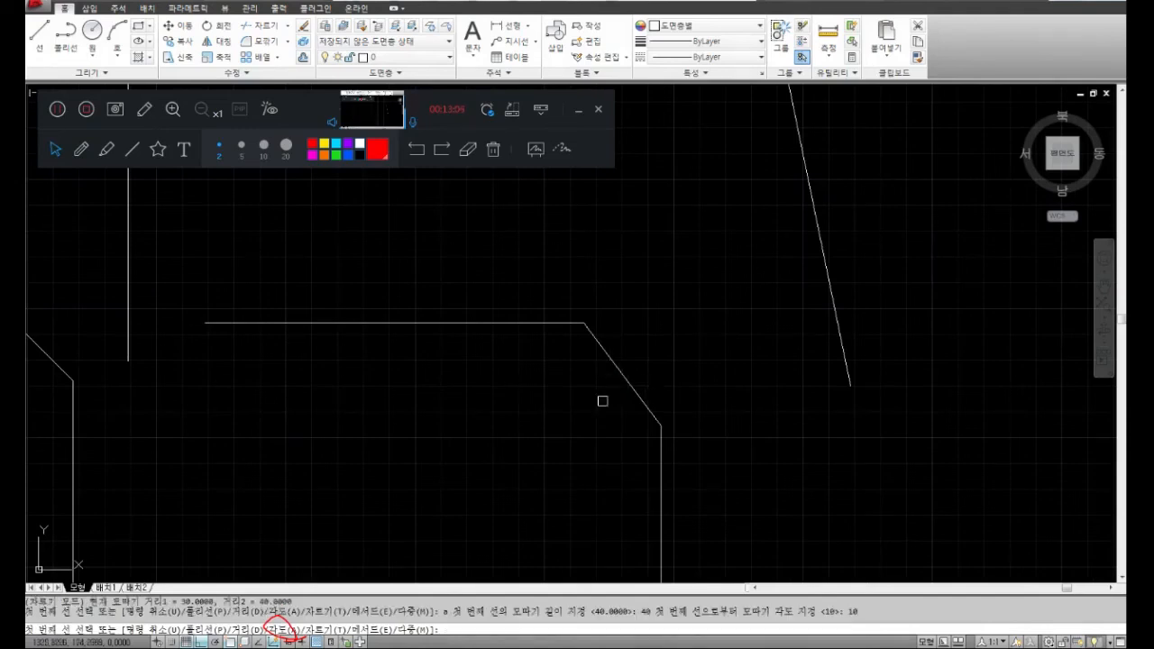
click(513, 320)
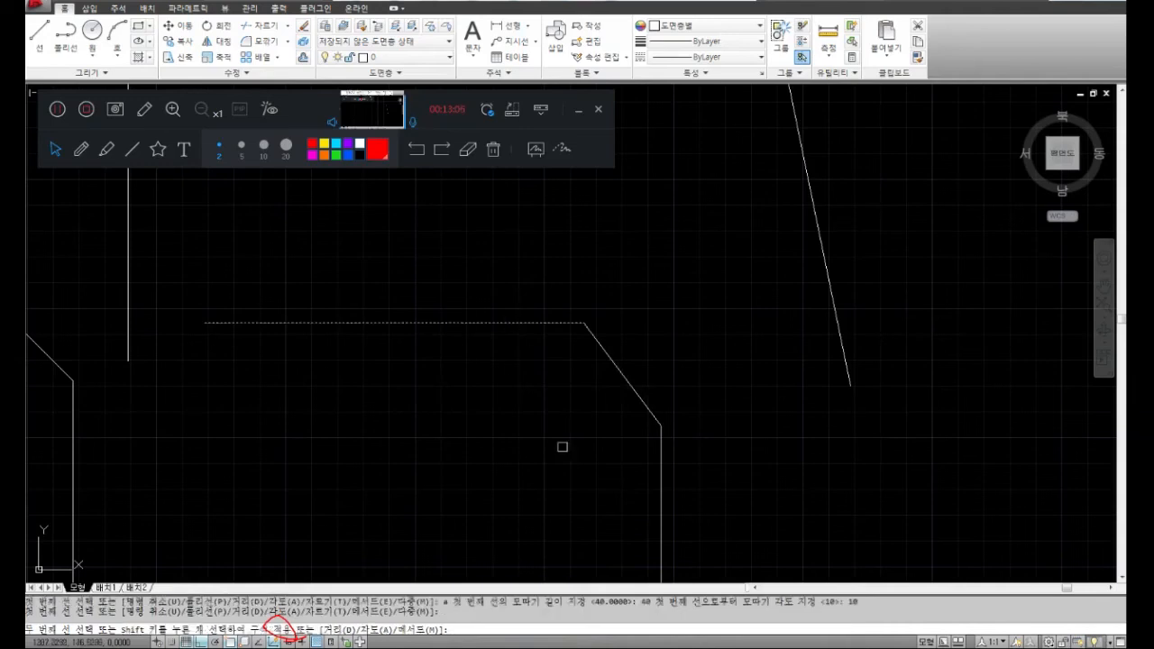
click(655, 477)
Mark the angled chamfer with a red 40 length dimension and a 10° angle annotation.
scroll(618, 297, up, 4)
click(82, 149)
drag(442, 340, 717, 340)
mouse_move(639, 346)
mouse_down()
mouse_move(631, 380)
mouse_move(659, 348)
mouse_move(660, 358)
mouse_move(727, 362)
mouse_move(724, 377)
mouse_move(777, 390)
mouse_up()
drag(828, 355, 830, 358)
drag(701, 293, 702, 395)
drag(692, 322, 643, 309)
mouse_move(552, 290)
mouse_down()
mouse_move(567, 303)
mouse_move(584, 289)
mouse_up()
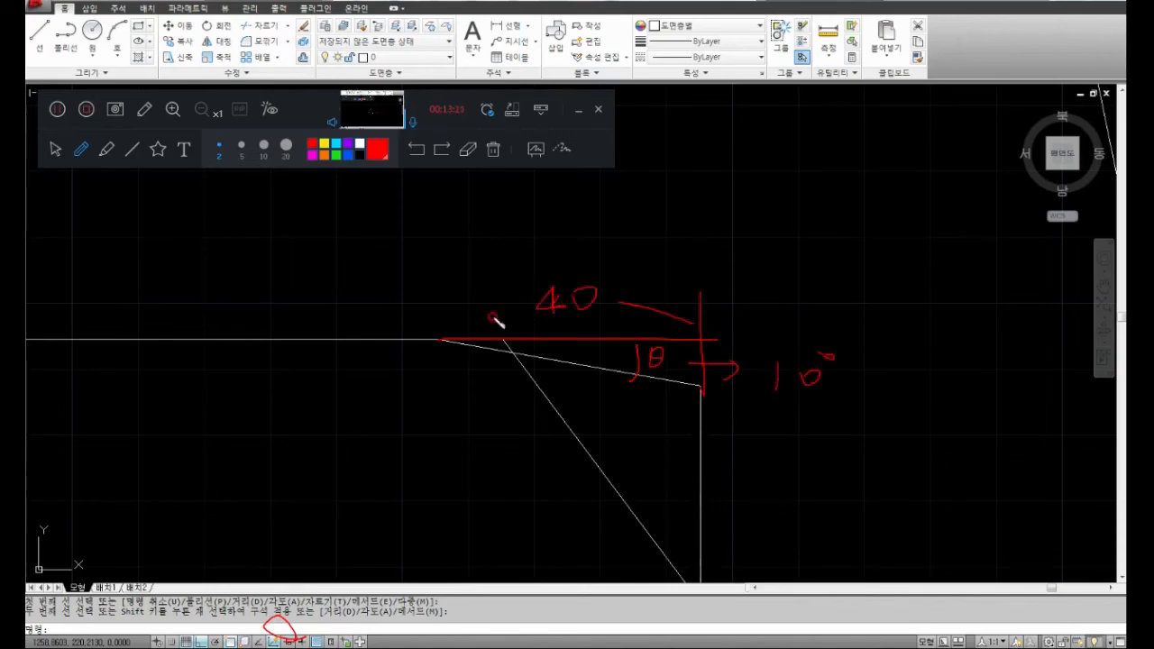
drag(443, 339, 523, 304)
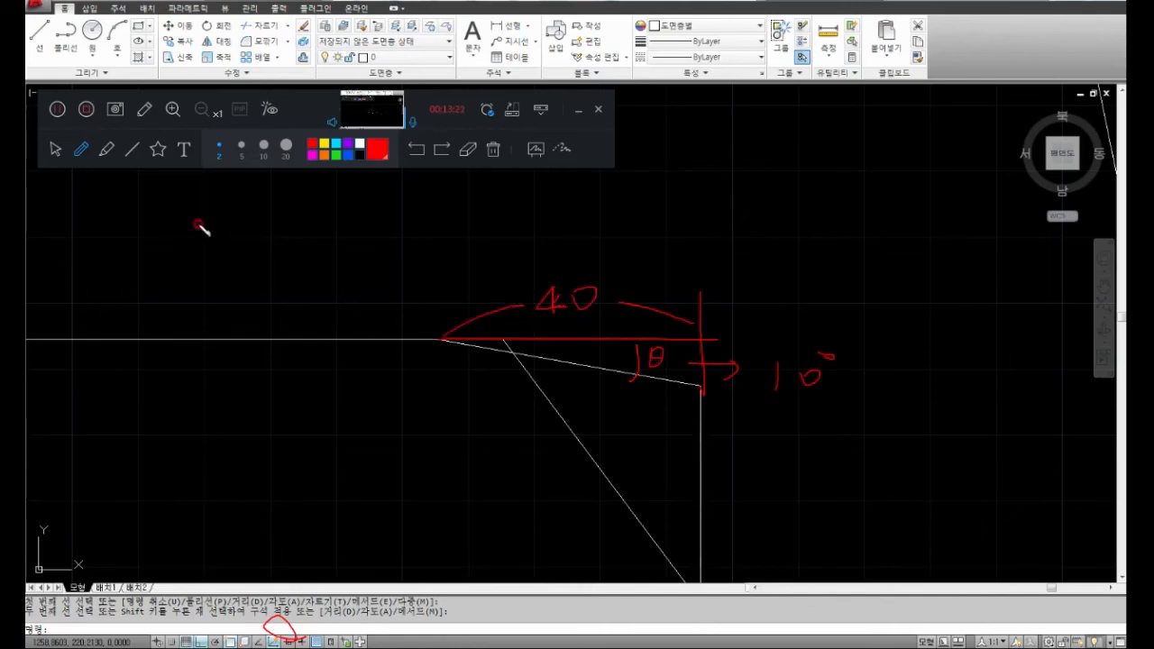
Erase the red 40 and 10° annotations around the angled chamfer.
click(50, 151)
drag(388, 229, 914, 451)
key(Escape)
key(Escape)
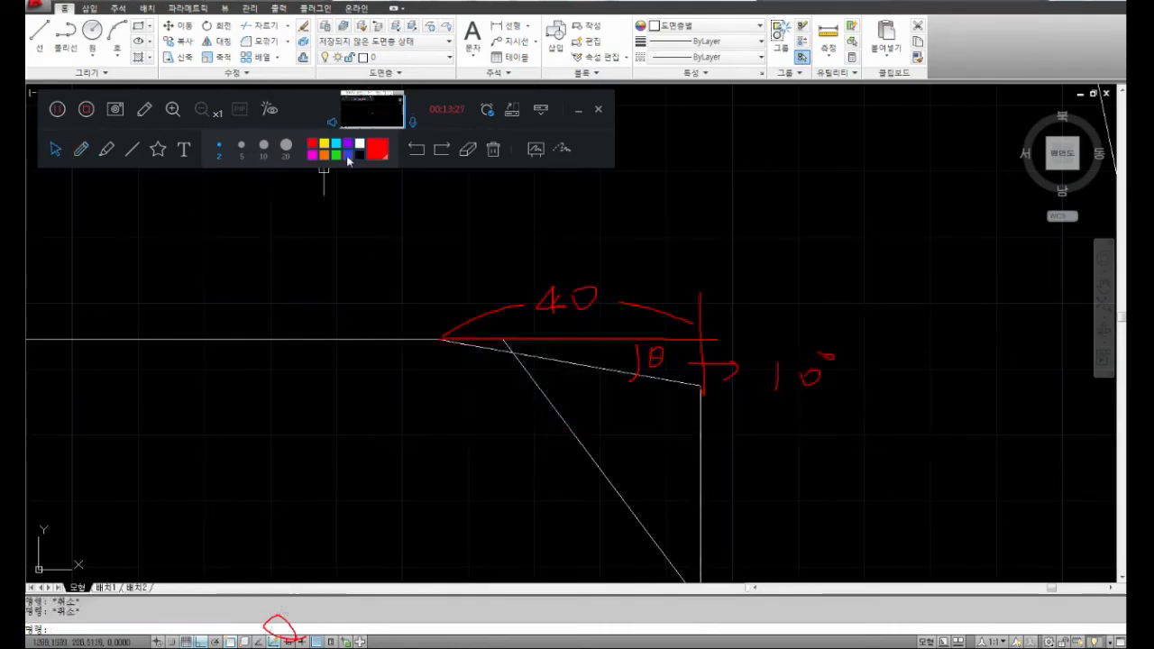
click(467, 148)
mouse_move(562, 269)
mouse_down()
mouse_move(686, 324)
mouse_move(842, 337)
mouse_move(621, 345)
mouse_move(698, 372)
mouse_move(479, 307)
mouse_move(448, 338)
mouse_up()
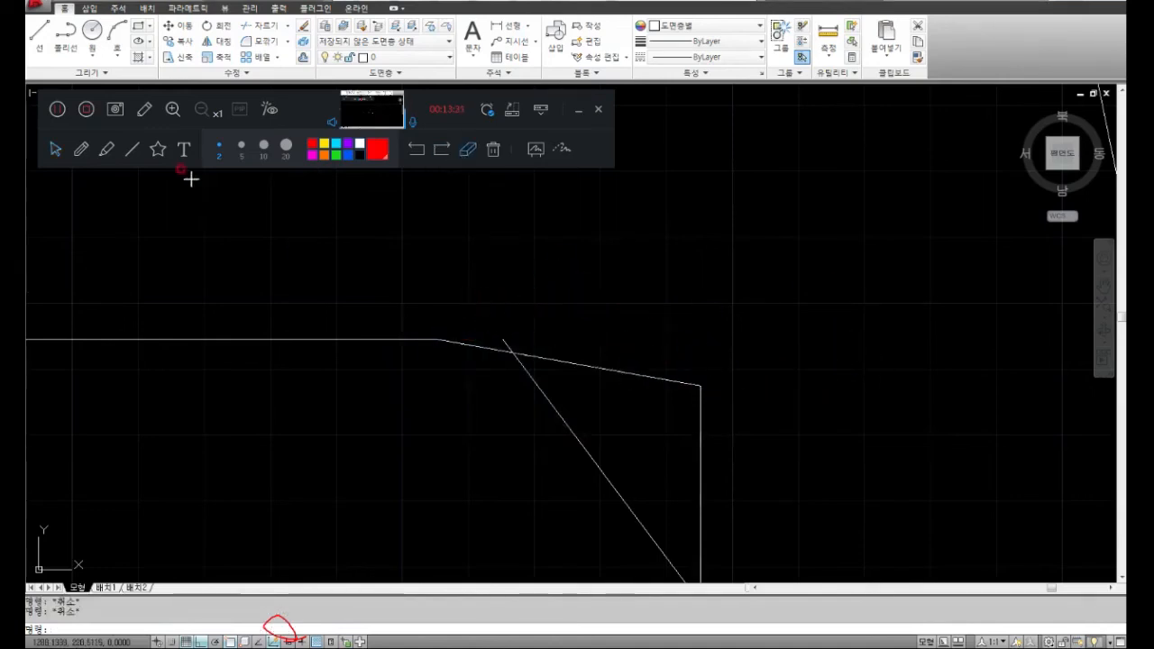
Handwrite a red summary note reading "chamfer : D," with "D1, D2" and "D, A" listed below it.
mouse_move(265, 231)
mouse_down()
mouse_move(286, 219)
mouse_move(345, 245)
mouse_move(361, 270)
mouse_move(386, 273)
mouse_move(475, 224)
mouse_move(433, 255)
mouse_move(570, 255)
mouse_up()
click(629, 253)
click(631, 275)
drag(731, 217, 742, 296)
mouse_move(868, 259)
mouse_down()
mouse_move(879, 231)
mouse_move(868, 270)
mouse_up()
mouse_move(752, 337)
mouse_down()
mouse_move(759, 382)
mouse_move(799, 377)
mouse_up()
click(839, 378)
drag(881, 336, 881, 370)
mouse_move(882, 334)
mouse_down()
mouse_move(887, 369)
mouse_move(942, 379)
mouse_up()
mouse_move(764, 438)
mouse_down()
mouse_move(766, 487)
mouse_move(819, 480)
mouse_up()
mouse_move(876, 428)
mouse_down()
mouse_move(864, 480)
mouse_move(892, 472)
mouse_up()
drag(862, 462, 889, 459)
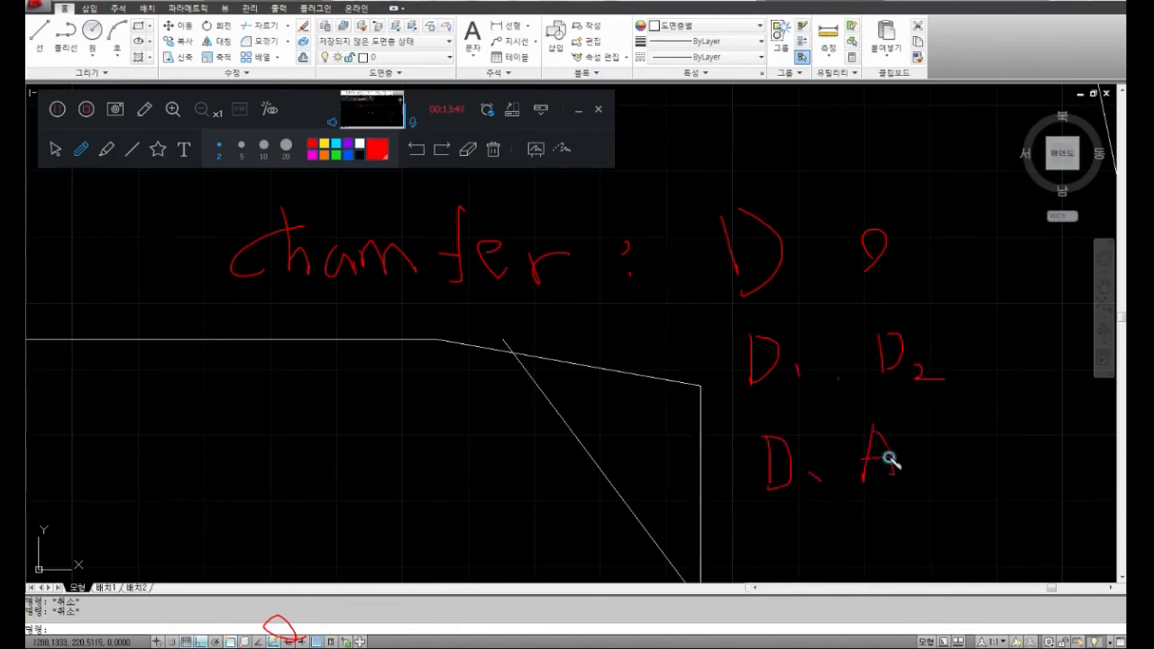
Mark up the chamfer summary with red circles and underlines around its distance and angle options, and clear the pen marks.
mouse_move(945, 483)
mouse_down()
mouse_move(335, 433)
mouse_move(626, 207)
mouse_move(907, 510)
mouse_up()
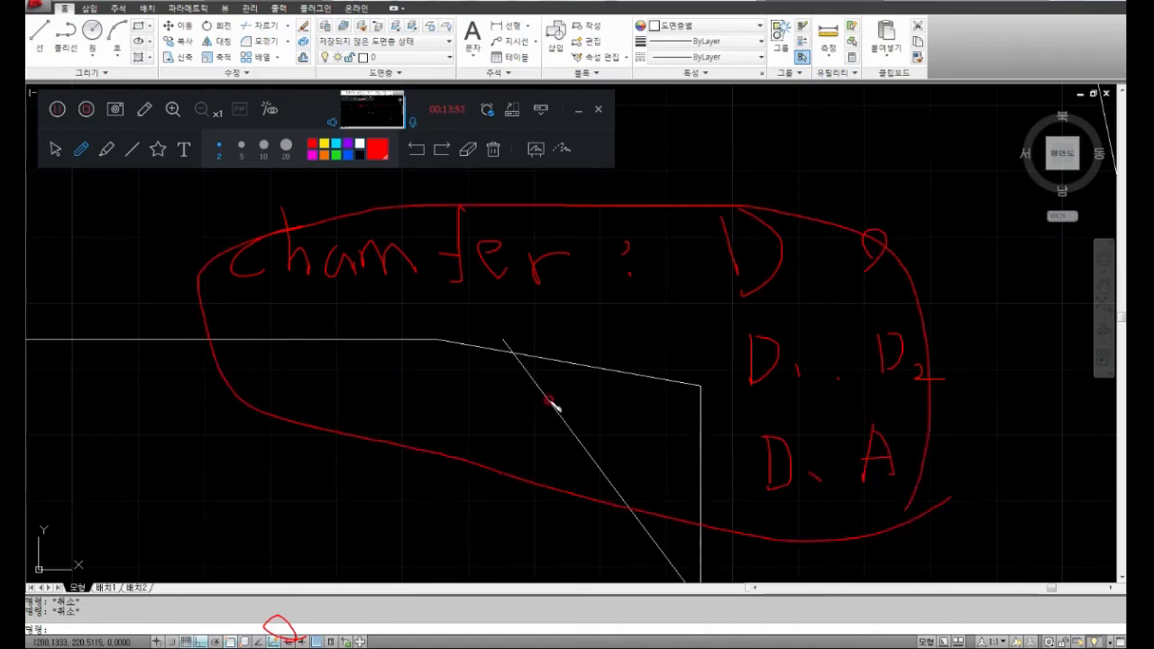
drag(708, 309, 820, 314)
drag(722, 422, 888, 420)
mouse_move(910, 530)
mouse_down()
mouse_move(665, 337)
mouse_move(898, 484)
mouse_up()
mouse_move(841, 288)
mouse_down()
mouse_move(902, 291)
mouse_move(846, 308)
mouse_up()
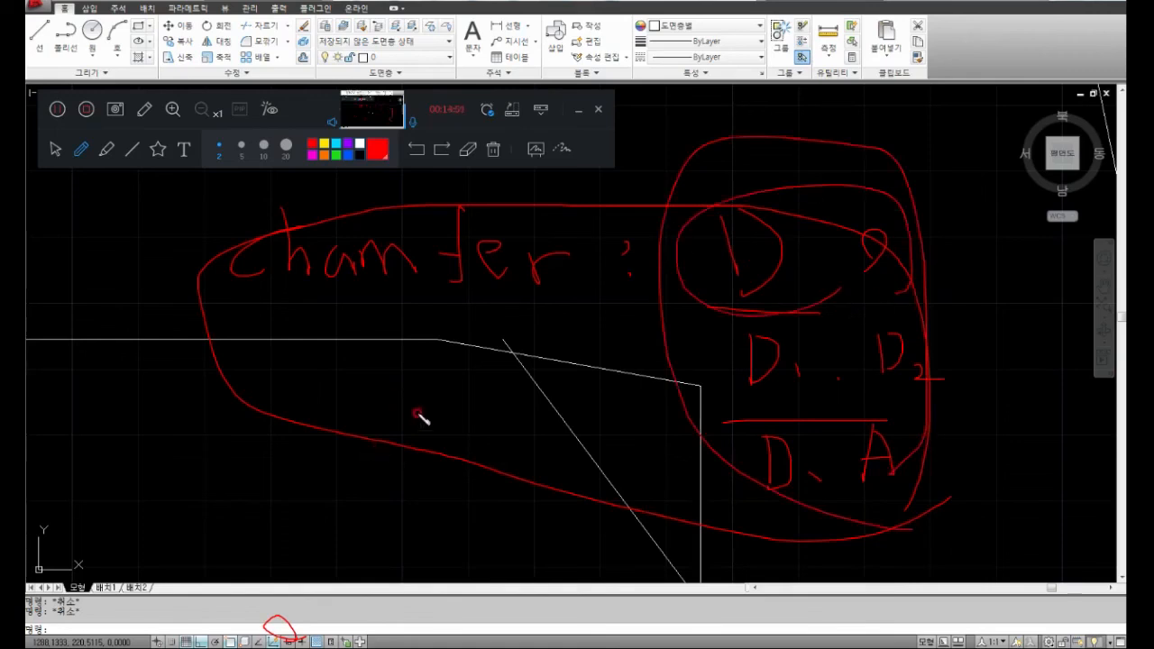
mouse_move(420, 368)
mouse_down()
mouse_move(424, 424)
mouse_move(466, 420)
mouse_move(437, 422)
mouse_up()
drag(444, 364, 471, 362)
mouse_move(451, 467)
mouse_down()
mouse_move(478, 463)
mouse_move(587, 507)
mouse_up()
mouse_move(293, 246)
mouse_down()
mouse_move(765, 237)
mouse_move(910, 317)
mouse_move(382, 382)
mouse_move(264, 245)
mouse_move(296, 332)
mouse_up()
click(55, 149)
Handwrite the red note "Undo ⇒ Ctrl+Z" across the practice lines.
scroll(425, 348, down, 4)
middle_drag(587, 412, 490, 430)
scroll(552, 409, up, 3)
middle_drag(515, 384, 548, 389)
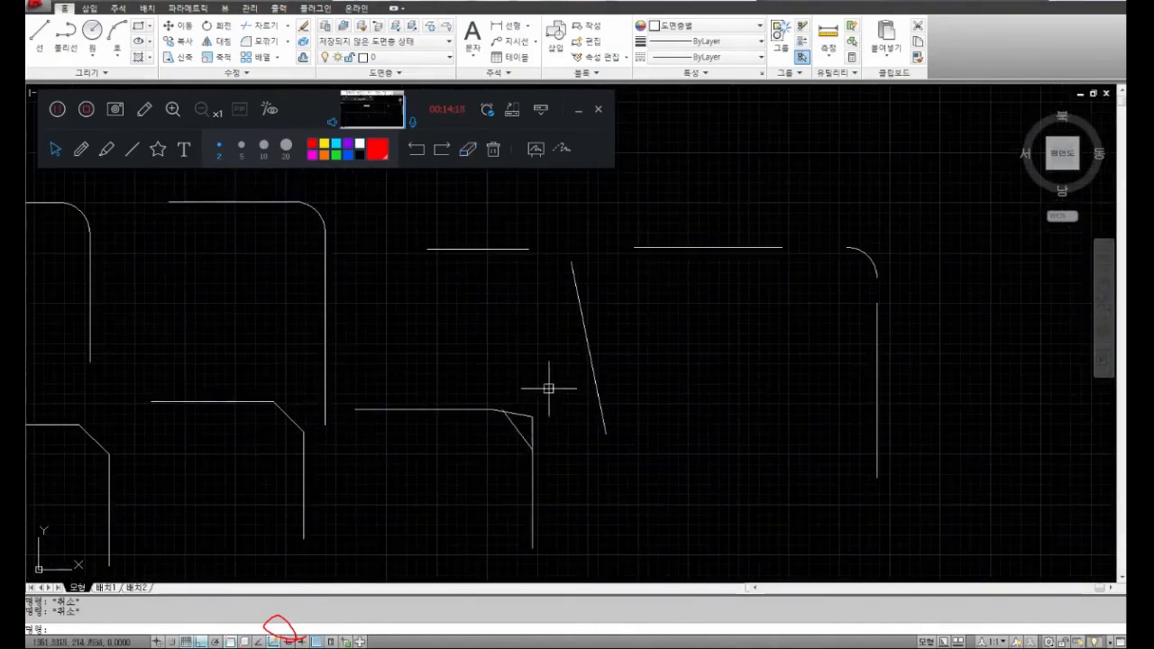
click(81, 149)
drag(486, 262, 528, 293)
mouse_move(552, 276)
mouse_down()
mouse_move(552, 291)
mouse_move(604, 331)
mouse_up()
mouse_move(648, 223)
mouse_down()
mouse_move(638, 297)
mouse_move(664, 308)
mouse_up()
mouse_move(677, 285)
mouse_down()
mouse_move(704, 316)
mouse_move(730, 285)
mouse_move(826, 278)
mouse_up()
mouse_move(781, 292)
mouse_down()
mouse_move(842, 290)
mouse_move(832, 326)
mouse_up()
mouse_move(907, 261)
mouse_down()
mouse_move(889, 304)
mouse_move(938, 279)
mouse_up()
mouse_move(929, 270)
mouse_down()
mouse_move(928, 311)
mouse_move(968, 272)
mouse_move(1026, 285)
mouse_up()
mouse_move(1010, 268)
mouse_down()
mouse_move(1015, 314)
mouse_move(974, 312)
mouse_up()
mouse_move(1046, 276)
mouse_down()
mouse_move(1063, 306)
mouse_move(1102, 303)
mouse_up()
Handwrite "Redo ⇒ " + Y" below the Undo note and circle the Ctrl parts of both shortcuts.
mouse_move(522, 397)
mouse_down()
mouse_move(520, 473)
mouse_move(558, 449)
mouse_move(615, 439)
mouse_up()
mouse_move(667, 397)
mouse_down()
mouse_move(669, 434)
mouse_move(662, 405)
mouse_move(672, 397)
mouse_up()
mouse_move(757, 394)
mouse_down()
mouse_move(873, 383)
mouse_move(856, 405)
mouse_move(876, 406)
mouse_up()
drag(944, 386, 944, 408)
drag(1020, 372, 1022, 397)
drag(1003, 385, 1063, 392)
drag(1072, 372, 1031, 458)
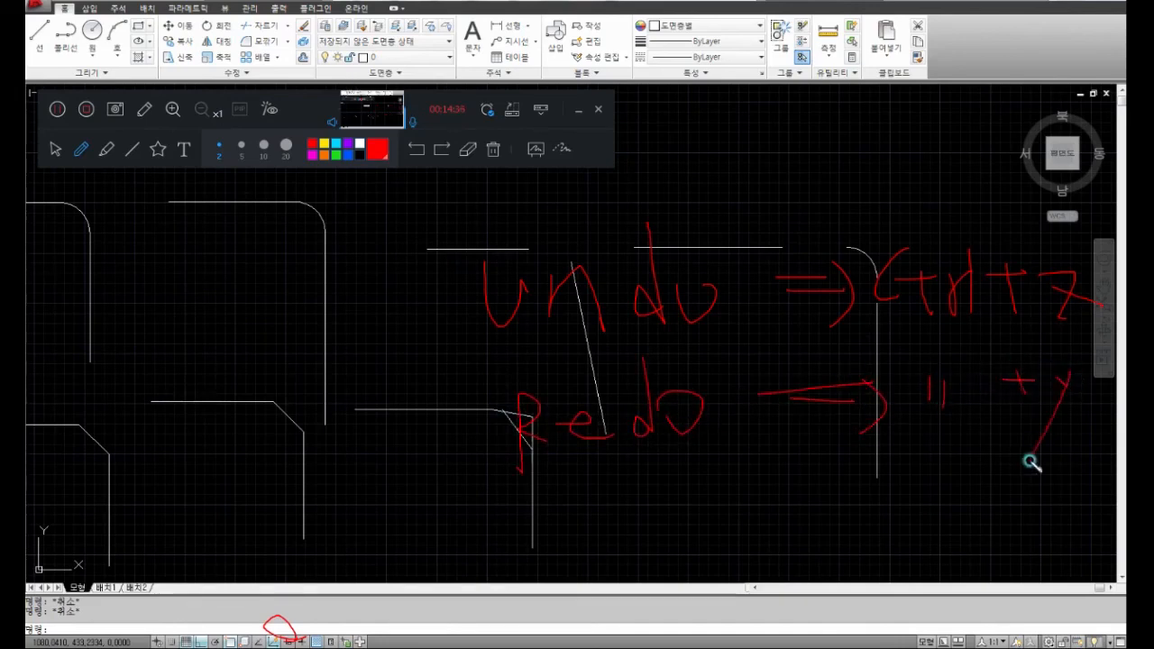
mouse_move(1035, 338)
mouse_down()
mouse_move(1087, 270)
mouse_move(1091, 335)
mouse_up()
mouse_move(1019, 336)
mouse_down()
mouse_move(982, 457)
mouse_move(1017, 338)
mouse_up()
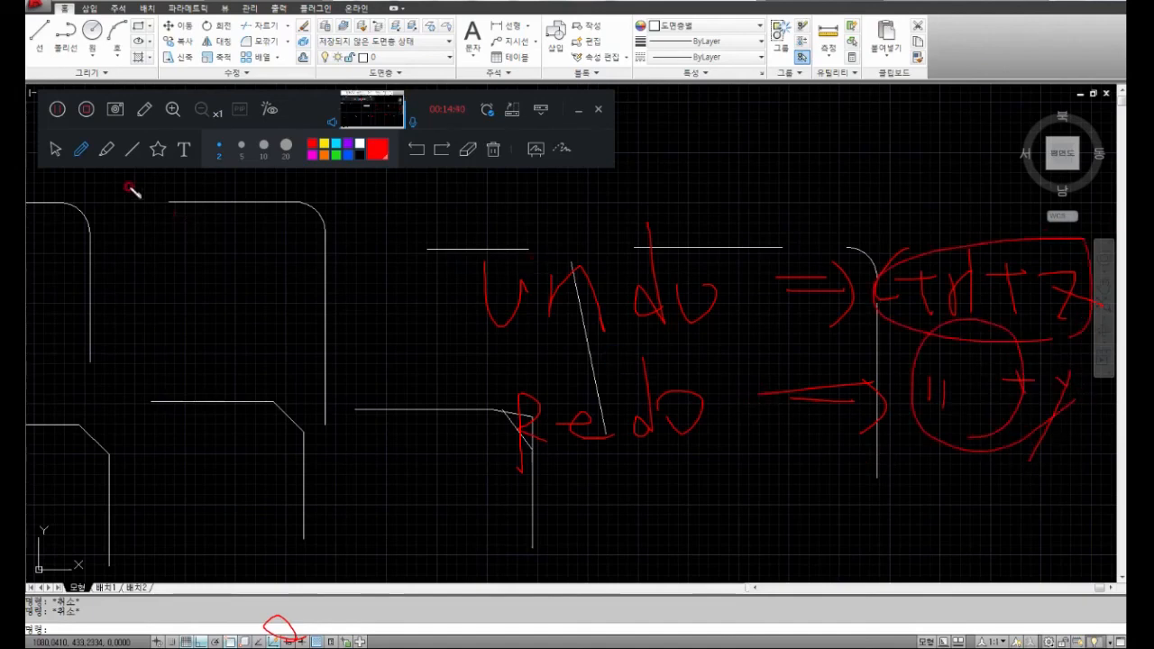
Erase the red Undo and Redo notes from the drawing area.
click(467, 151)
mouse_move(513, 301)
mouse_down()
mouse_move(883, 312)
mouse_move(1085, 303)
mouse_up()
mouse_move(1051, 369)
mouse_down()
mouse_move(1018, 391)
mouse_move(997, 253)
mouse_move(908, 407)
mouse_move(892, 407)
mouse_move(845, 370)
mouse_move(811, 250)
mouse_move(622, 407)
mouse_move(534, 440)
mouse_move(514, 320)
mouse_move(364, 260)
mouse_up()
click(52, 149)
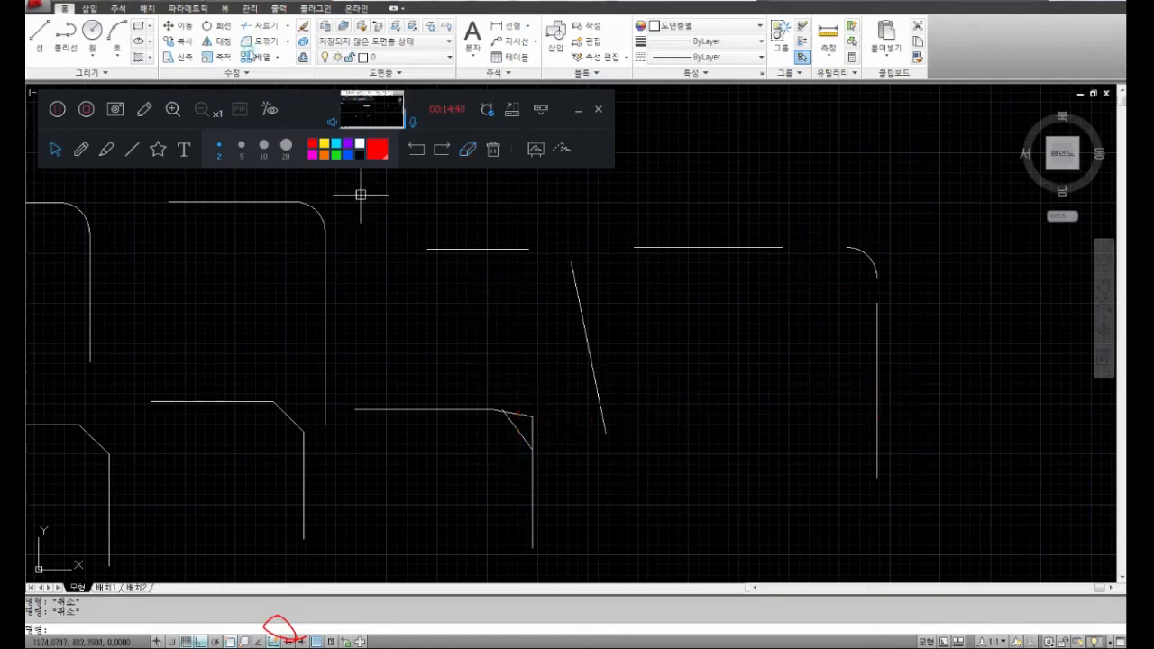
Draw a four-segment stepped line running right across the slanted line, down, right, and down.
click(40, 33)
click(424, 312)
click(692, 312)
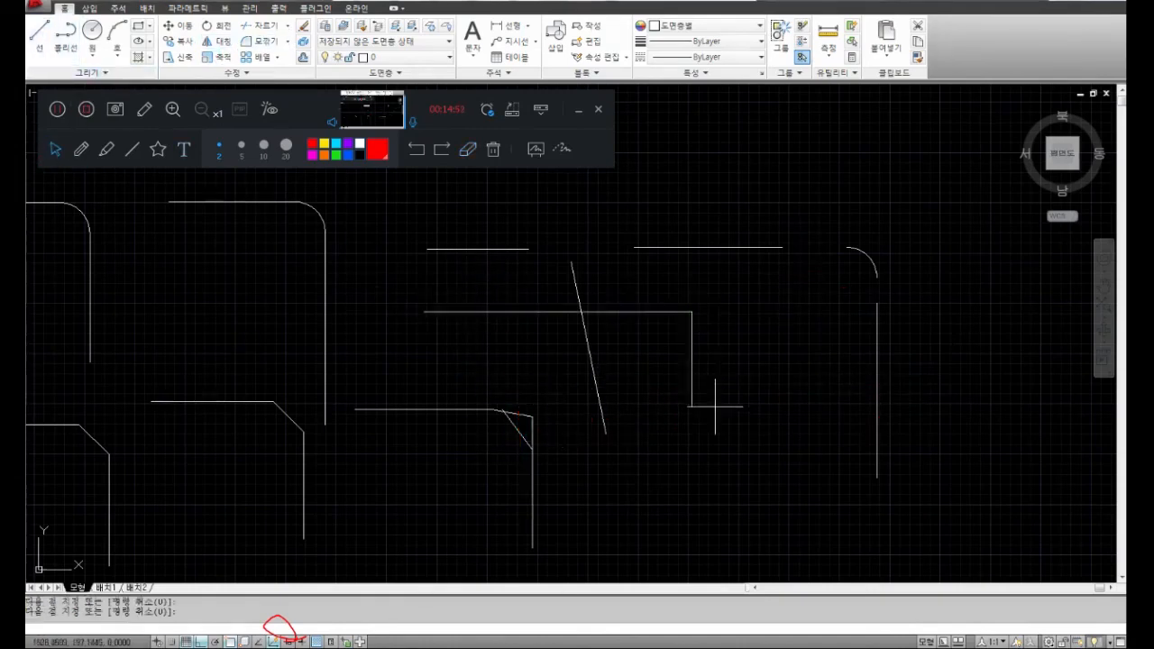
click(692, 407)
click(862, 406)
click(861, 478)
key(Return)
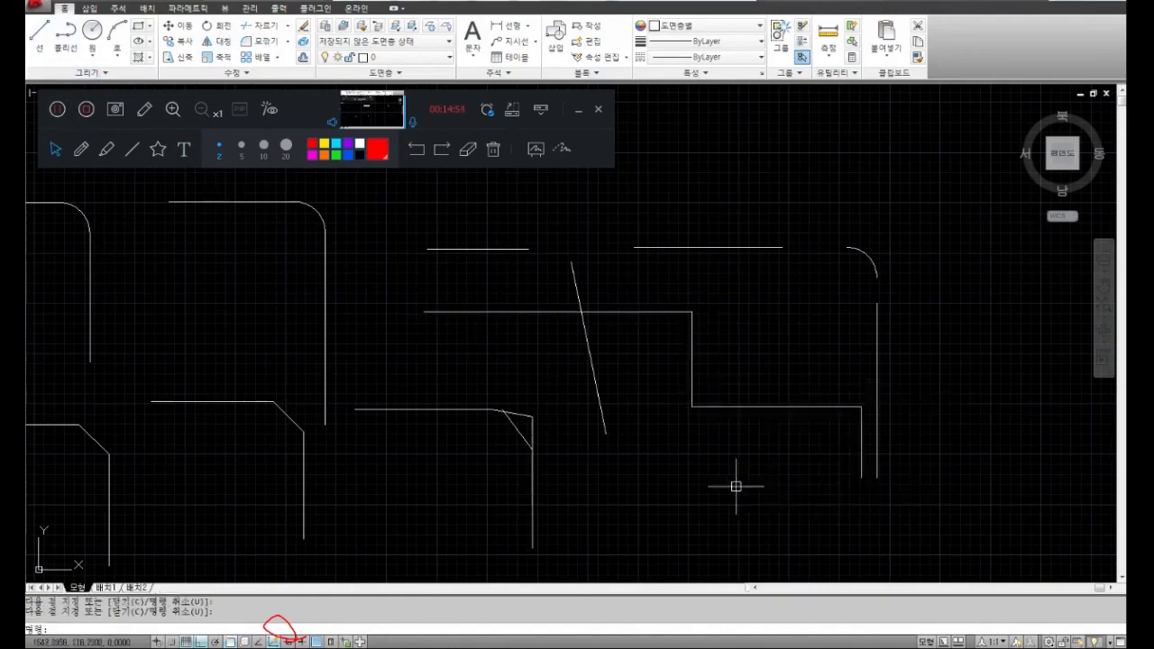
Undo the stepped line and the preceding pan and zoom.
key(ctrl+z)
key(ctrl+z)
key(ctrl+z)
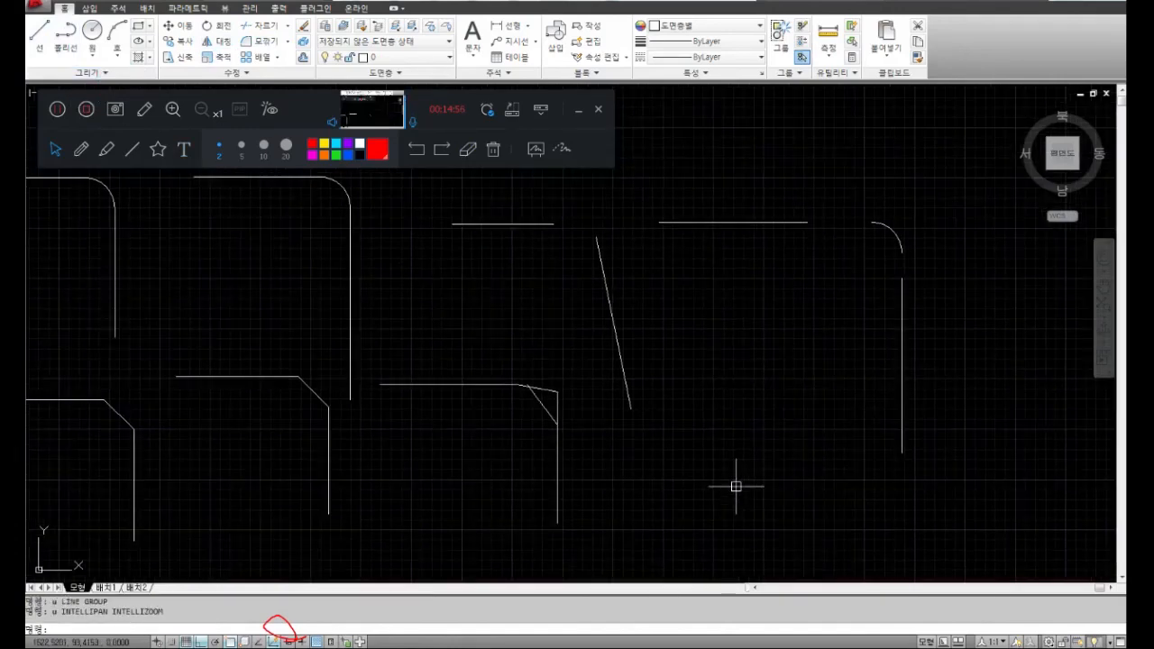
Undo one more view change and restore it with the redo command.
key(Return)
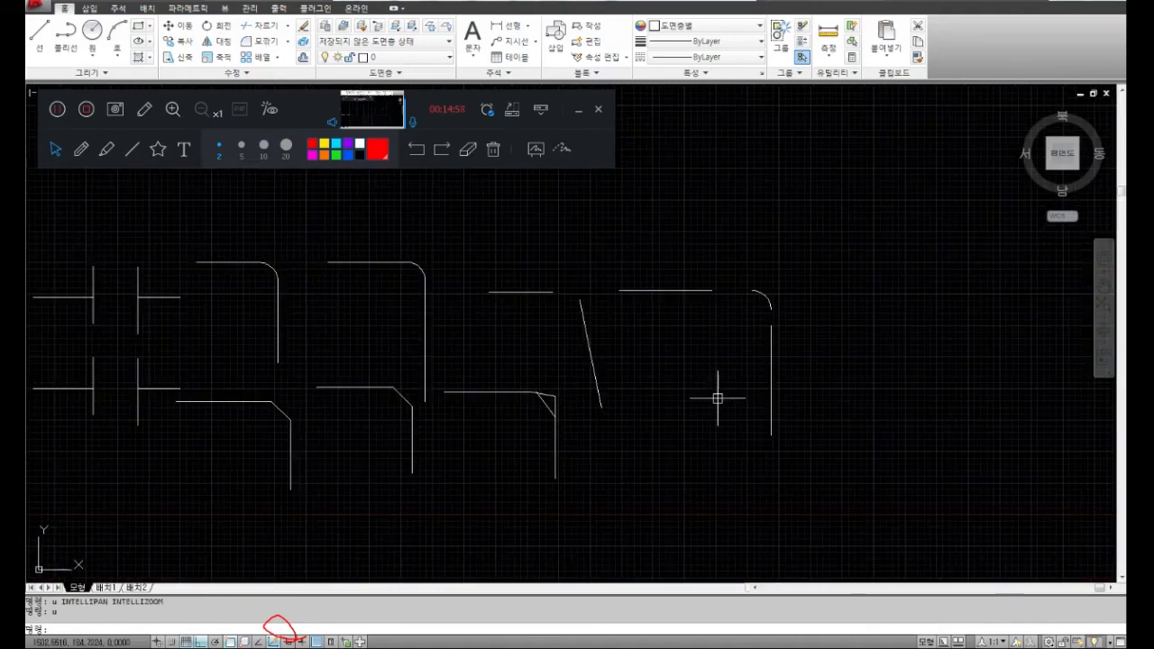
text(redo)
key(Return)
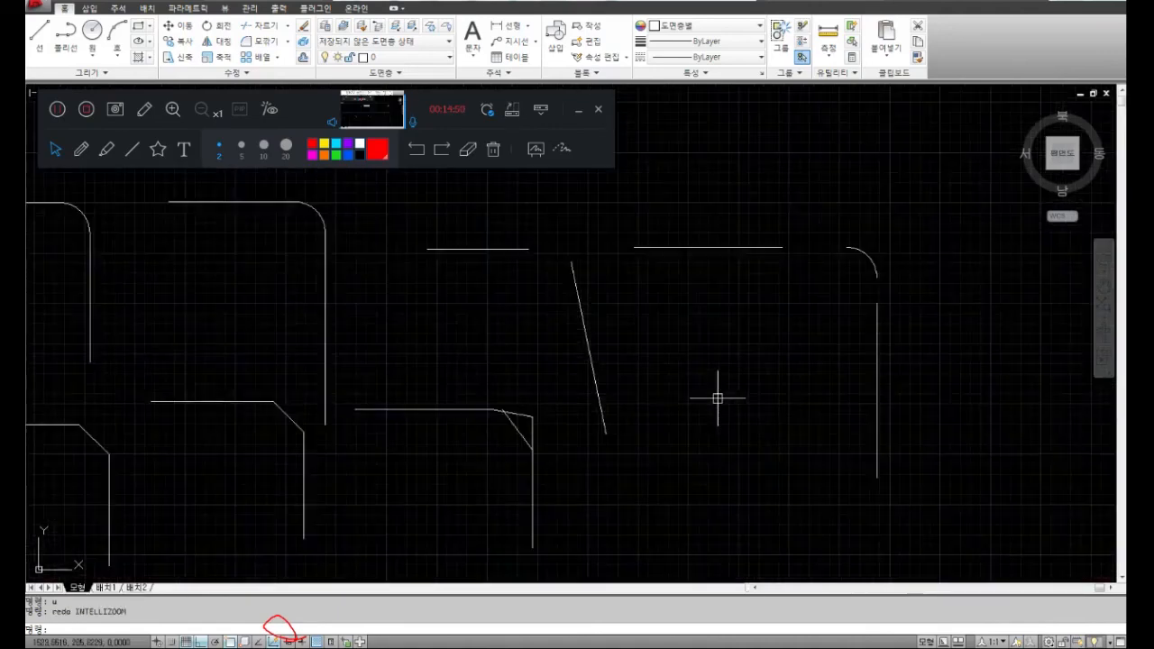
Try the redo command once more, and undo the last three commands.
text(redo)
key(Return)
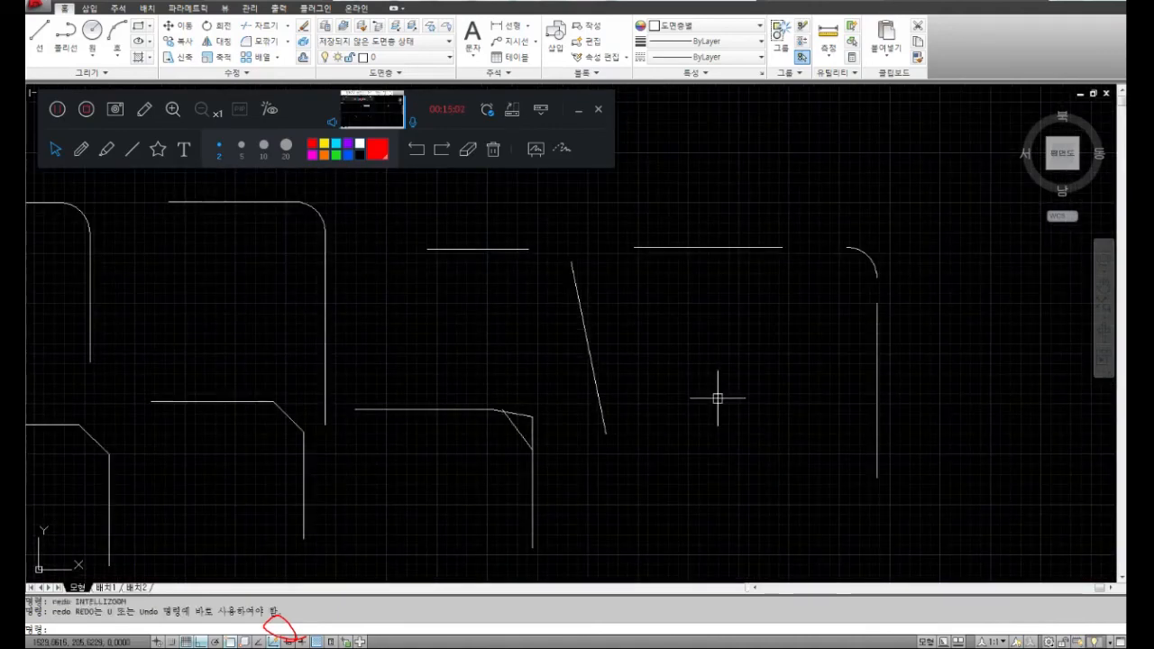
key(ctrl+z)
key(ctrl+z)
key(ctrl+z)
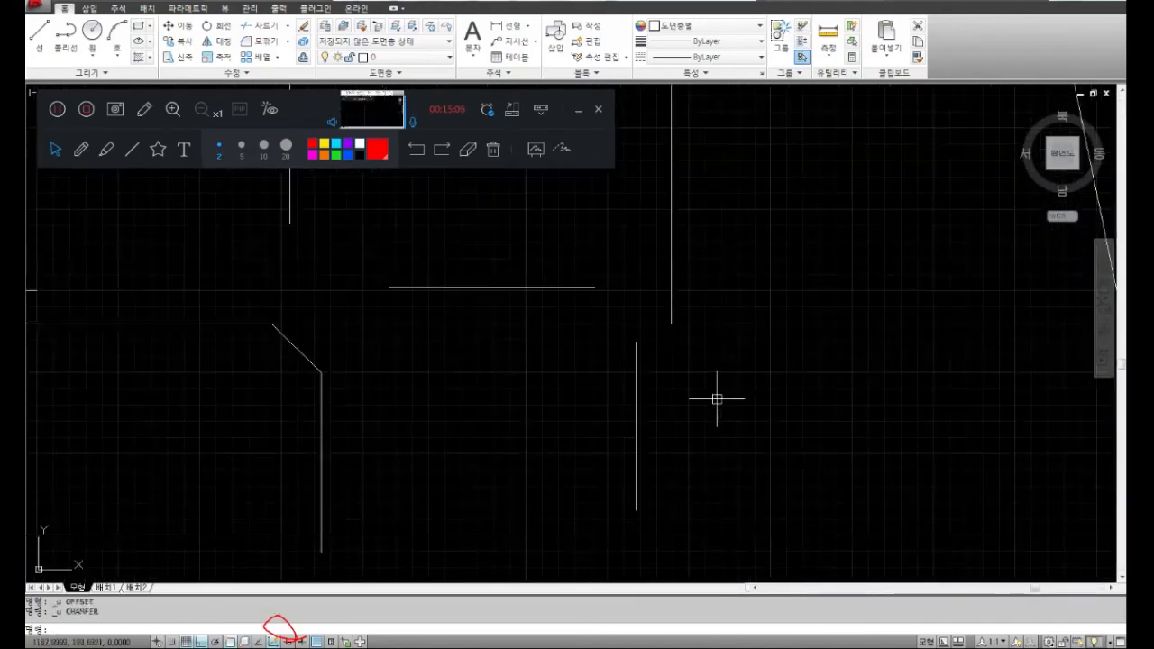
Redo the undone commands until the stepped line is back in the drawing.
key(ctrl+y)
key(ctrl+y)
key(ctrl+y)
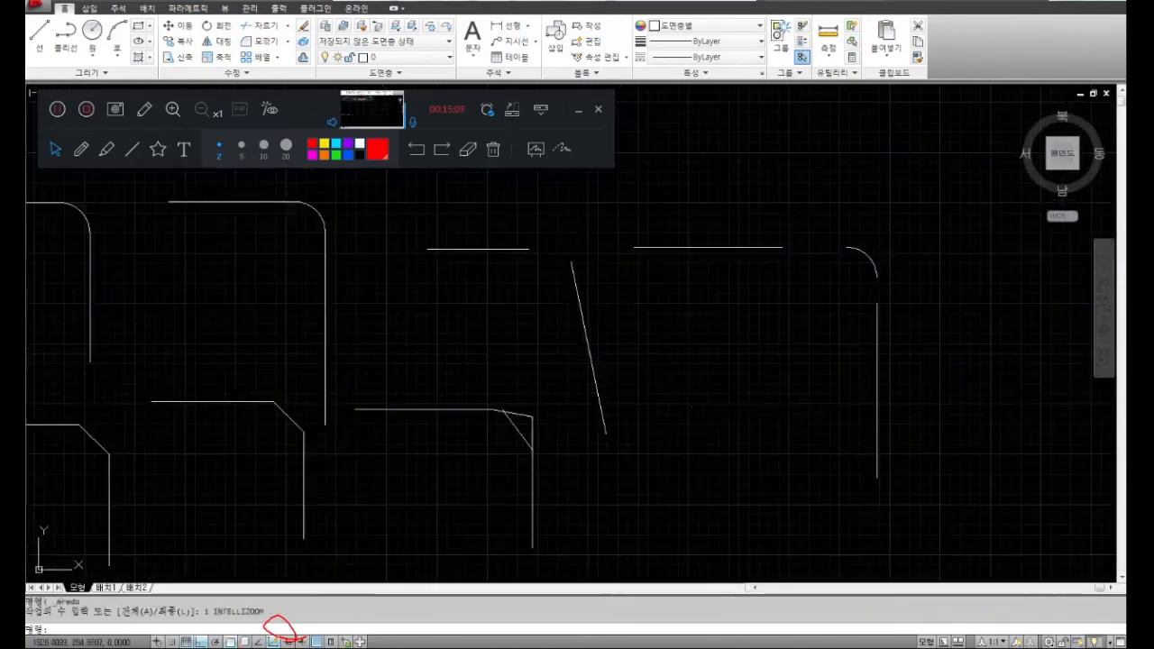
scroll(717, 398, down, 4)
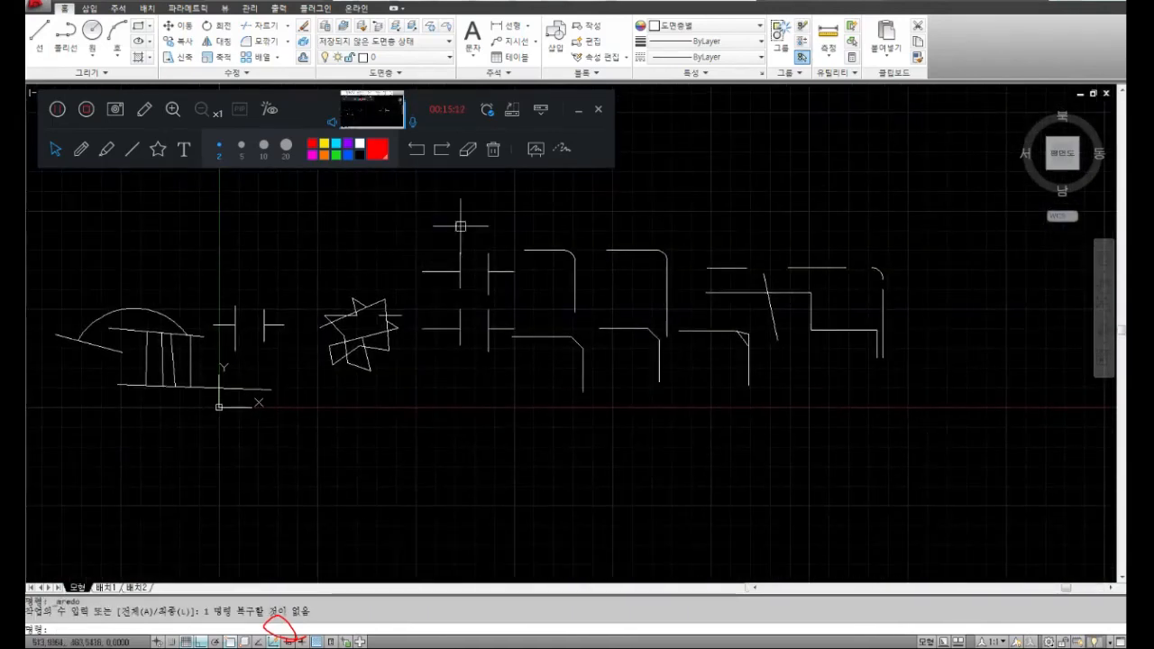
click(358, 254)
key(Escape)
key(Escape)
Handwrite the red notes Copy, Move, Rotate and Scale in a row in the empty area above the practice lines.
middle_drag(470, 368, 429, 467)
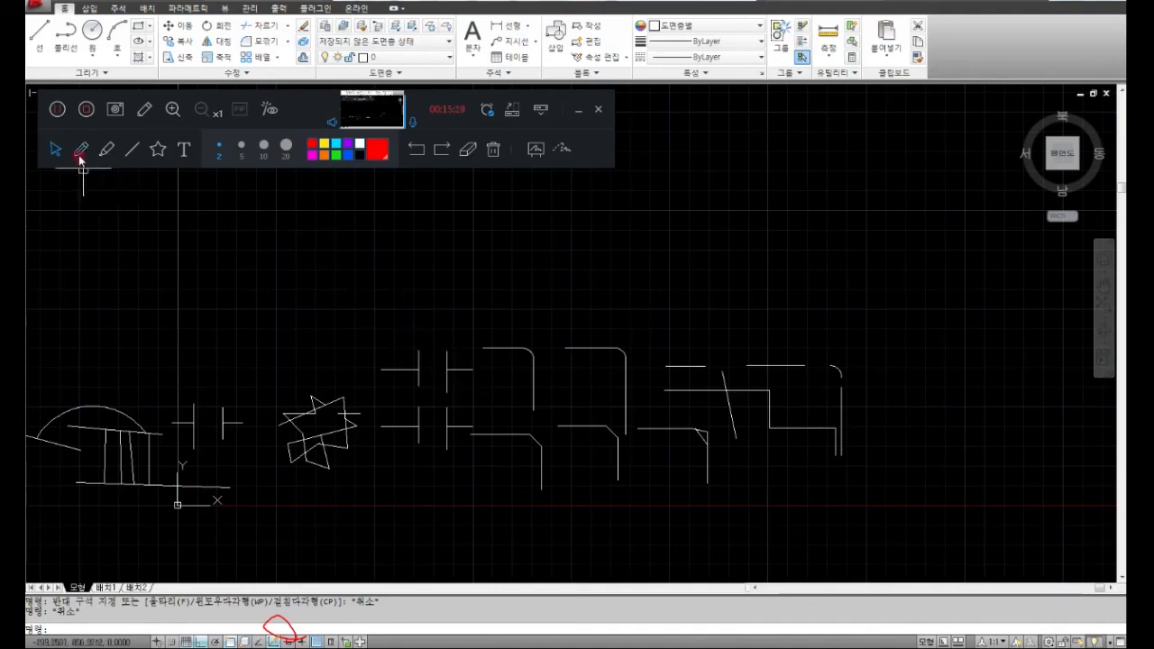
mouse_move(330, 270)
middle_down()
mouse_move(454, 312)
mouse_move(319, 301)
mouse_move(334, 322)
middle_up()
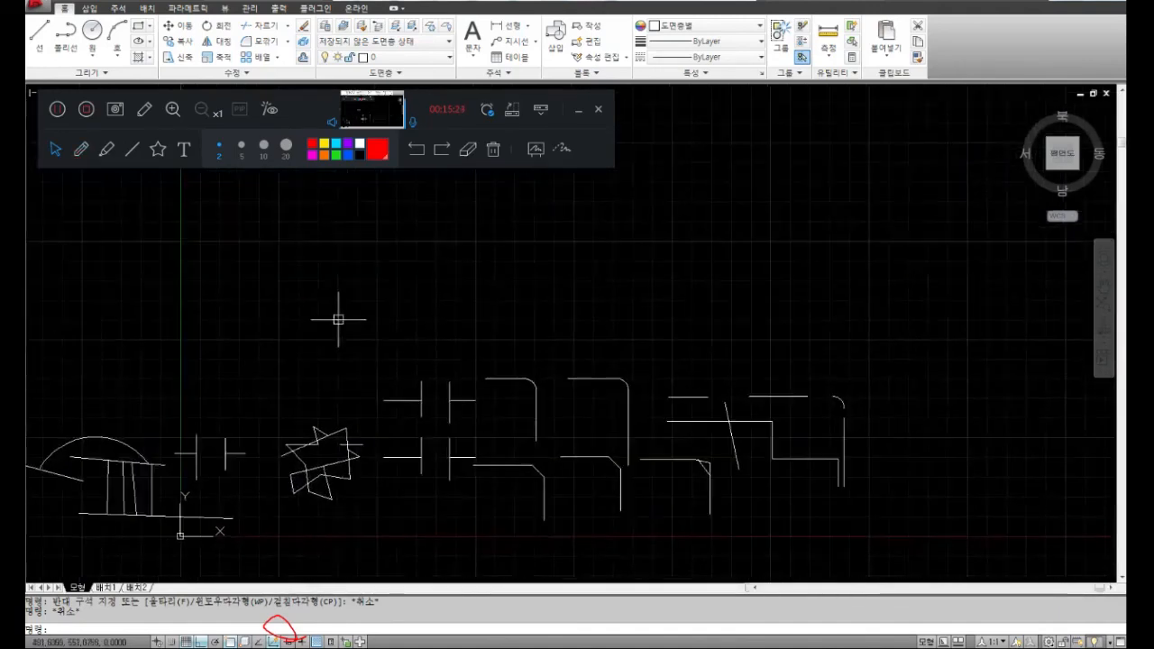
click(80, 149)
mouse_move(111, 196)
mouse_down()
mouse_move(109, 210)
mouse_move(147, 193)
mouse_move(149, 206)
mouse_move(183, 214)
mouse_move(161, 259)
mouse_up()
mouse_move(259, 206)
mouse_down()
mouse_move(261, 226)
mouse_move(279, 226)
mouse_move(314, 203)
mouse_move(348, 215)
mouse_move(370, 194)
mouse_move(348, 255)
mouse_up()
mouse_move(436, 213)
mouse_down()
mouse_move(442, 255)
mouse_move(448, 224)
mouse_move(469, 214)
mouse_move(492, 236)
mouse_move(523, 221)
mouse_move(582, 224)
mouse_move(590, 254)
mouse_up()
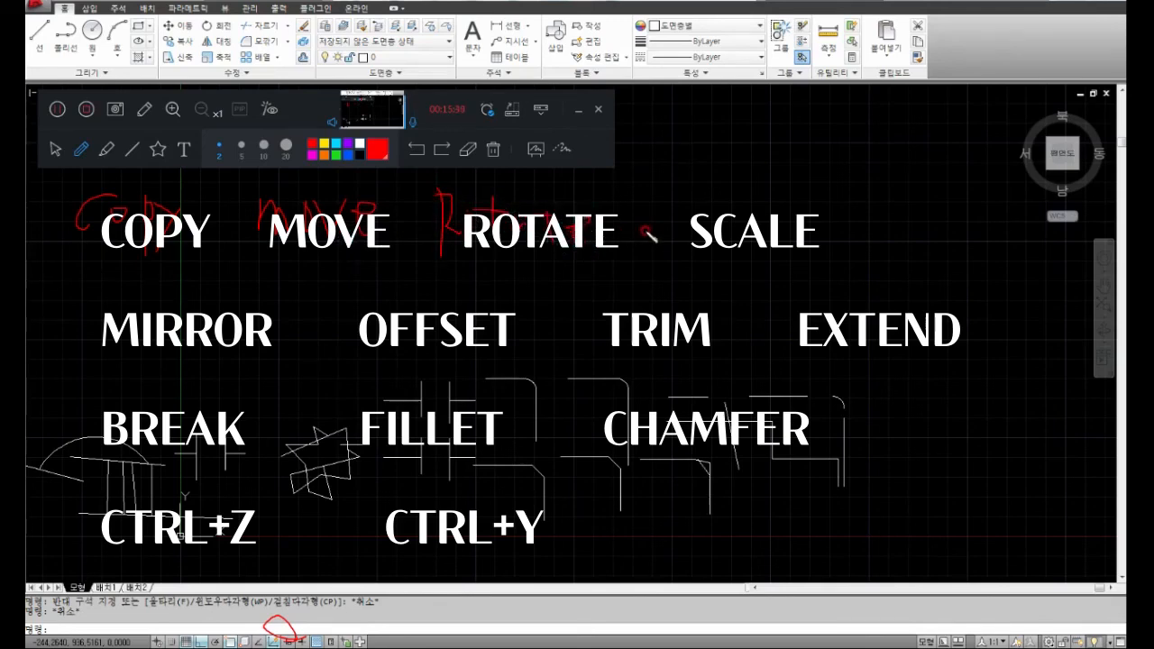
mouse_move(697, 202)
mouse_down()
mouse_move(691, 232)
mouse_move(834, 227)
mouse_move(848, 251)
mouse_up()
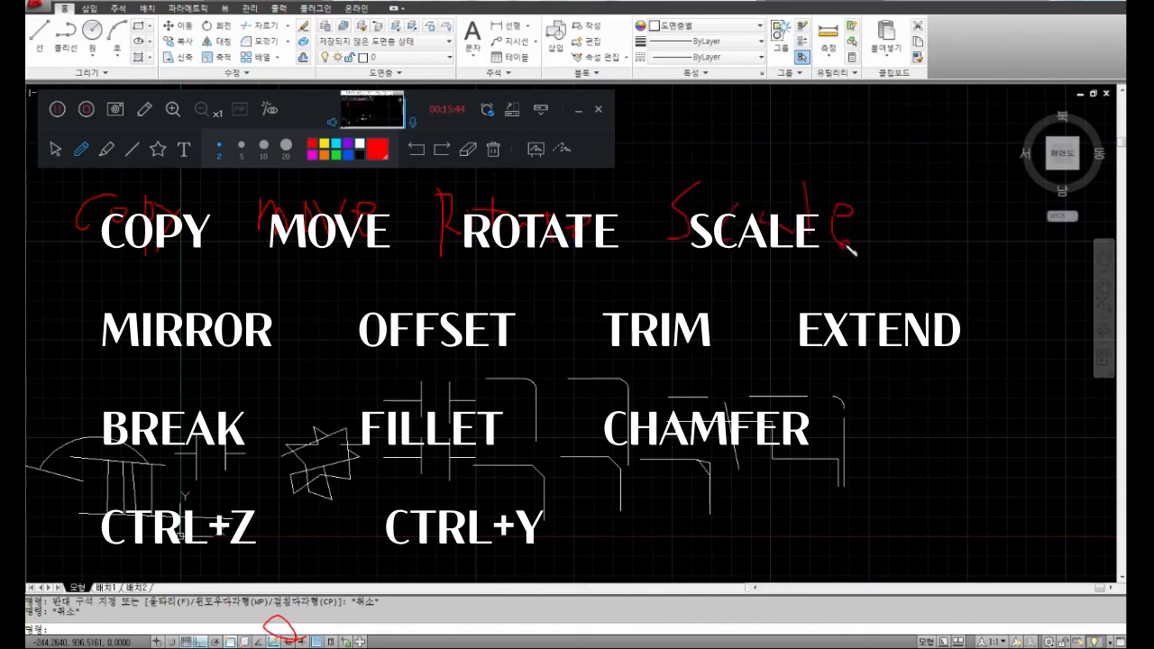
Handwrite Mirror, Offset, Trim and Extend in red as a second row beneath the first.
mouse_move(85, 319)
mouse_down()
mouse_move(110, 357)
mouse_move(126, 326)
mouse_move(159, 360)
mouse_move(243, 327)
mouse_move(271, 339)
mouse_up()
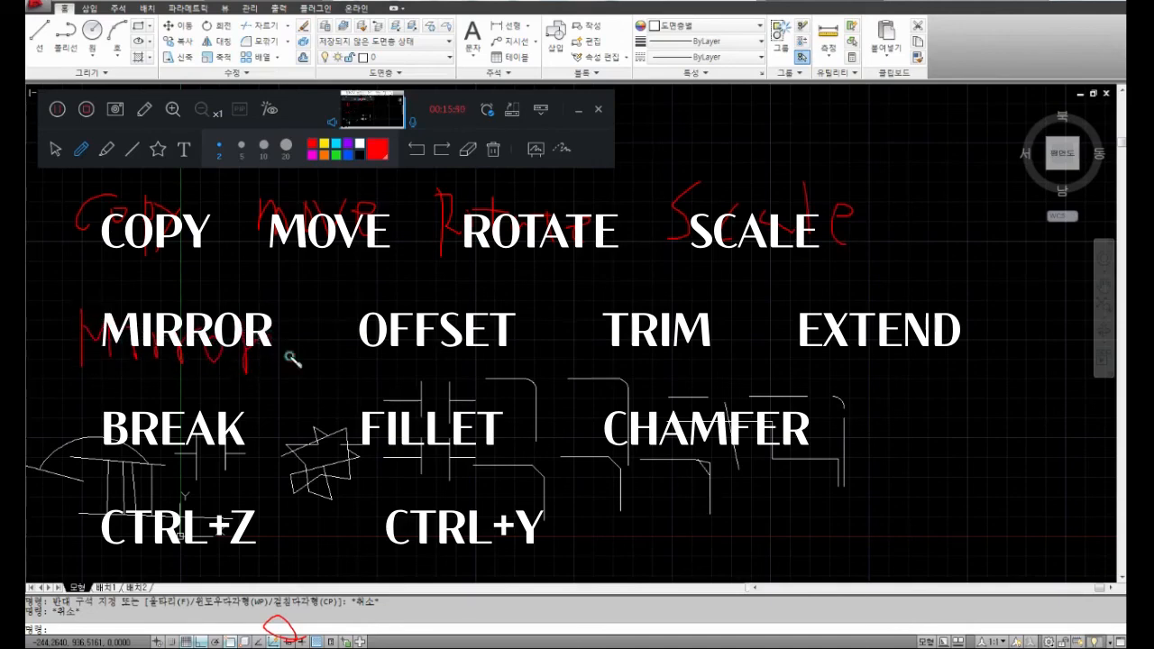
mouse_move(368, 356)
mouse_down()
mouse_move(410, 287)
mouse_move(403, 335)
mouse_move(469, 286)
mouse_move(444, 331)
mouse_move(487, 334)
mouse_move(507, 349)
mouse_move(515, 320)
mouse_move(567, 363)
mouse_up()
mouse_move(668, 308)
mouse_down()
mouse_move(695, 327)
mouse_move(729, 330)
mouse_move(719, 317)
mouse_move(786, 340)
mouse_up()
mouse_move(851, 321)
mouse_down()
mouse_move(850, 365)
mouse_move(856, 336)
mouse_move(888, 354)
mouse_move(913, 334)
mouse_move(943, 363)
mouse_move(995, 312)
mouse_move(1015, 362)
mouse_up()
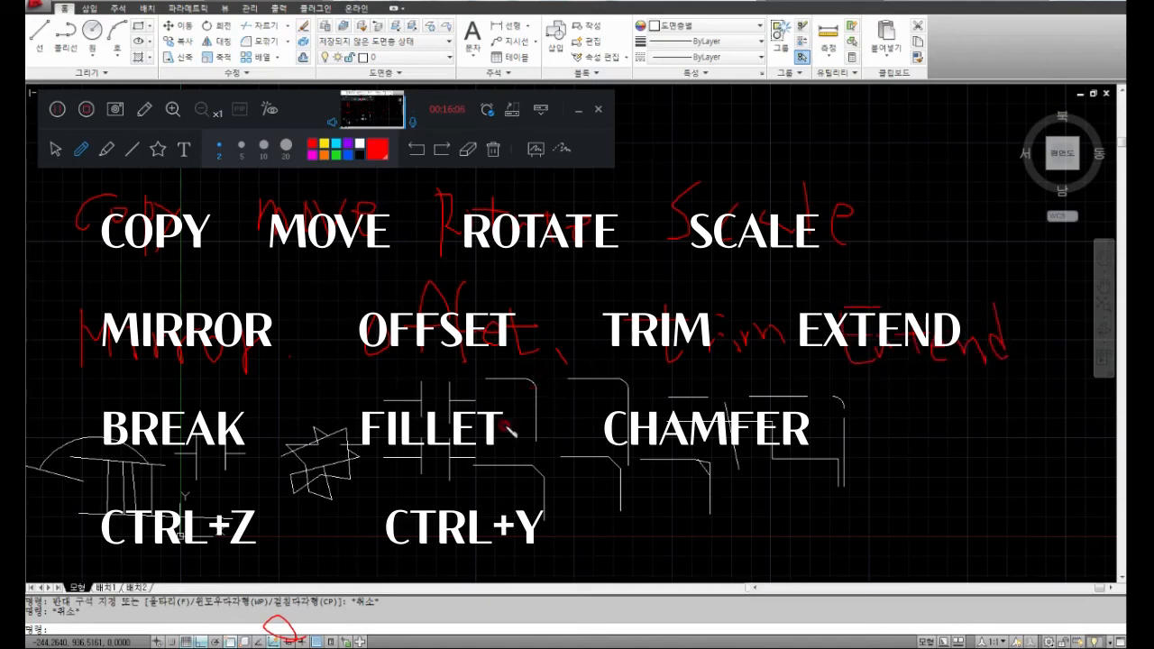
Handwrite Break, Fillet and Chamfer in red as a third row, with Ctrl+Z and Ctrl+Y beneath it.
mouse_move(110, 447)
mouse_down()
mouse_move(116, 496)
mouse_move(118, 454)
mouse_move(279, 467)
mouse_move(342, 443)
mouse_move(316, 460)
mouse_up()
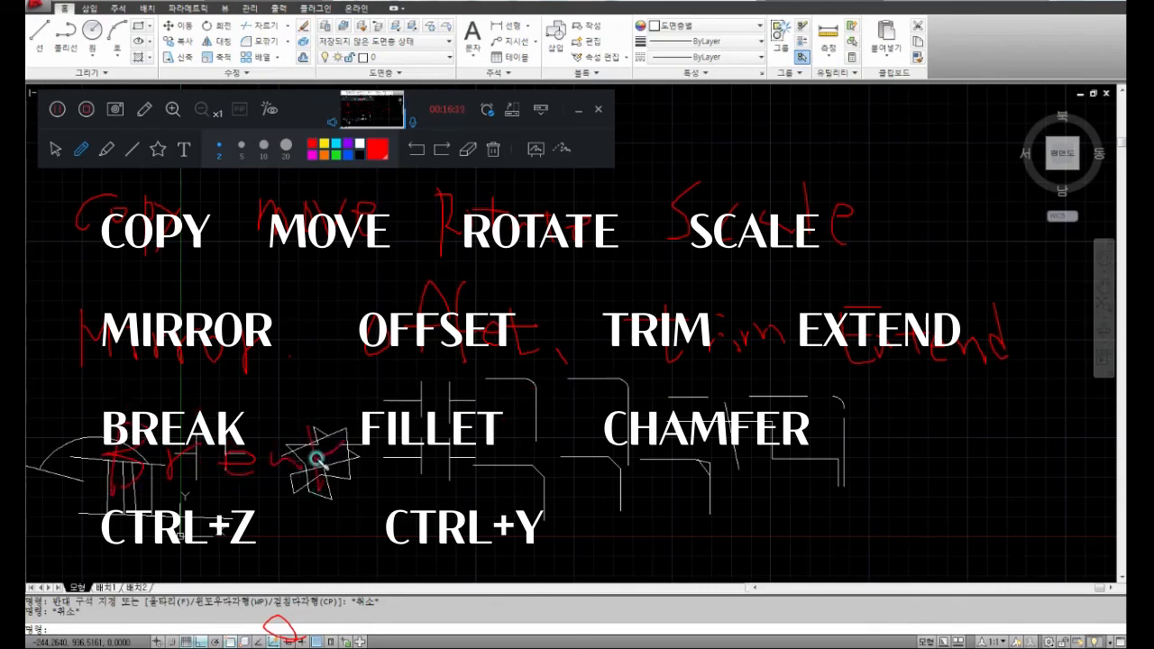
drag(395, 482, 417, 494)
mouse_move(523, 403)
mouse_down()
mouse_move(515, 448)
mouse_move(547, 445)
mouse_move(587, 469)
mouse_move(663, 451)
mouse_move(682, 482)
mouse_move(814, 451)
mouse_move(799, 459)
mouse_move(842, 474)
mouse_move(953, 482)
mouse_move(971, 427)
mouse_move(965, 451)
mouse_move(1020, 477)
mouse_move(1078, 469)
mouse_move(1082, 457)
mouse_up()
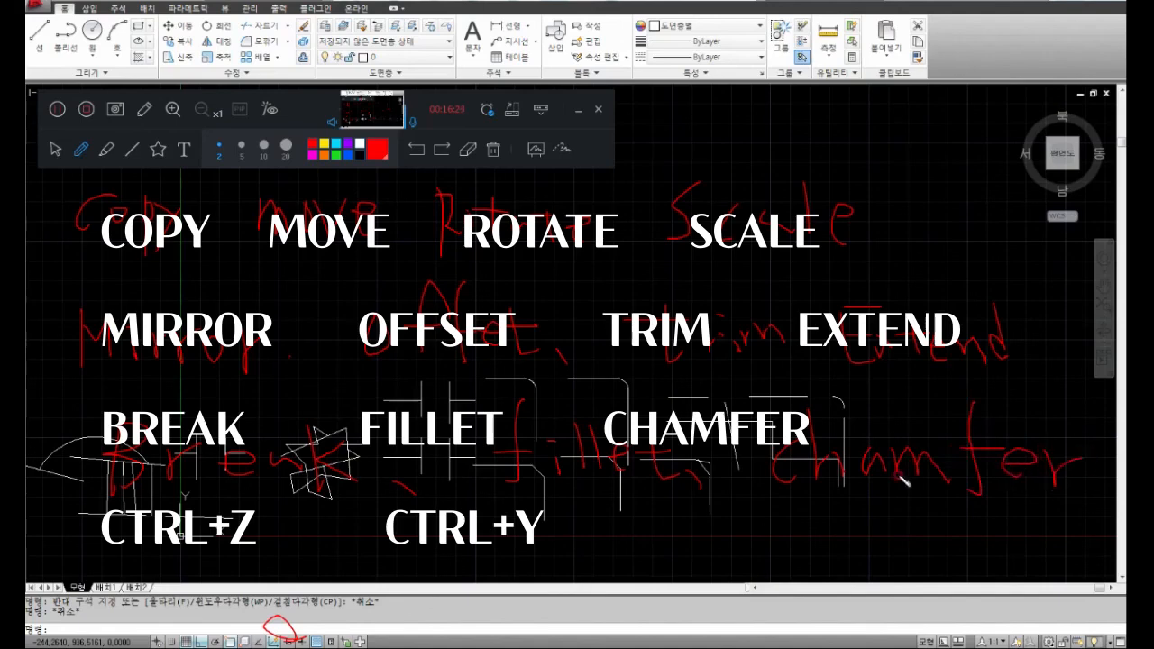
mouse_move(281, 534)
mouse_down()
mouse_move(283, 551)
mouse_move(366, 532)
mouse_move(453, 559)
mouse_move(464, 544)
mouse_up()
mouse_move(633, 532)
mouse_down()
mouse_move(619, 559)
mouse_move(724, 520)
mouse_move(785, 549)
mouse_move(799, 579)
mouse_up()
drag(797, 534, 817, 563)
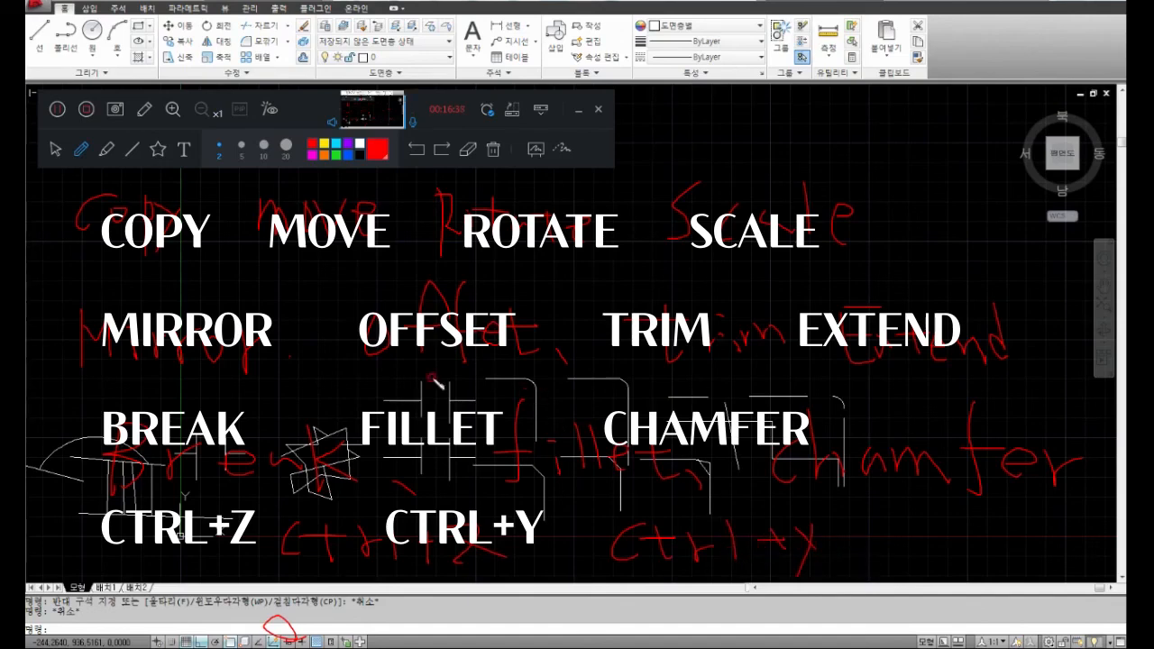
Bracket the handwritten command list with a red curve on each side, and mark Copy and Move.
drag(63, 186, 106, 412)
mouse_move(942, 229)
mouse_down()
mouse_move(1021, 353)
mouse_move(1006, 442)
mouse_up()
drag(114, 252, 196, 257)
drag(269, 260, 392, 265)
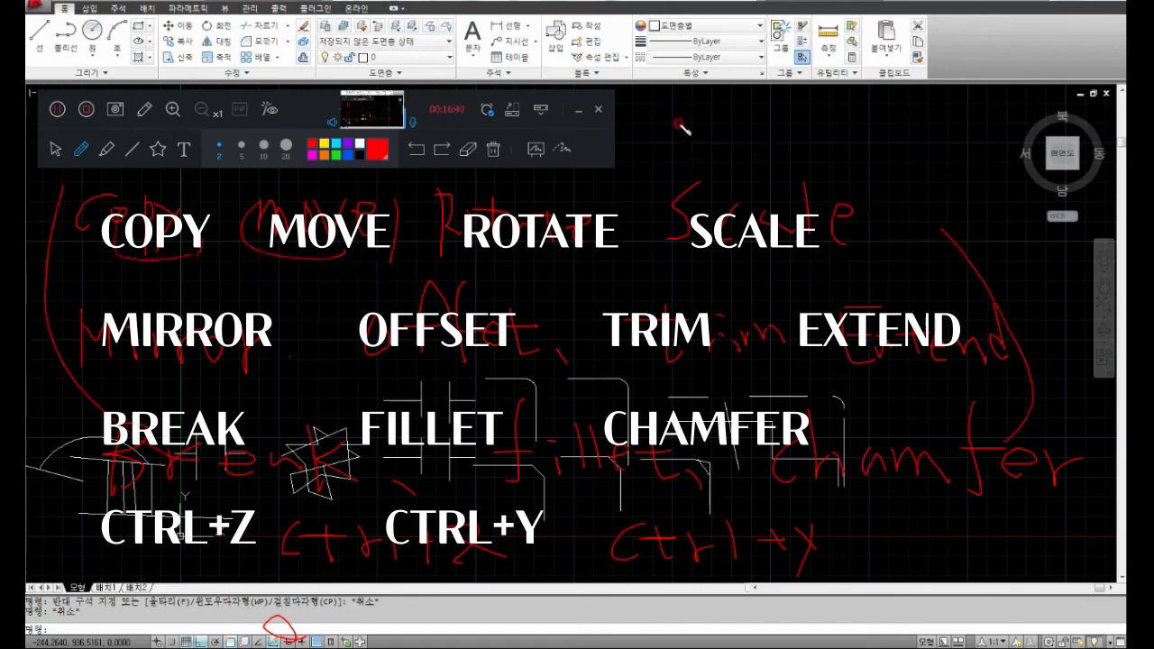
Handwrite 건축, 기계 in red above the command list, and circle Copy, Move and Rotate.
mouse_move(666, 112)
mouse_down()
mouse_move(701, 119)
mouse_move(711, 154)
mouse_move(727, 121)
mouse_move(802, 165)
mouse_move(845, 160)
mouse_move(884, 136)
mouse_move(954, 170)
mouse_move(974, 201)
mouse_up()
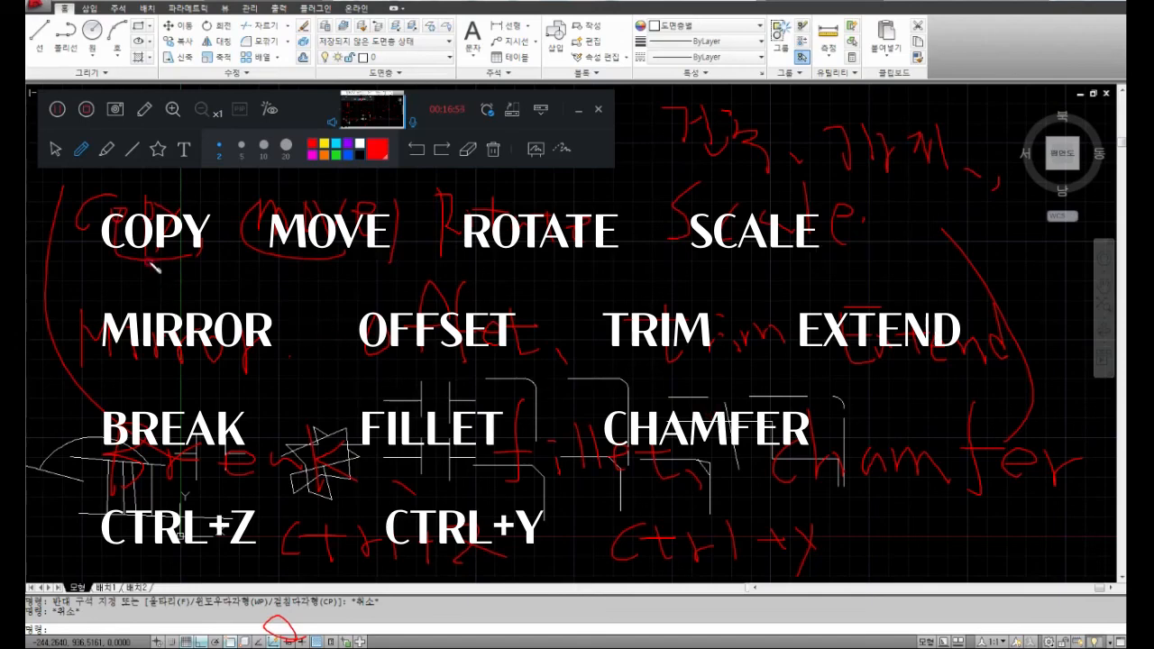
mouse_move(181, 260)
mouse_down()
mouse_move(102, 262)
mouse_move(294, 233)
mouse_move(388, 240)
mouse_move(407, 269)
mouse_up()
mouse_move(552, 267)
mouse_down()
mouse_move(424, 201)
mouse_move(558, 270)
mouse_up()
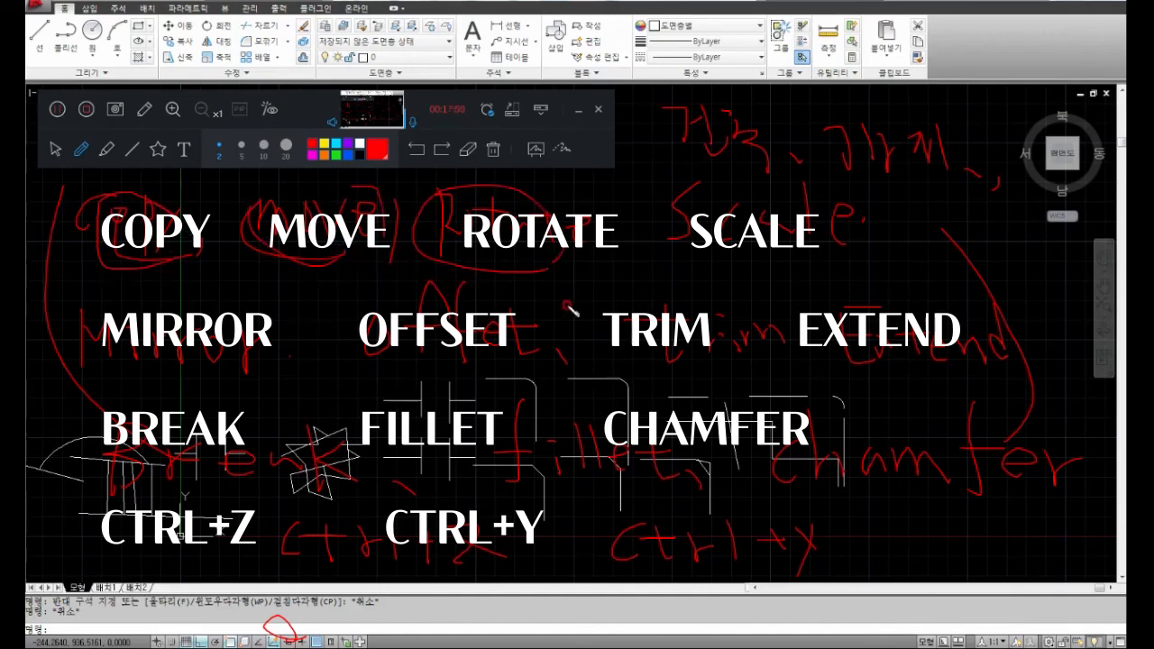